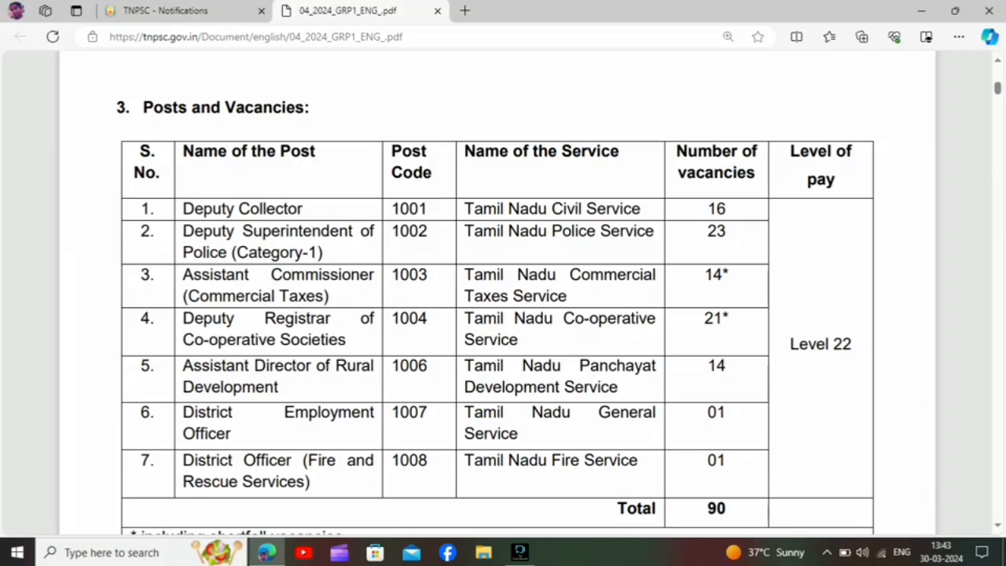
Review the posts and vacancies table, the age limit section and the examination scheme in the Group 1 notification PDF.
scroll(497, 314, "down", 3)
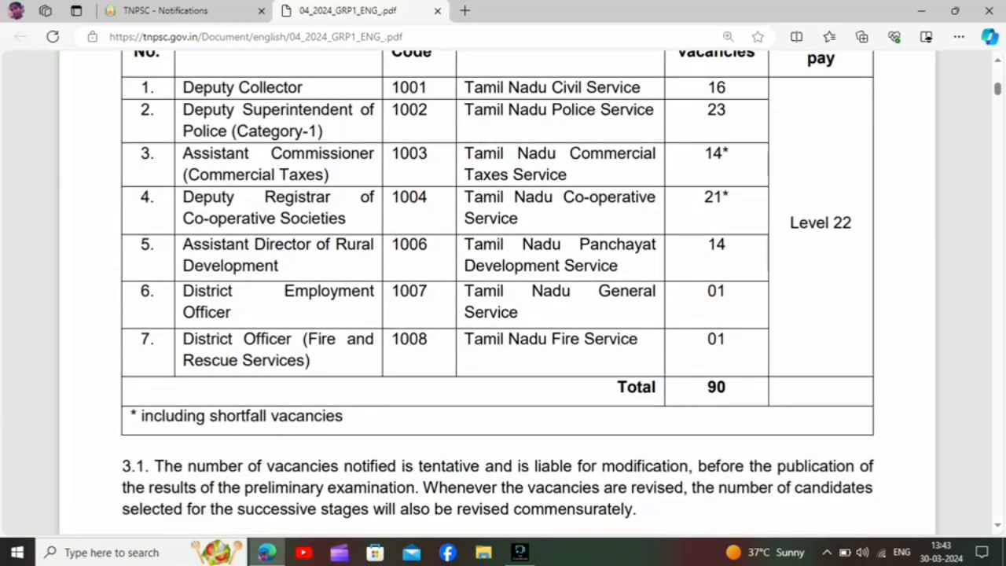
scroll(497, 292, "down", 8)
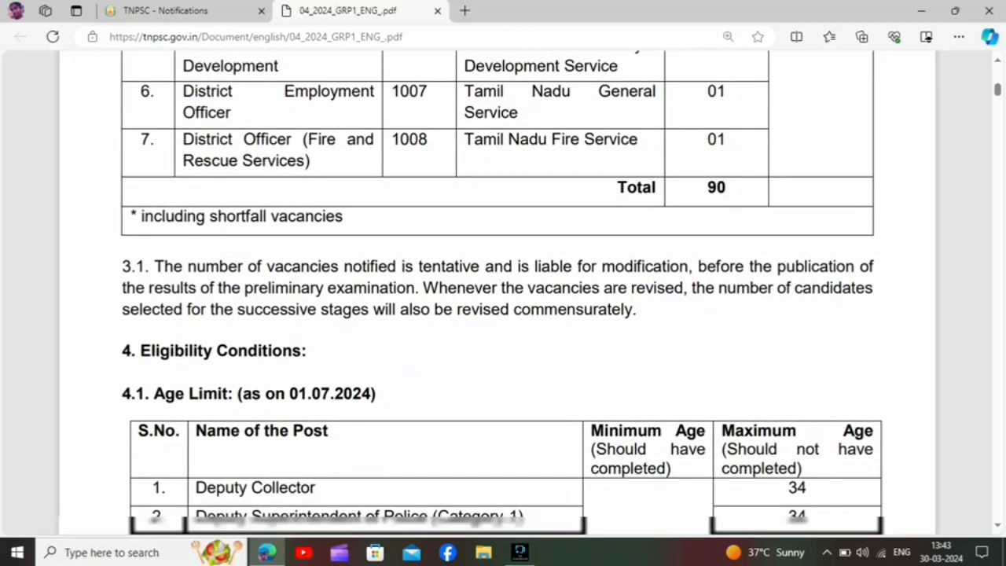
scroll(497, 292, "down", 3)
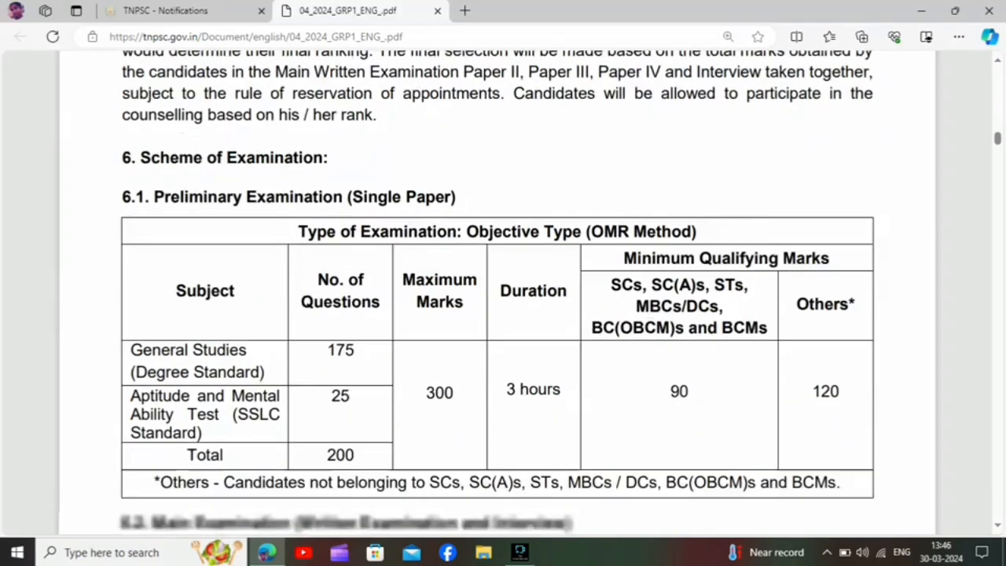
scroll(503, 314, "down", 1)
scroll(503, 314, "down", 1)
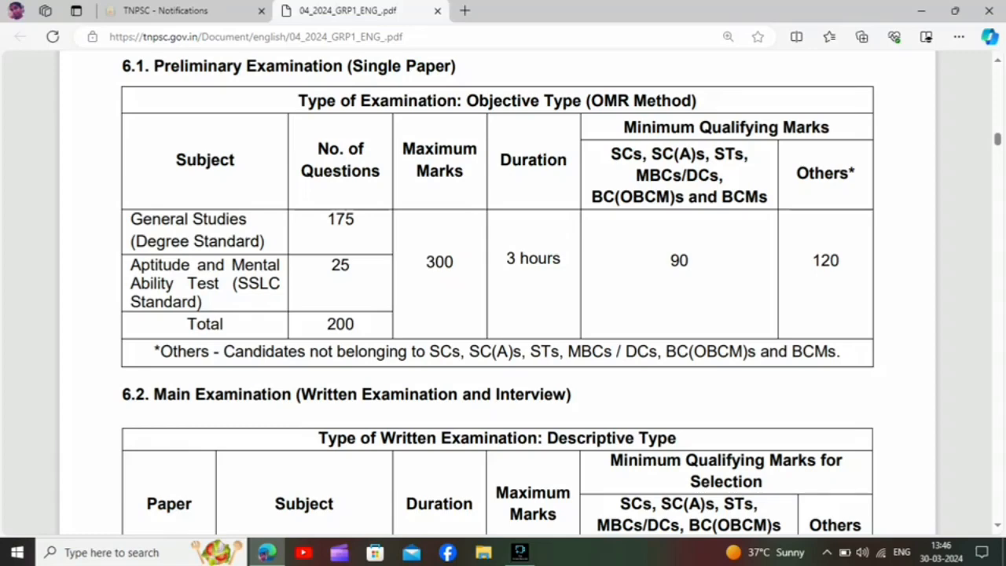
scroll(498, 291, "down", 4)
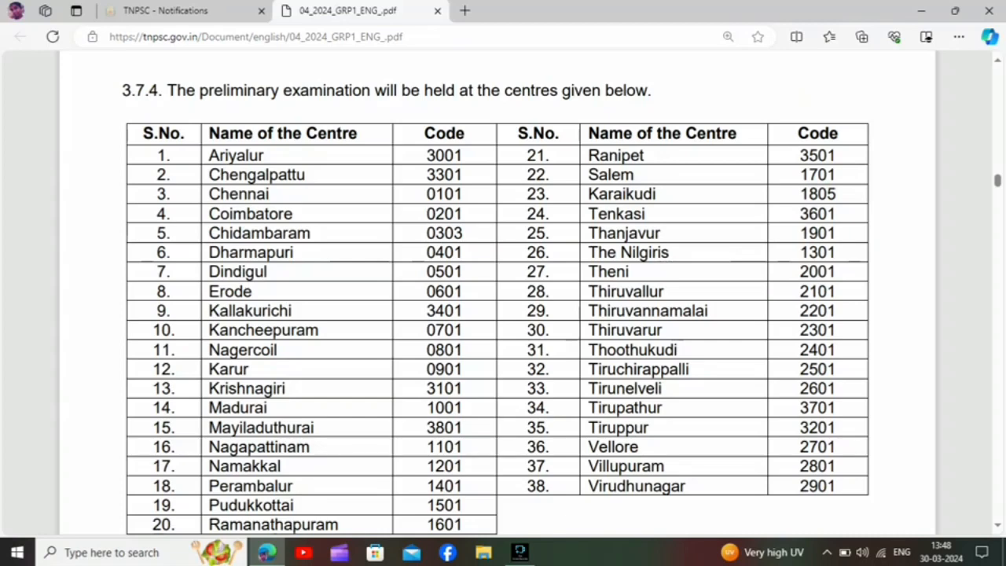
Read the preliminary examination centres, the application preview rules and the Annexure III preliminary syllabus in the notification PDF.
scroll(498, 294, "down", 2)
scroll(498, 293, "up", 1)
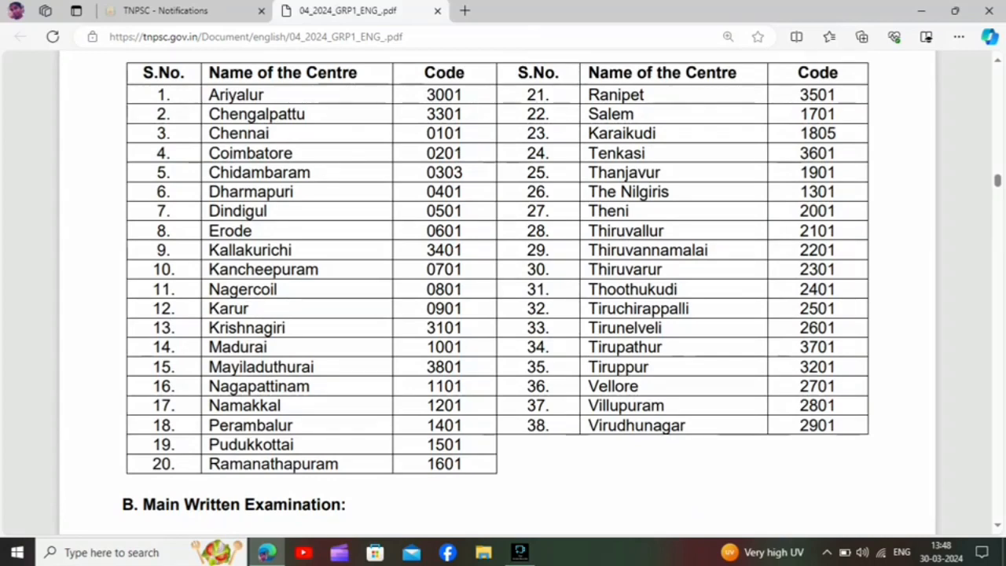
scroll(498, 293, "down", 3)
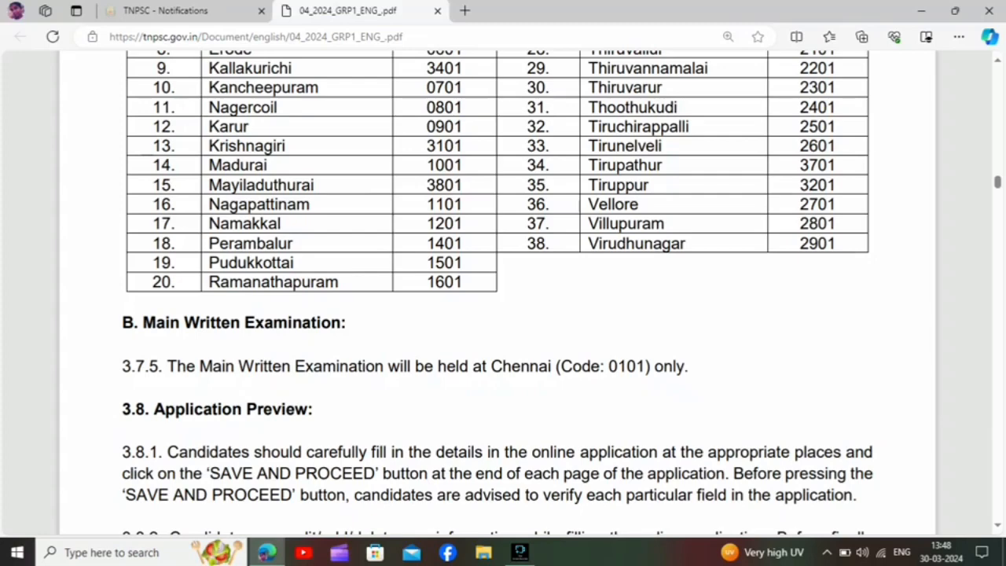
scroll(498, 293, "down", 10)
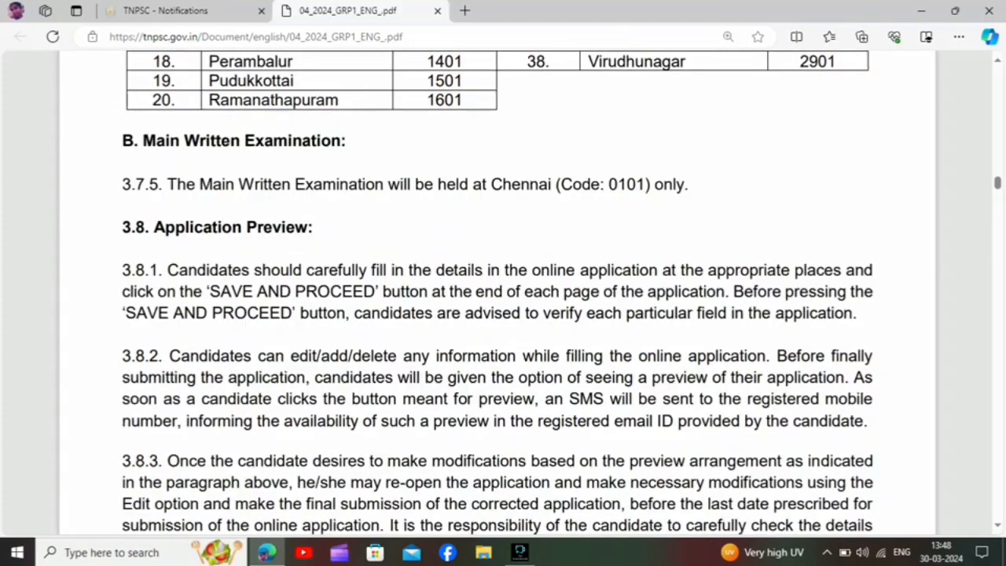
scroll(498, 293, "down", 2)
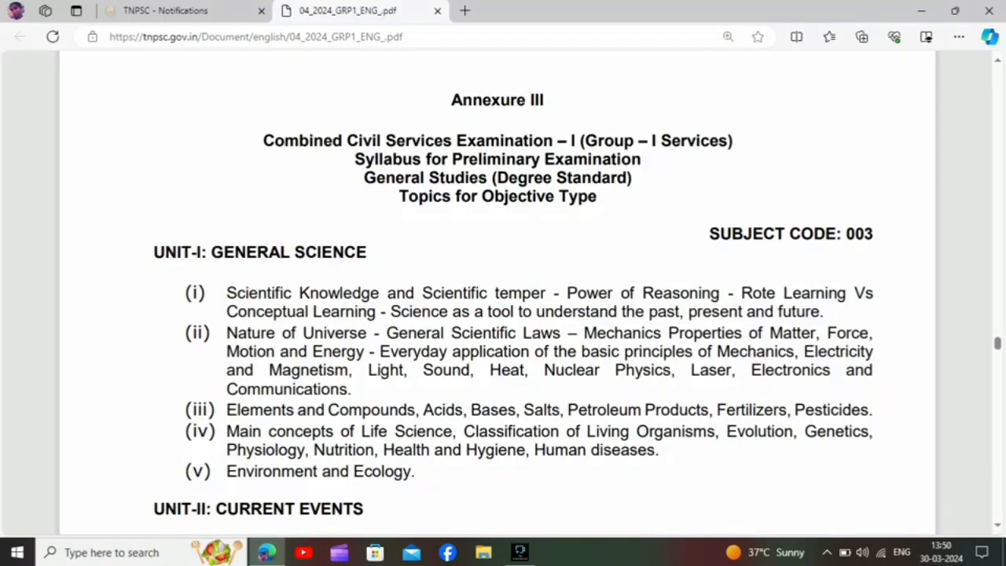
scroll(503, 290, "down", 10)
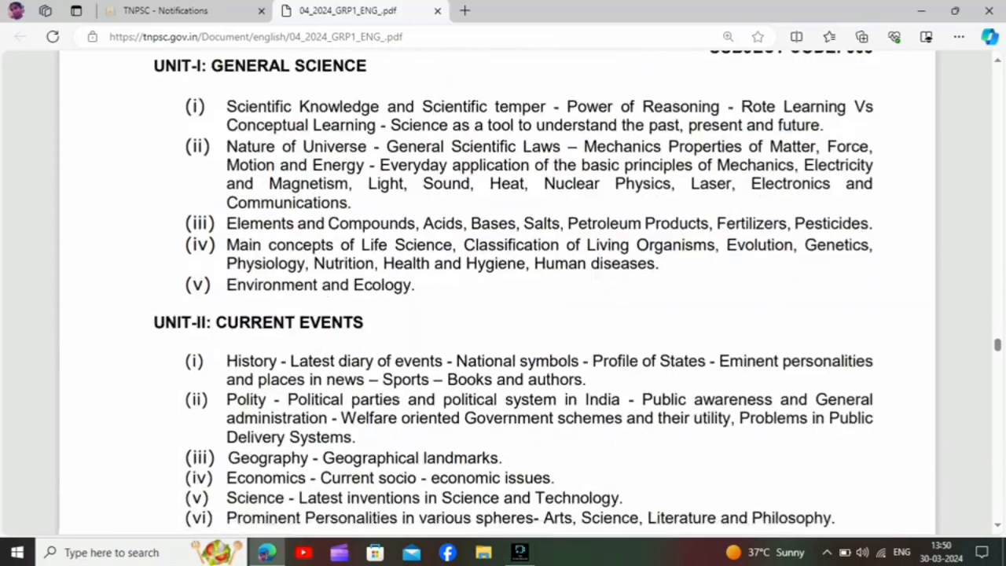
scroll(503, 291, "down", 3)
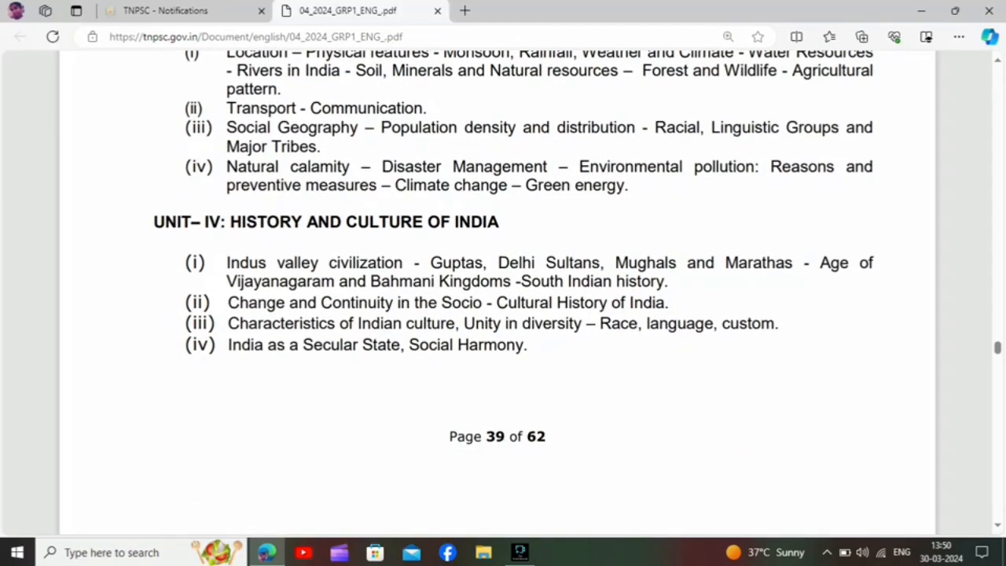
scroll(503, 291, "down", 5)
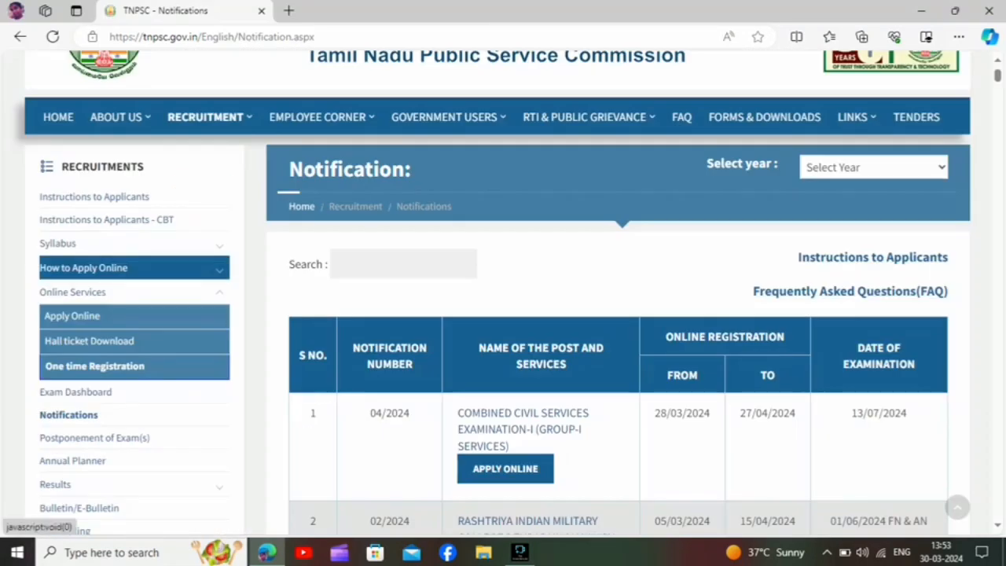
Return to the TNPSC home page and open the One Time Registration page for new users, accepting the external website.
left_click(58, 117)
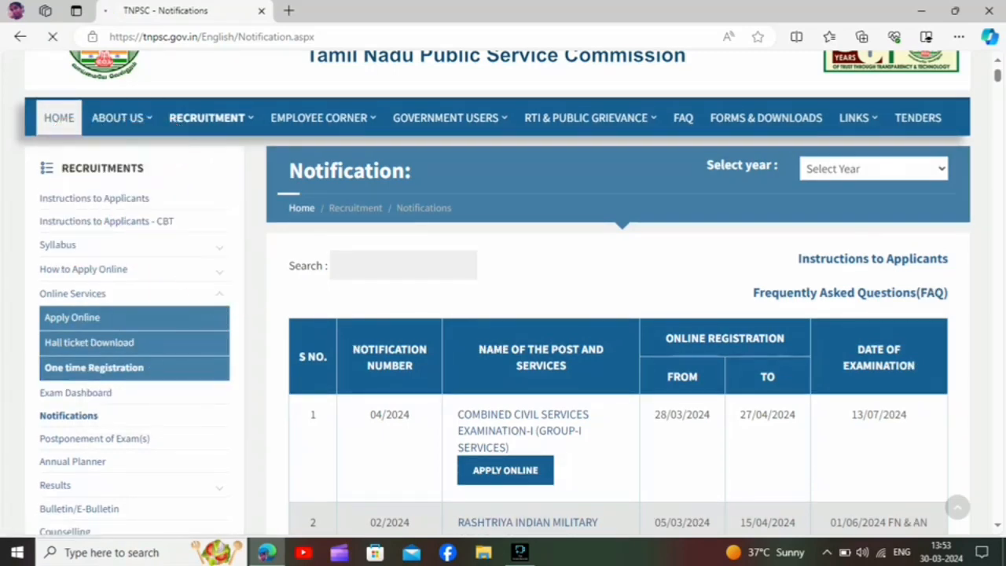
mouse_move(206, 273)
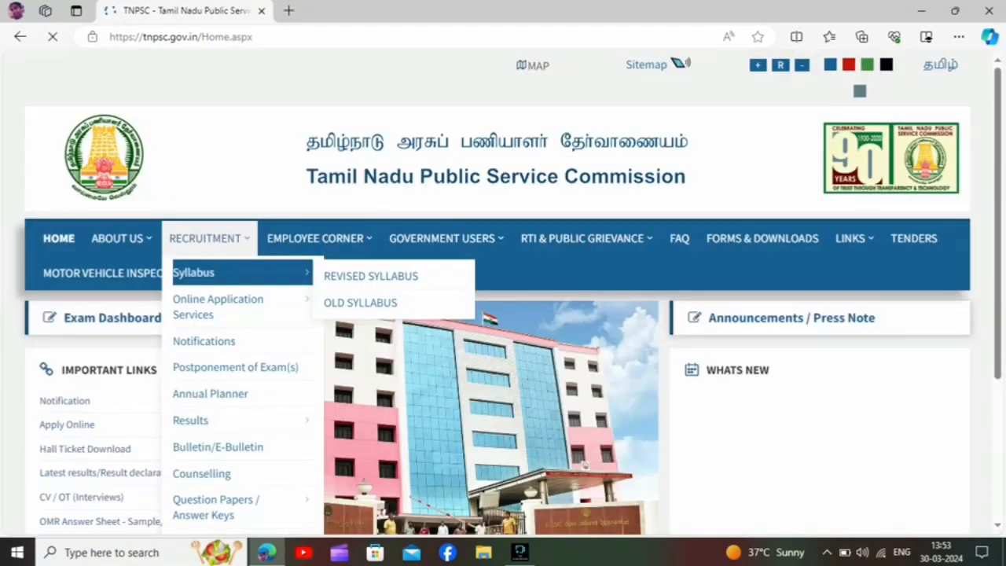
scroll(206, 273, "down", 2)
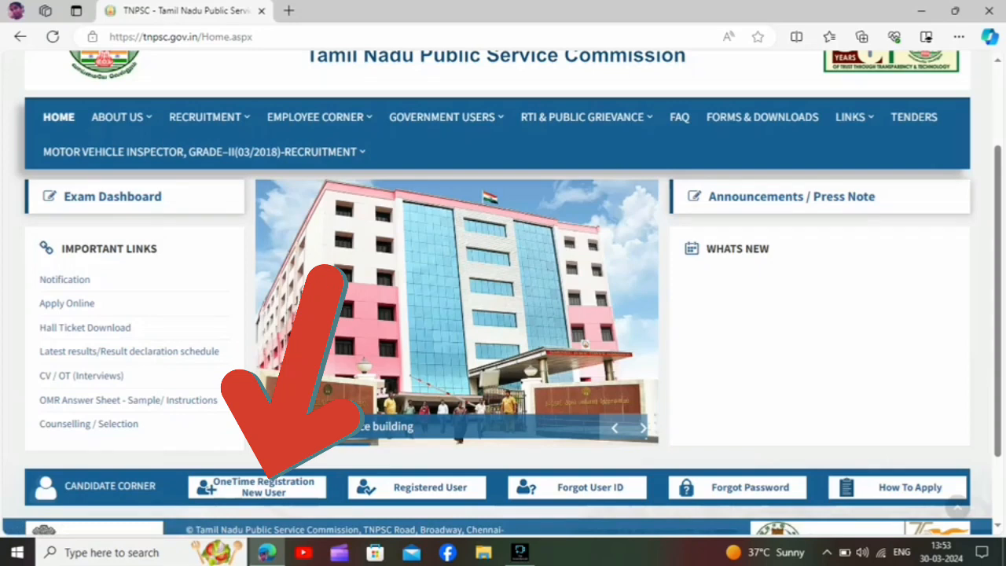
left_click(264, 487)
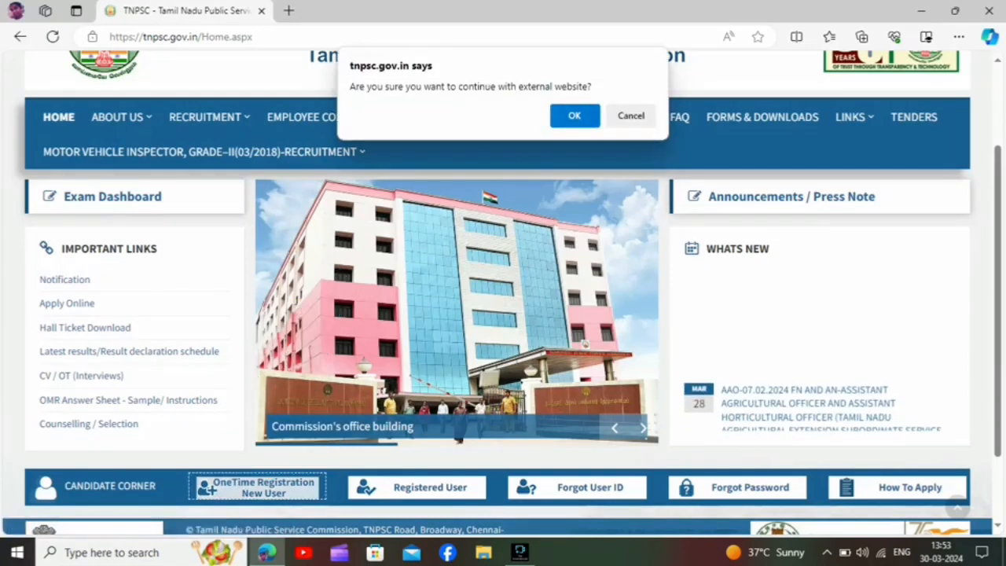
key("Return")
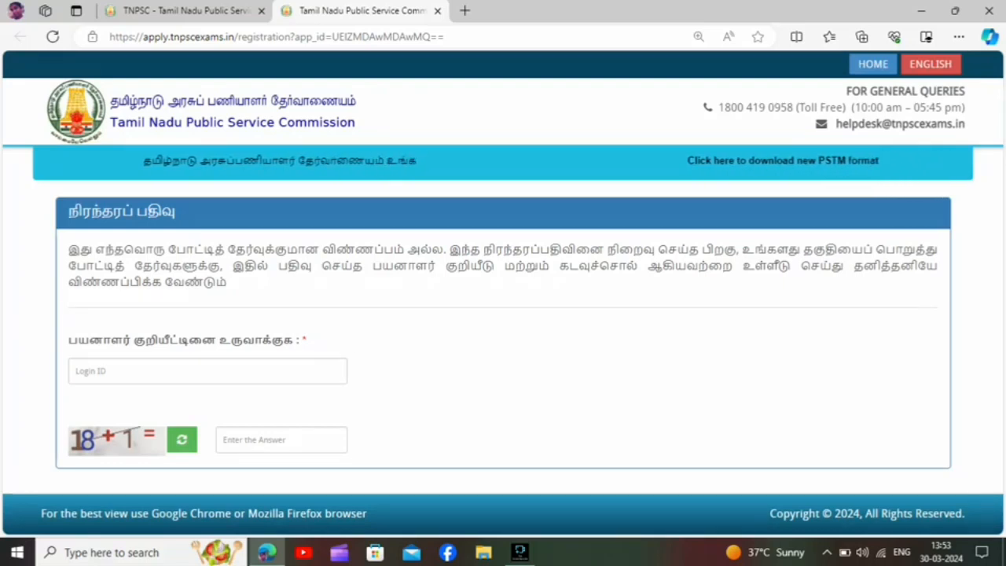
Try the login ID tnpsc2024 with captcha answer 19 and check its availability.
left_click(208, 371)
type("tnpsc2024")
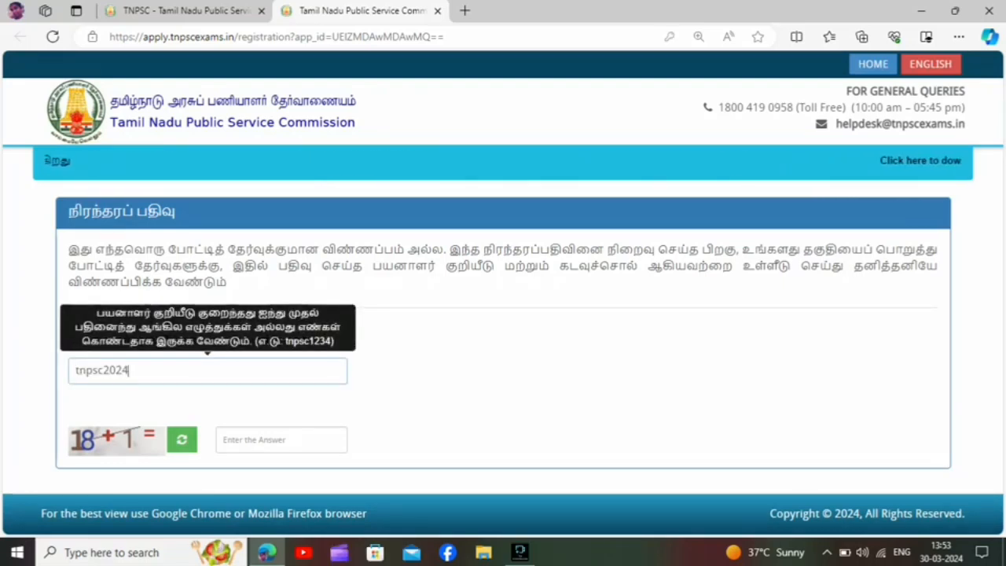
left_click(282, 440)
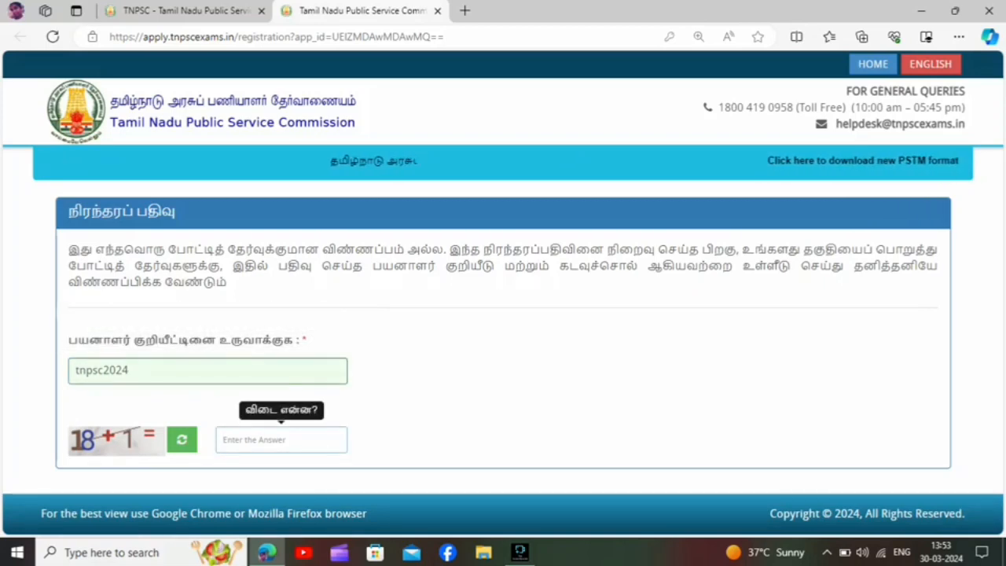
type("19")
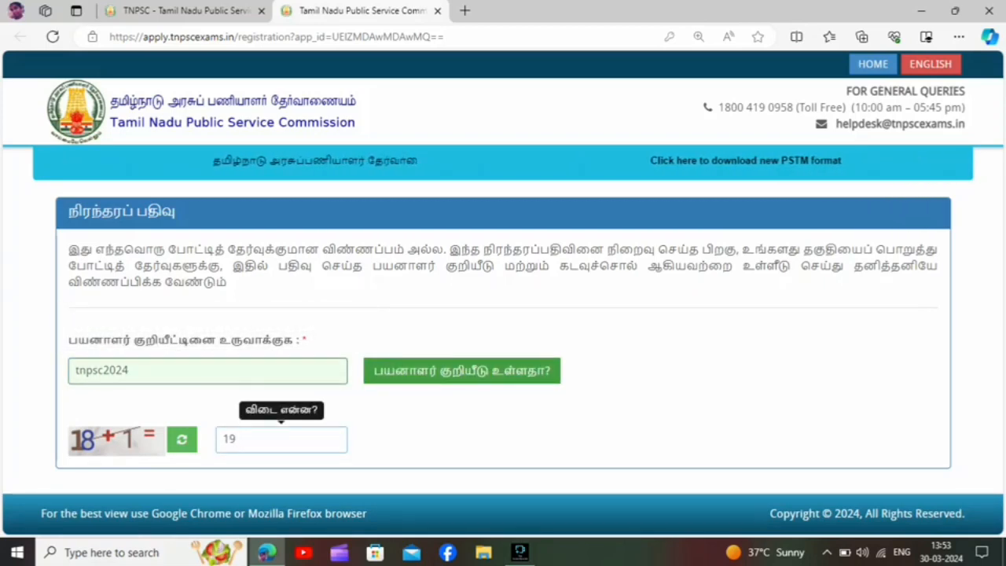
left_click(462, 371)
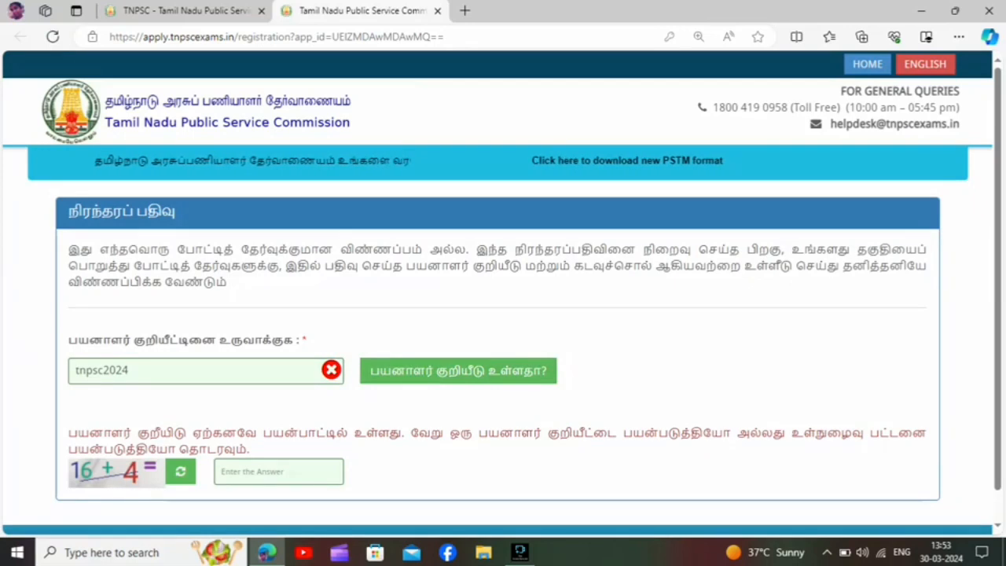
Replace the login ID in the registration form with 2024tnpsc.
left_click(132, 370)
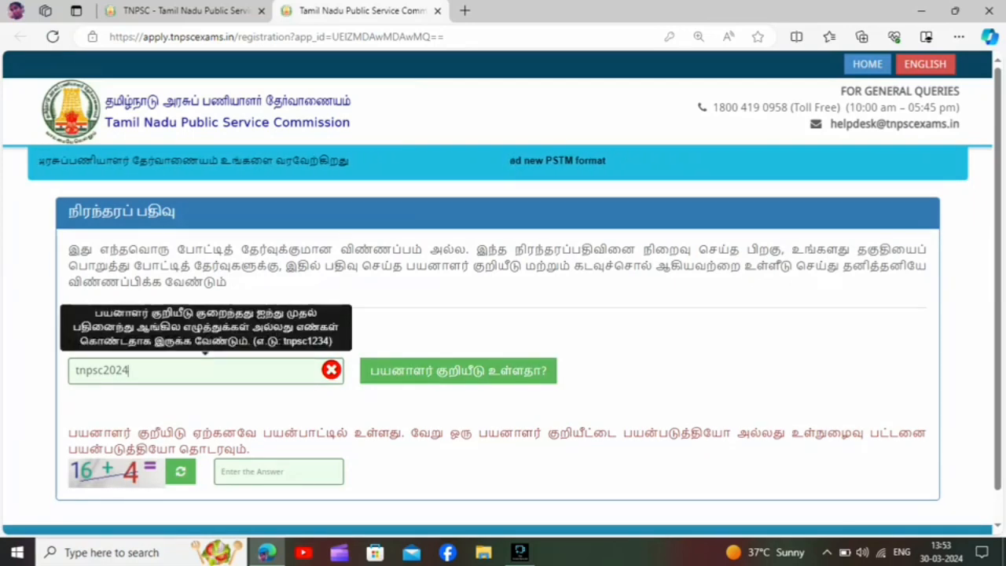
key("BackSpace")
key("BackSpace")
key("BackSpace")
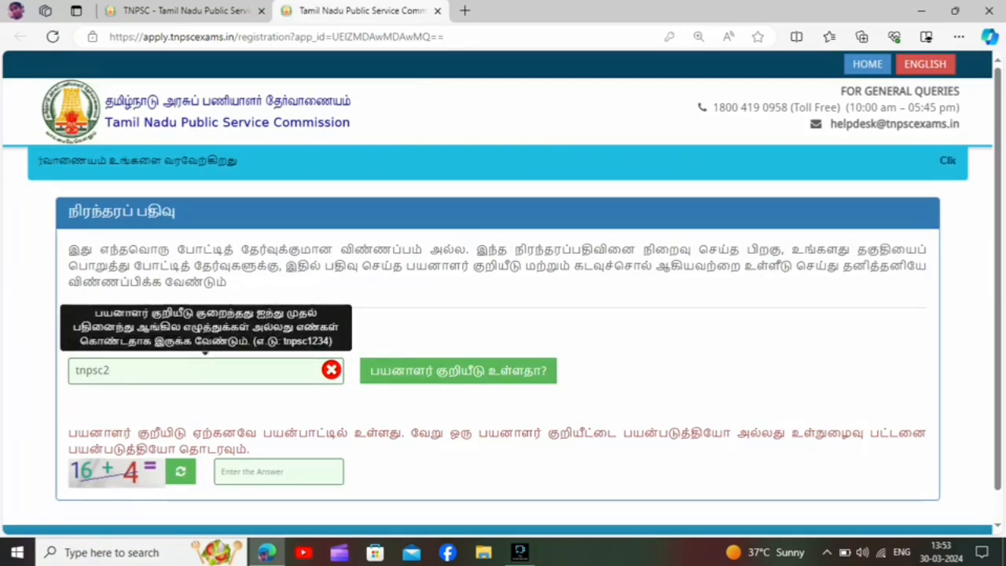
key("BackSpace")
type("200")
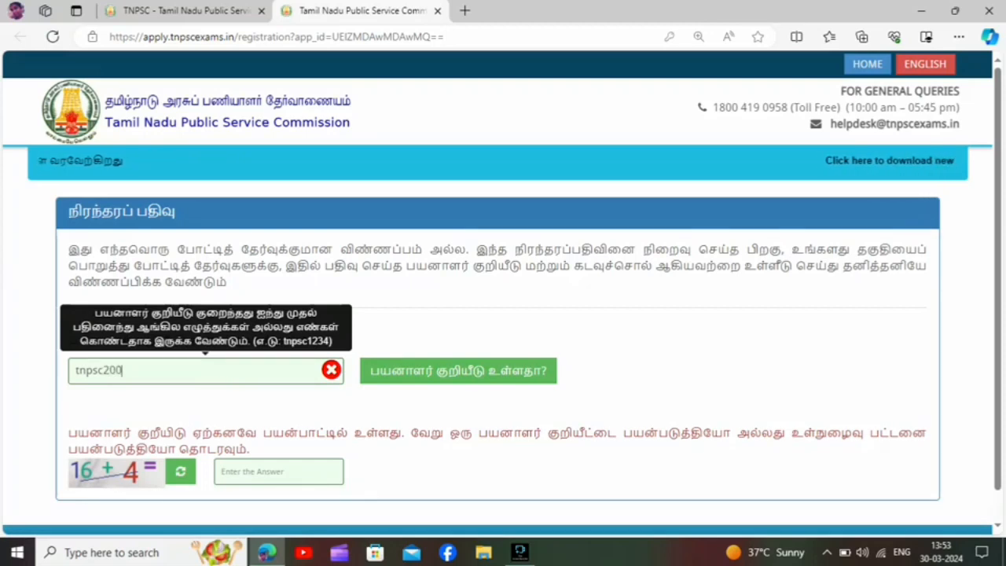
key("BackSpace")
key("BackSpace")
key("BackSpace")
key("BackSpace")
key("BackSpace")
key("BackSpace")
key("BackSpace")
key("BackSpace")
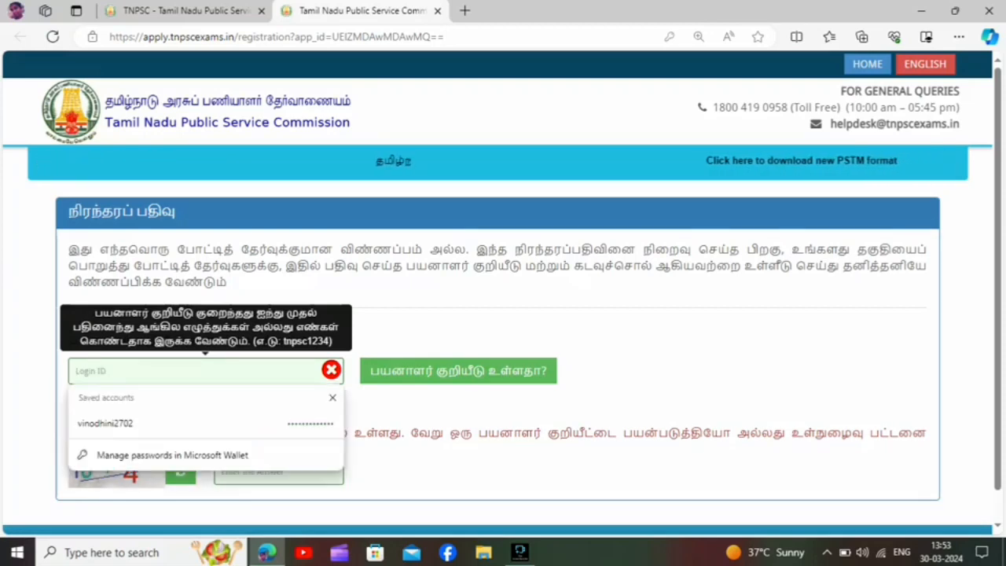
type("201")
key("BackSpace")
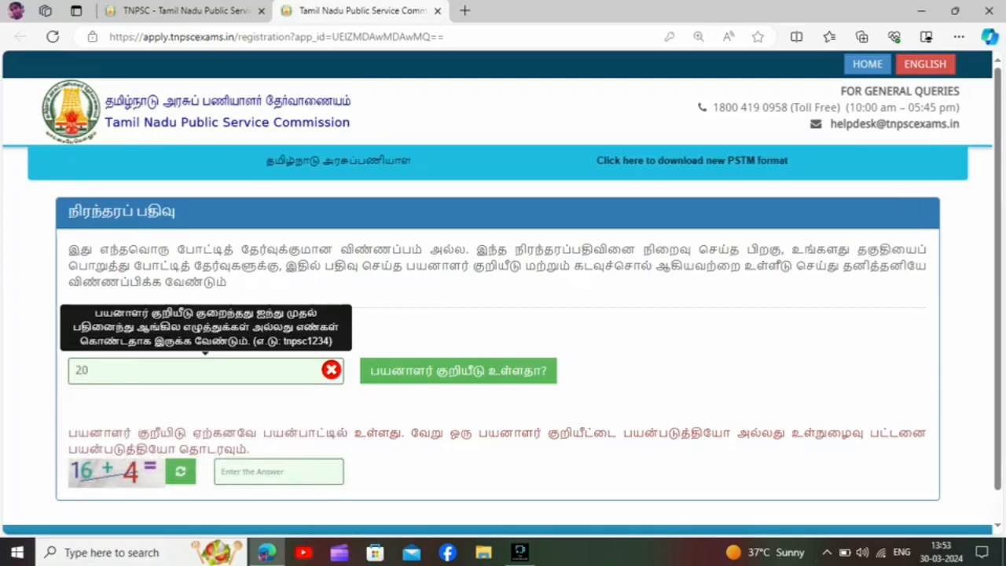
type("24t")
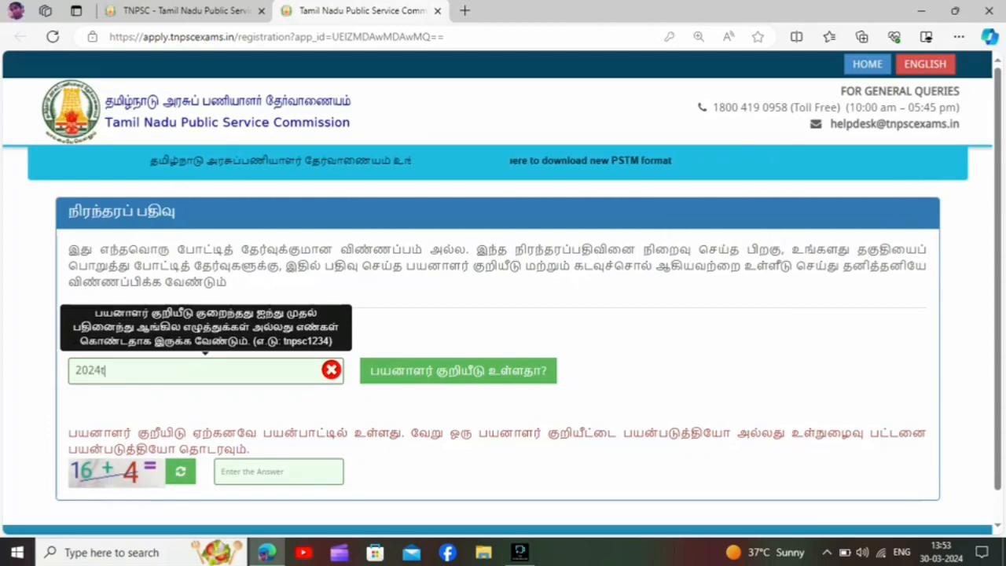
type("npsc")
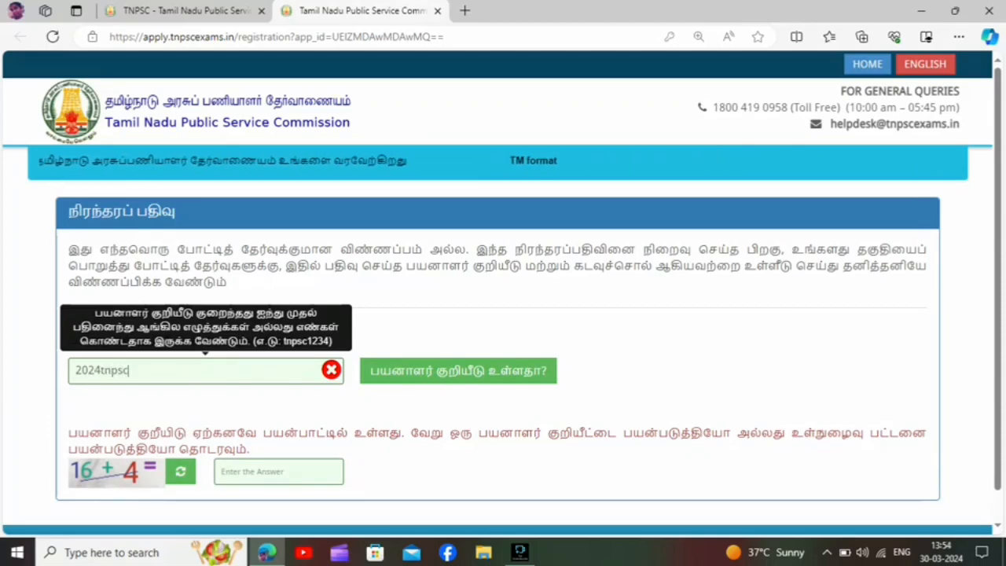
Try to check the availability of the login ID 2024tnpsc, answering the captcha with 20.
left_click(458, 370)
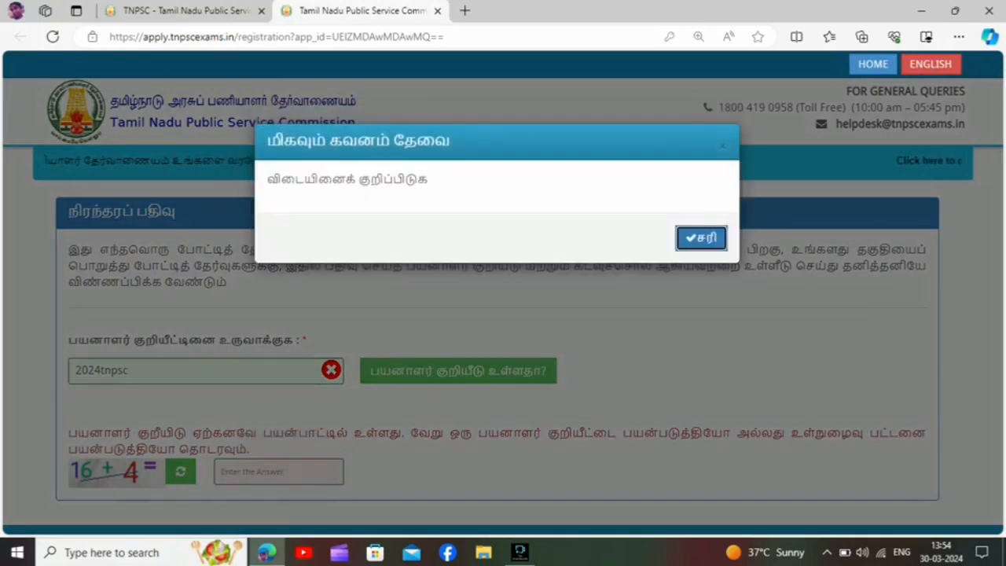
key("Return")
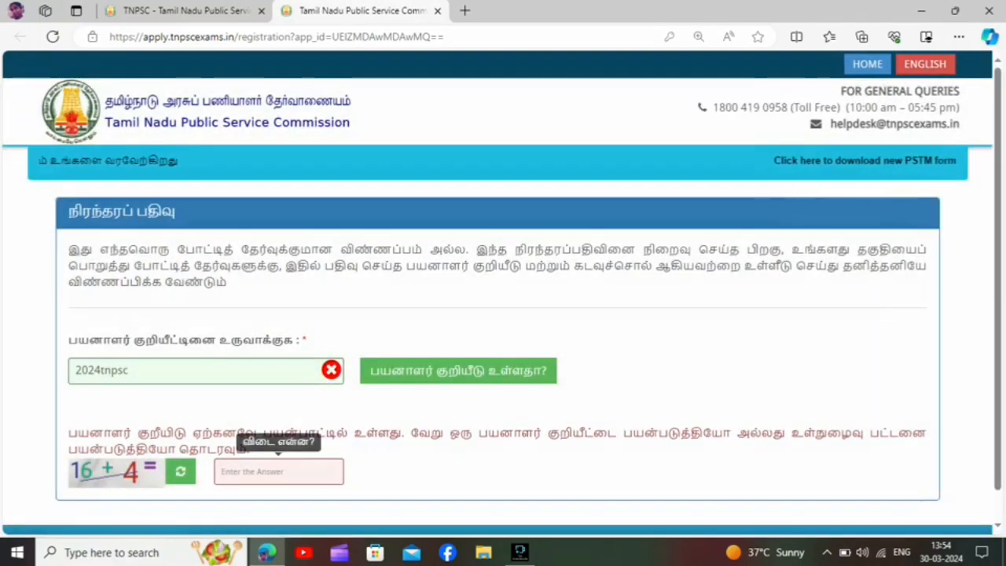
type("20")
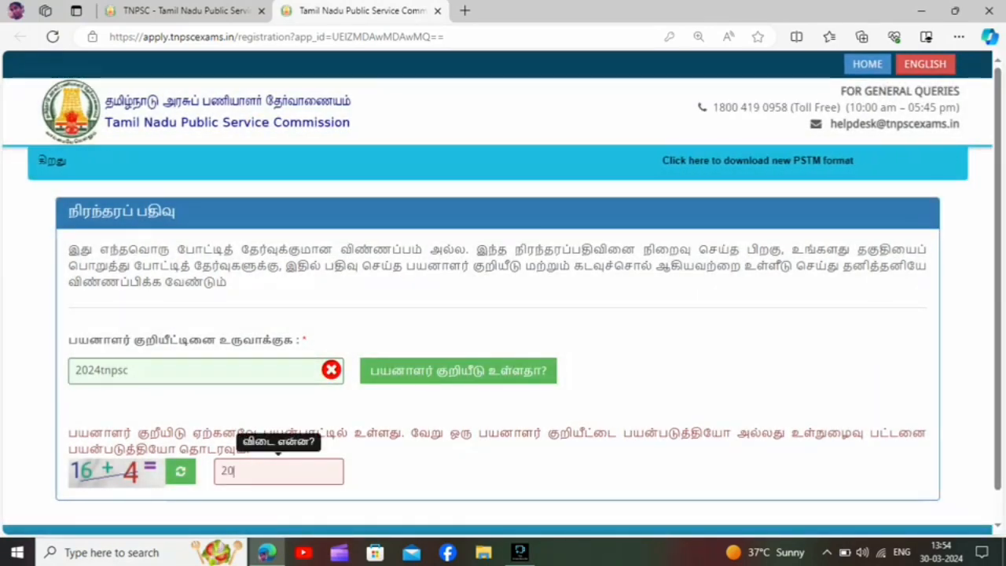
left_click(458, 371)
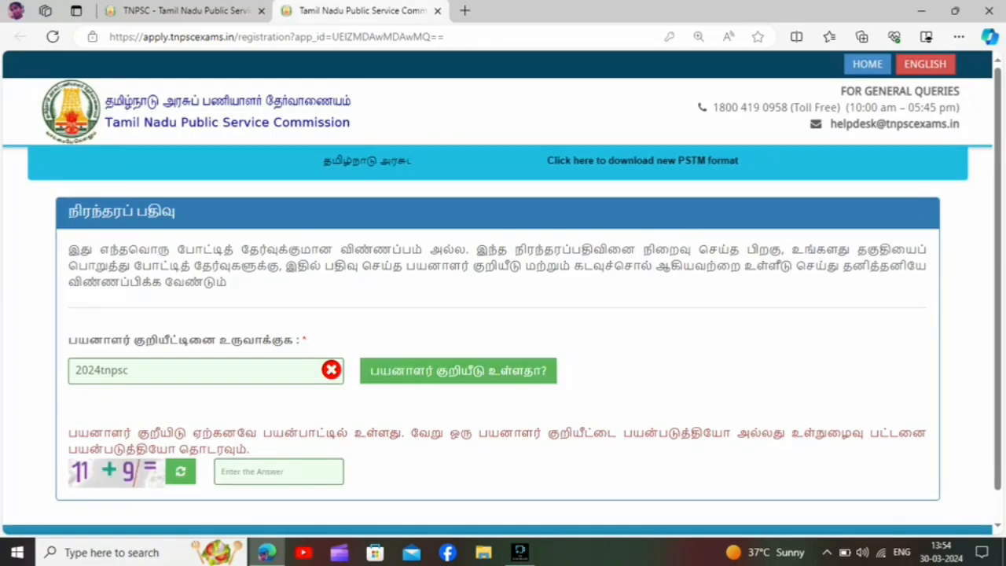
double_click(102, 370)
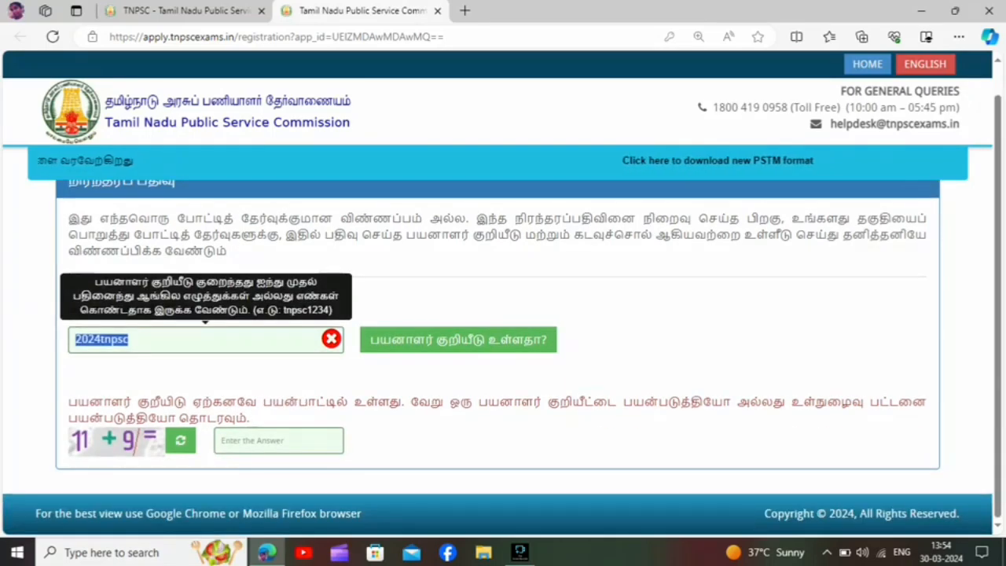
type("ungalv")
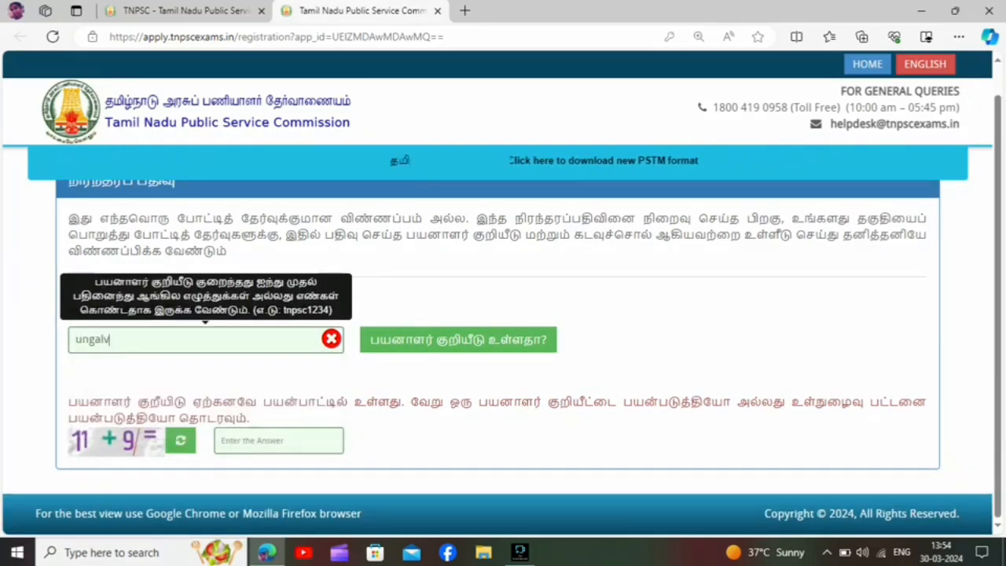
type("ino")
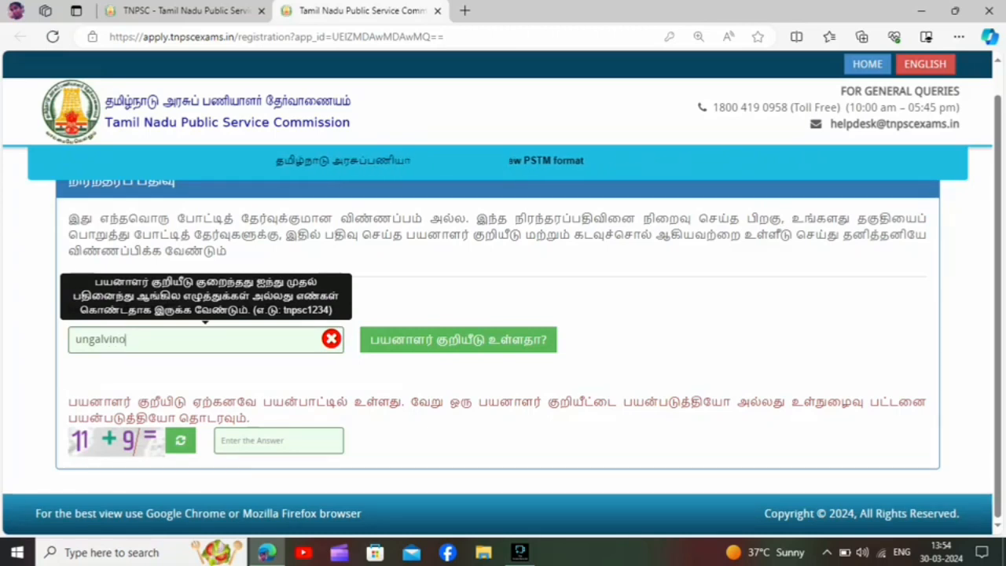
type("20")
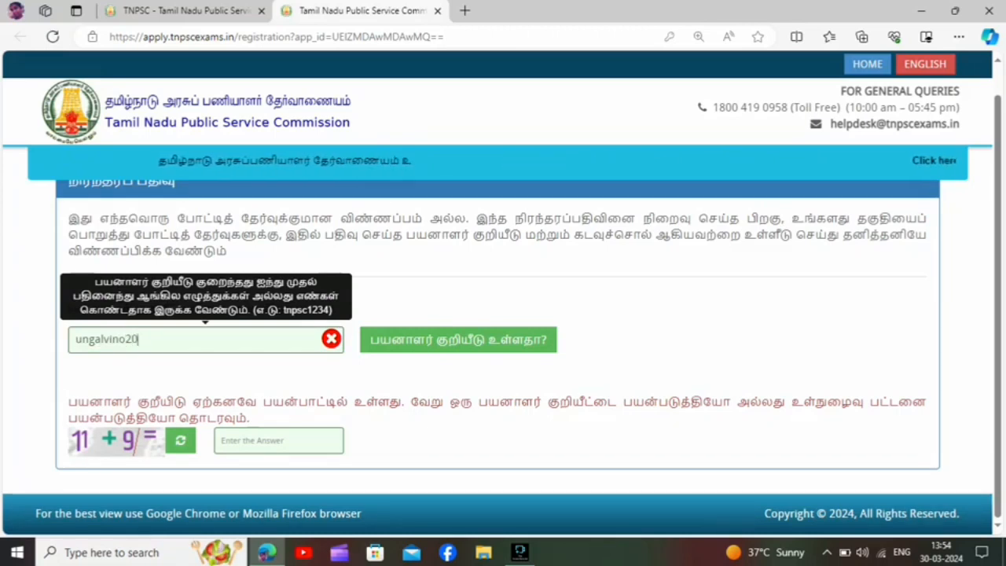
type("24")
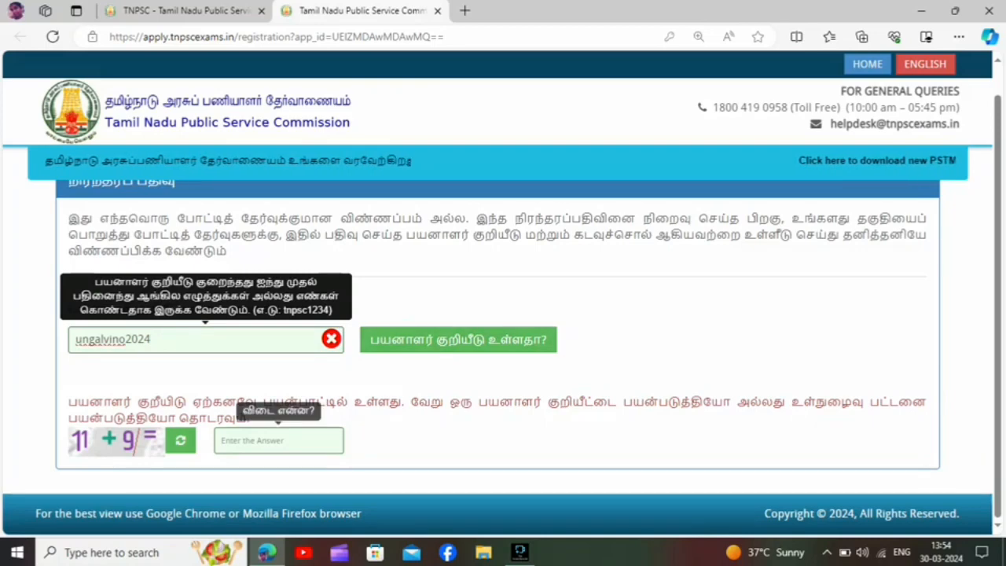
left_click(278, 440)
type("20")
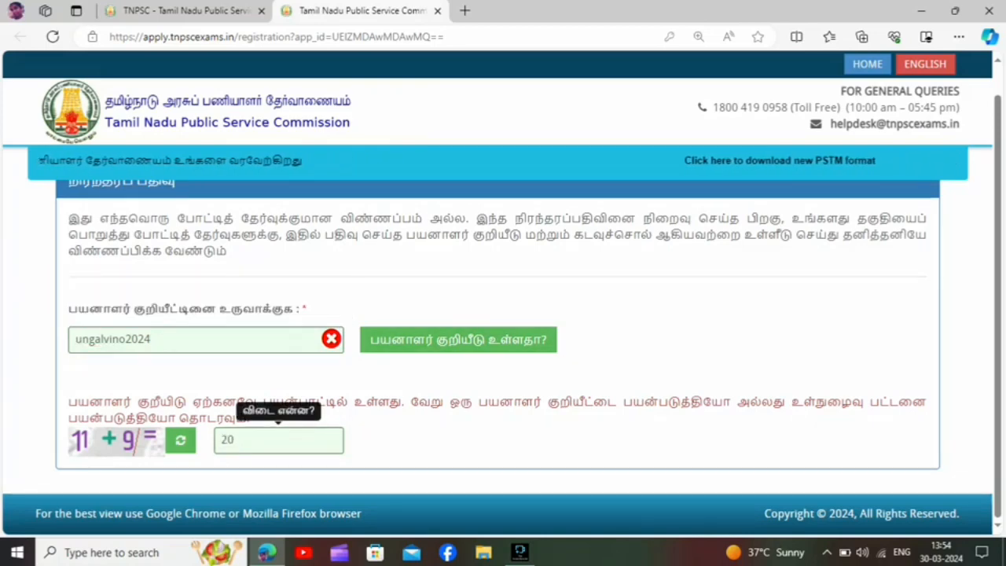
left_click(458, 340)
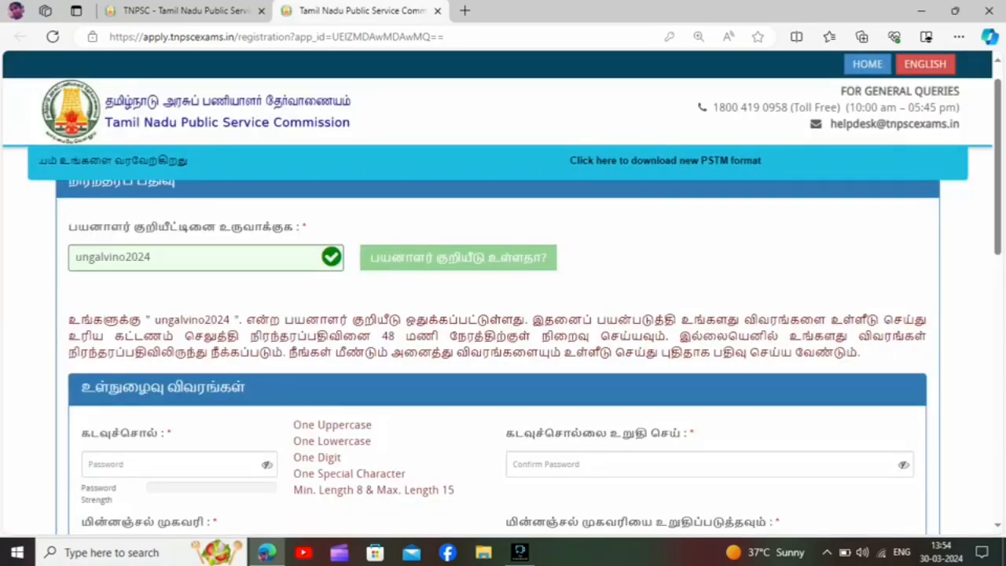
Examine the registration form's password, e-mail and personal detail fields, including the applicant's name, initials and mobile number.
scroll(503, 315, "down", 2)
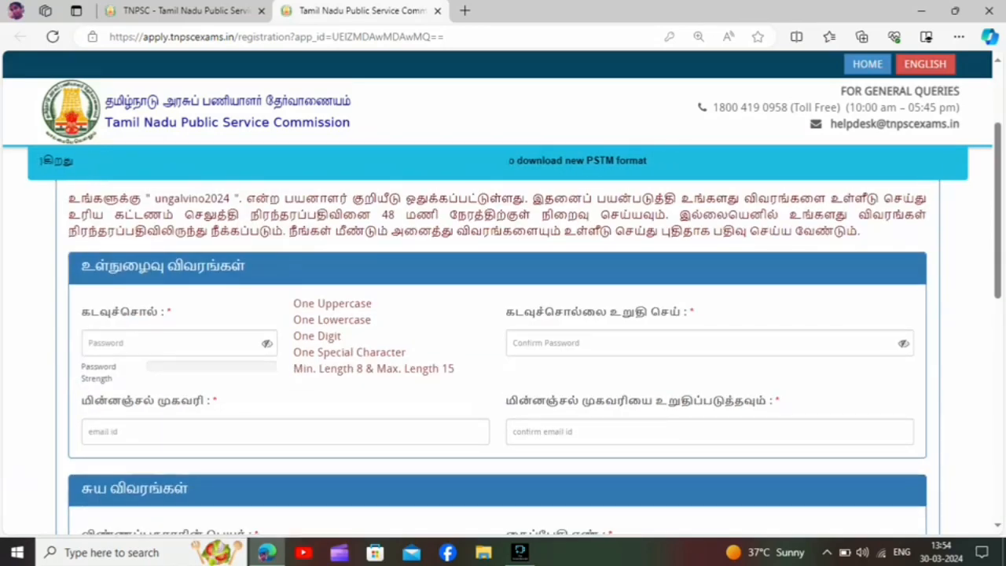
left_click(179, 343)
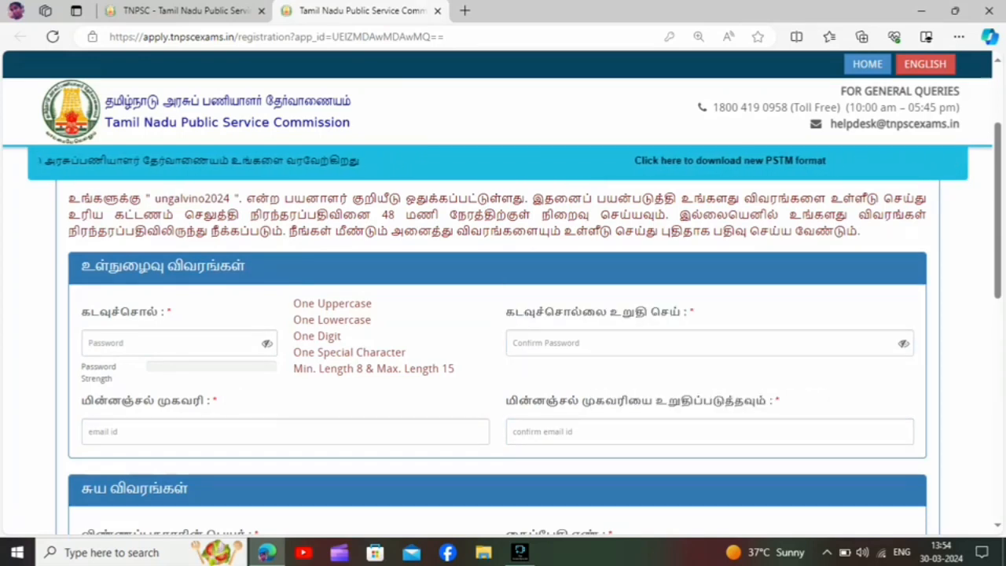
scroll(503, 330, "down", 1)
scroll(471, 330, "down", 4)
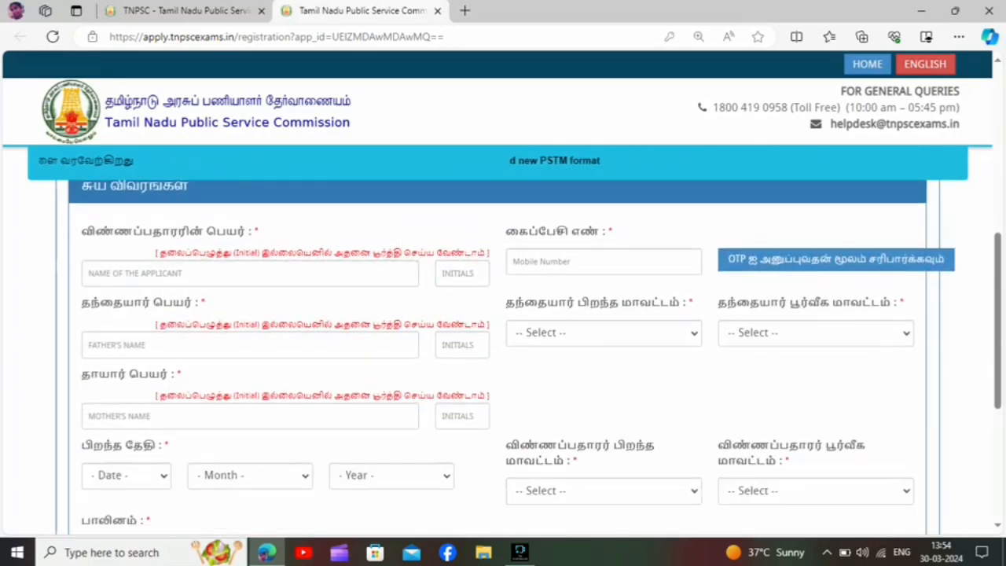
left_click(250, 274)
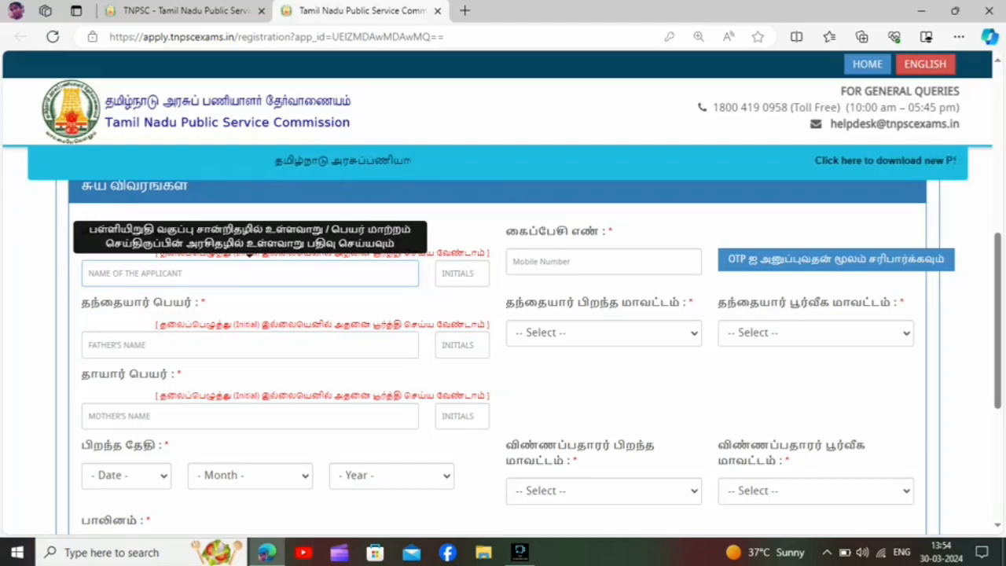
left_click(463, 274)
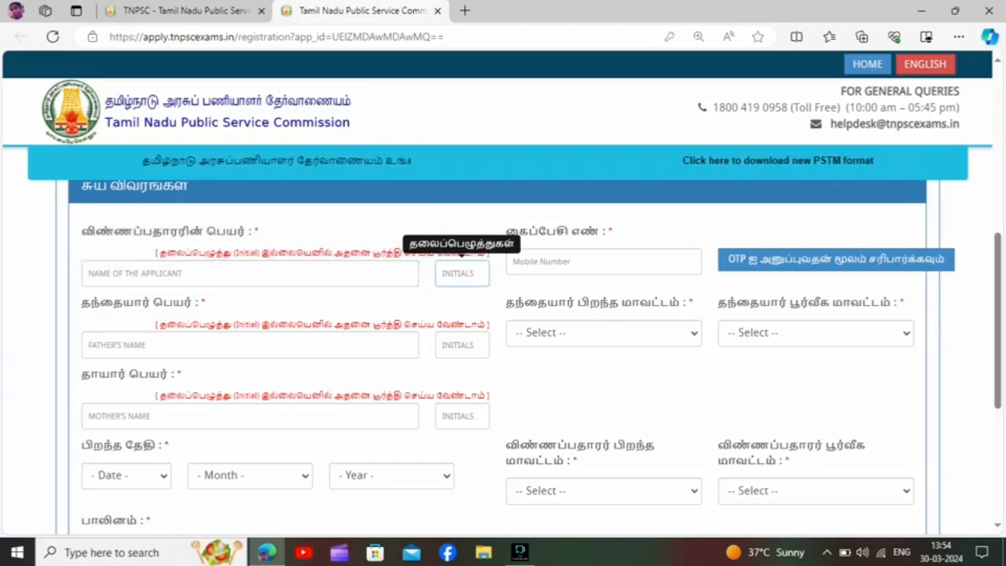
left_click(604, 261)
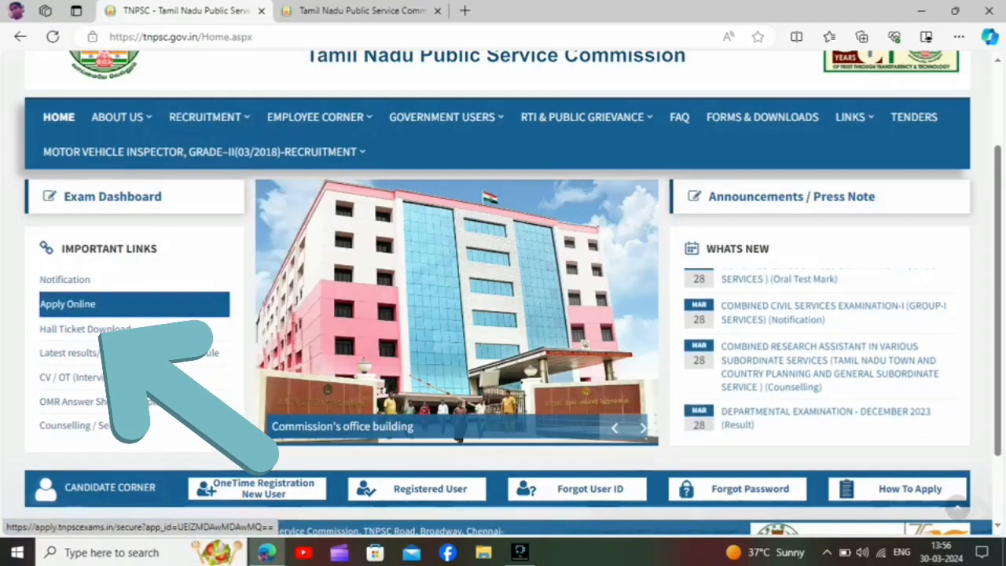
Return to the TNPSC home page and open the online application notifications, accepting the external website.
left_click(79, 303)
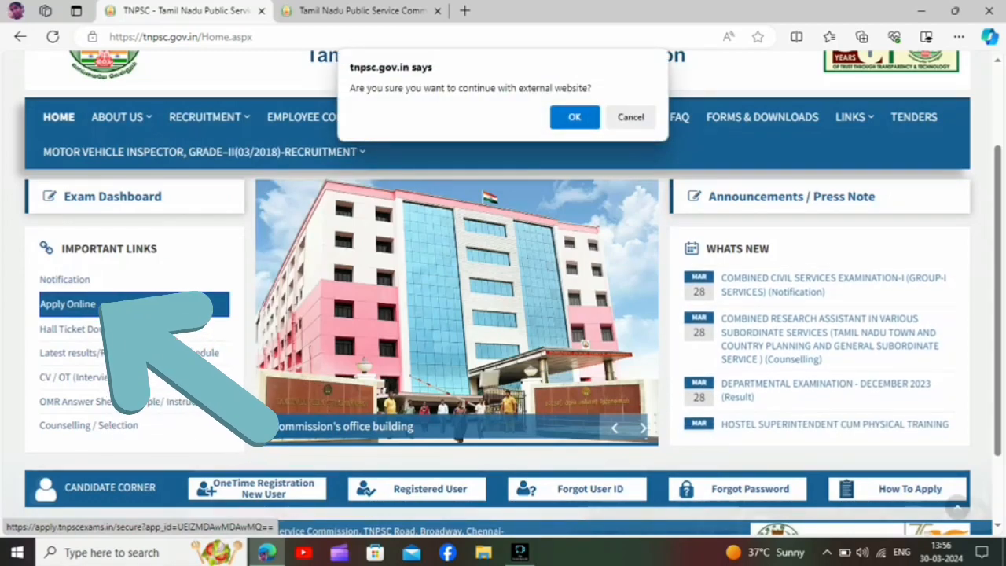
left_click(575, 118)
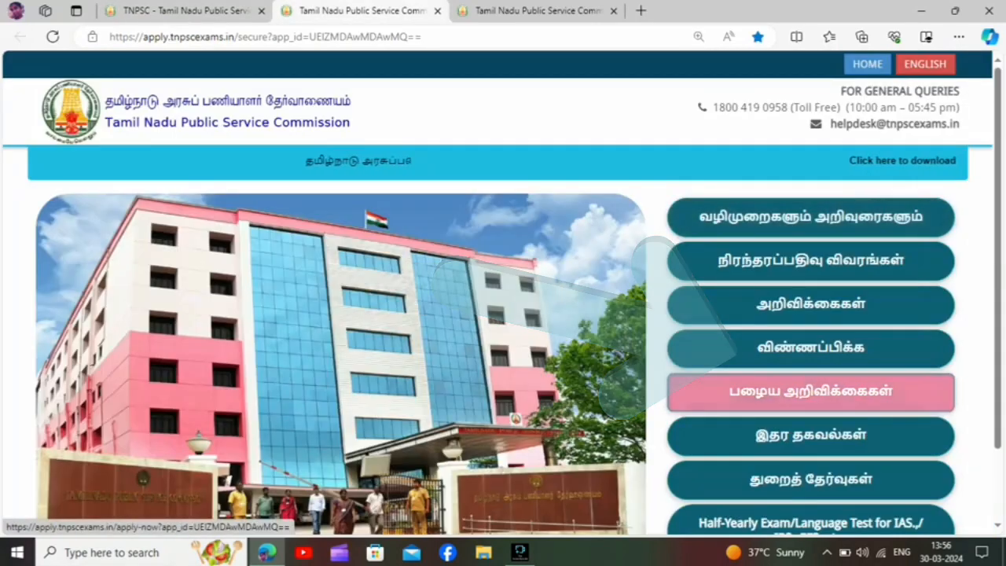
left_click(810, 346)
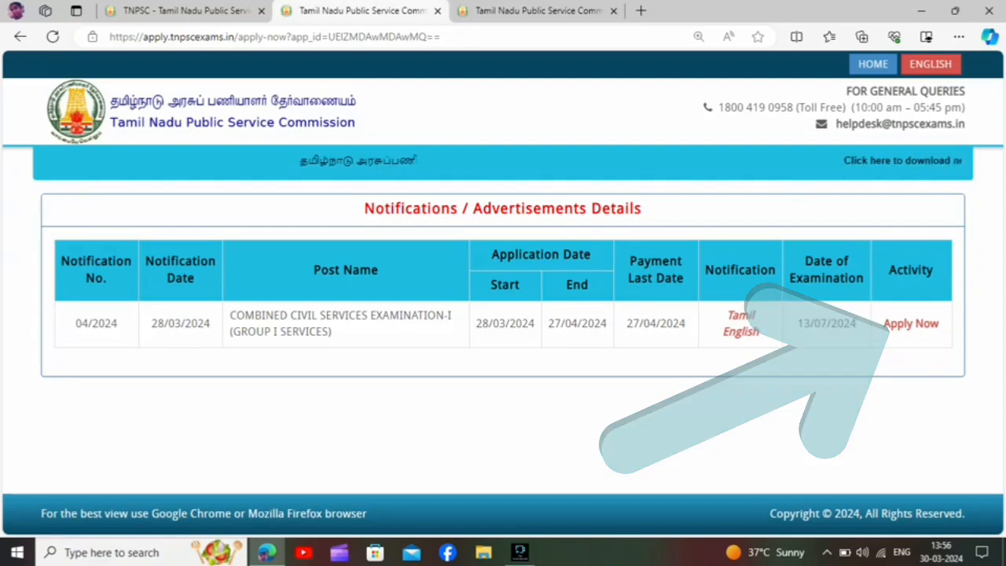
Apply under notification 04/2024 and log in with the prefilled credentials, answering the captcha with 22.
left_click(911, 324)
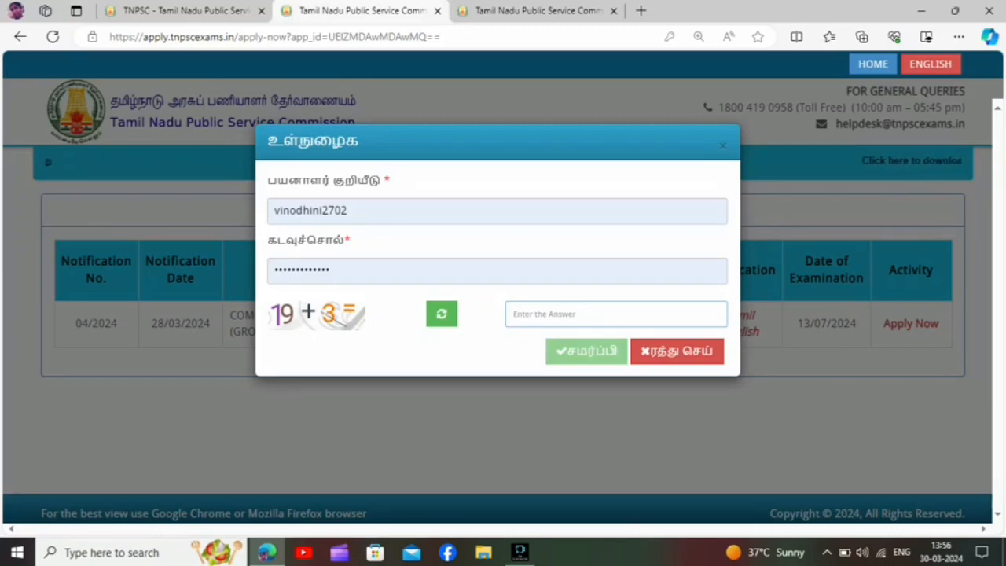
type("22")
key("Return")
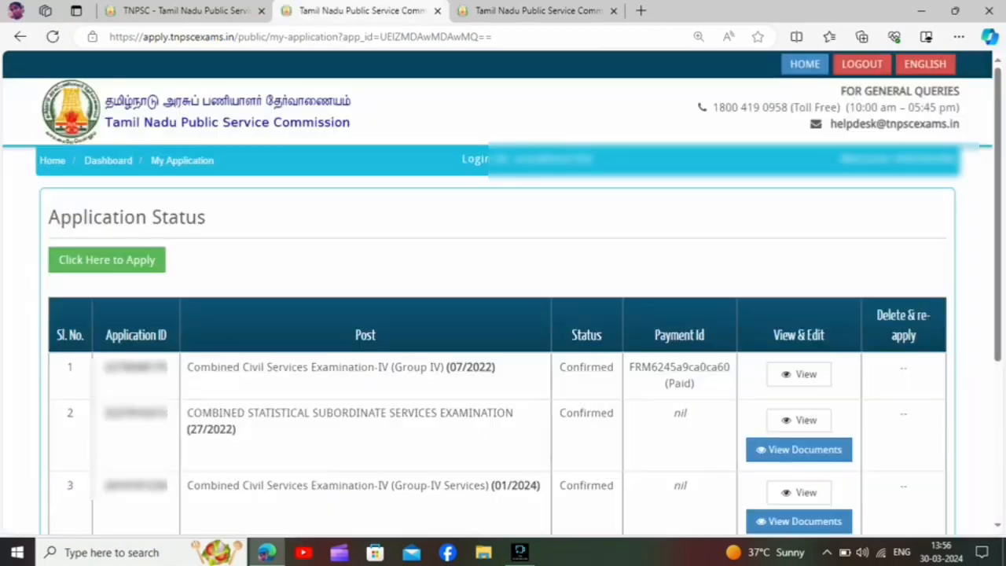
Start the application for Combined Civil Services Examination-I (Group I Services) and continue from its status overview to the recruitment details.
scroll(503, 314, "down", 1)
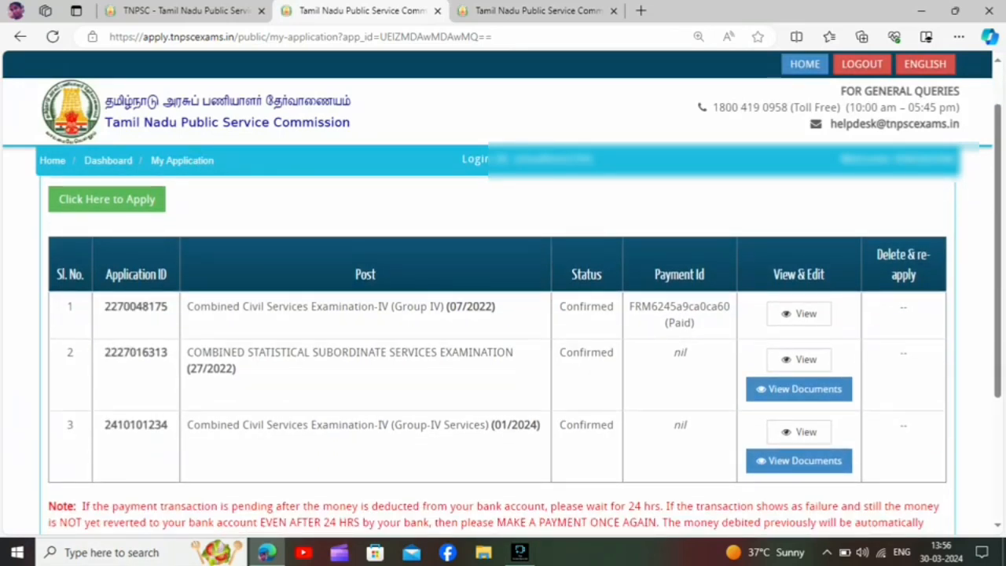
scroll(503, 315, "down", 3)
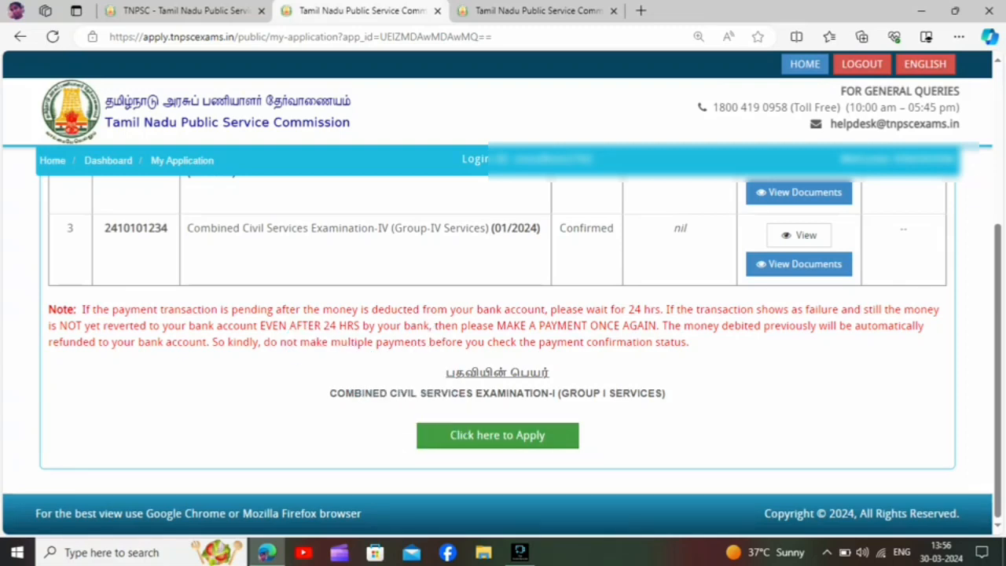
left_click(498, 435)
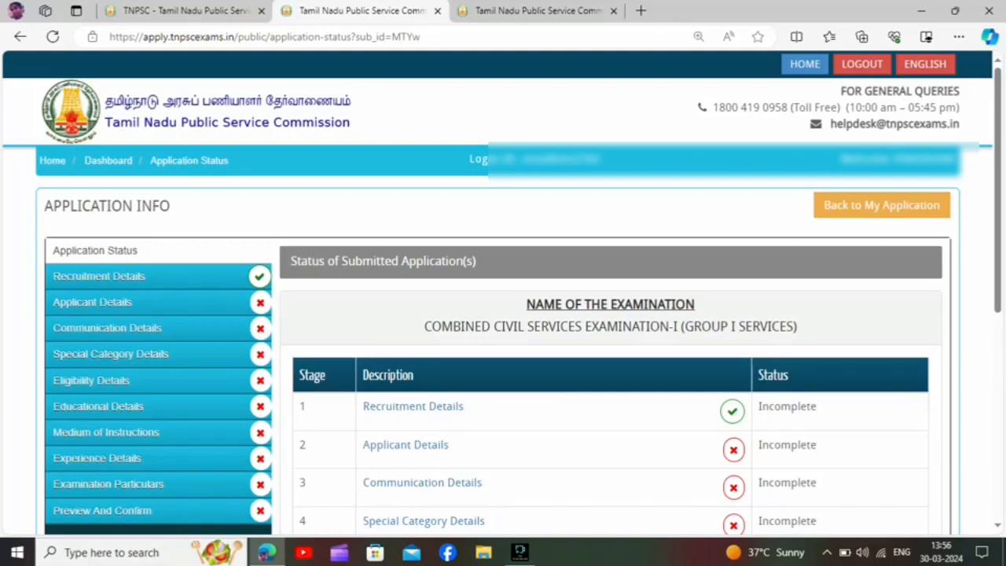
scroll(504, 354, "down", 5)
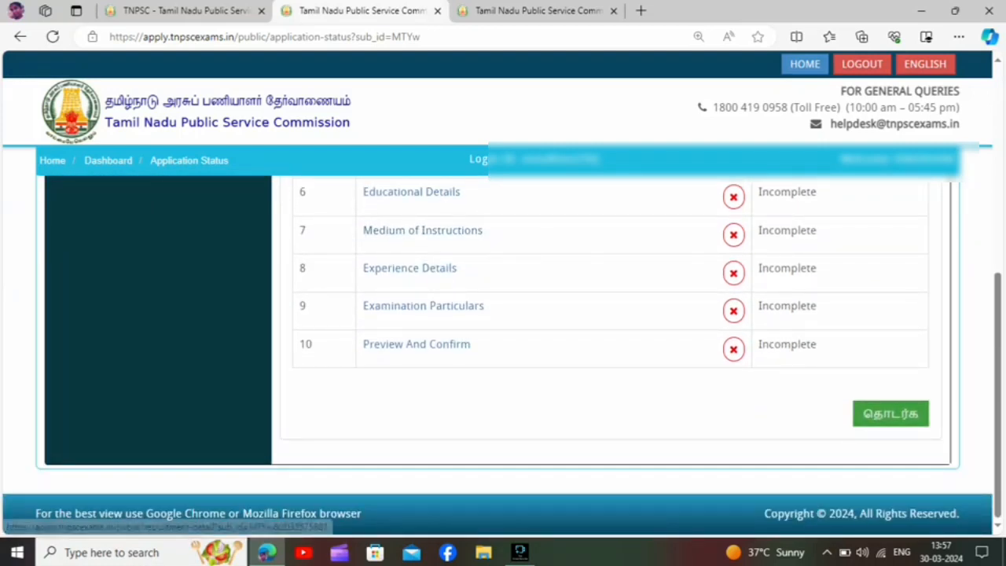
left_click(890, 413)
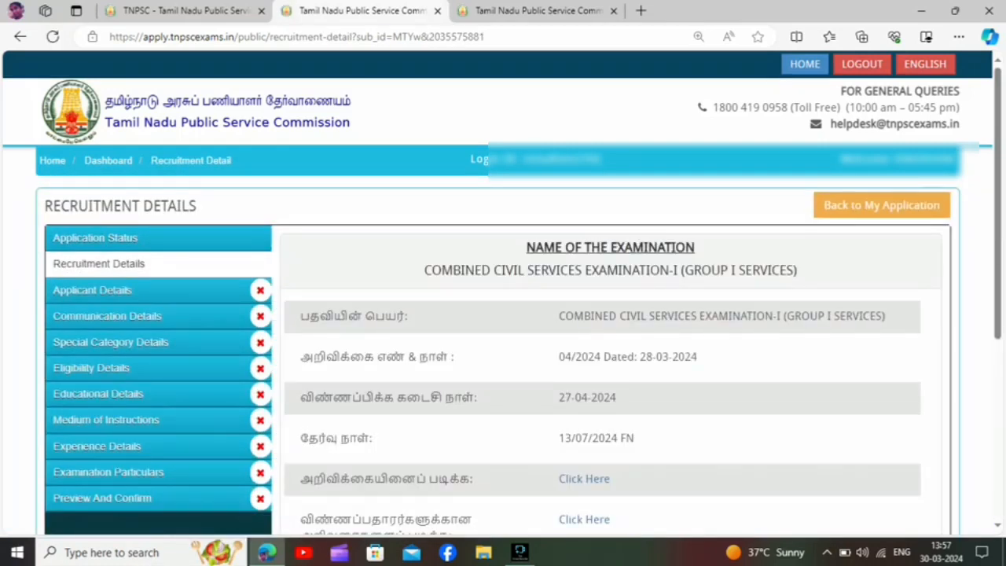
Accept the declaration in the recruitment details, then save and continue to the applicant details.
scroll(584, 357, "down", 2)
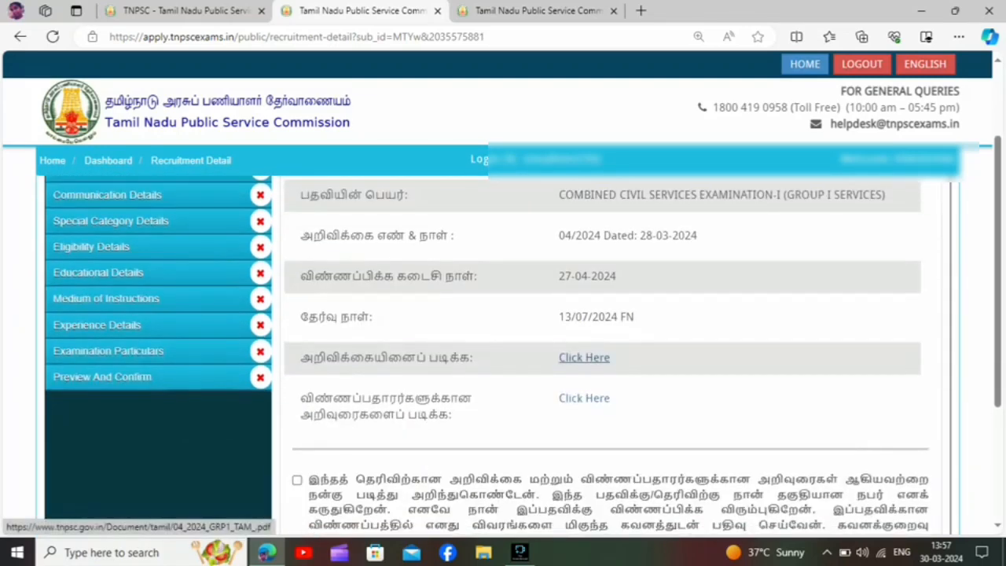
scroll(584, 357, "down", 3)
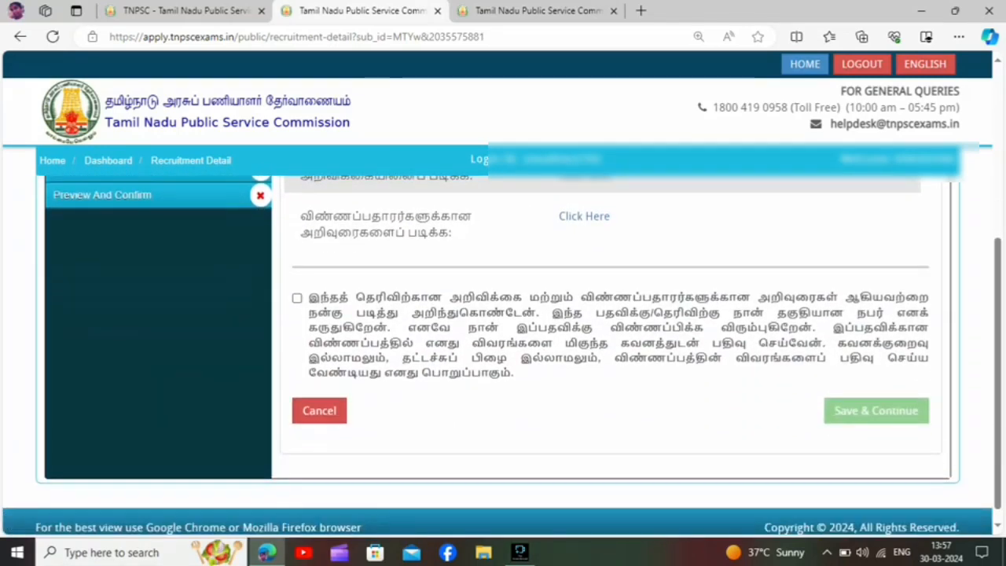
left_click(297, 298)
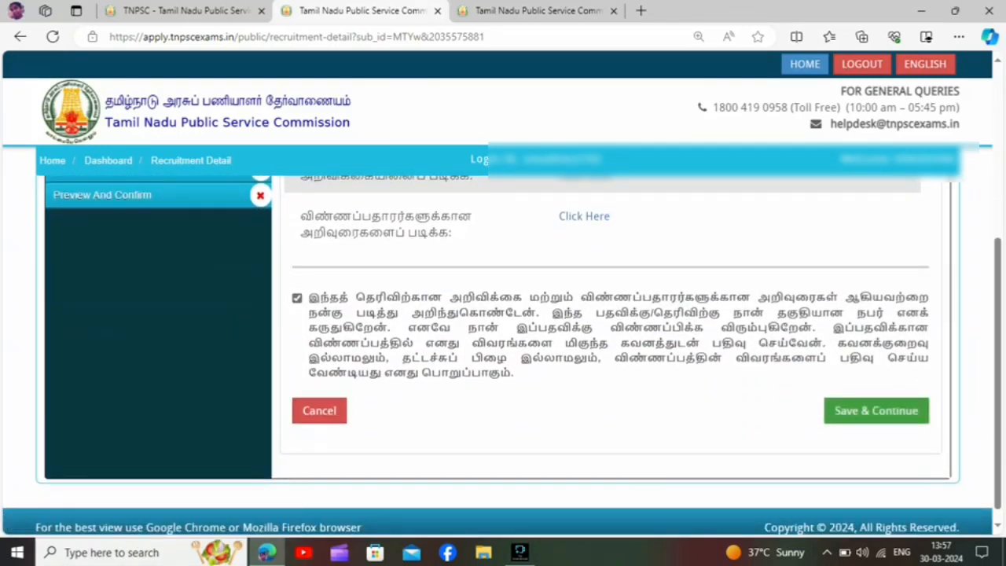
left_click(876, 411)
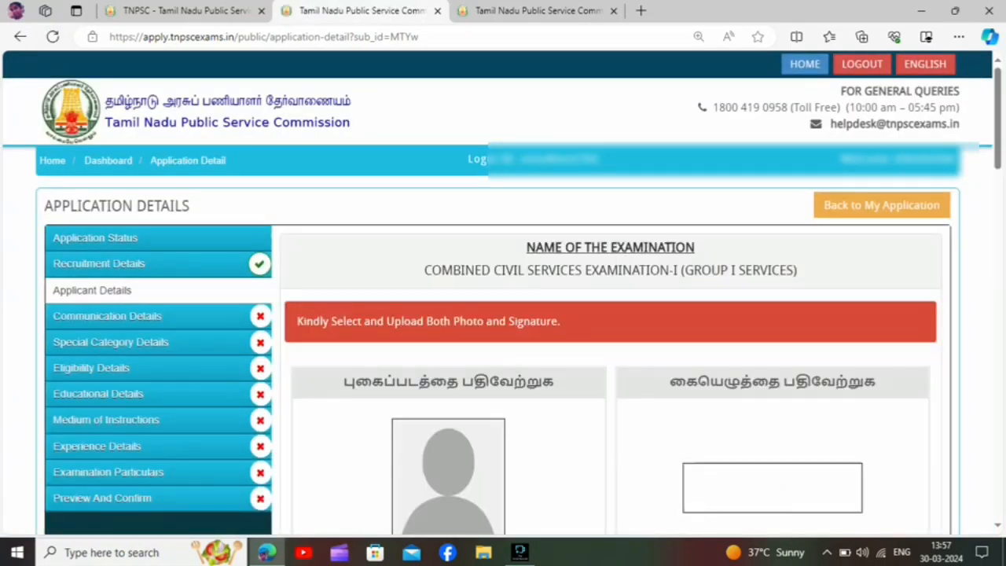
Choose the applicant's portrait with the blue background from the Downloads folder as the application photo.
scroll(503, 354, "down", 2)
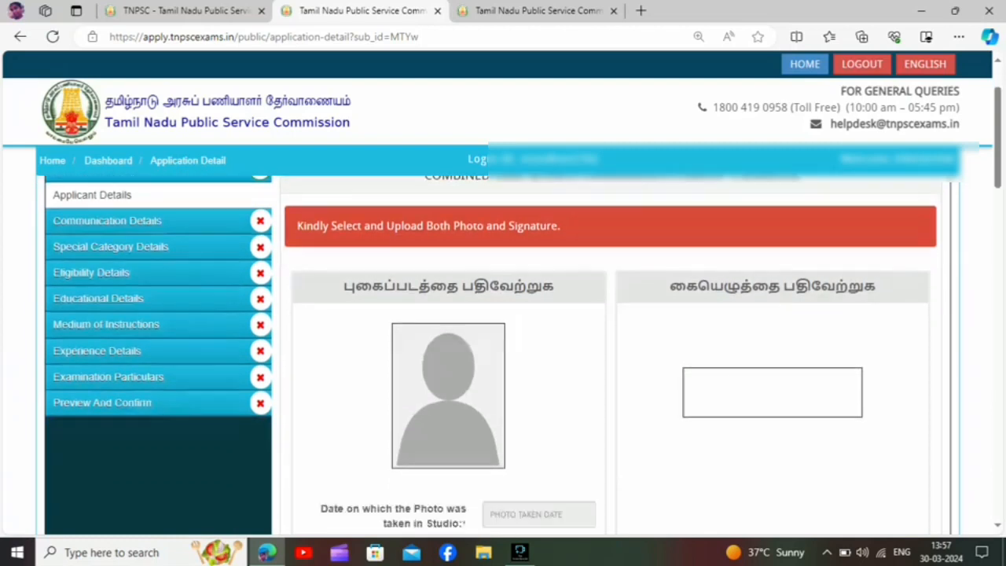
scroll(503, 354, "down", 2)
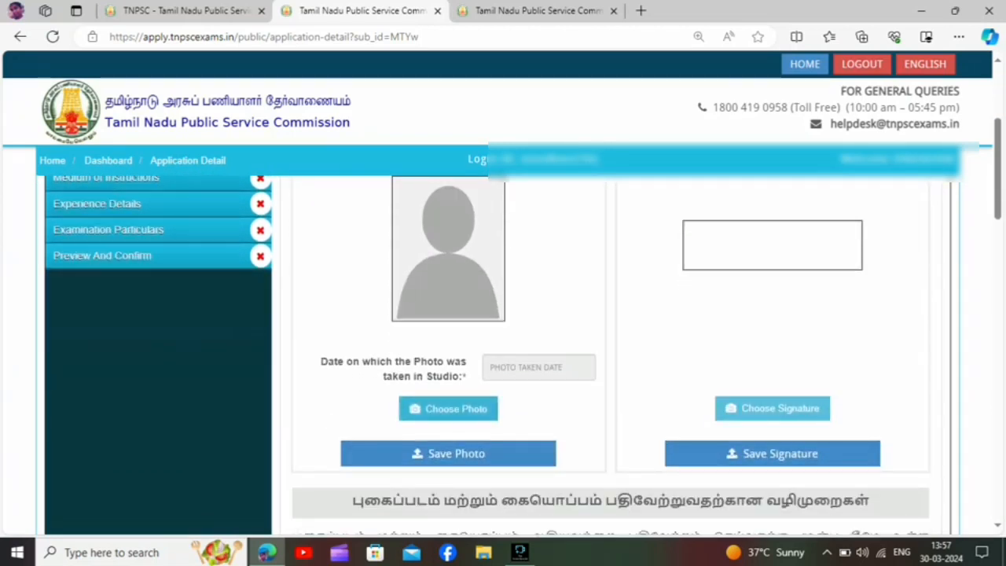
left_click(448, 409)
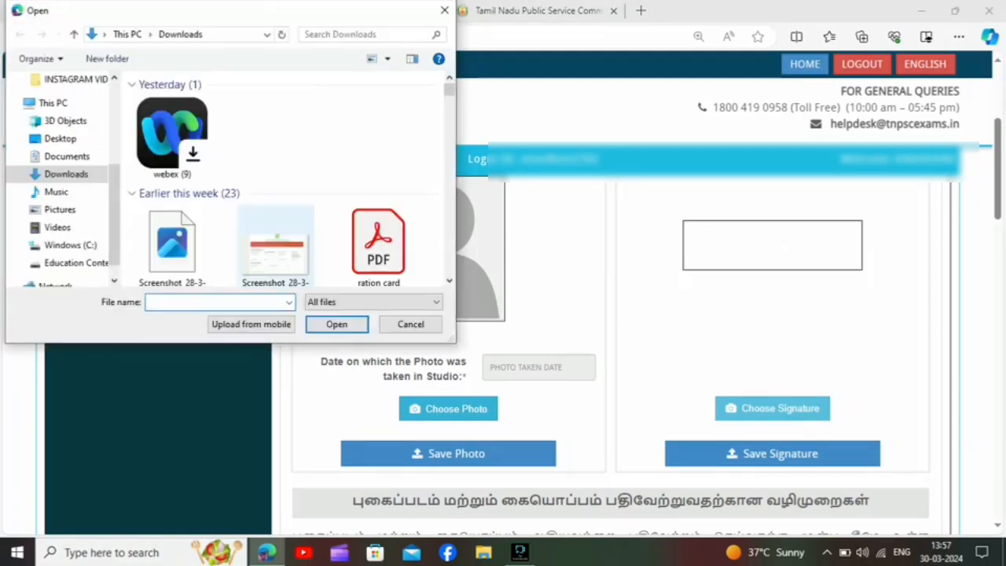
left_click(172, 245)
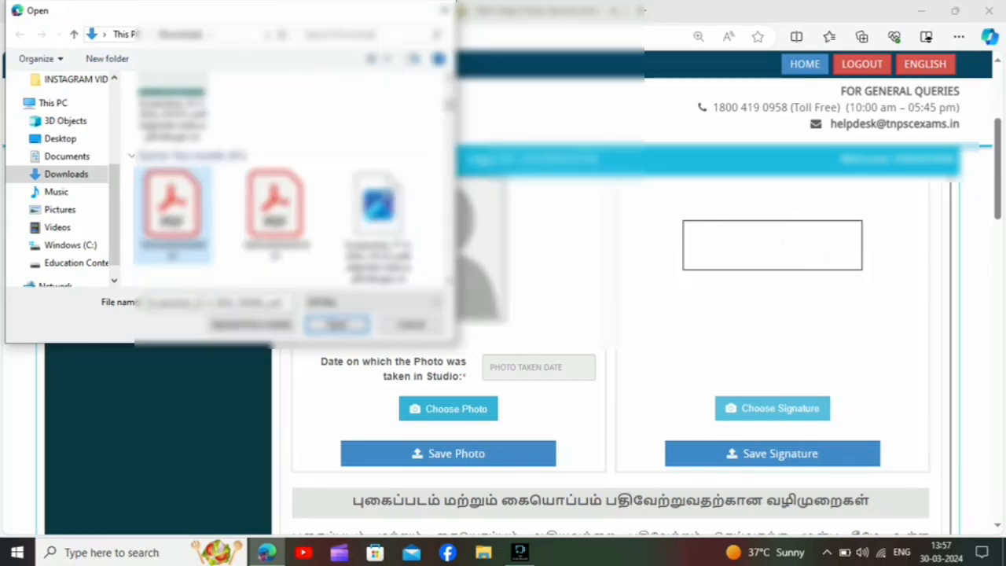
key("Down")
key("Down")
key("Down")
key("Down")
key("Up")
key("Up")
key("Up")
key("Up")
key("Up")
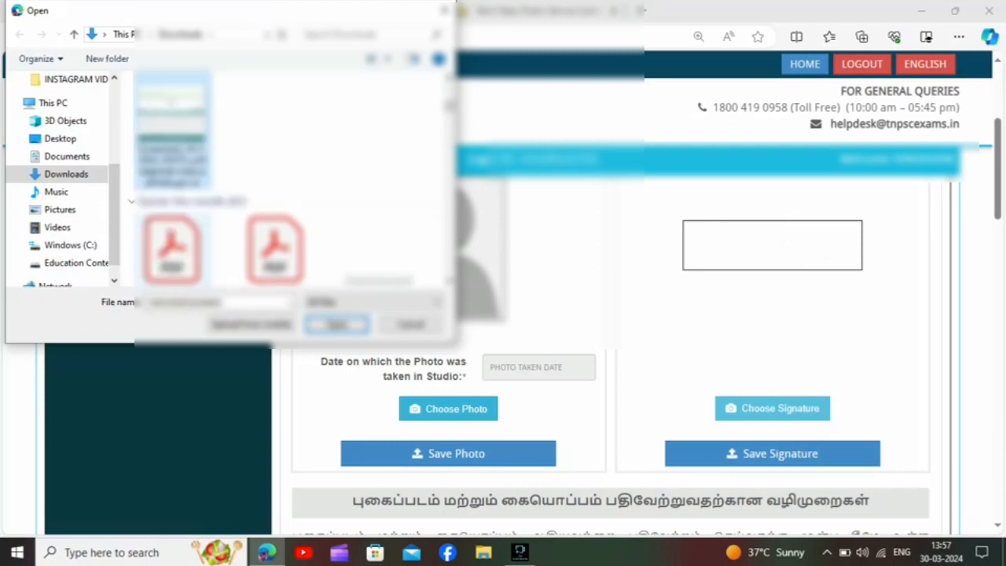
key("Up")
key("Up")
key("Down")
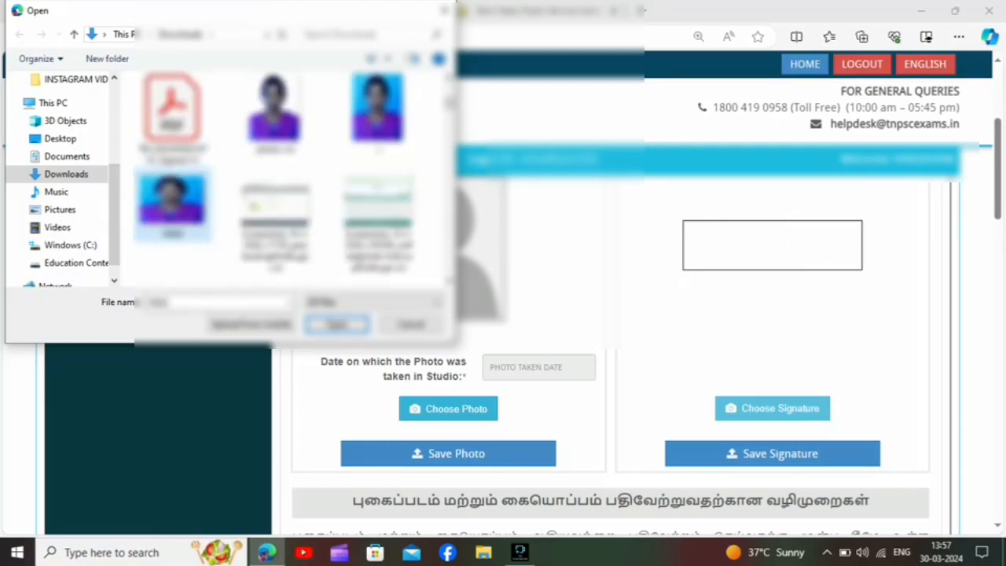
key("Up")
key("Right")
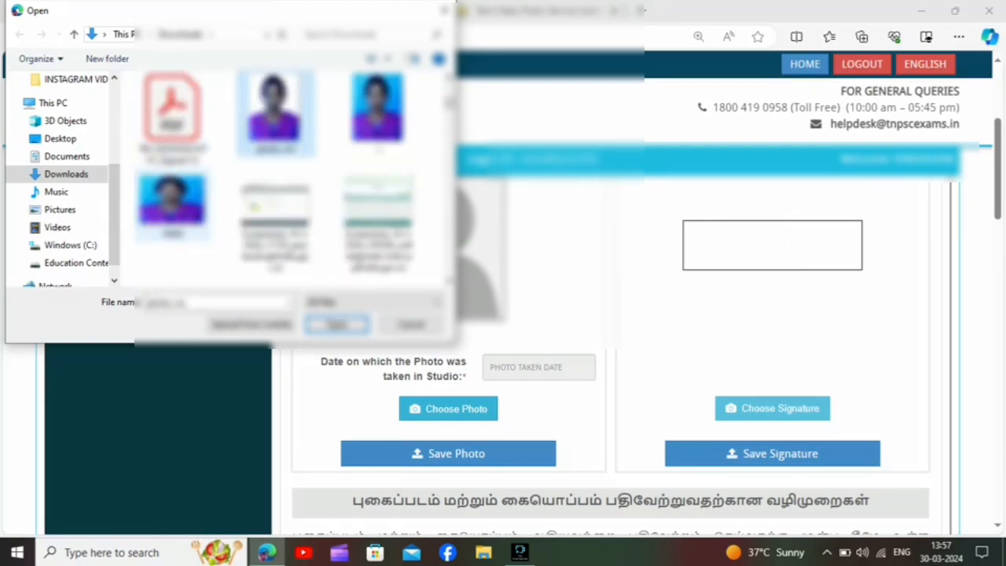
key("Down")
key("Down")
key("Down")
key("Down")
key("Down")
key("Down")
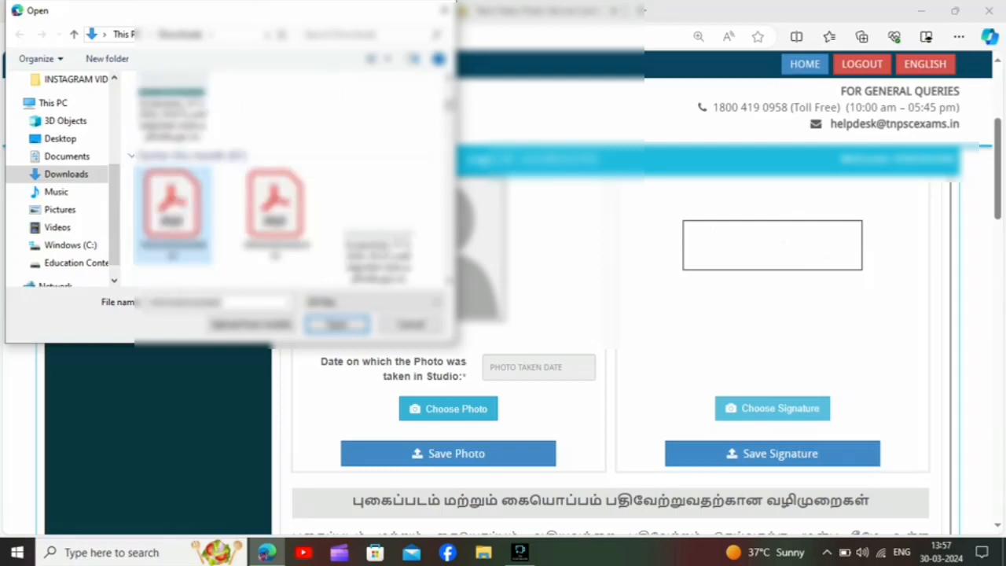
key("Down")
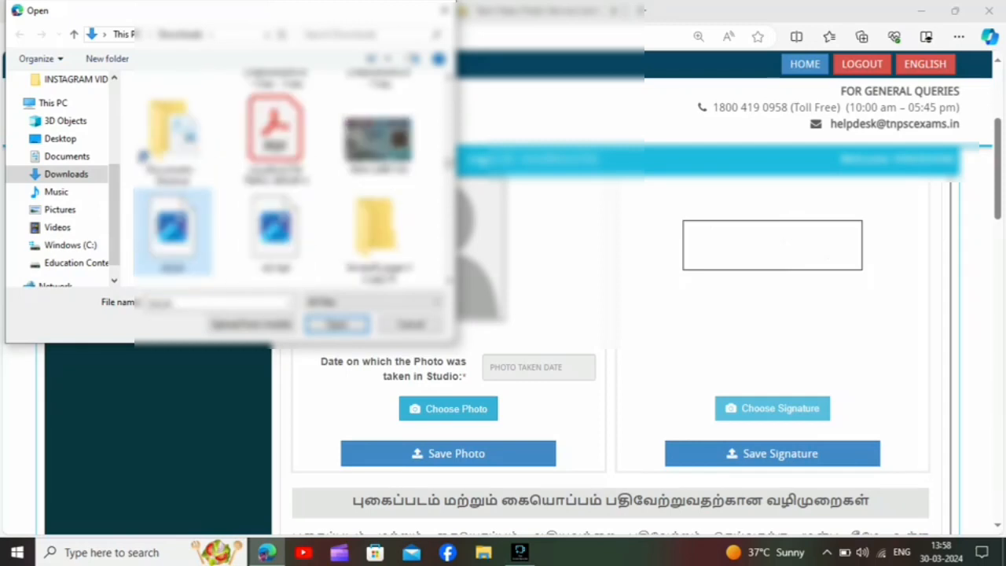
key("Down")
key("Down")
key("Down")
key("Down")
key("Down")
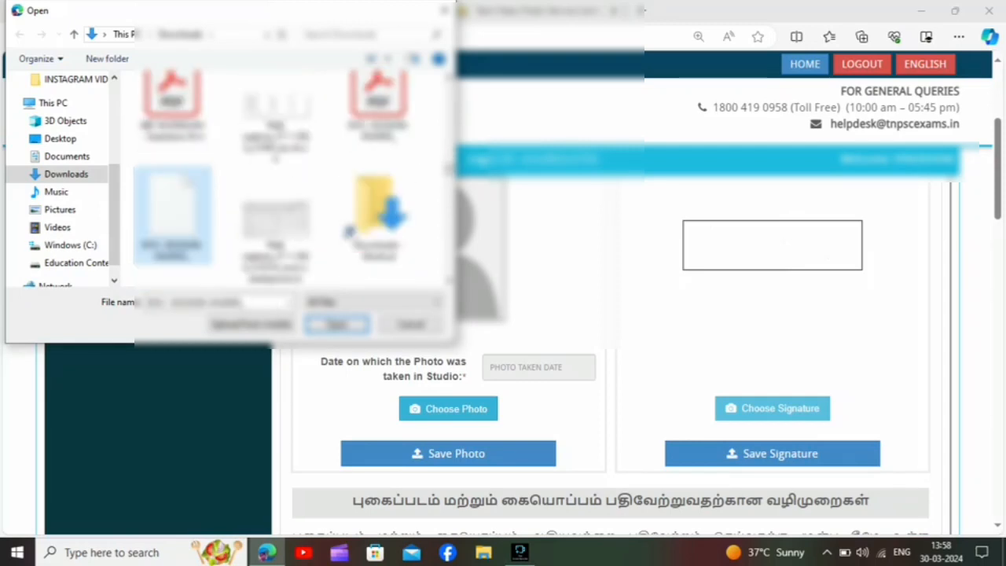
key("Down")
key("Down")
key("Down")
key("Down")
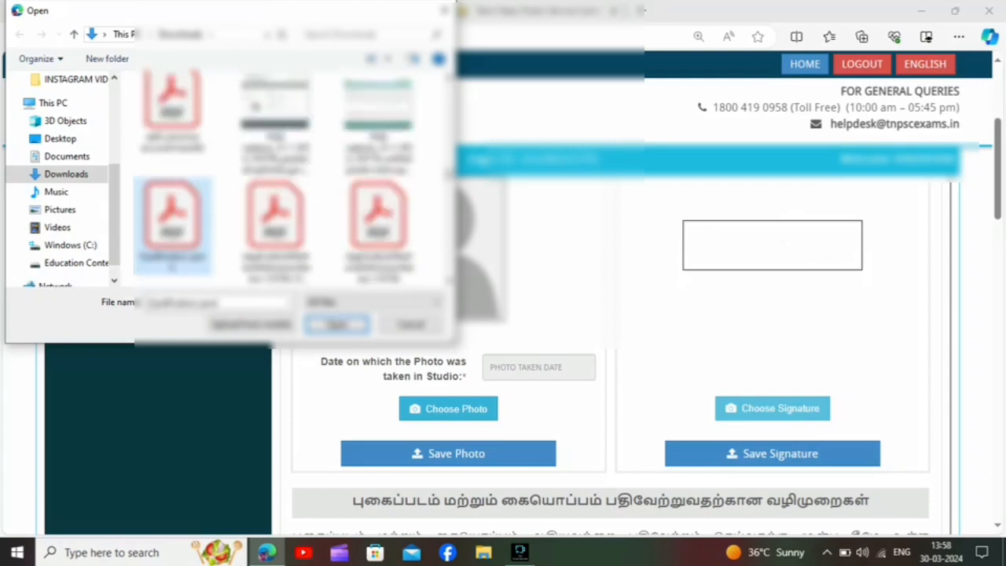
key("Down")
key("Down")
key("Down")
key("Down")
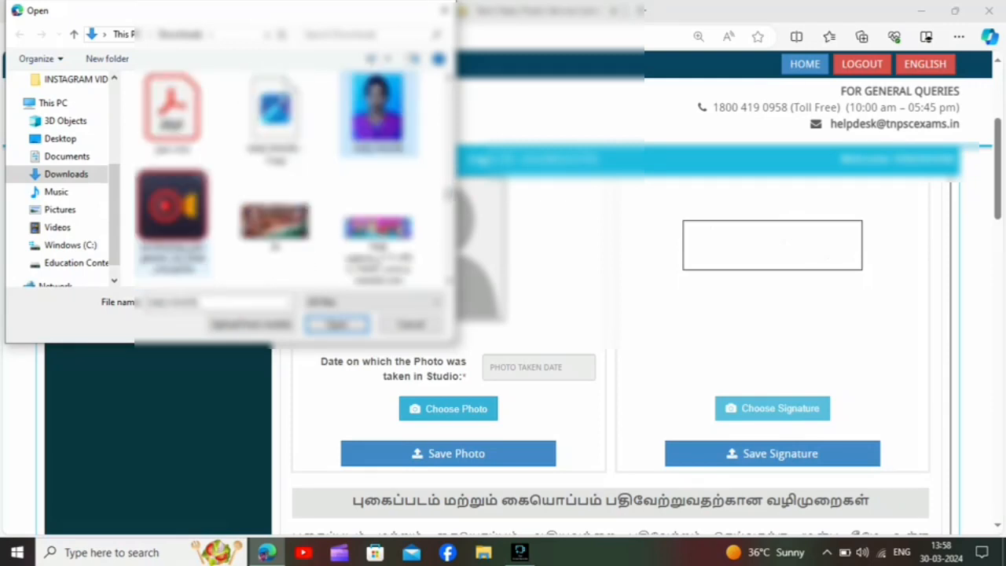
key("Return")
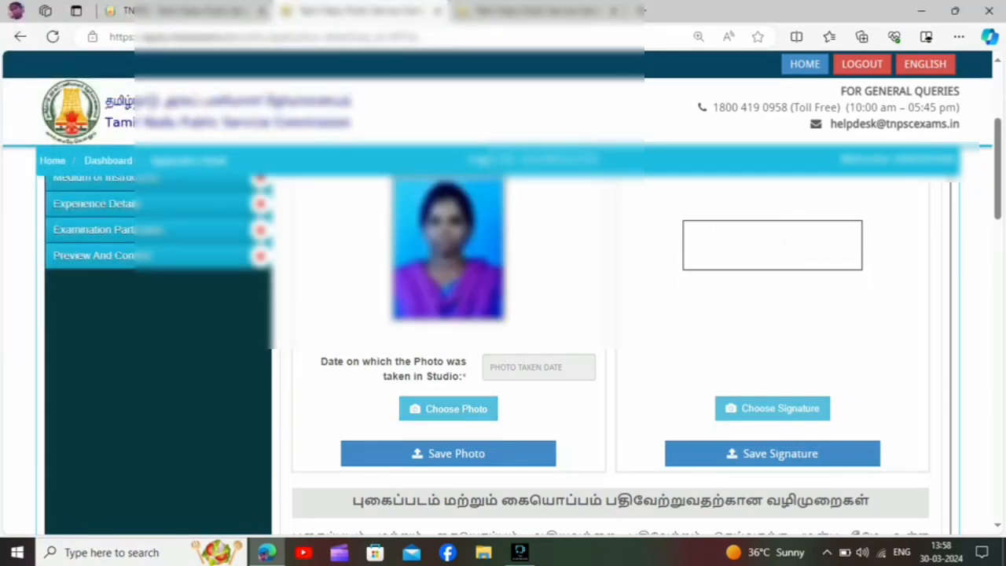
Set the date on which the photo was taken in the studio to 20-03-2024 and save the photo.
left_click(538, 367)
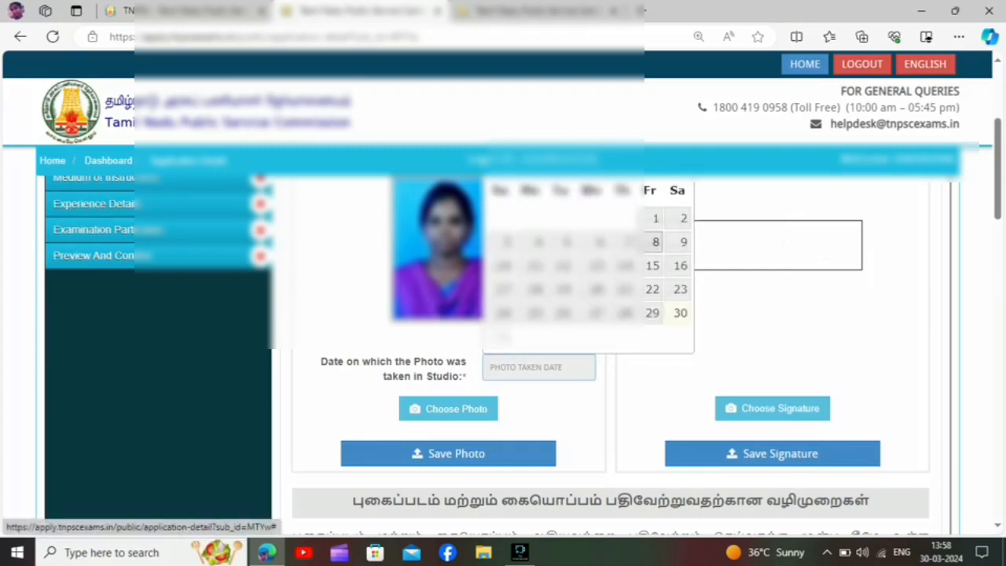
left_click(596, 289)
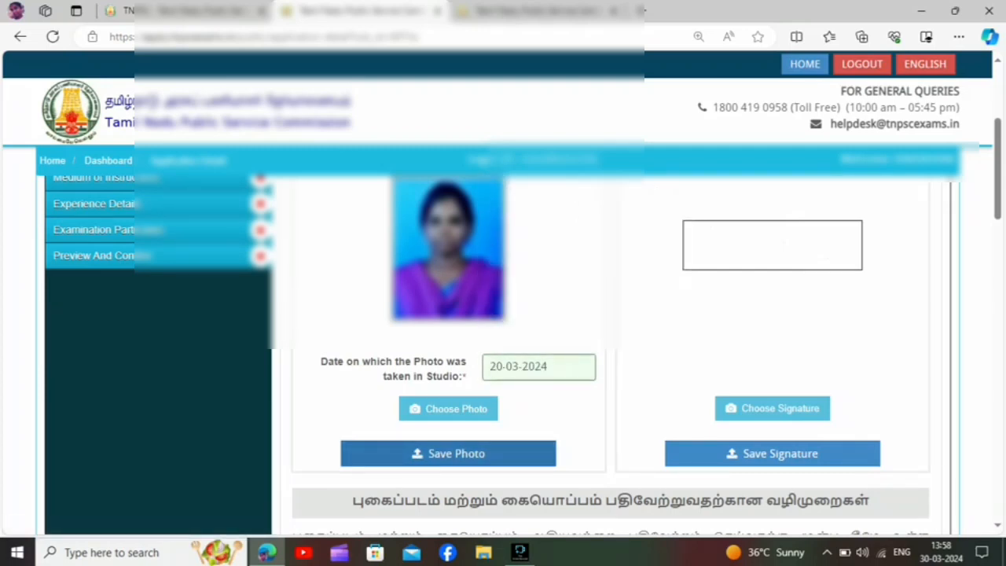
left_click(448, 453)
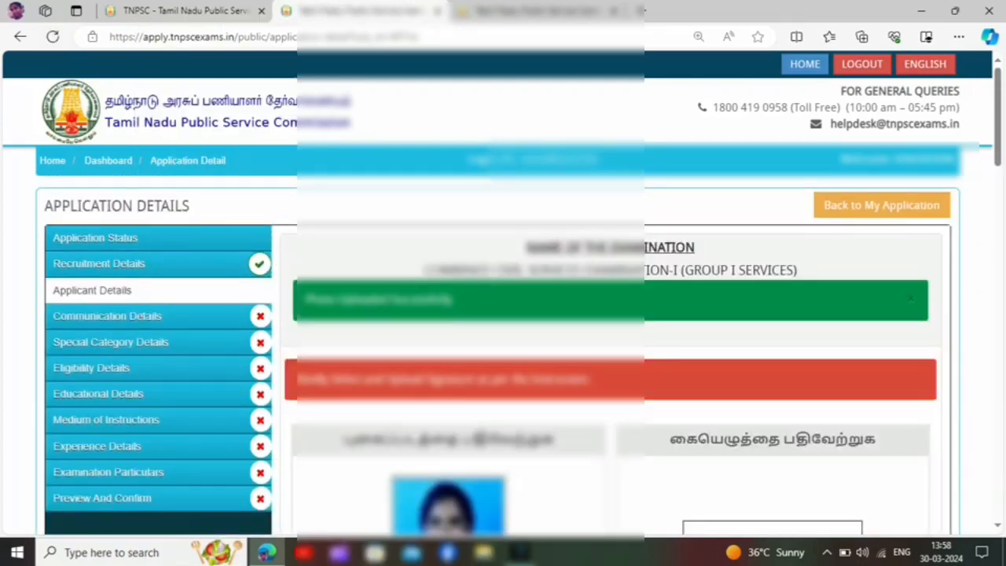
Choose the applicant's signature image from the Downloads folder and save the signature.
scroll(503, 315, "down", 5)
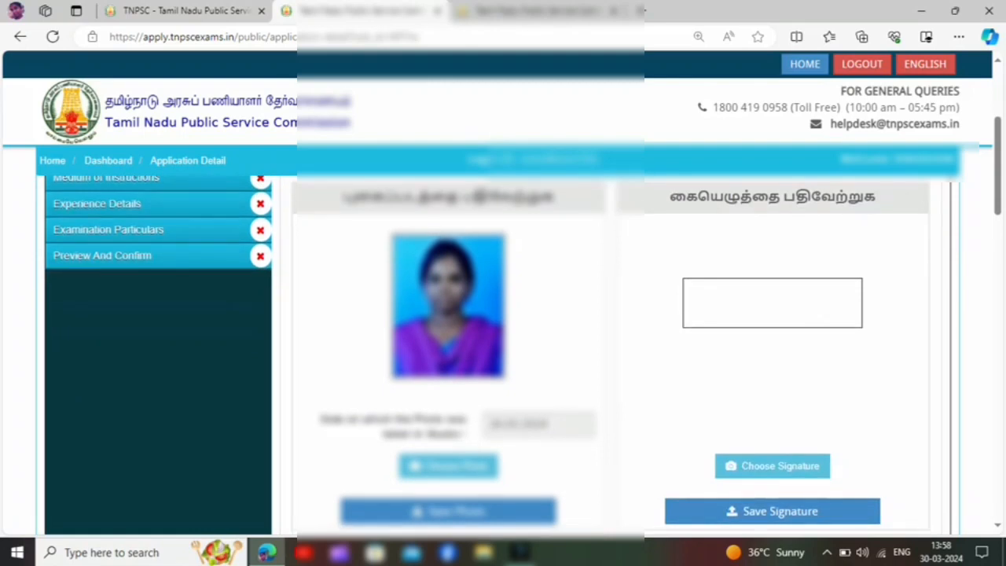
left_click(773, 466)
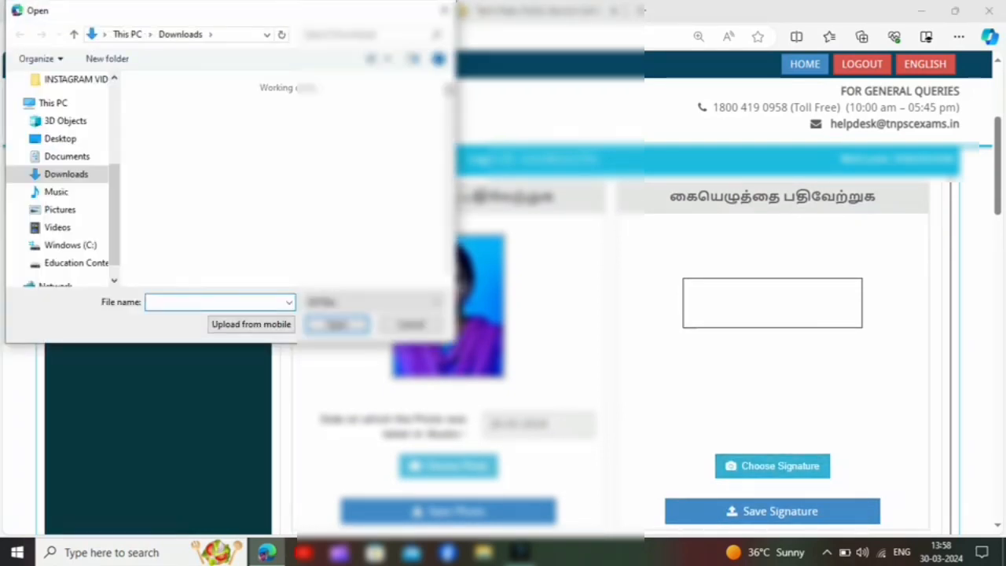
left_click(276, 245)
key("Down")
key("Down")
key("Down")
key("Down")
key("Down")
key("Down")
key("Down")
key("Down")
key("Down")
key("Down")
key("Down")
key("Down")
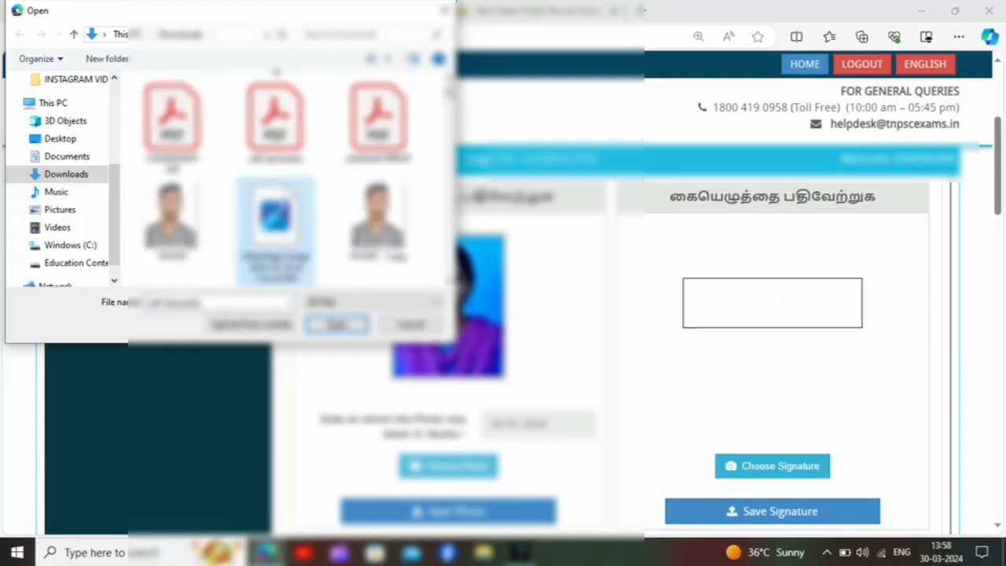
key("Down")
key("Down")
key("Down")
key("Down")
key("Down")
key("Down")
key("Down")
key("Down")
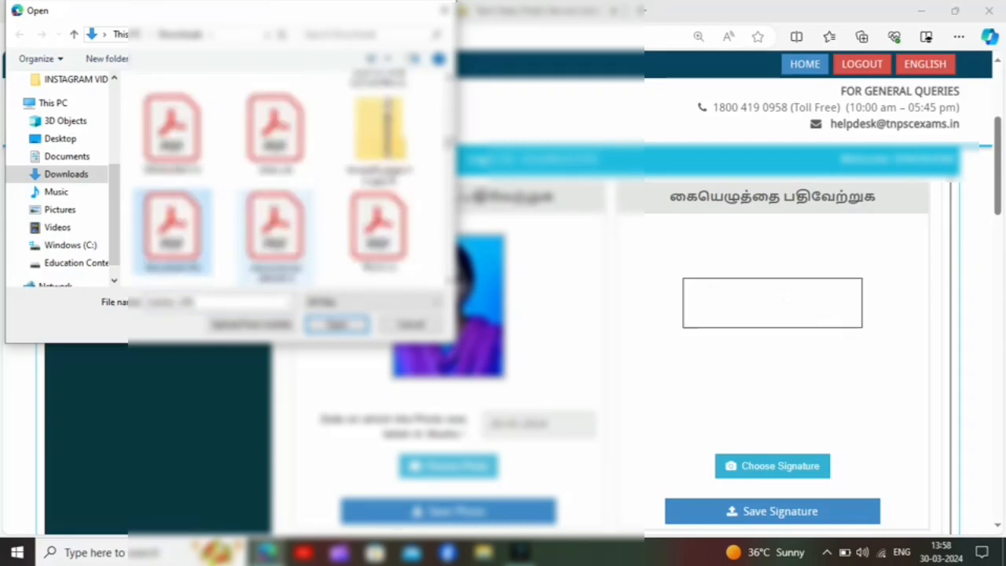
key("Down")
key("Down")
key("Down")
key("Down")
key("Down")
key("Down")
key("Down")
key("Down")
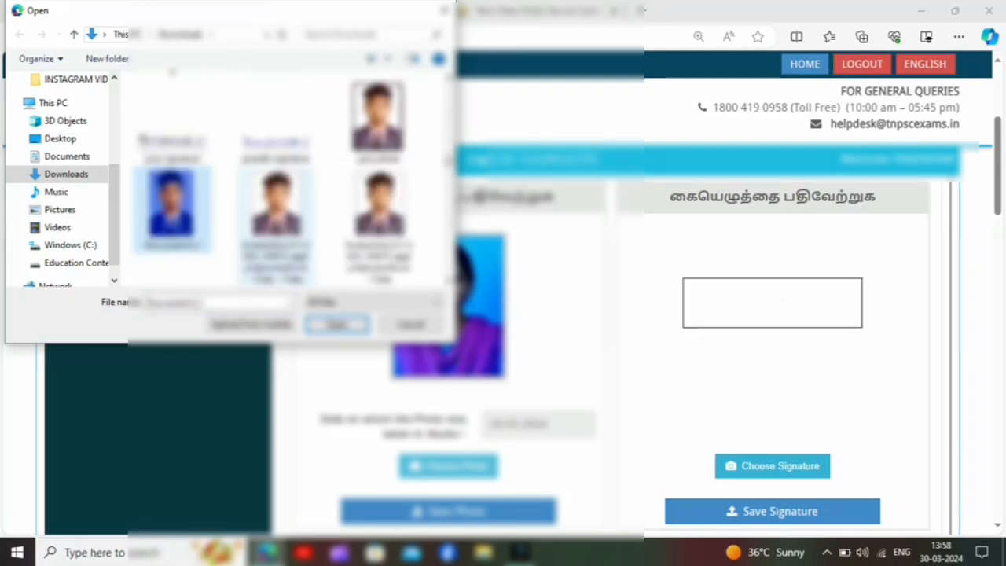
key("Down")
key("Down")
key("Down")
key("Down")
key("Down")
key("Down")
key("Down")
key("Down")
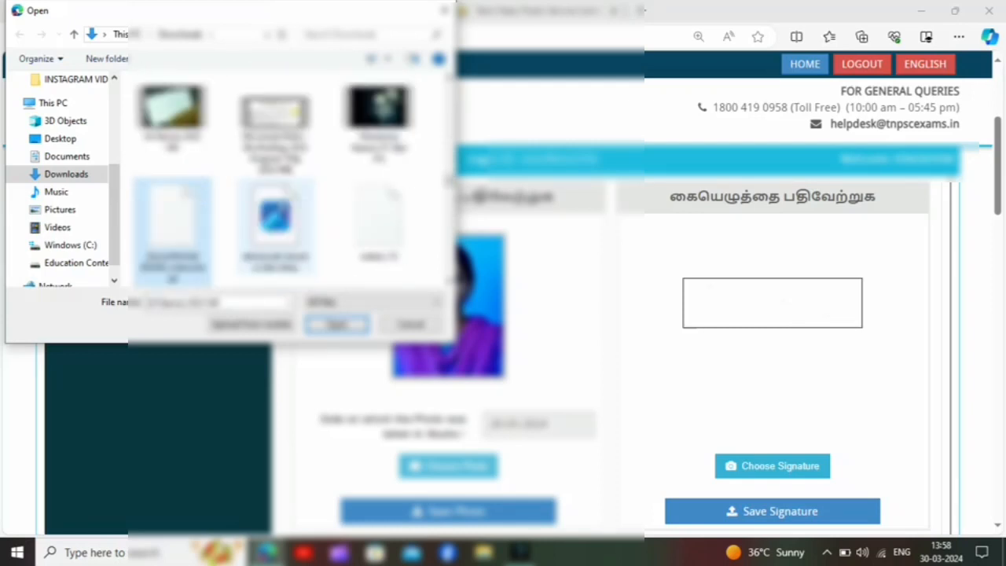
key("Down")
key("Down")
key("Down")
key("Down")
key("Down")
key("Down")
key("Down")
key("Down")
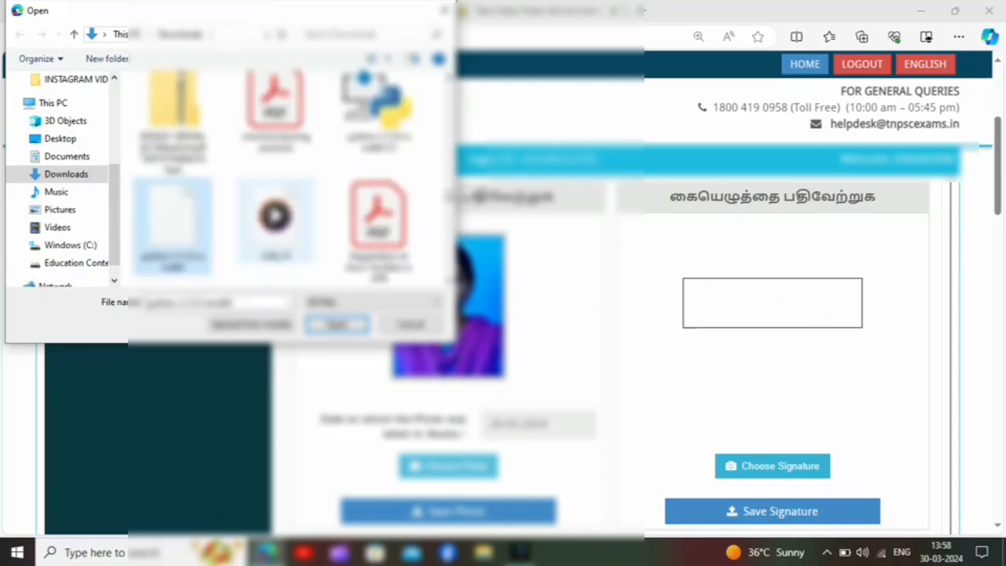
key("Down")
key("Down")
key("Down")
key("Down")
key("Down")
key("Down")
key("Down")
key("Down")
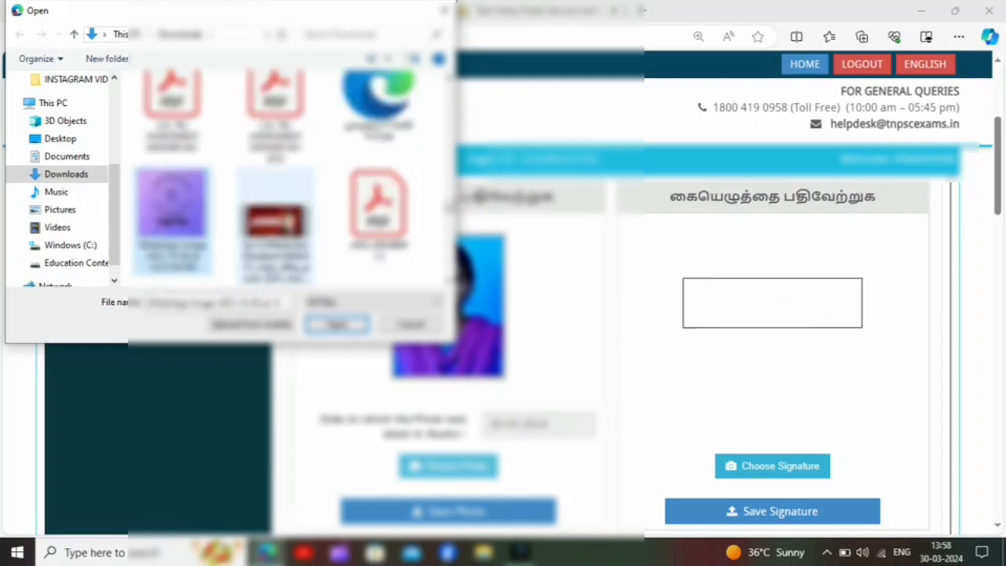
key("Down")
key("Down")
key("Down")
key("Down")
key("Down")
key("Down")
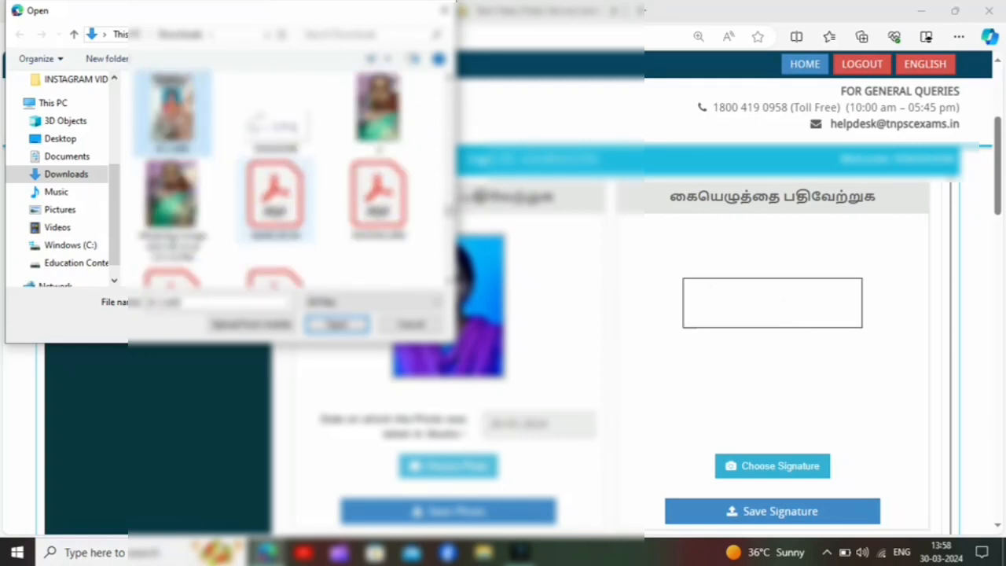
key("Down")
key("Down")
key("Down")
key("Down")
key("Down")
key("Down")
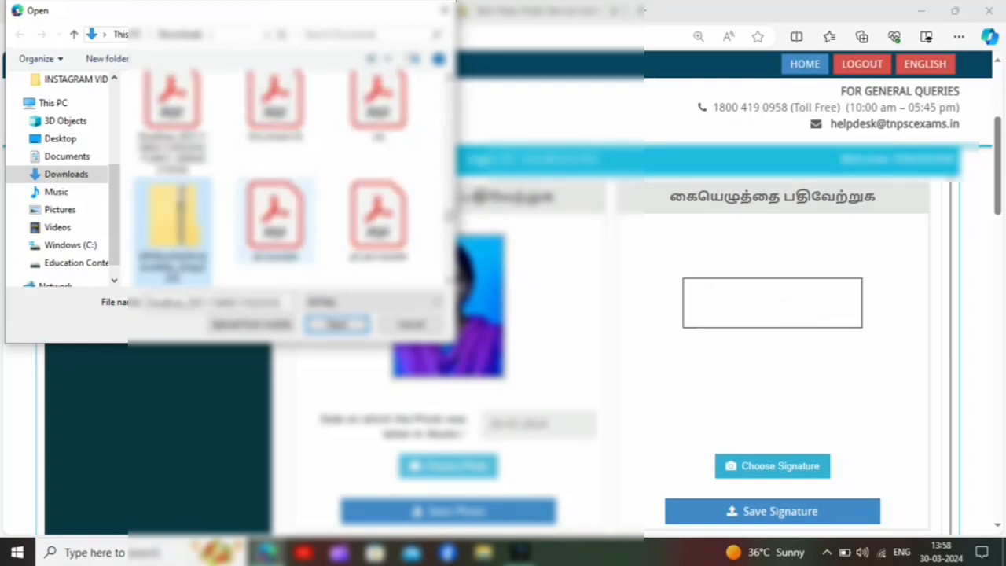
key("Up")
key("Right")
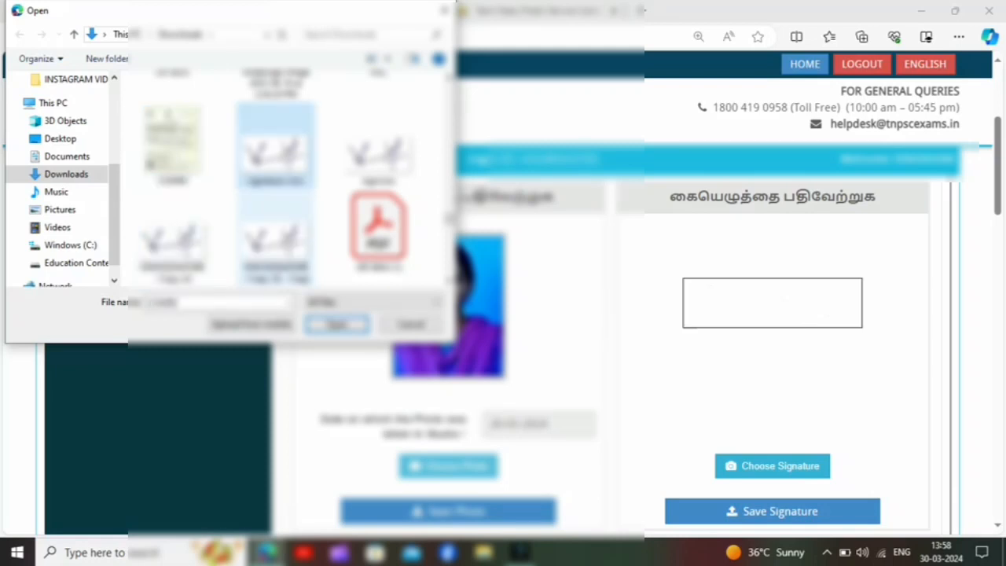
key("Return")
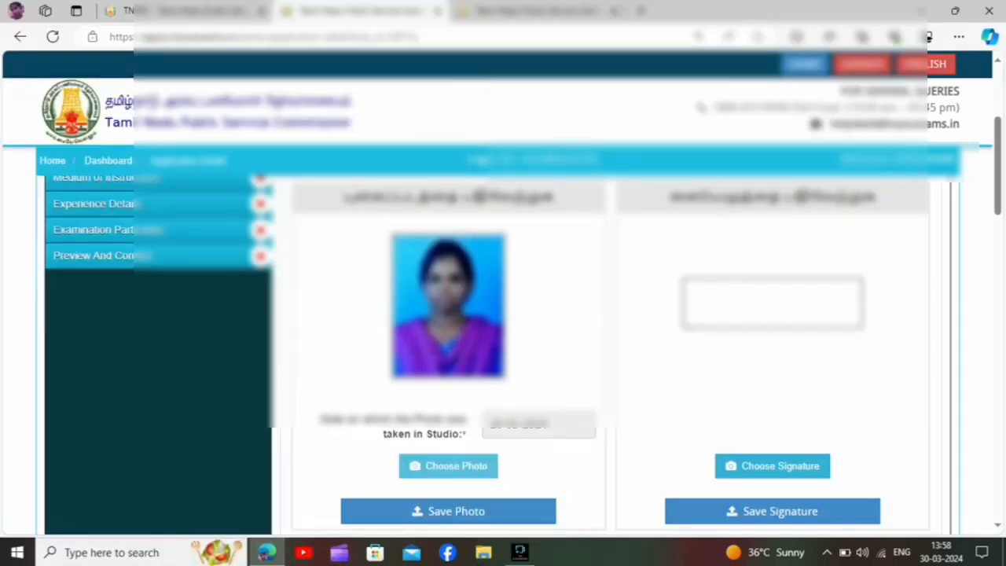
left_click(772, 511)
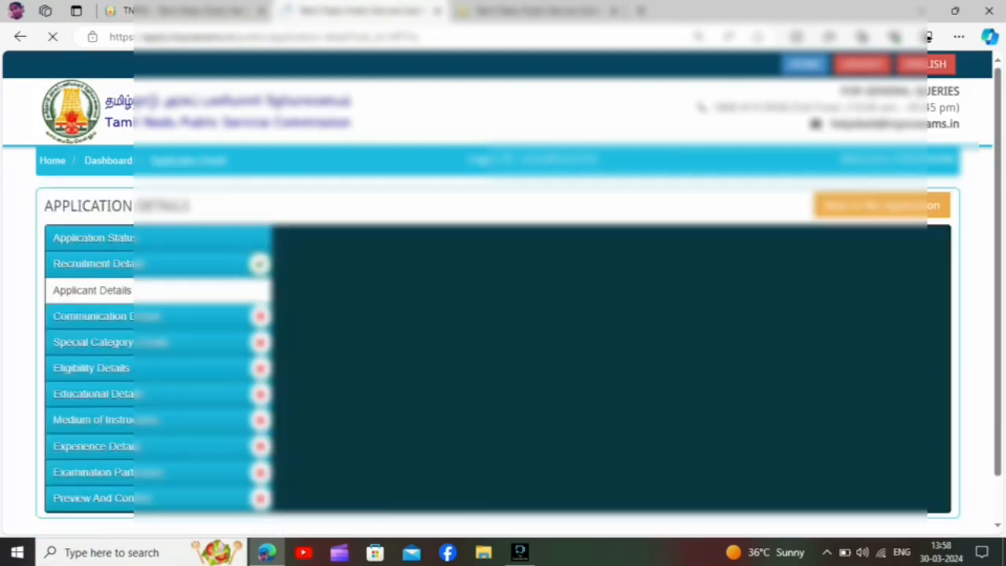
Fill the verification section's mobile number and e-mail fields using the applicant's saved personal information.
scroll(605, 354, "down", 2)
scroll(605, 354, "down", 4)
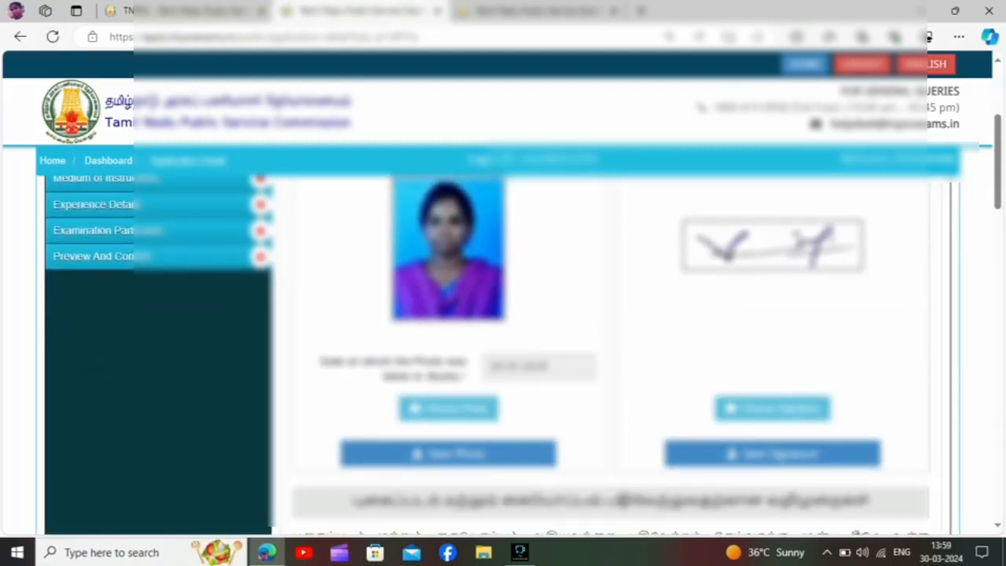
scroll(605, 354, "down", 3)
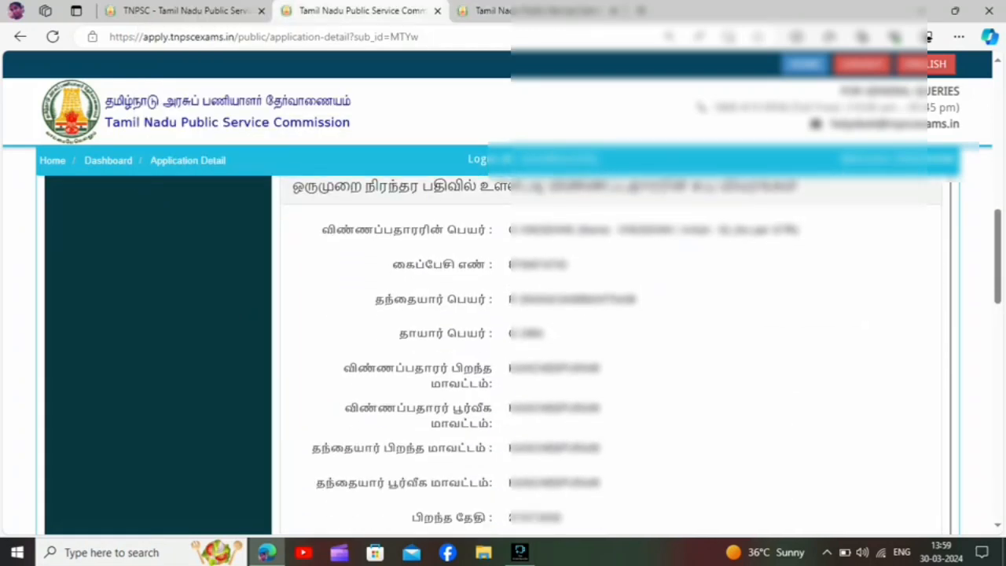
scroll(605, 354, "down", 4)
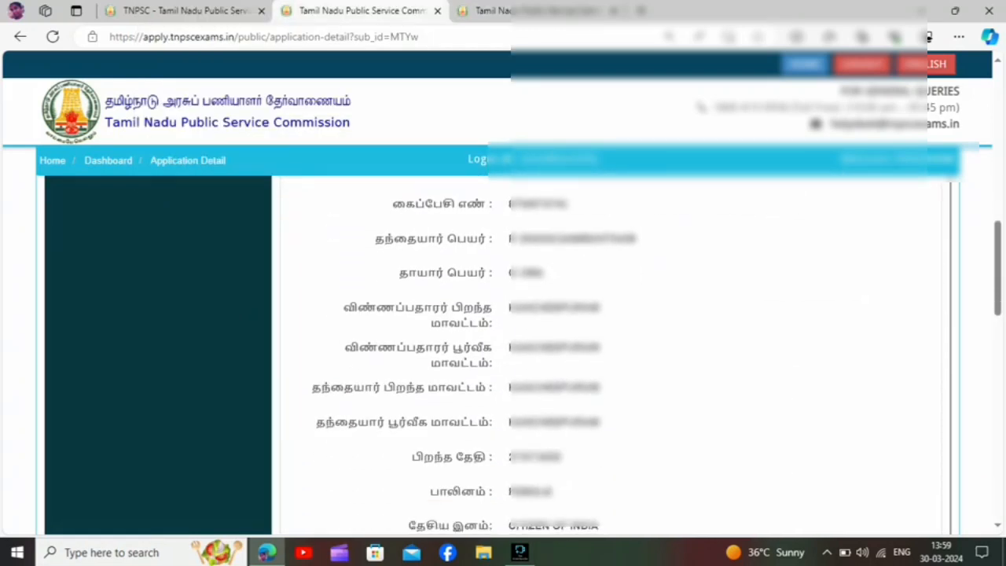
scroll(606, 354, "down", 3)
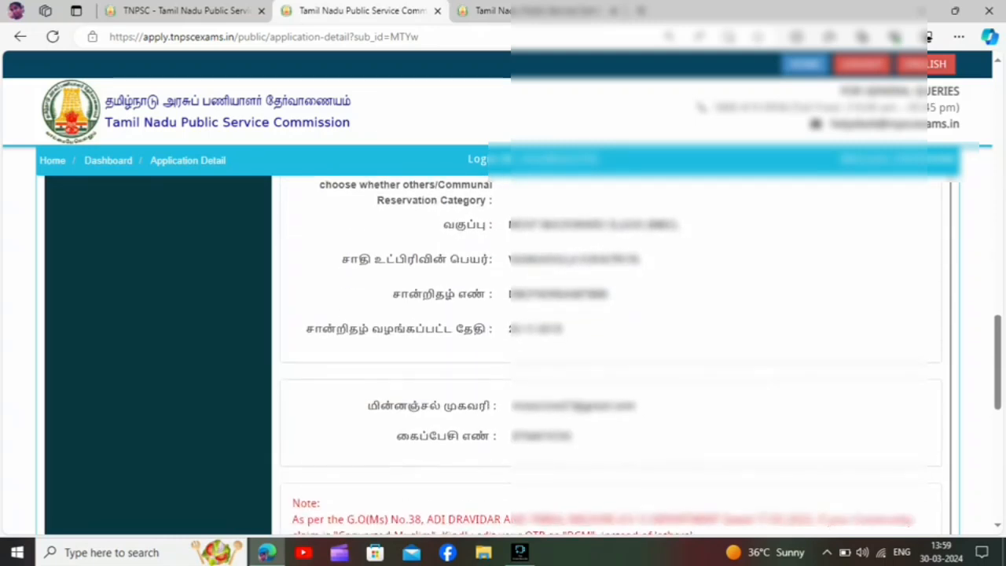
scroll(605, 354, "down", 5)
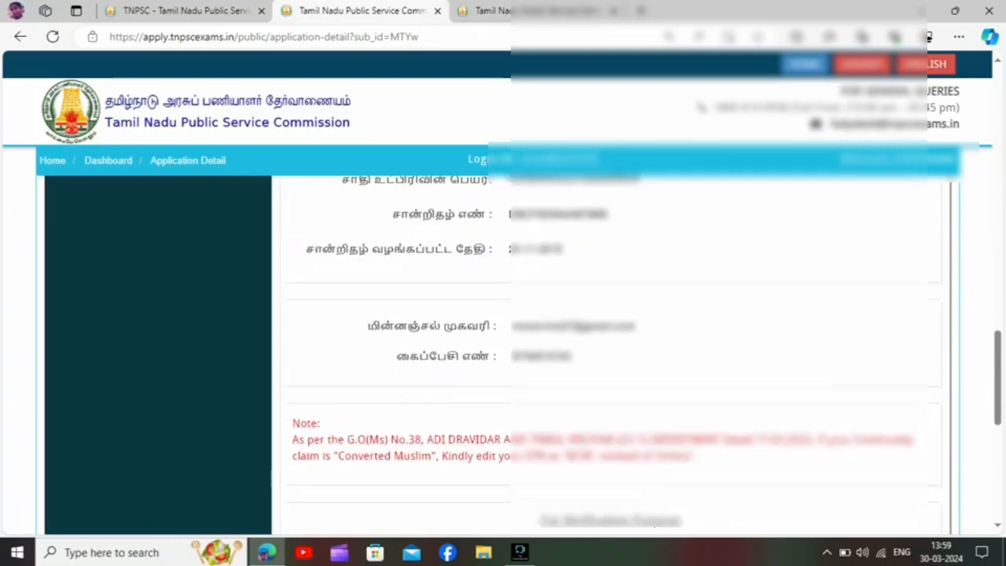
left_click(611, 268)
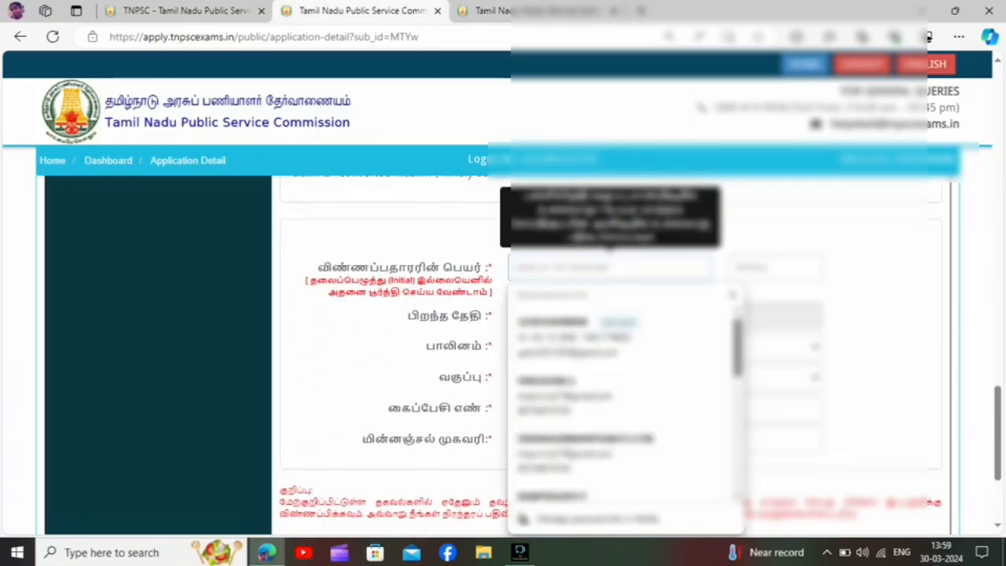
left_click(873, 346)
mouse_move(610, 268)
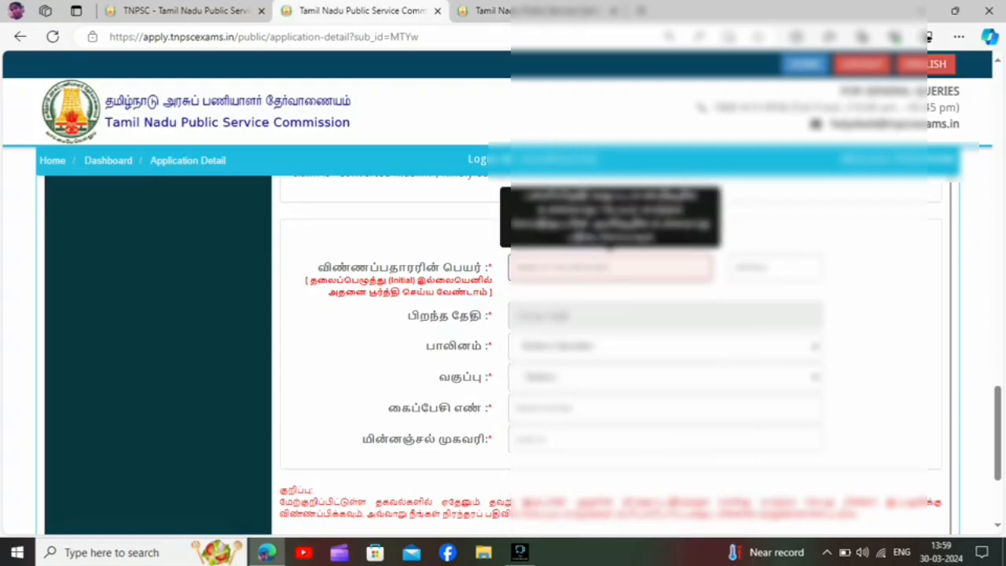
left_click(610, 268)
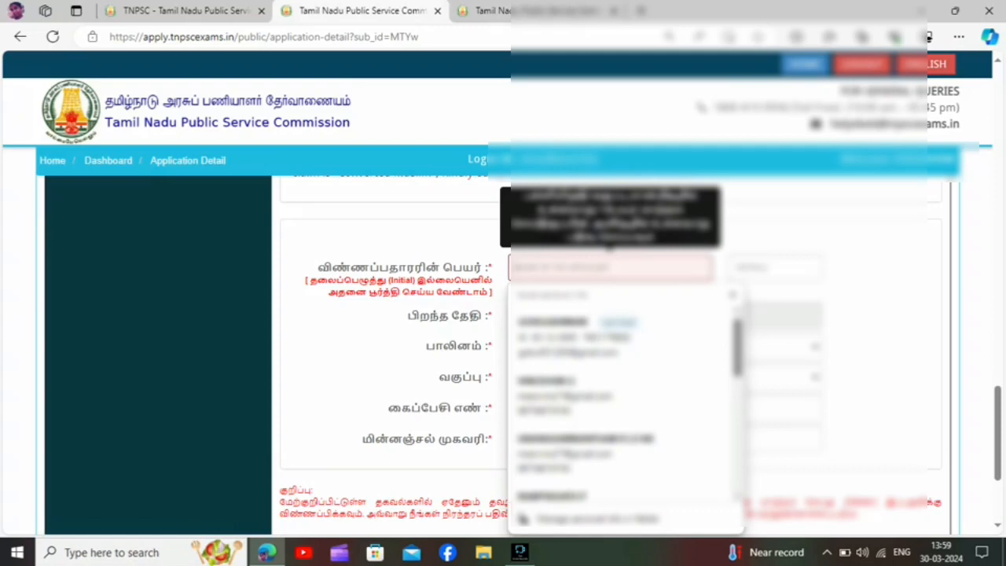
type("G")
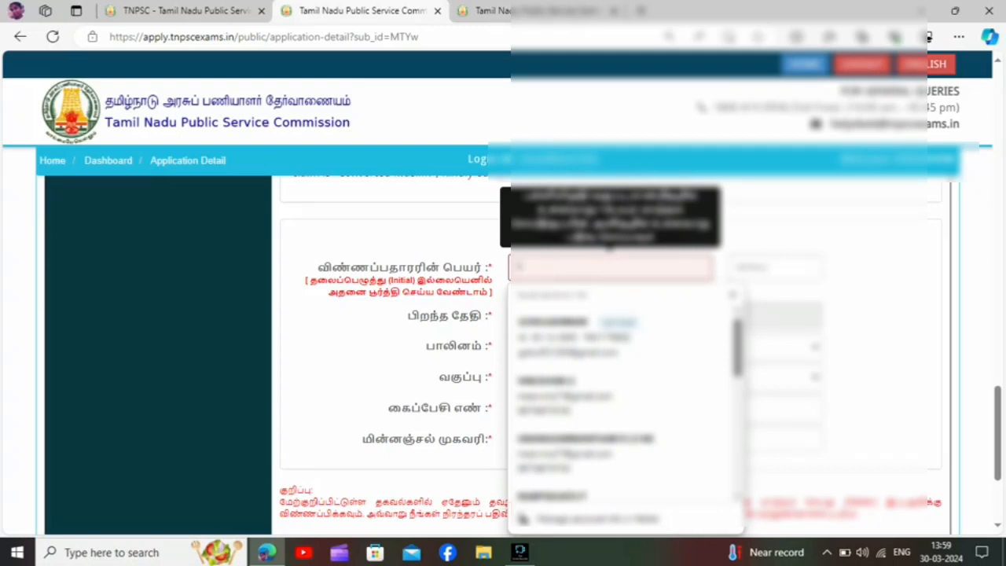
type("INO")
key("Down")
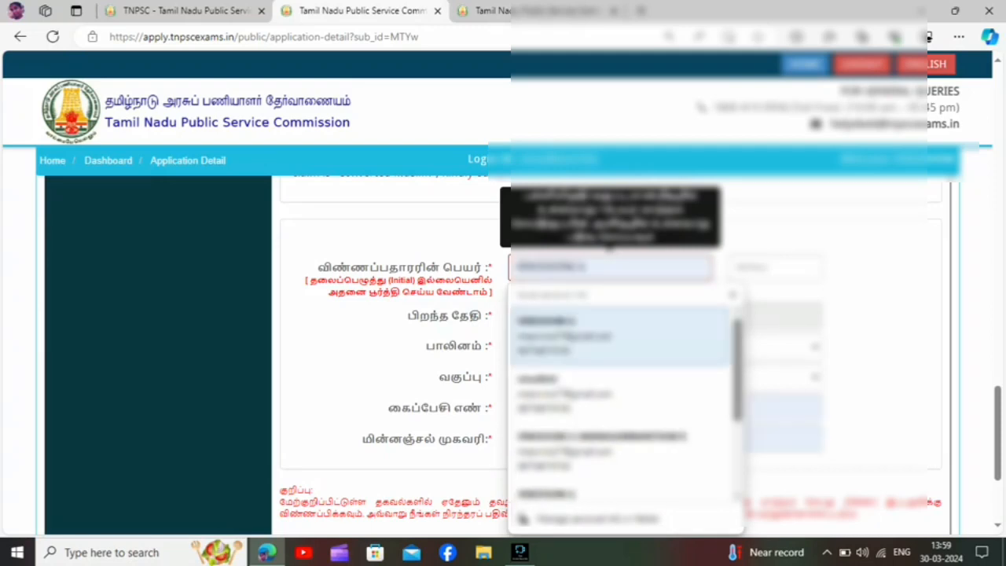
key("Return")
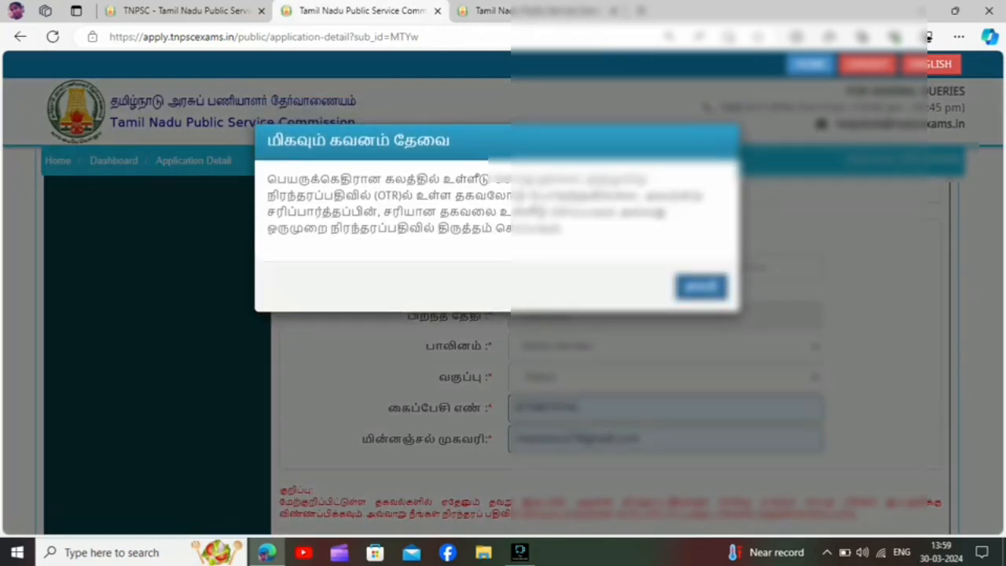
left_click(701, 287)
Enter the applicant's name and initial in the verification section's name fields.
left_click(611, 268)
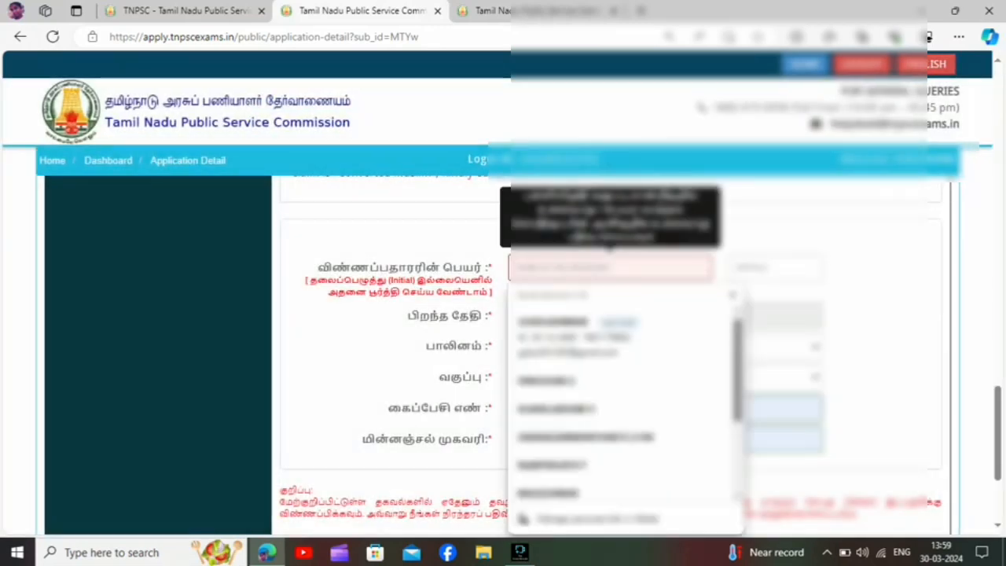
type("VINO")
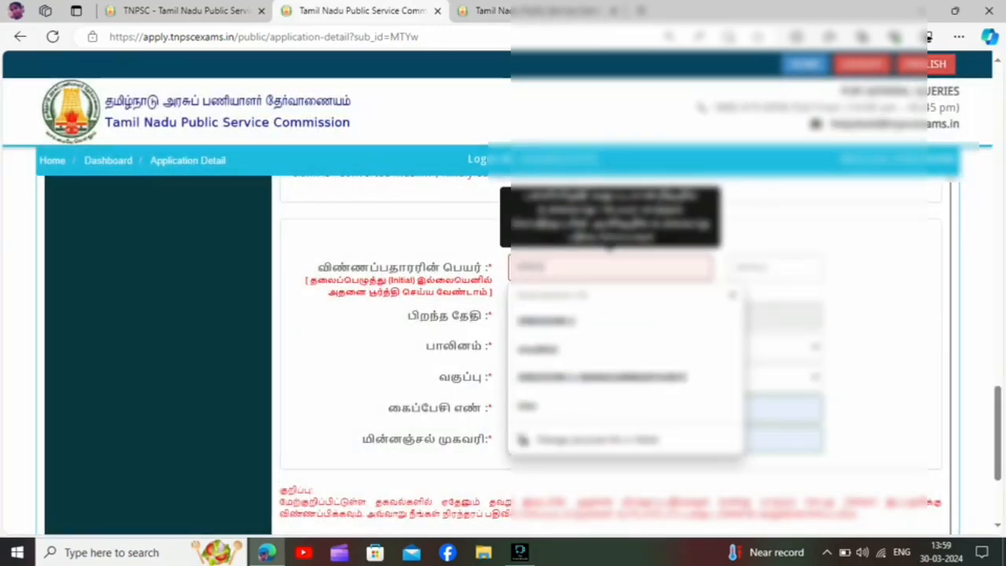
type("THINI")
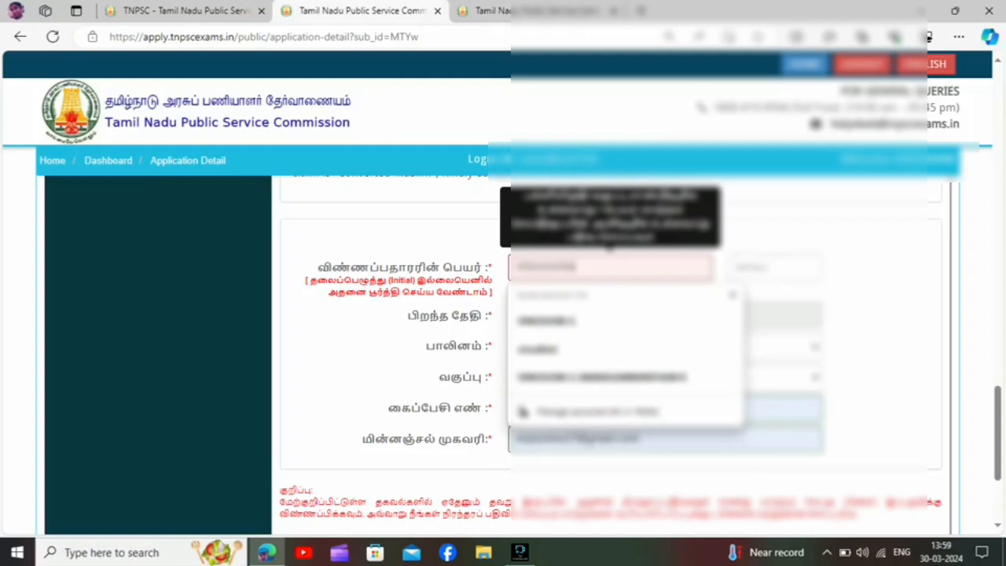
type("S")
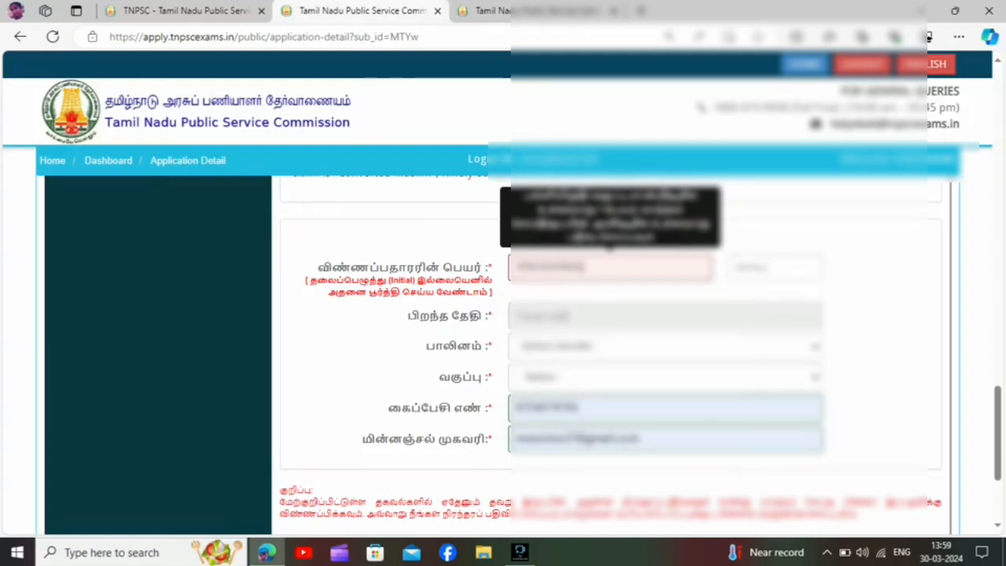
key("BackSpace")
key("Tab")
type("S")
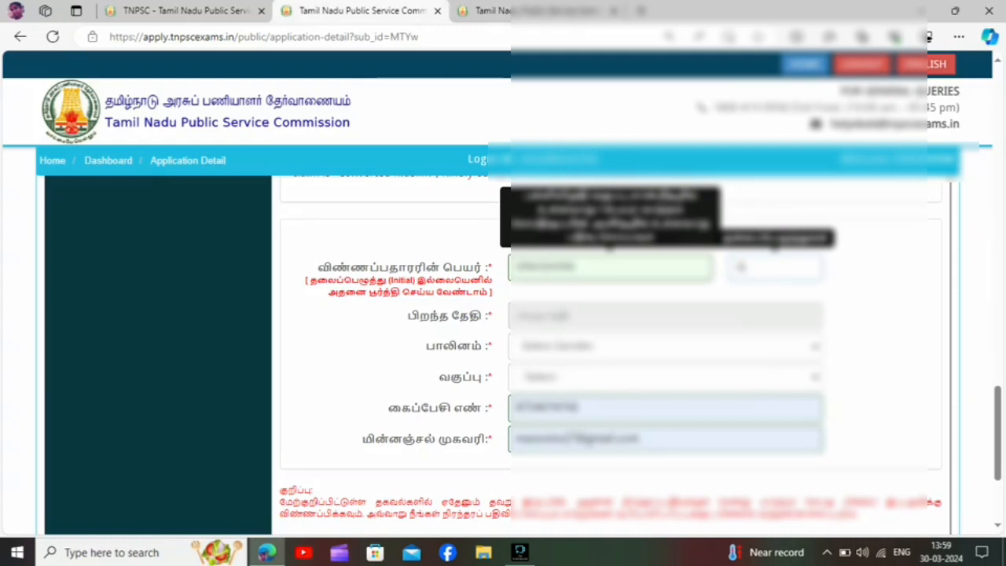
Set the applicant's date of birth in the verification section by choosing its year, month and day.
key("Tab")
scroll(775, 245, "up", 1)
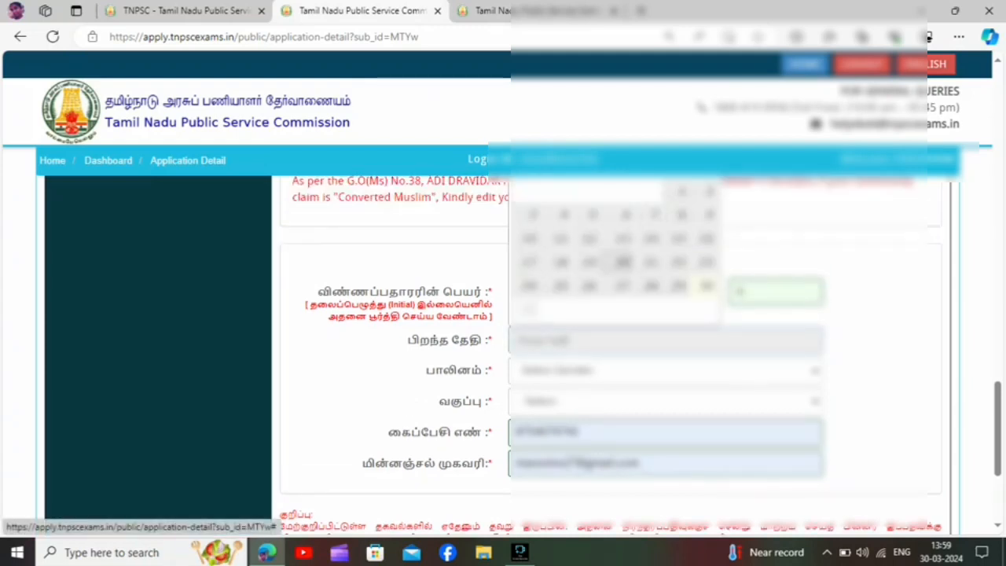
scroll(652, 260, "up", 2)
left_click(649, 229)
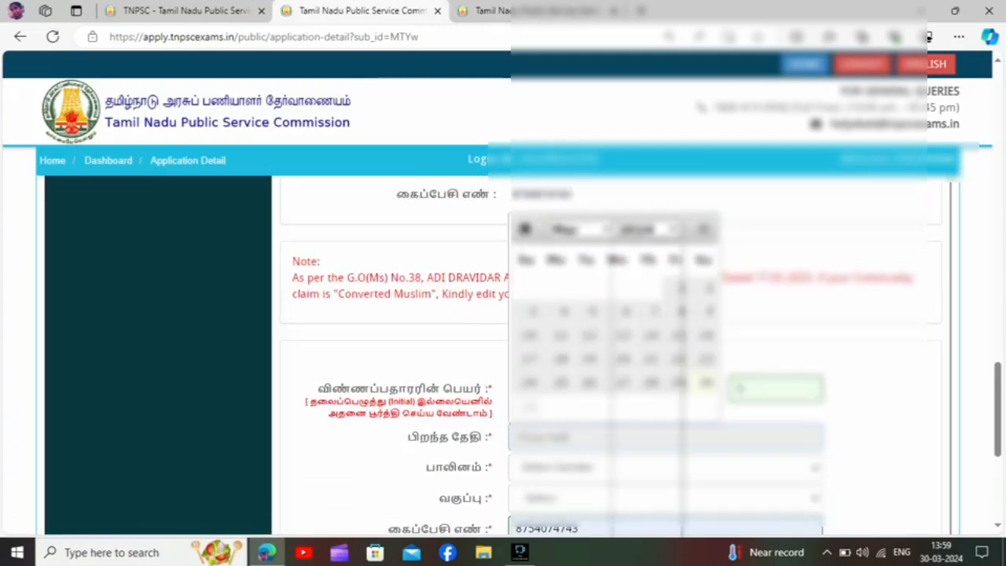
key("Up")
key("Up")
key("Up")
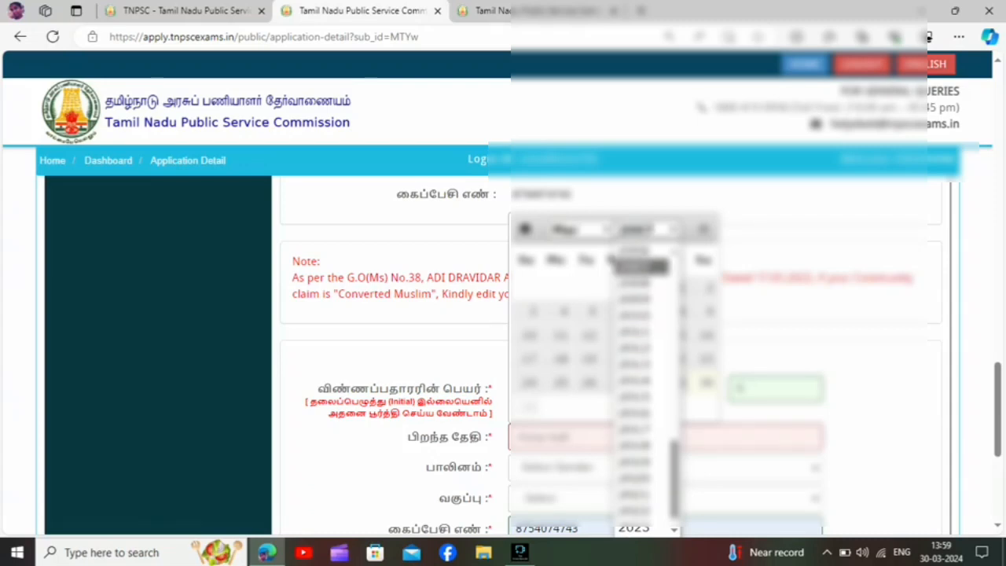
key("Up")
key("Up")
key("Return")
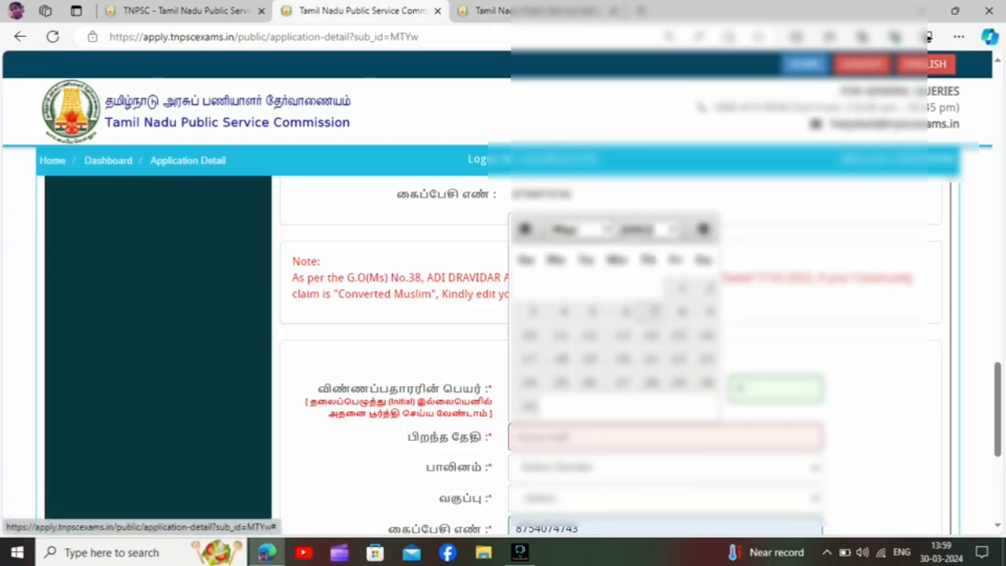
left_click(581, 229)
key("Down")
key("Down")
key("Down")
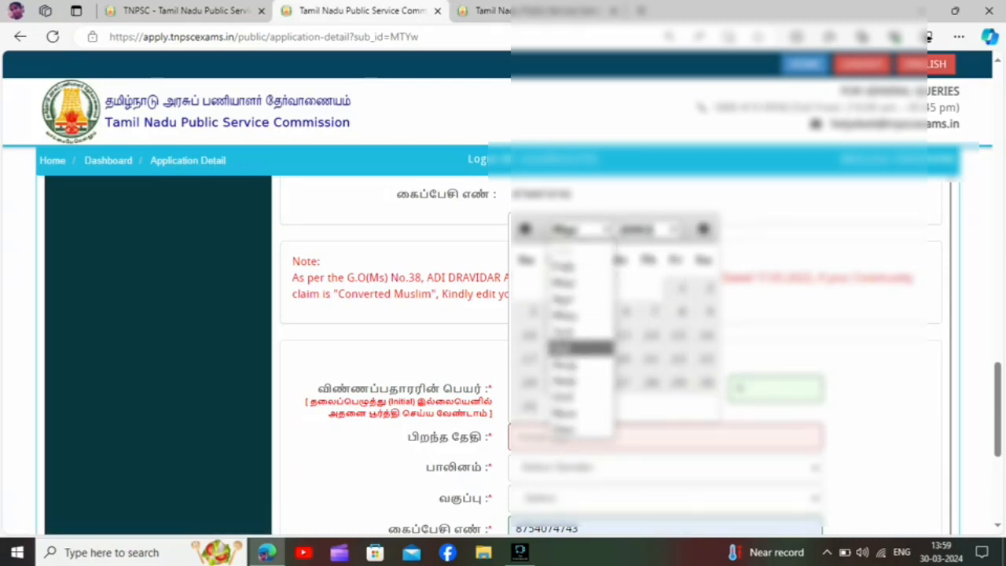
key("Up")
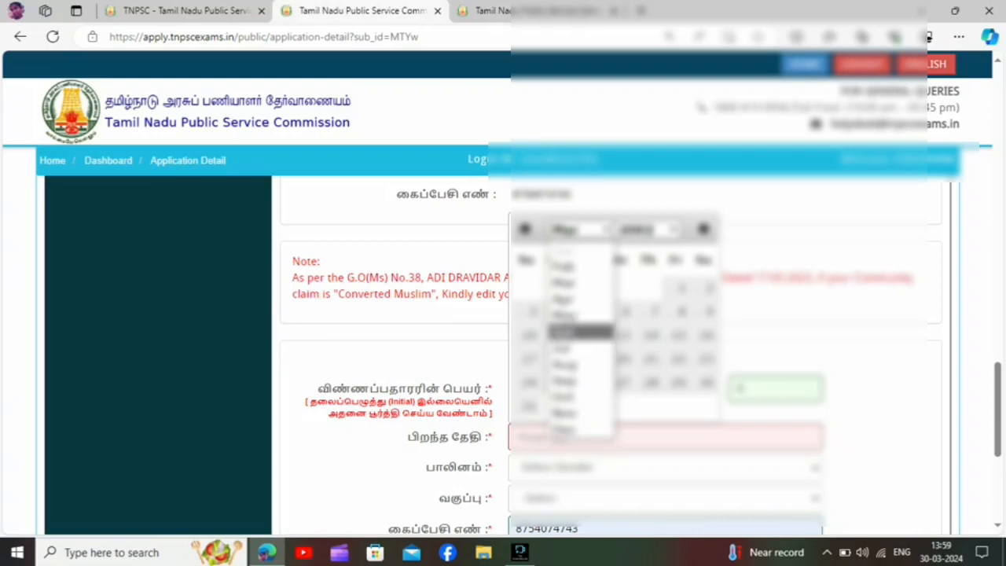
key("Return")
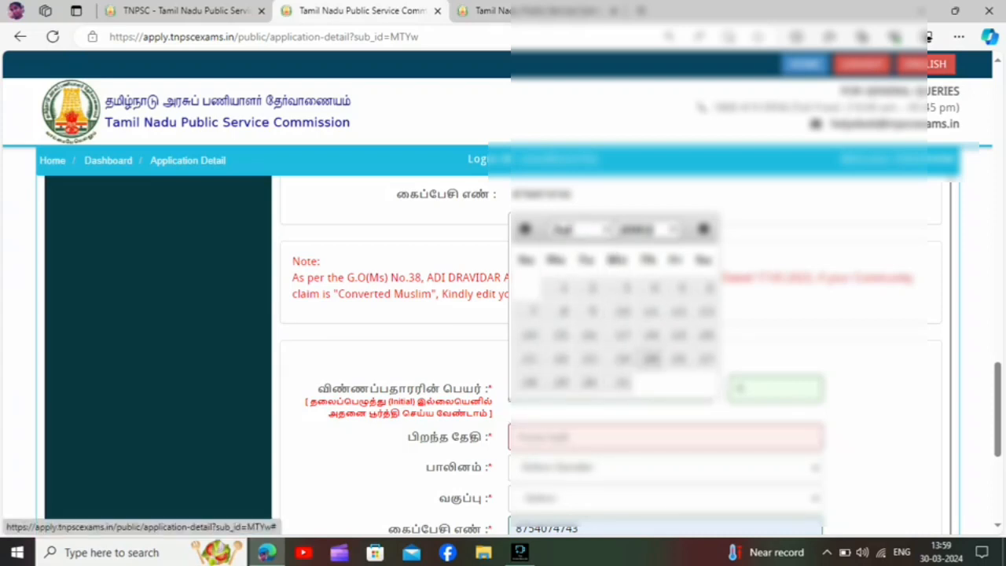
left_click(704, 359)
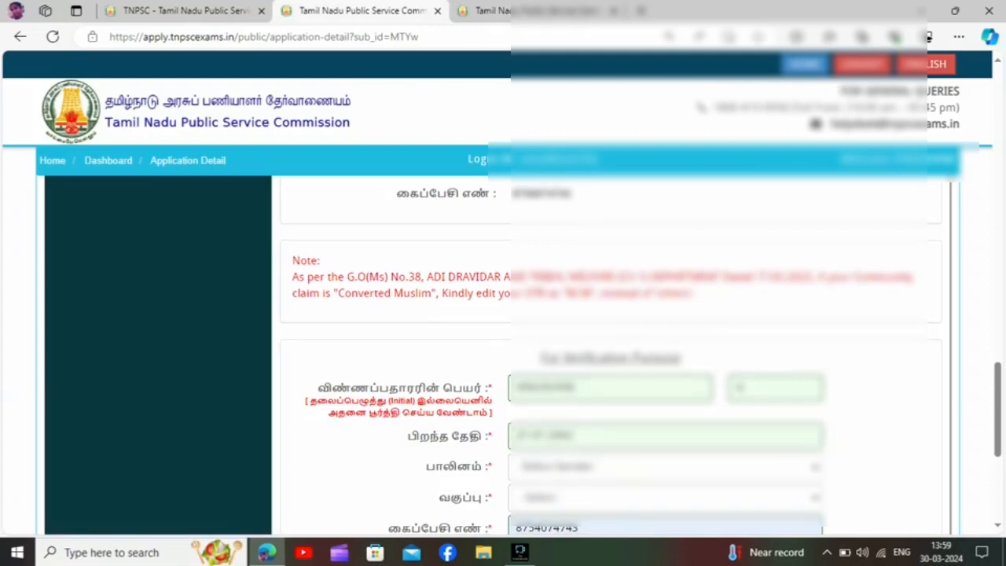
Set the applicant's gender to Female and the community to Most Backward Class (MBC) in the verification section.
scroll(614, 353, "down", 3)
scroll(613, 353, "up", 1)
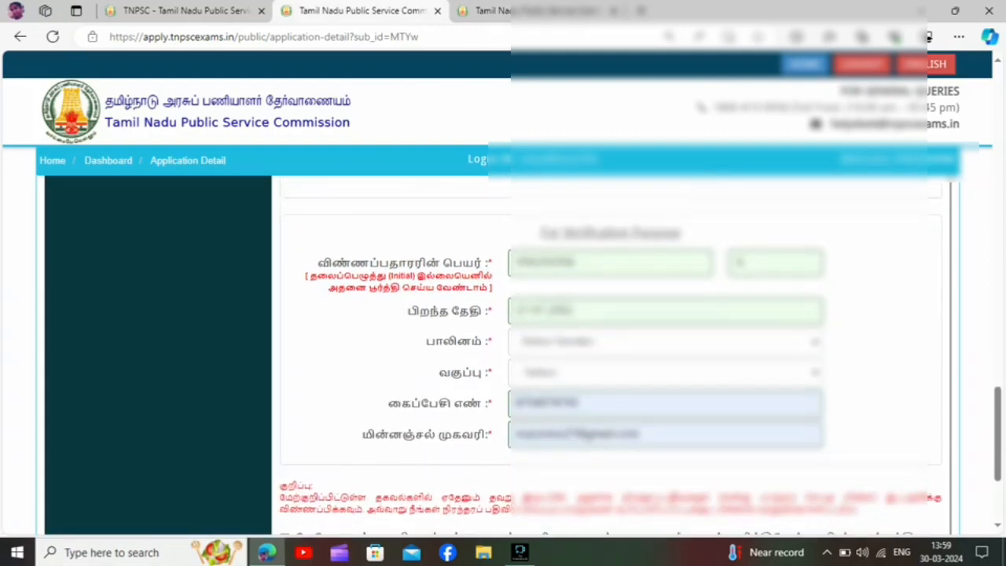
left_click(665, 347)
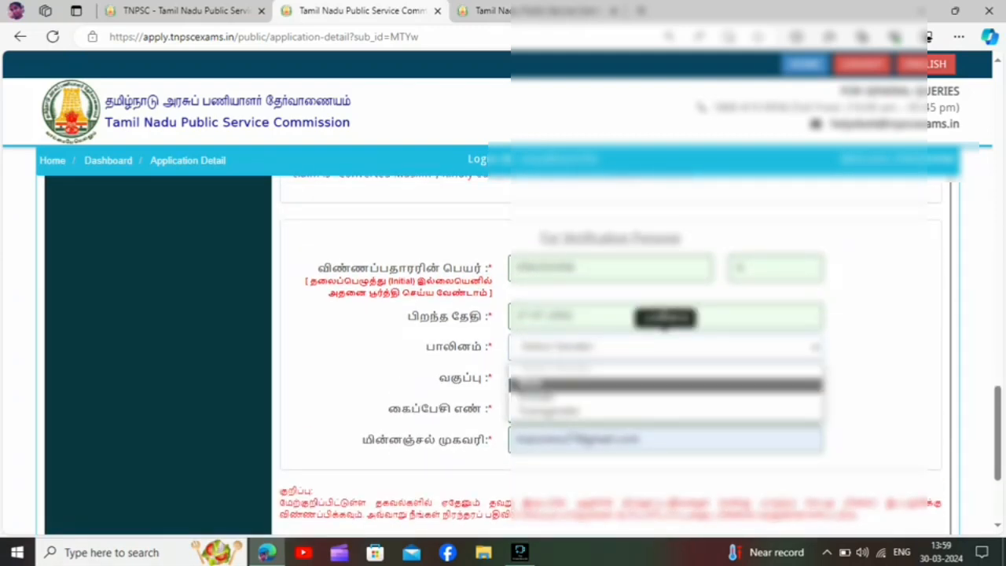
left_click(665, 397)
left_click(665, 378)
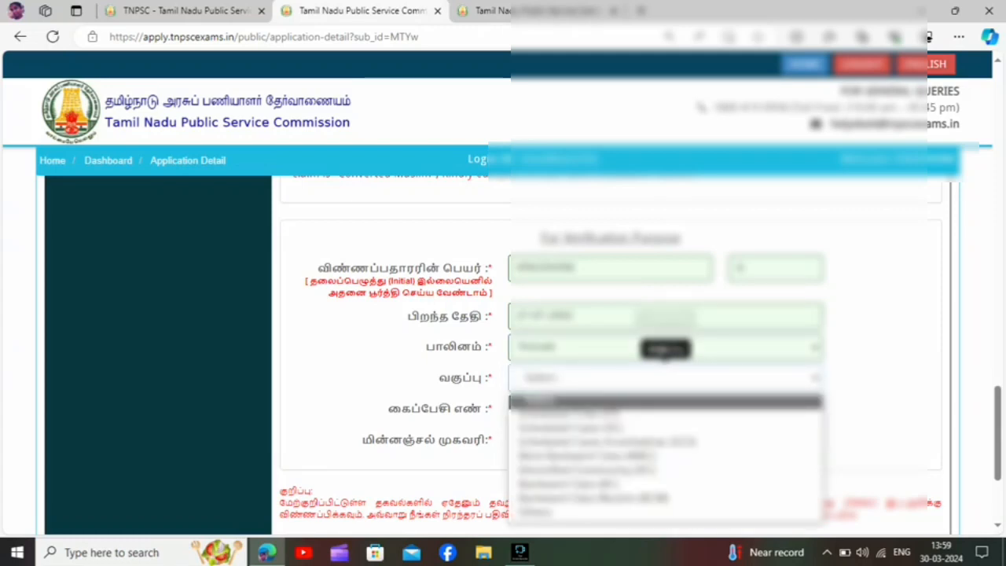
left_click(665, 455)
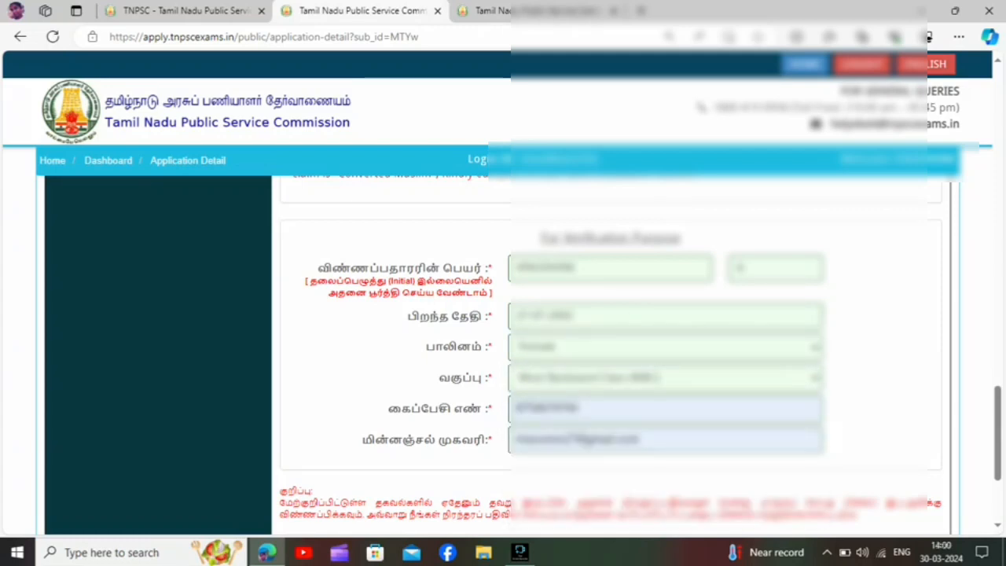
Accept the declaration under the applicant details, then save and proceed to the communication details.
scroll(611, 354, "down", 1)
scroll(611, 353, "down", 3)
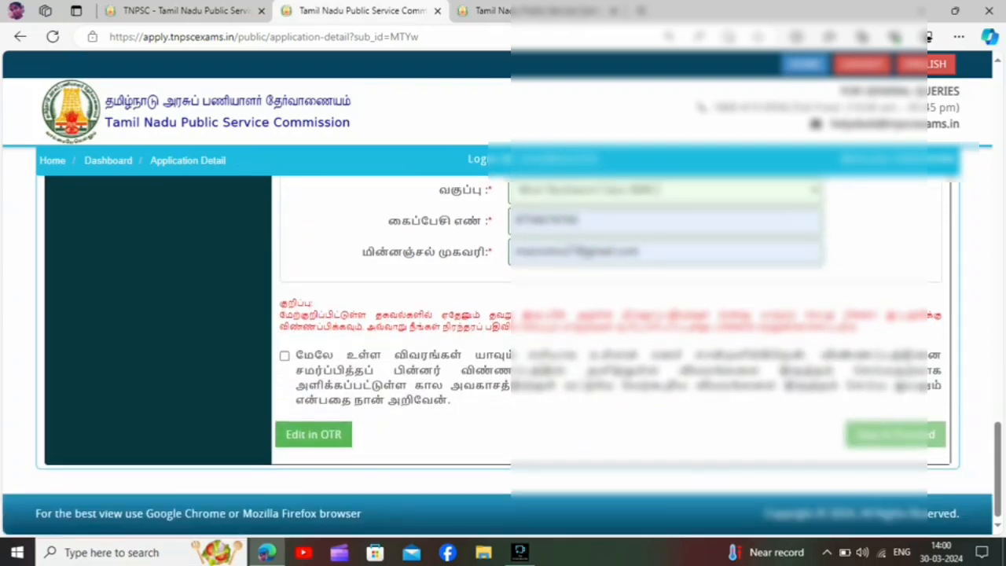
left_click(284, 356)
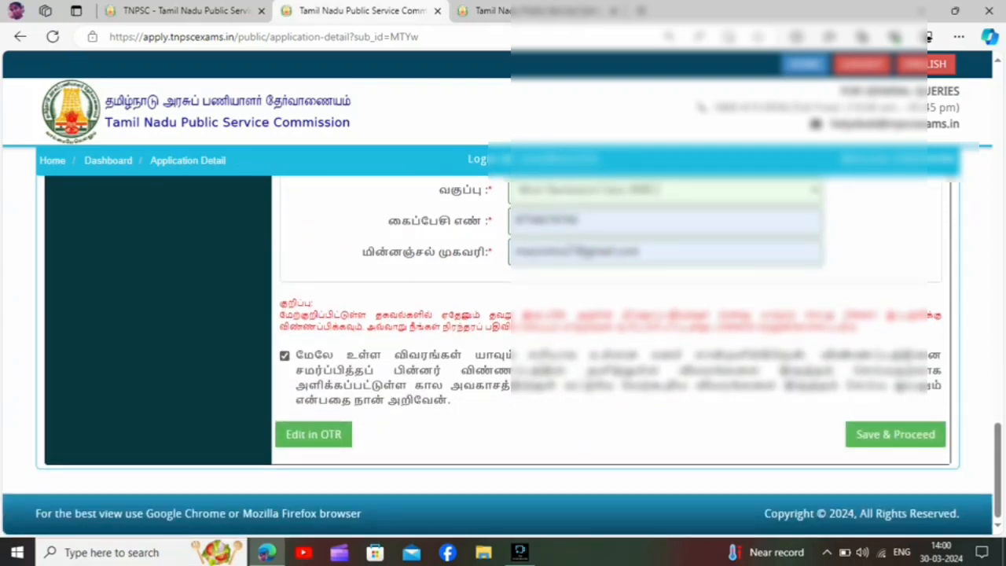
left_click(896, 434)
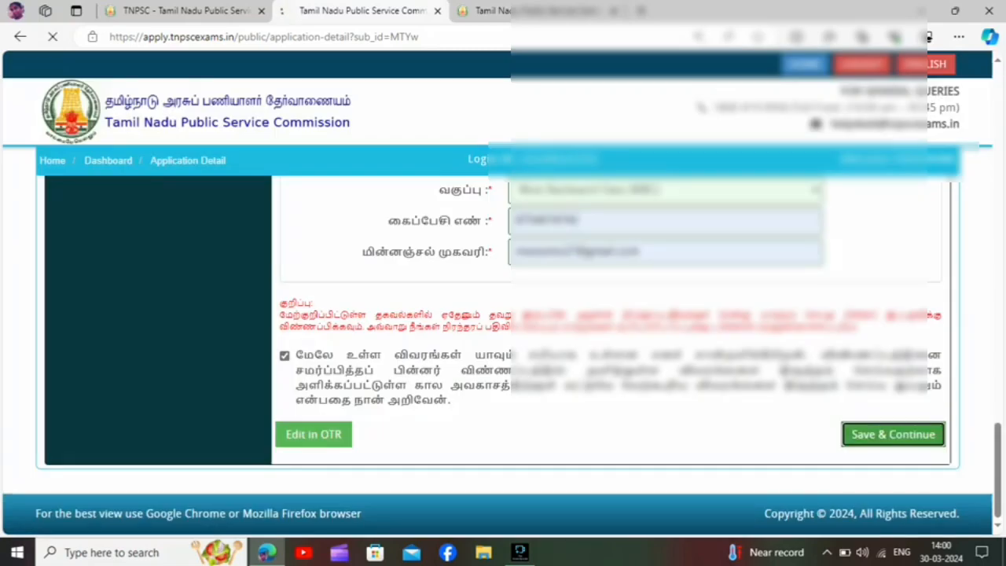
Accept the declaration under the communication details, then save and continue to the special category details.
scroll(503, 353, "down", 5)
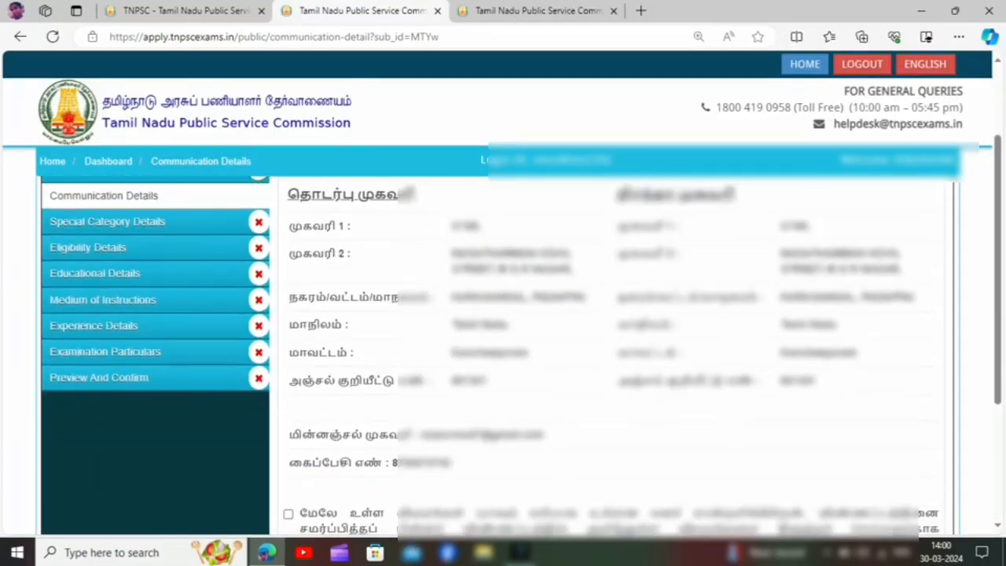
scroll(503, 354, "down", 1)
left_click(289, 333)
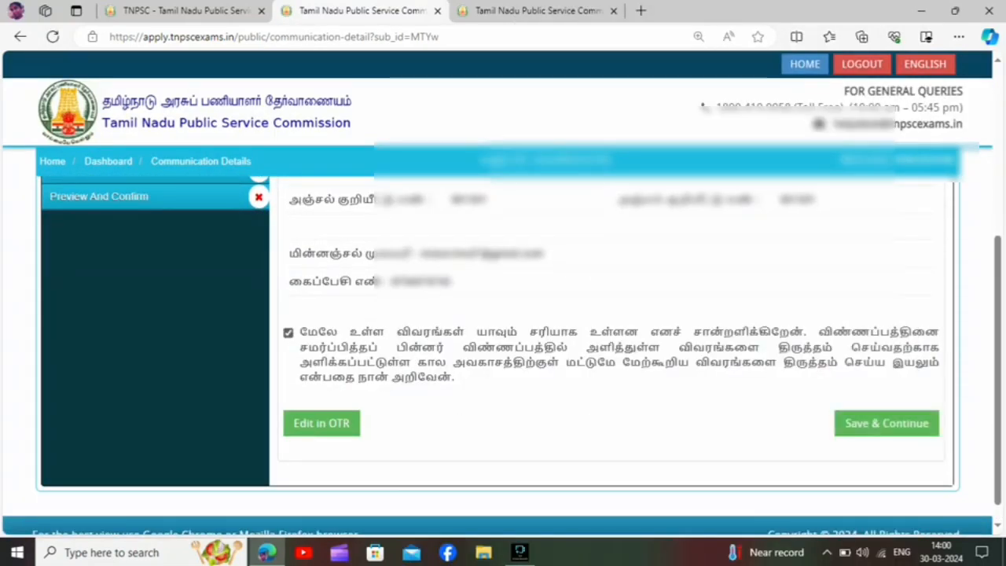
left_click(887, 424)
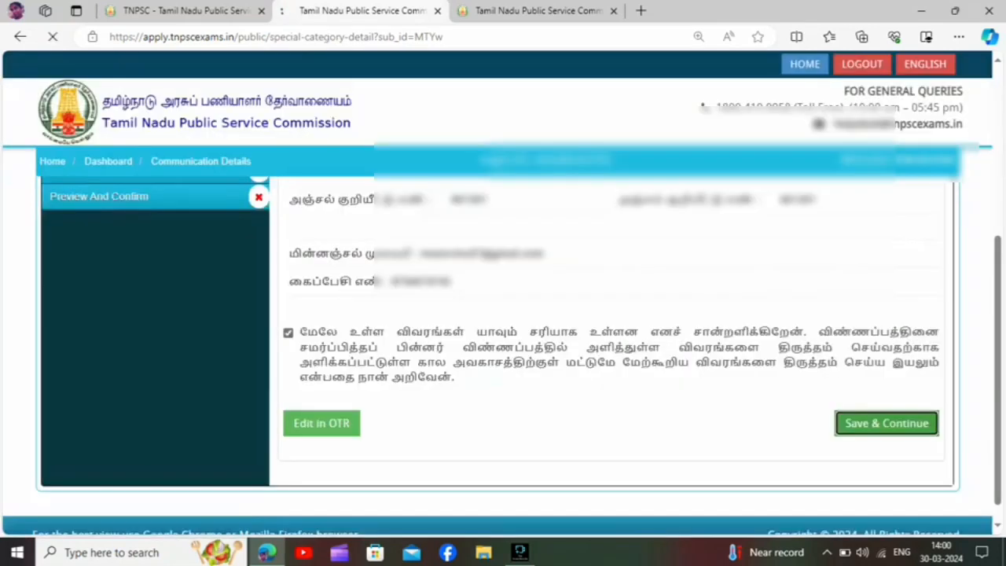
scroll(503, 314, "down", 1)
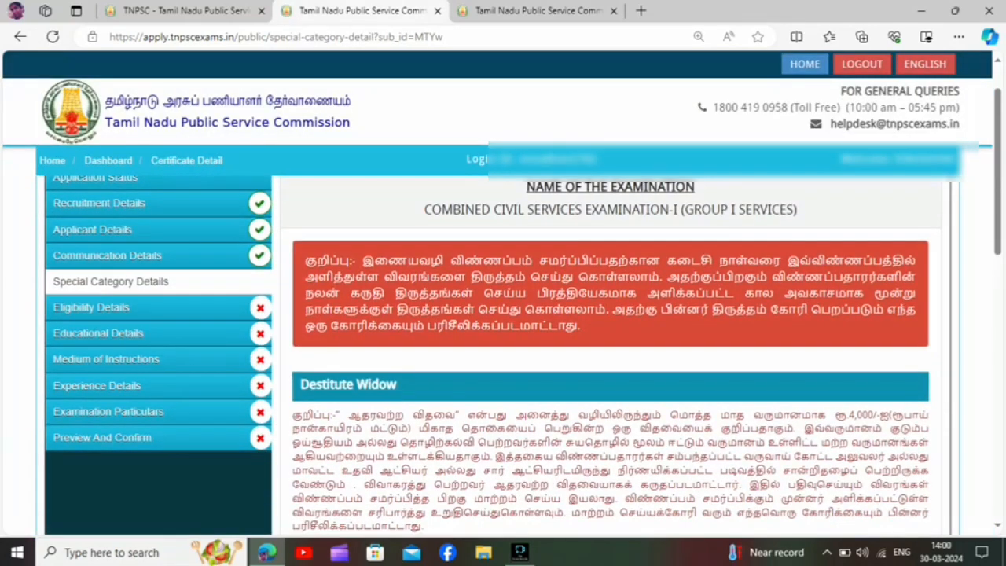
Answer Yes to the destitute widow question in the special category details and acknowledge both alerts.
scroll(503, 353, "down", 3)
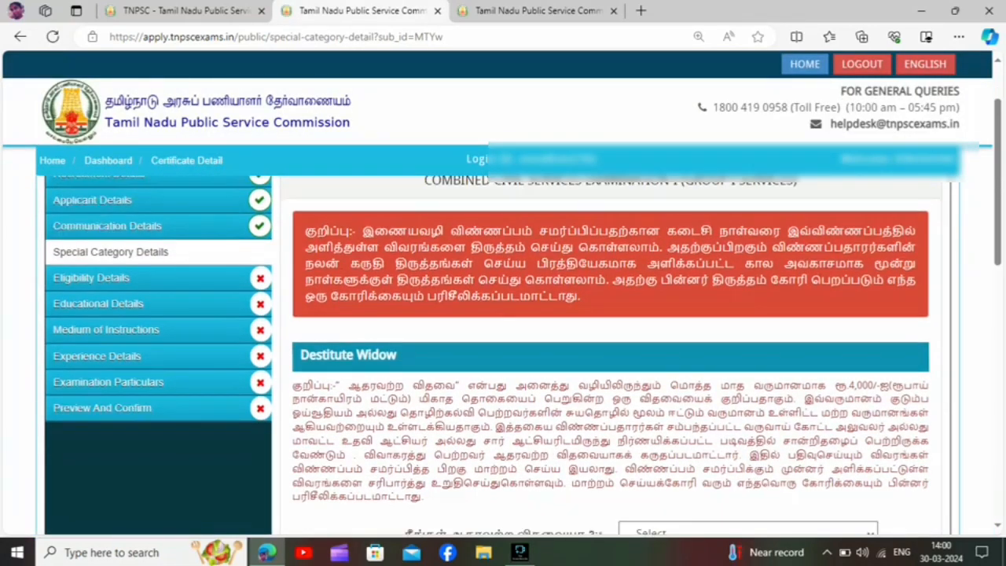
scroll(503, 354, "down", 1)
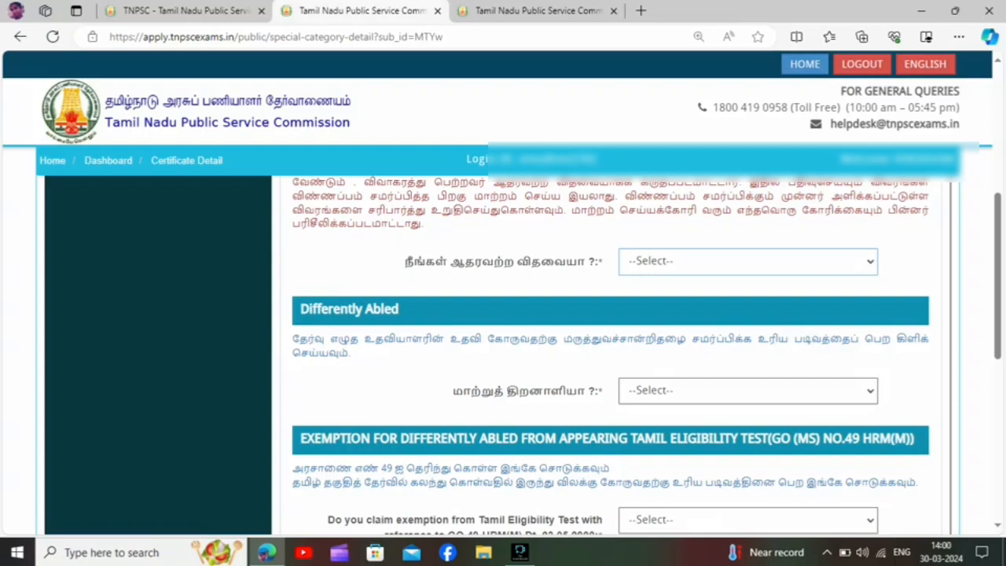
left_click(747, 261)
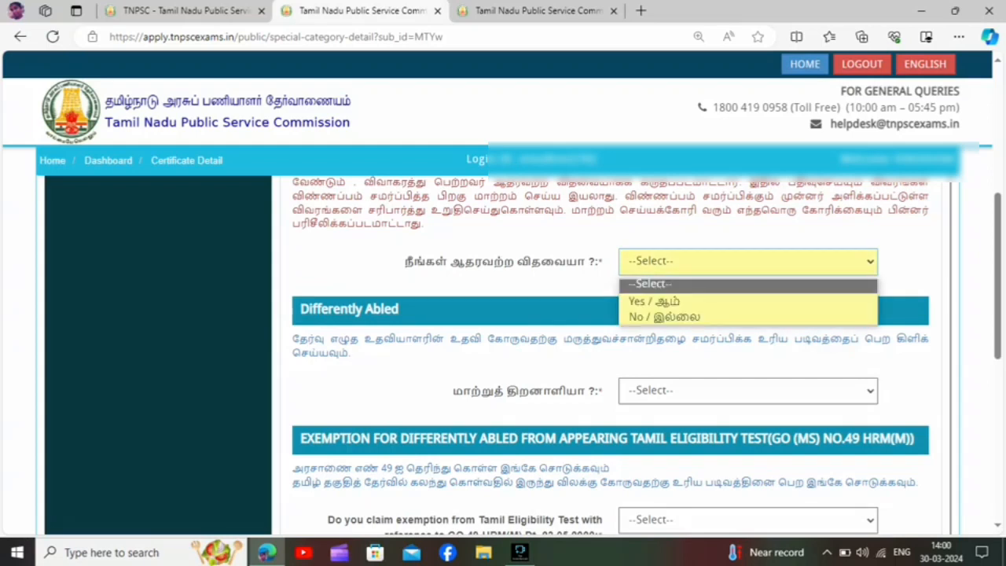
key("Down")
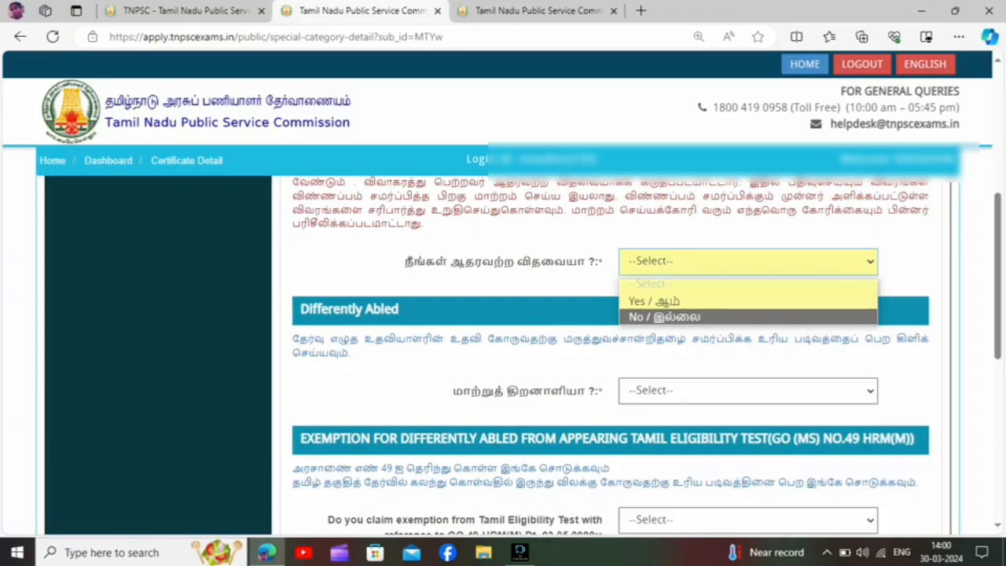
key("Up")
key("Return")
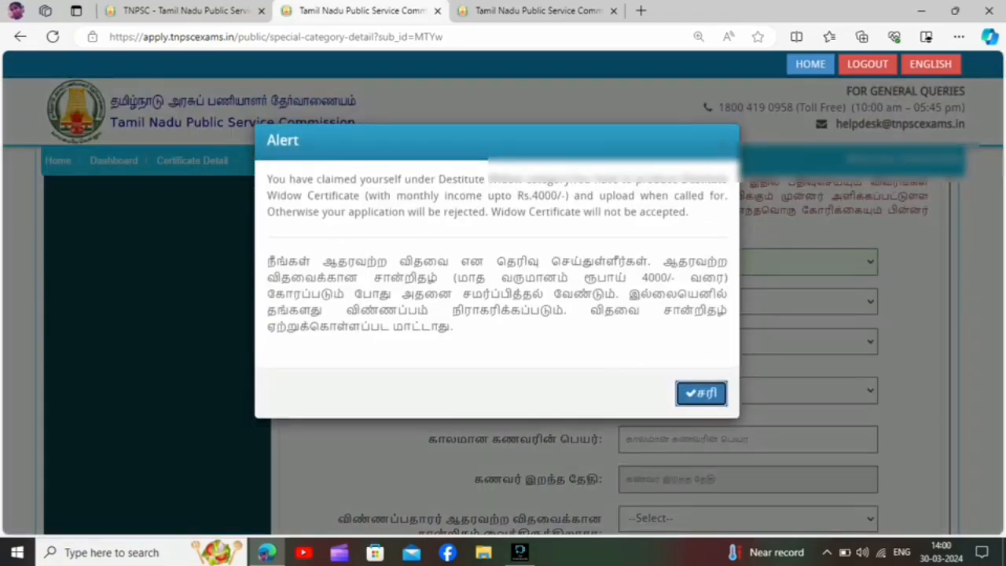
key("Return")
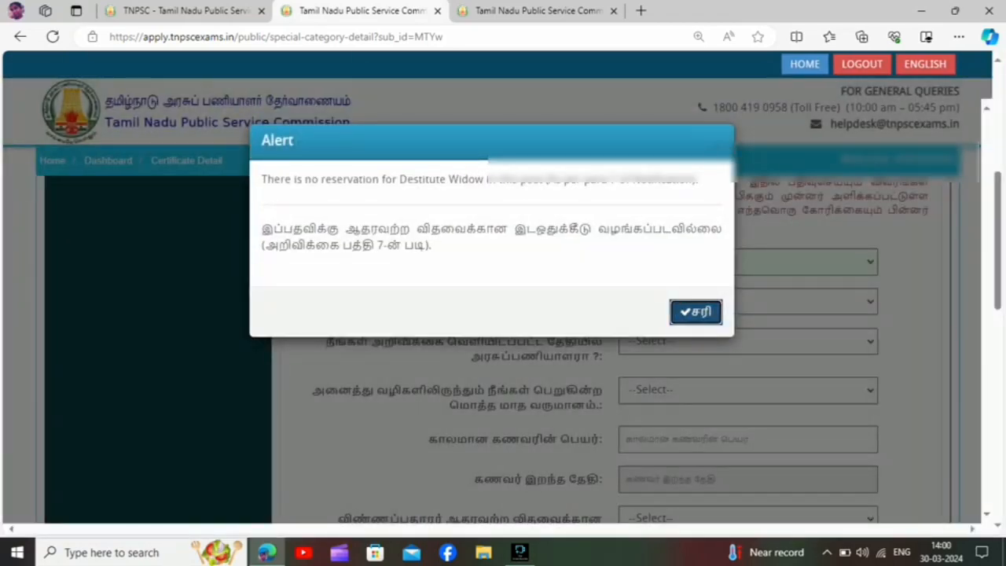
key("Return")
Examine the destitute widow follow-up questions and their options on remarriage, government service, monthly income, late husband's details and certificate.
scroll(497, 307, "down", 1)
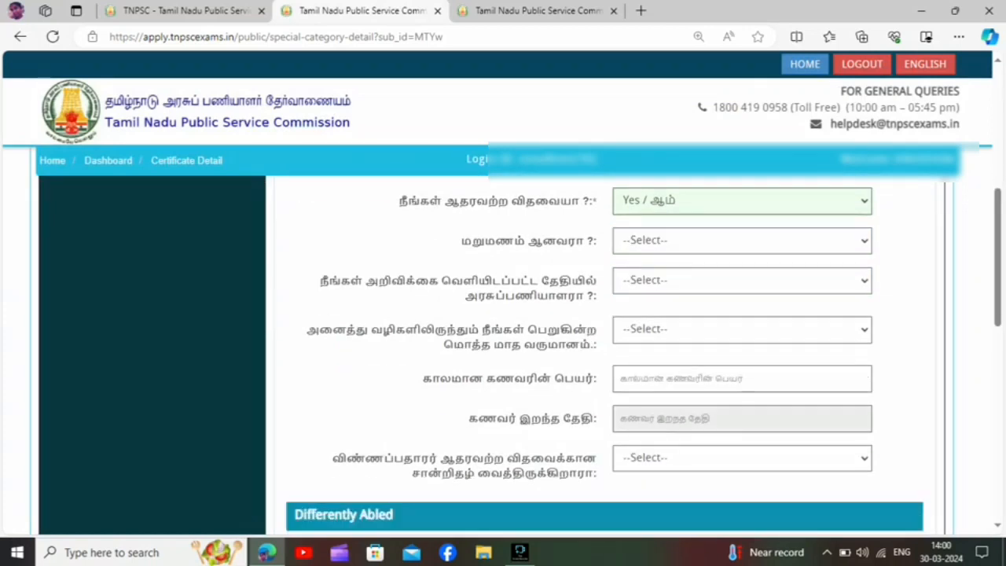
left_click(742, 240)
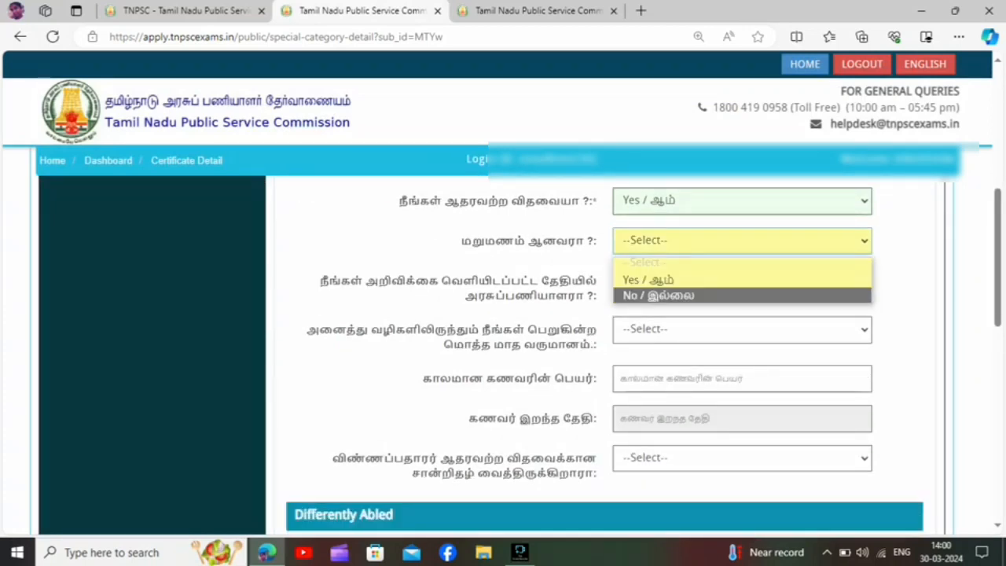
left_click(742, 262)
left_click(742, 281)
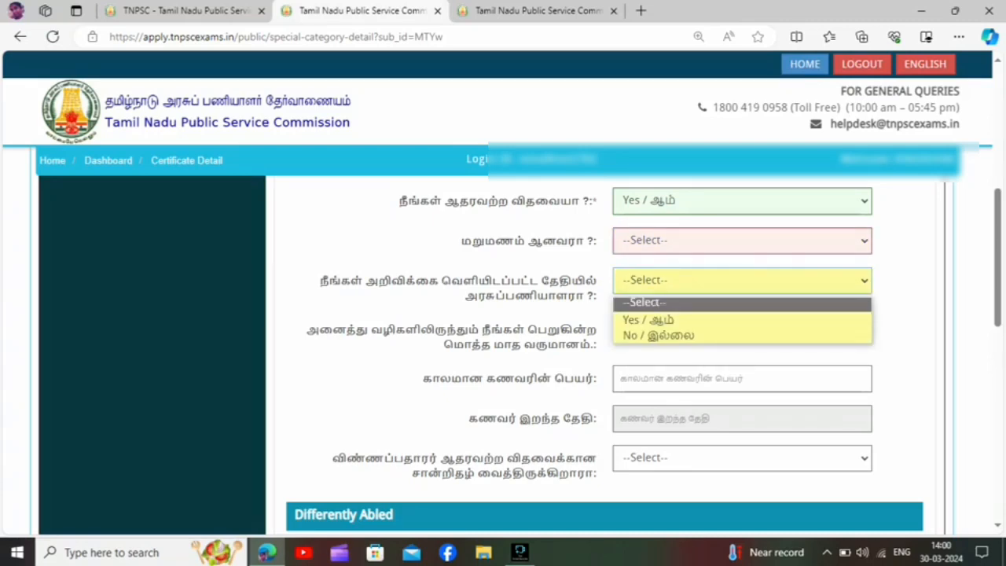
left_click(742, 303)
left_click(742, 330)
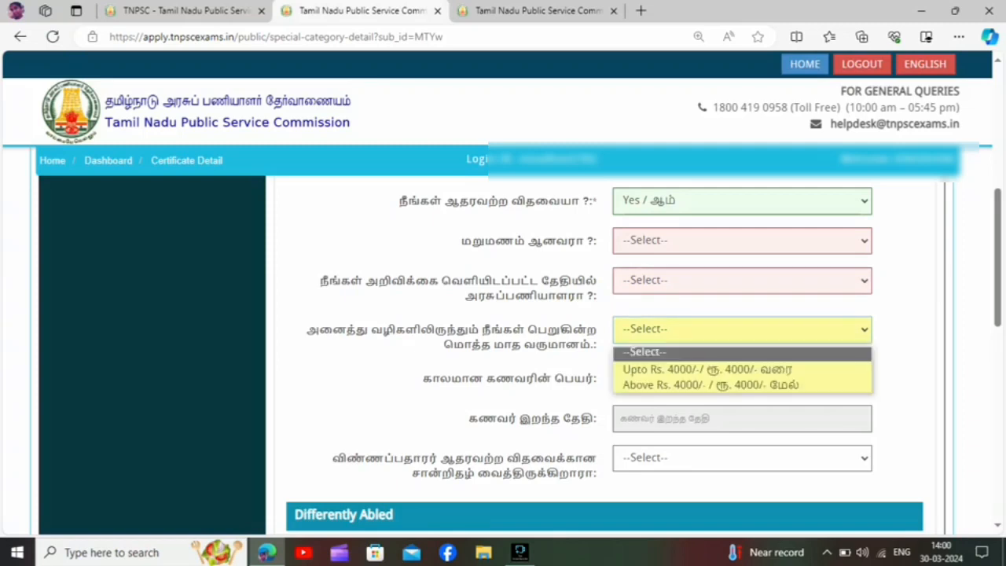
left_click(742, 352)
left_click(742, 379)
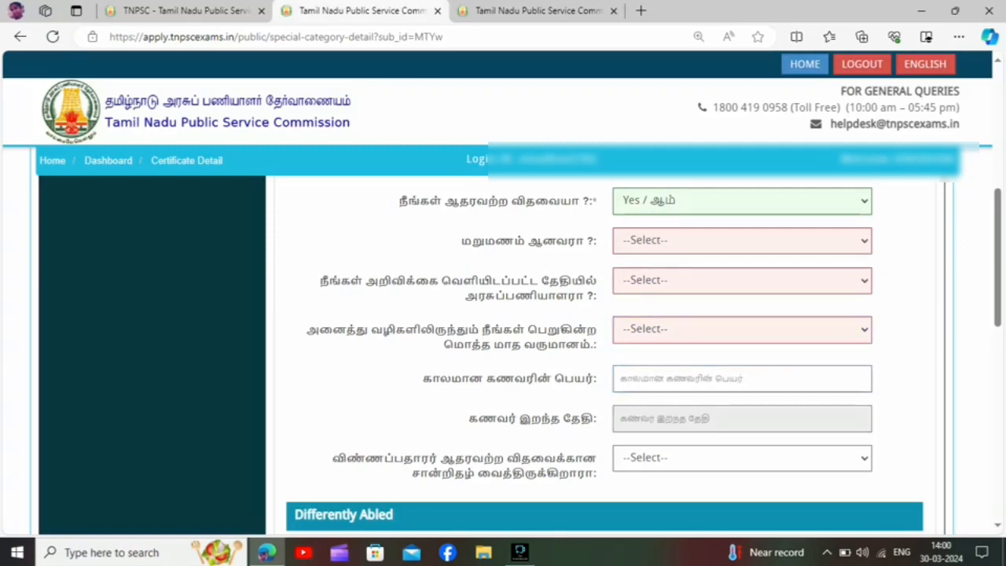
left_click(742, 458)
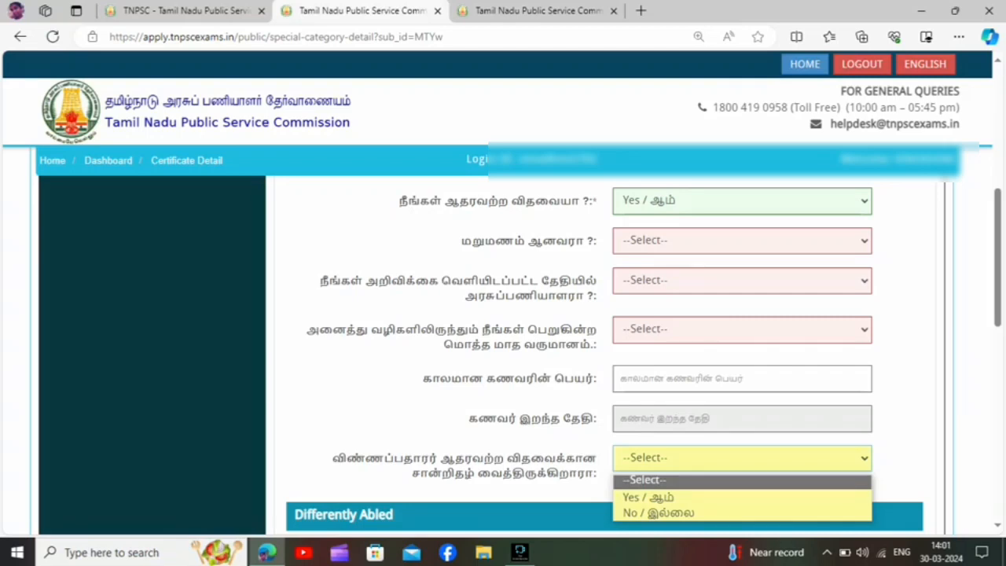
left_click(904, 440)
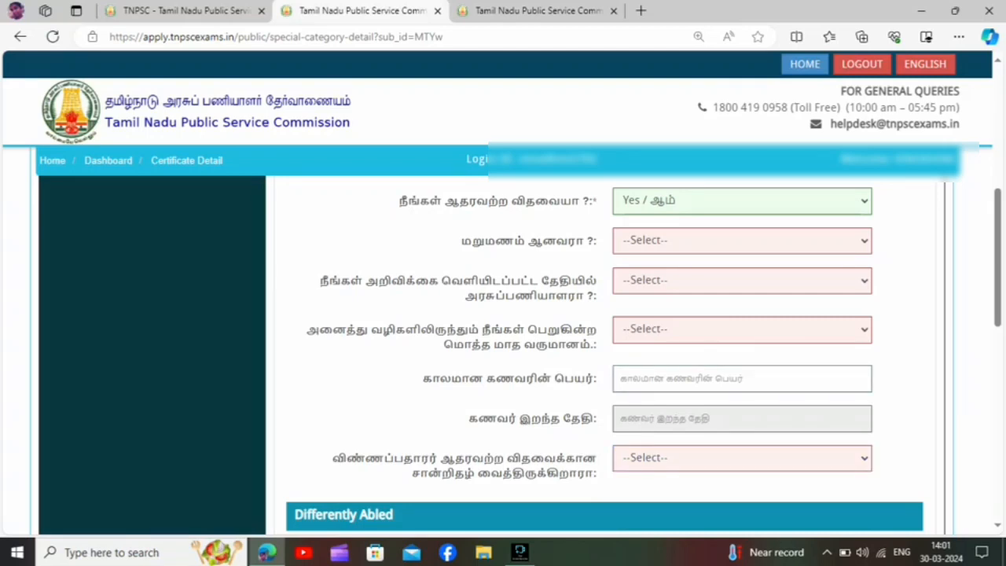
Set the destitute widow answer to No and acknowledge the alert about editing application details.
left_click(742, 201)
left_click(742, 256)
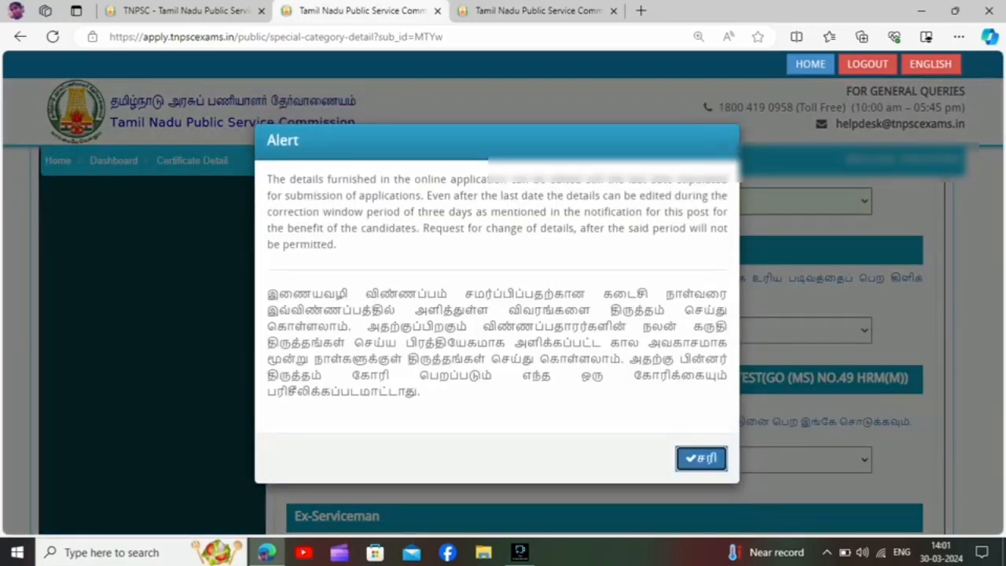
left_click(701, 458)
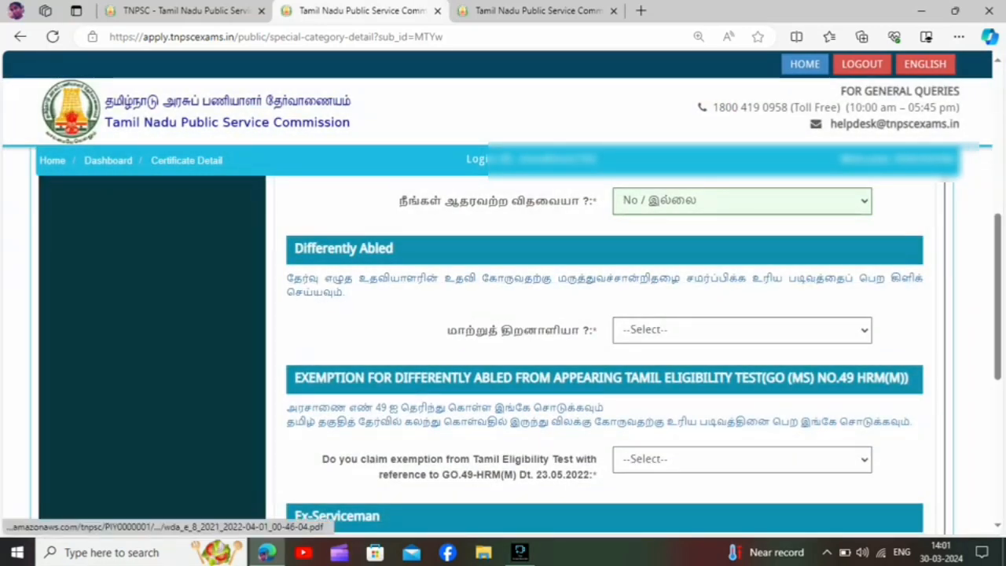
Answer Yes to the differently abled question and acknowledge the alert about the disability certificate.
left_click_drag(513, 331, 603, 331)
left_click(742, 330)
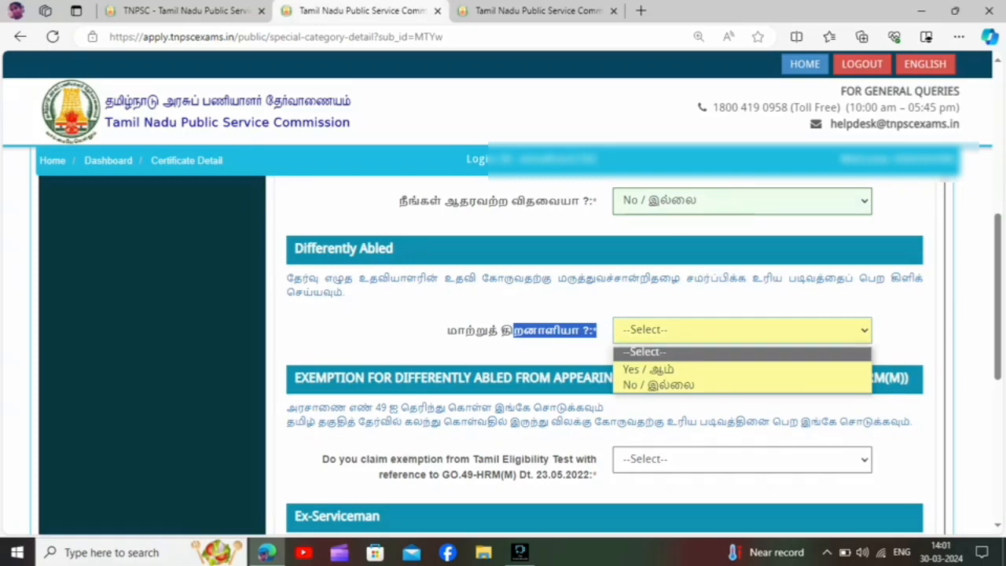
left_click(648, 369)
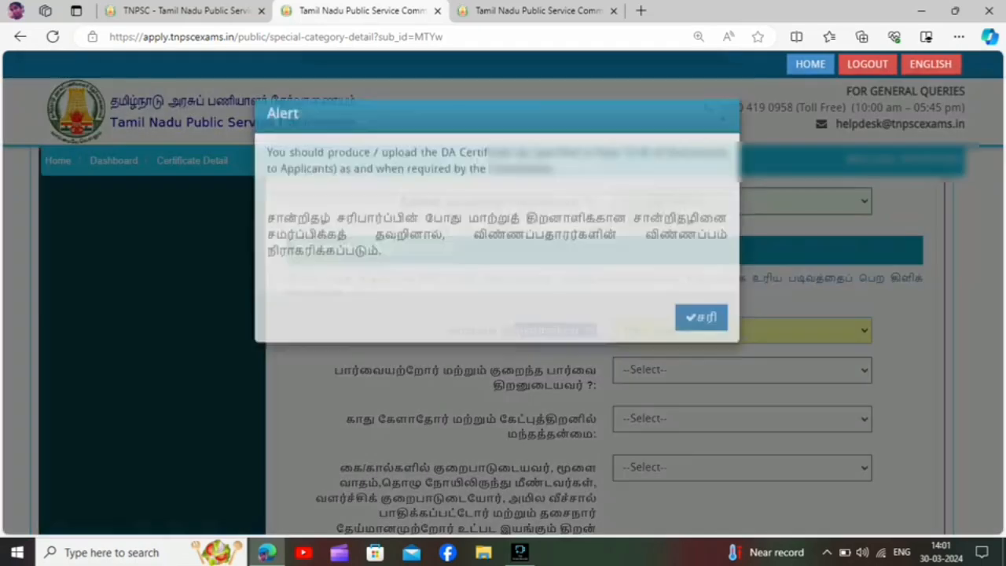
left_click(701, 339)
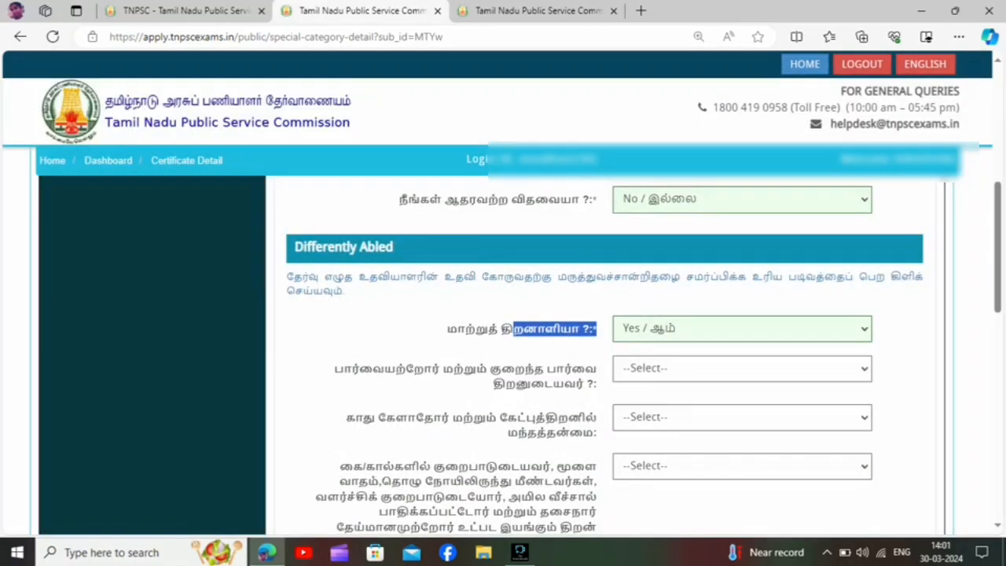
Examine the disability type questions on vision, hearing, locomotor disability, and autism or intellectual disability, including their answer options.
scroll(701, 339, "down", 1)
left_click(488, 310)
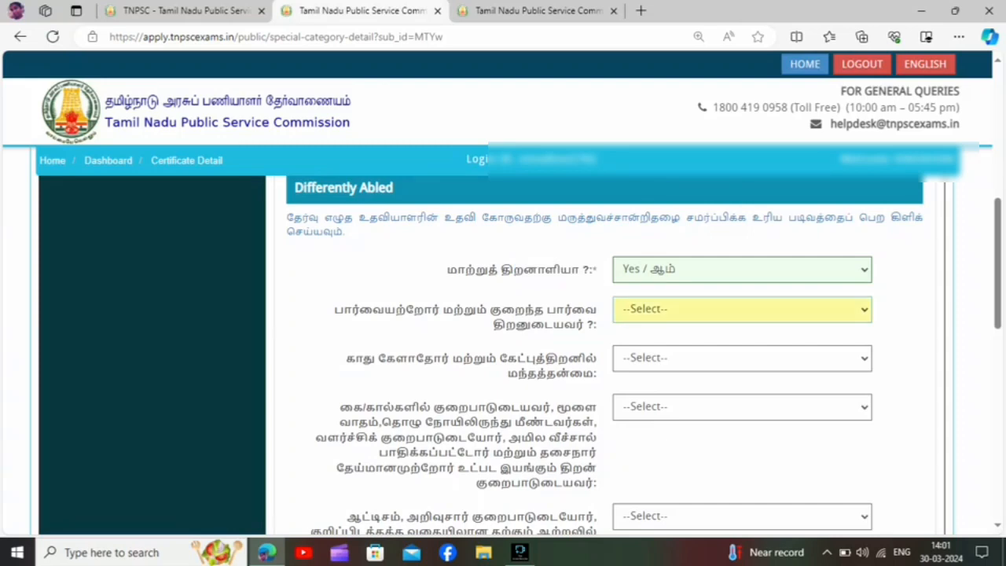
left_click(742, 310)
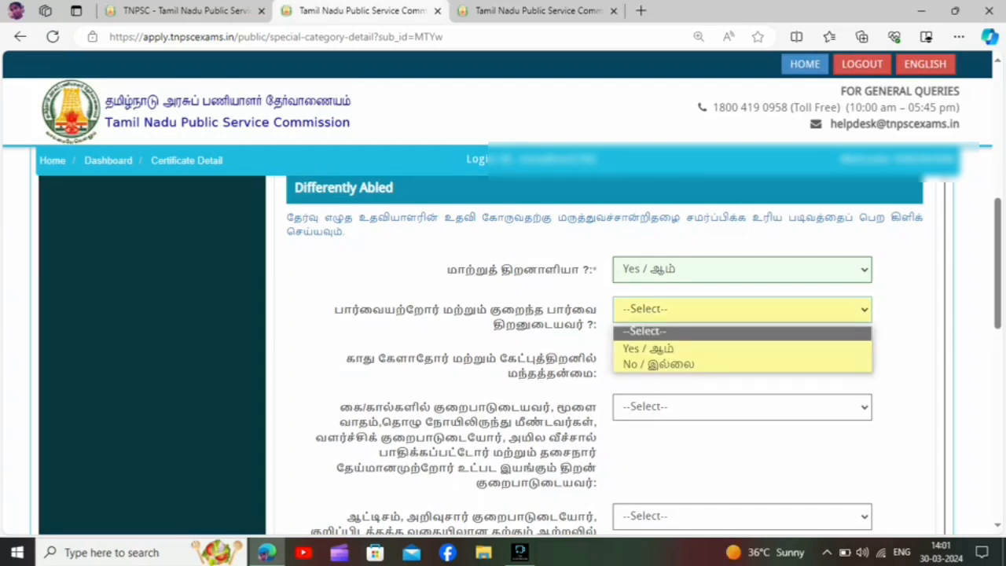
left_click(566, 346)
left_click(742, 358)
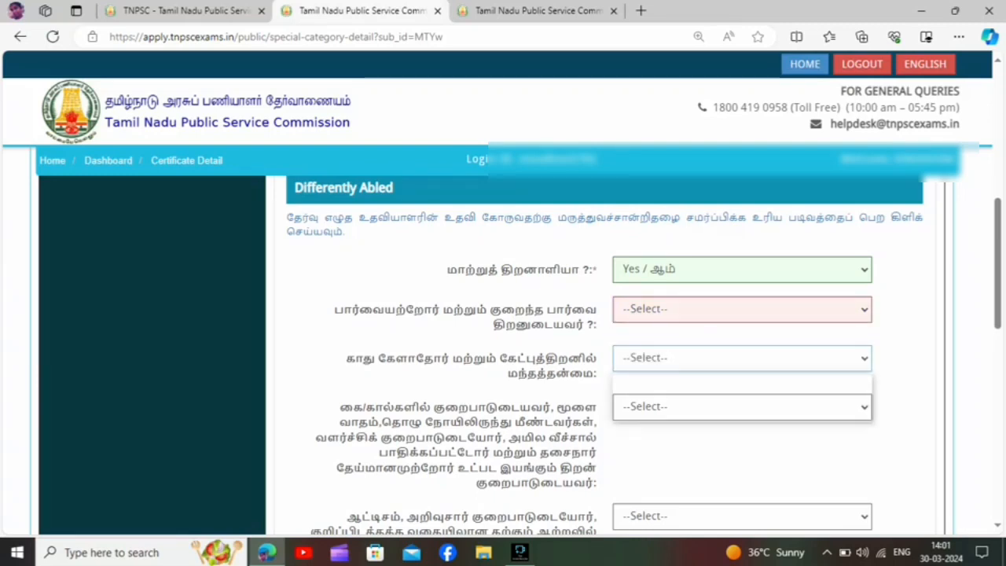
left_click(742, 359)
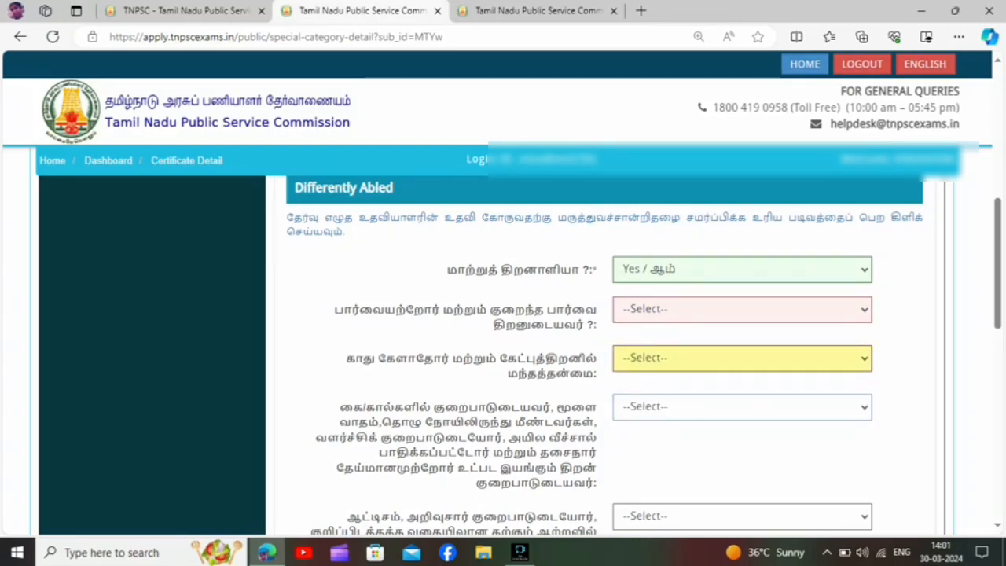
left_click(742, 407)
left_click(566, 440)
left_click(566, 440)
scroll(566, 441, "down", 1)
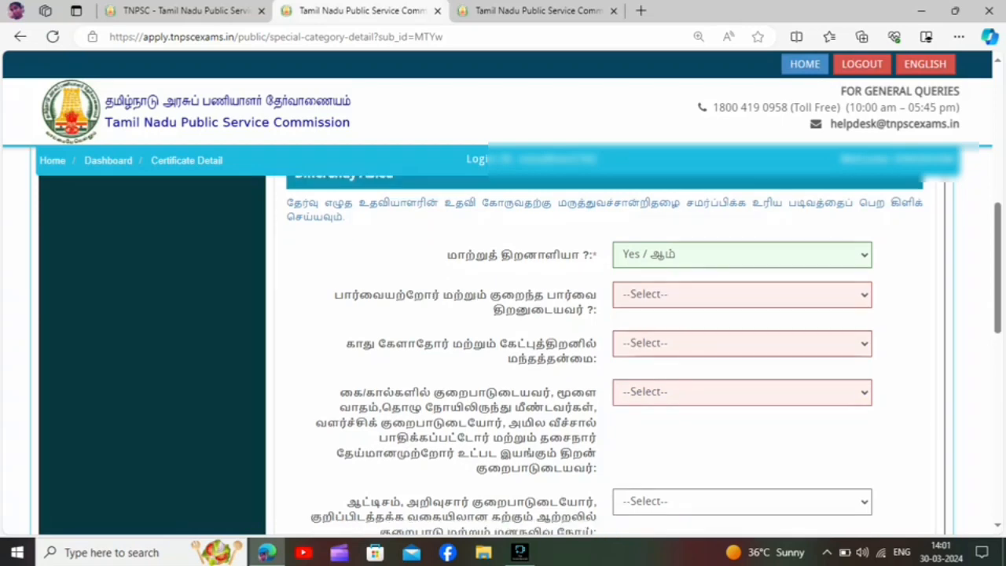
left_click(742, 455)
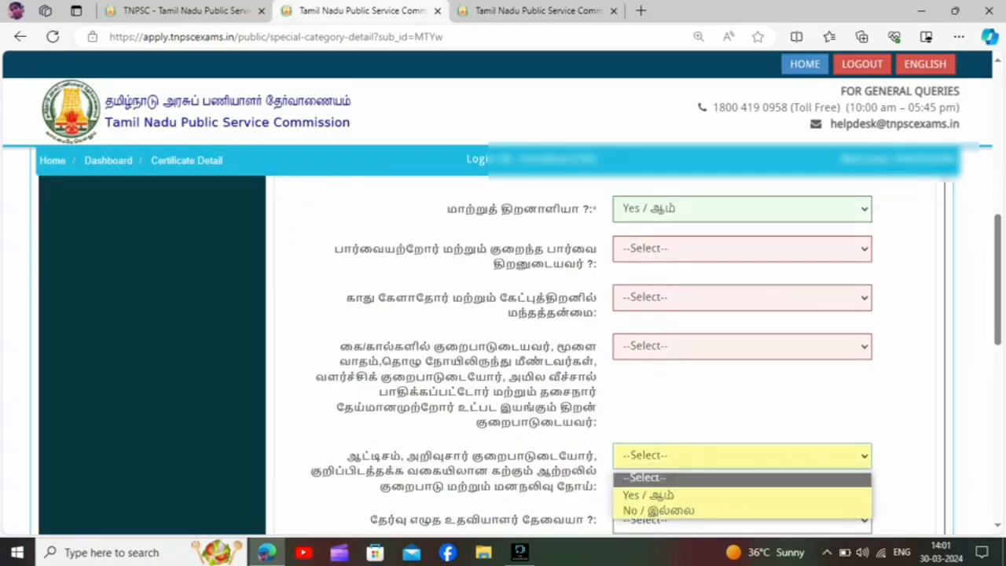
left_click(565, 440)
Review the questions on needing a scribe and 20 minutes of extra time per hour, plus the exemption and ex-serviceman sections.
scroll(566, 440, "down", 2)
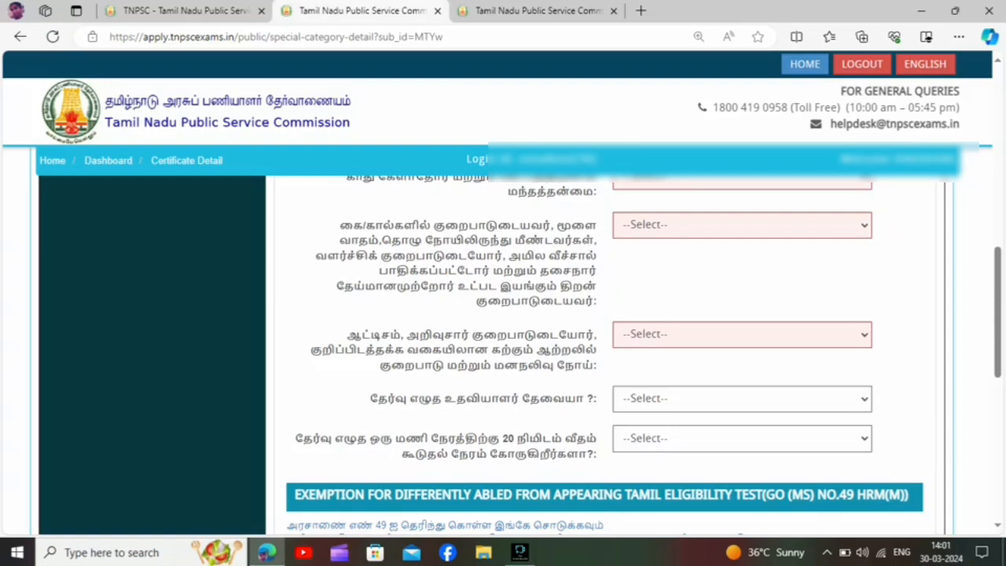
scroll(598, 370, "down", 1)
left_click(742, 338)
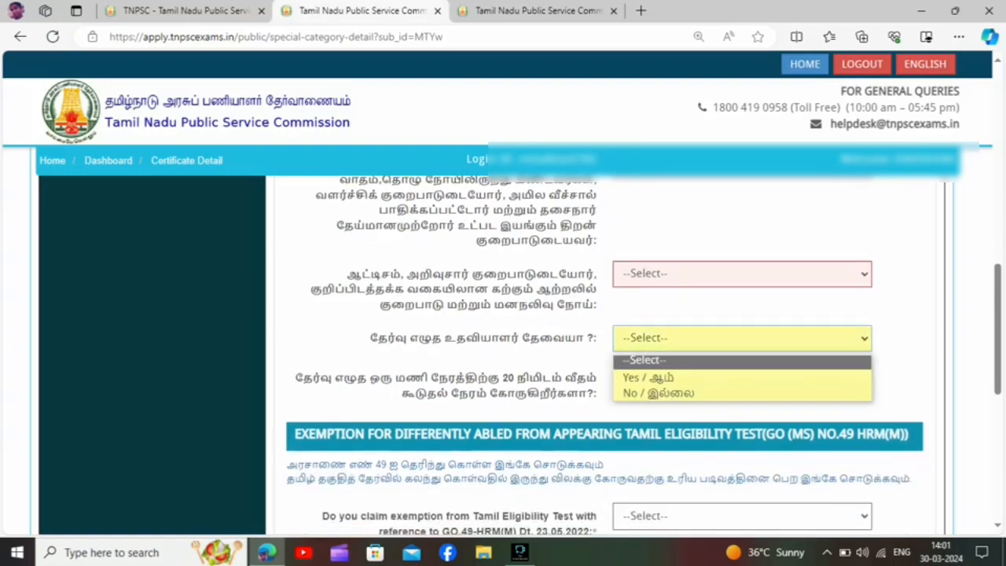
left_click(565, 408)
left_click(742, 378)
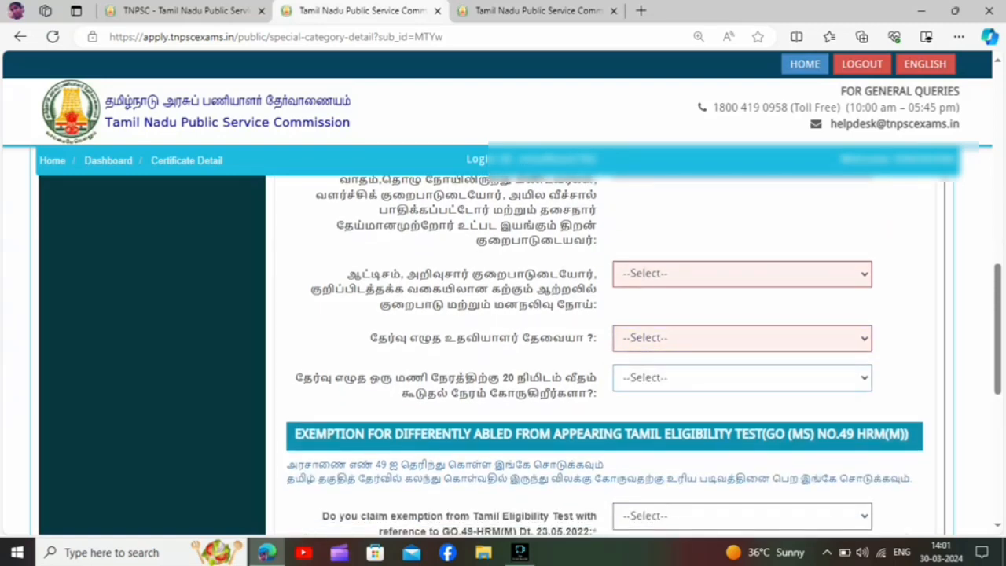
left_click(566, 409)
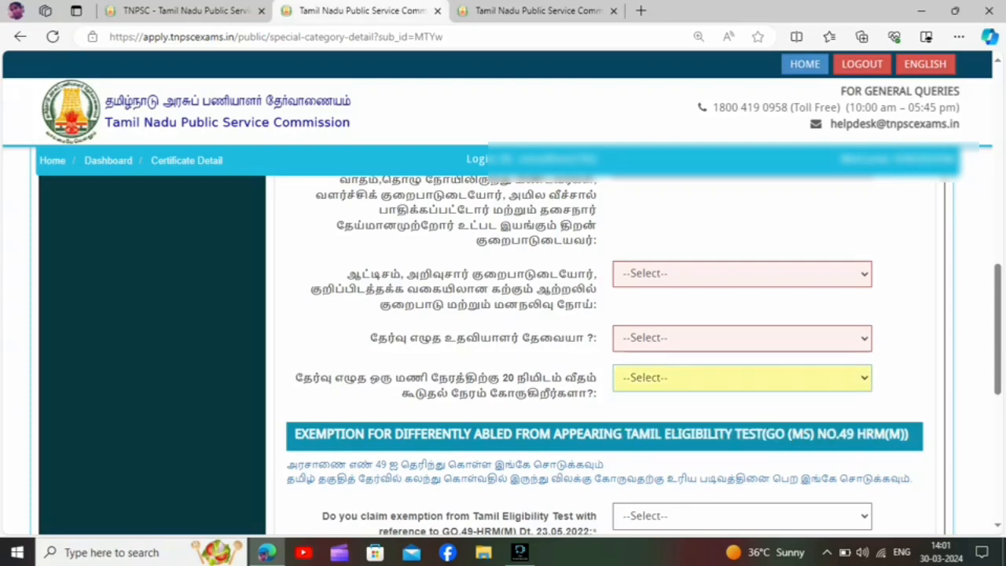
scroll(605, 354, "down", 3)
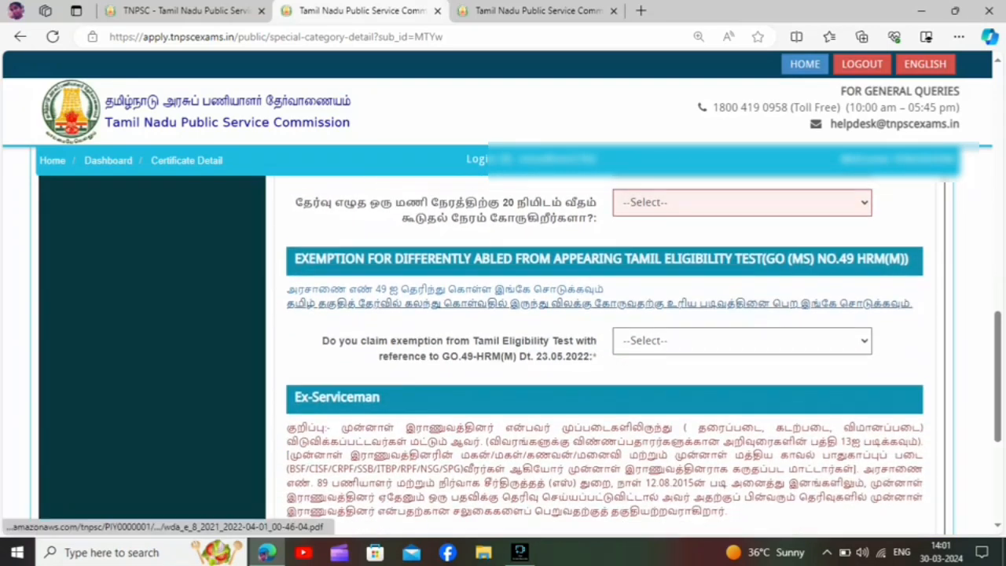
scroll(605, 353, "down", 1)
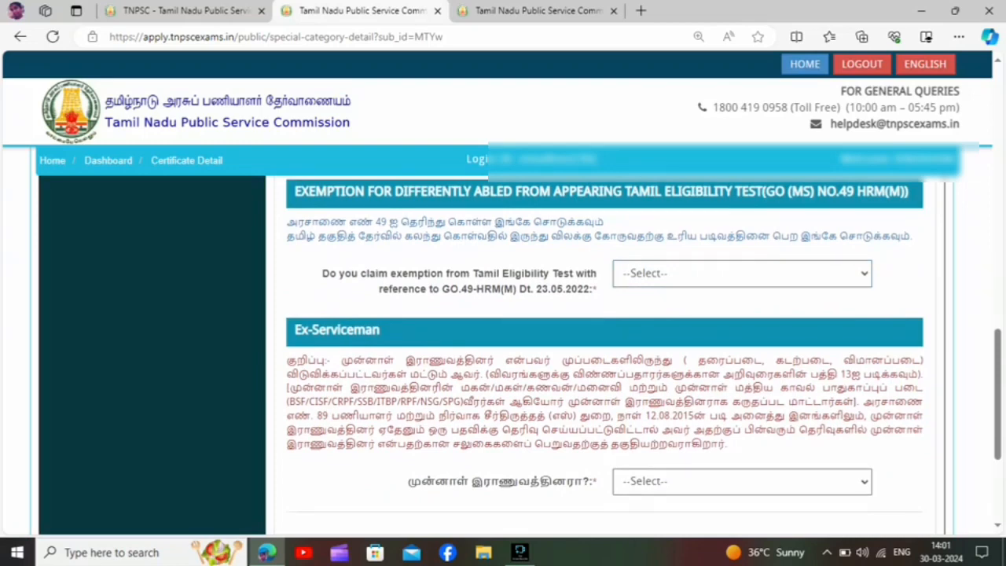
Set the answer to the differently abled question to No.
scroll(606, 354, "up", 7)
scroll(605, 354, "up", 1)
left_click(742, 328)
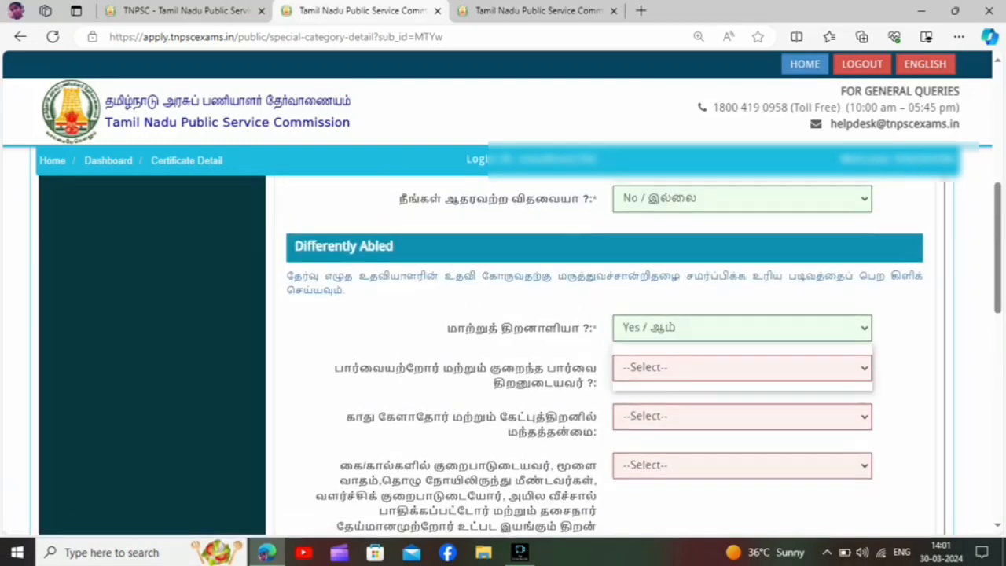
left_click(742, 383)
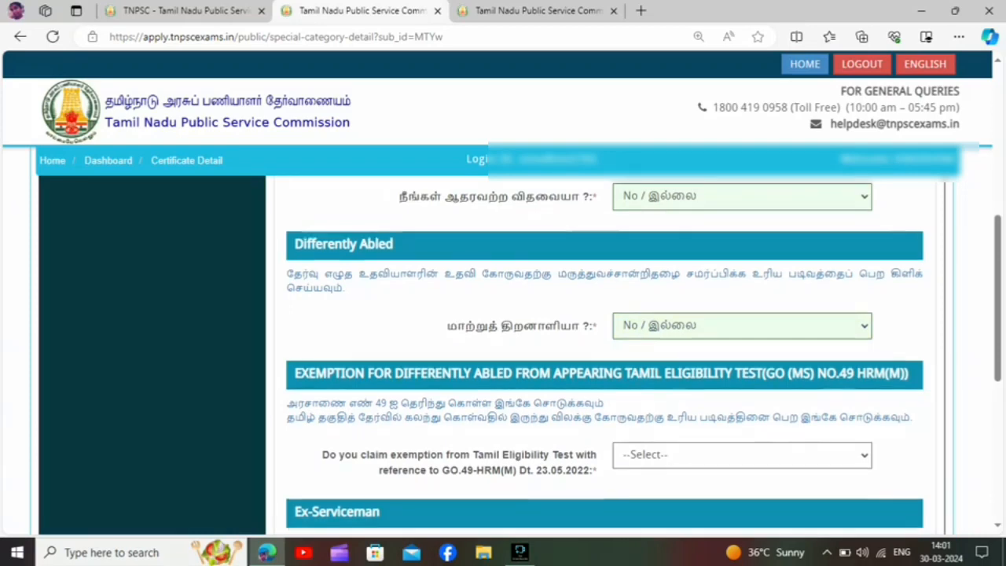
Answer No to claiming exemption from the Tamil Eligibility Test under GO.49-HRM(M).
scroll(605, 354, "down", 2)
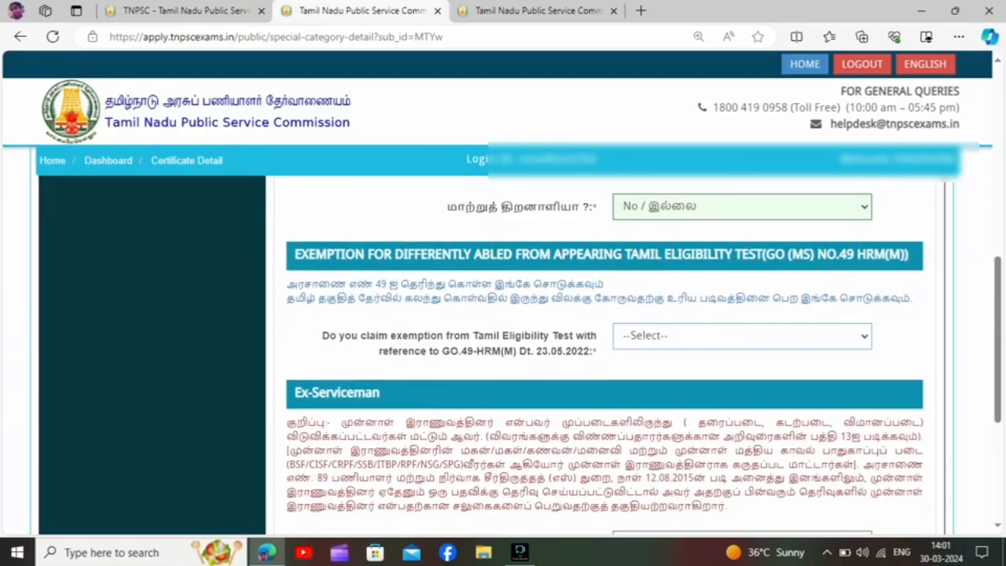
left_click(742, 336)
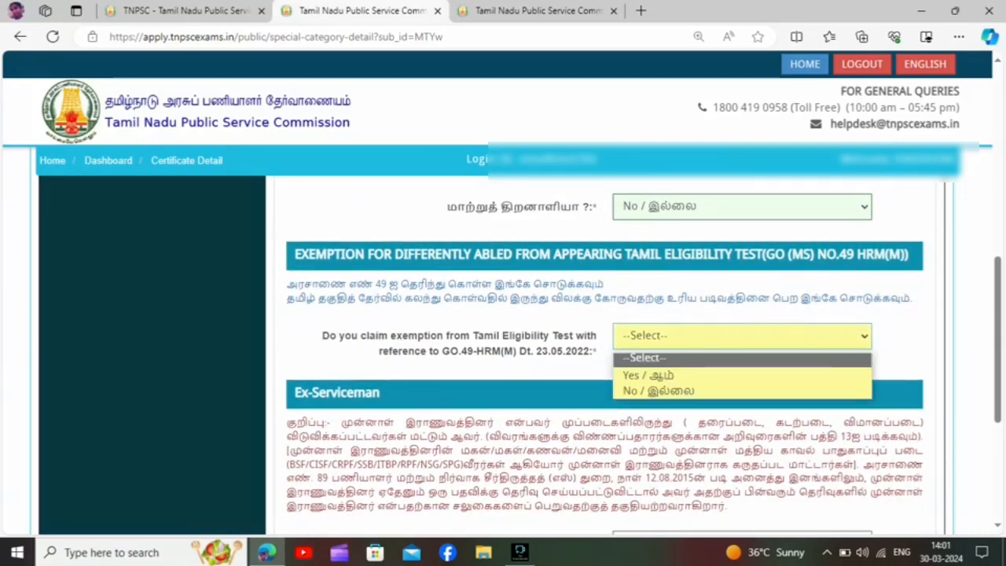
left_click(661, 391)
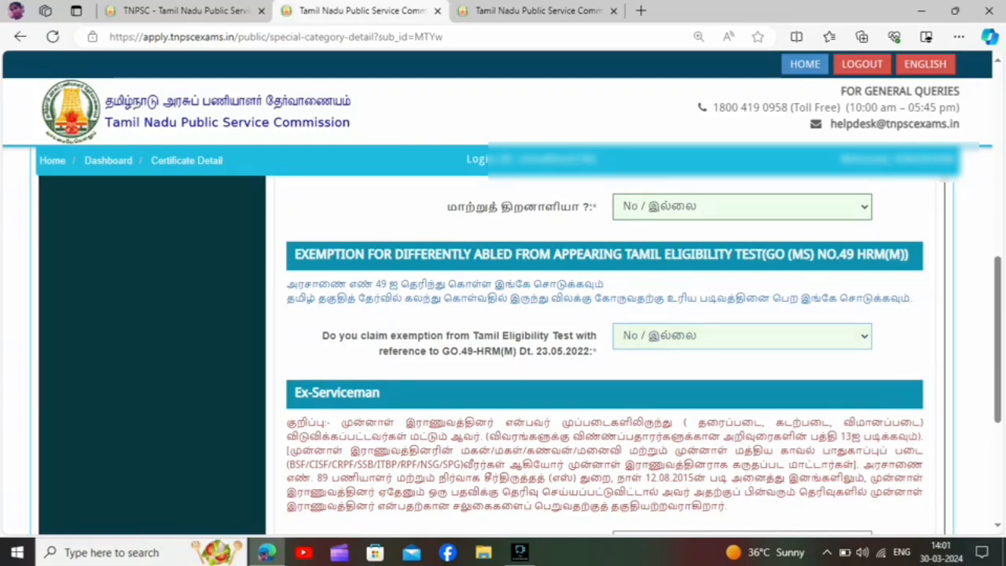
Answer No to the ex-serviceman question and accept the declaration that the special category details are correct.
scroll(606, 353, "down", 3)
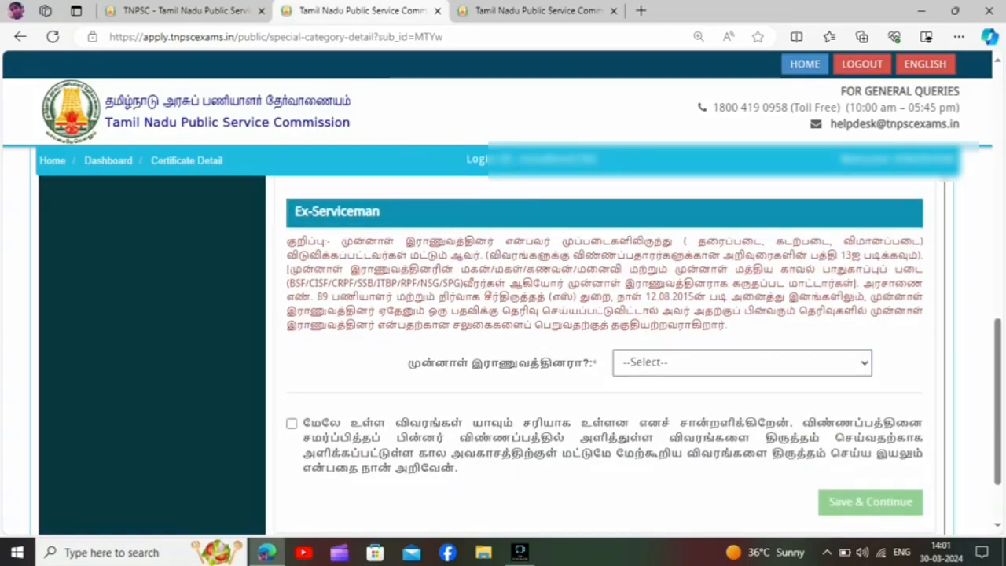
left_click(742, 363)
left_click(656, 417)
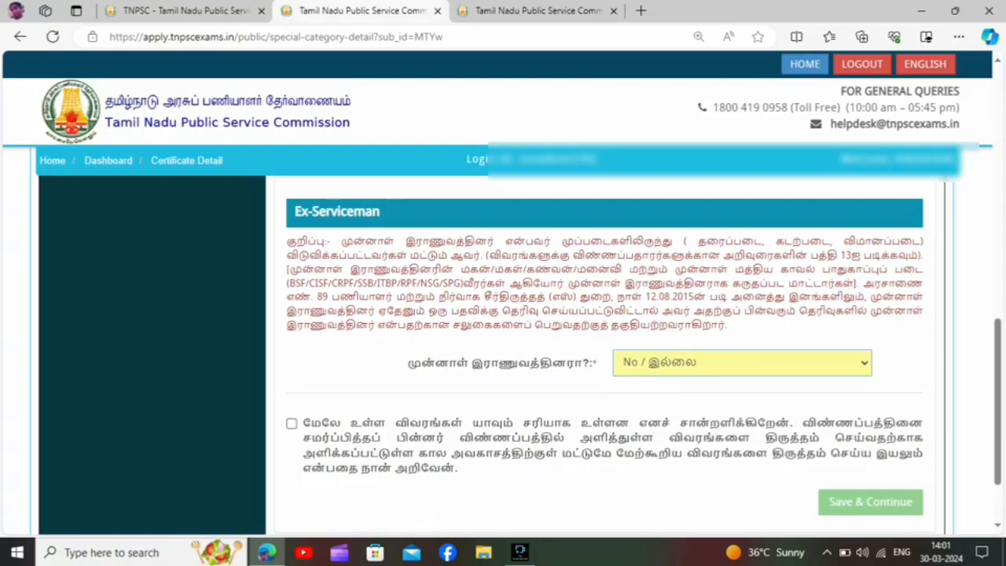
left_click(290, 423)
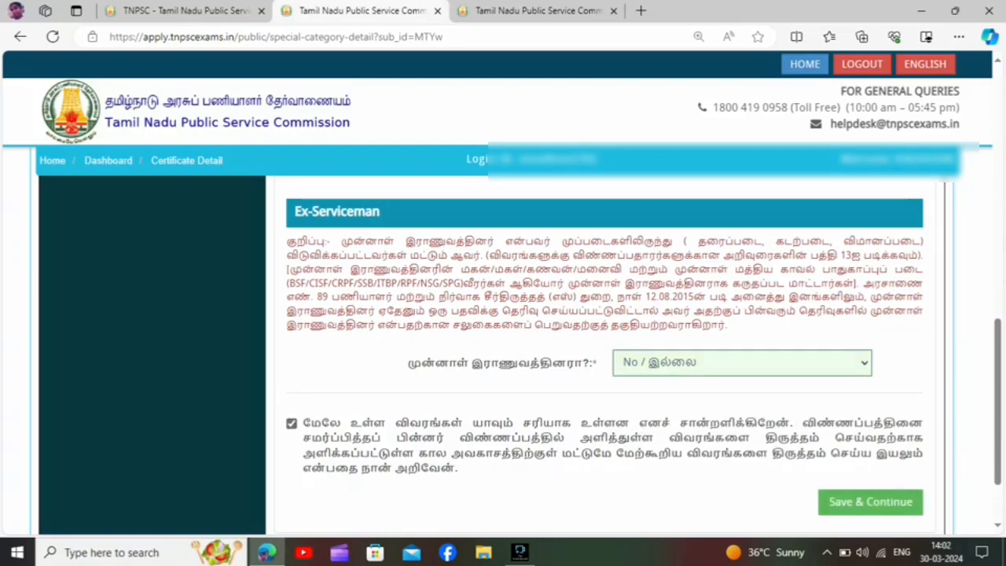
Review the special category answers, then save them and continue to the eligibility details.
scroll(605, 354, "up", 6)
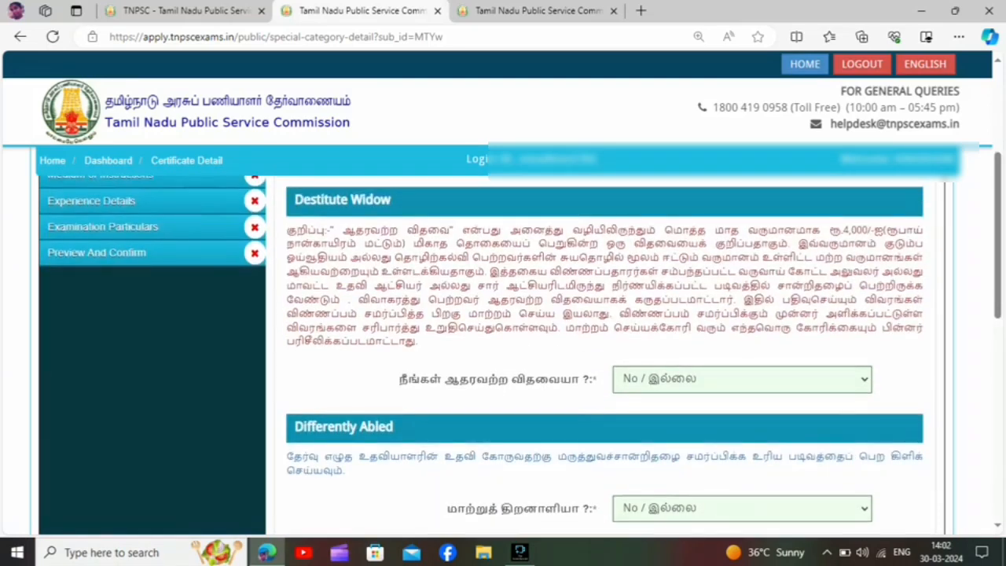
scroll(606, 354, "down", 1)
scroll(605, 353, "down", 5)
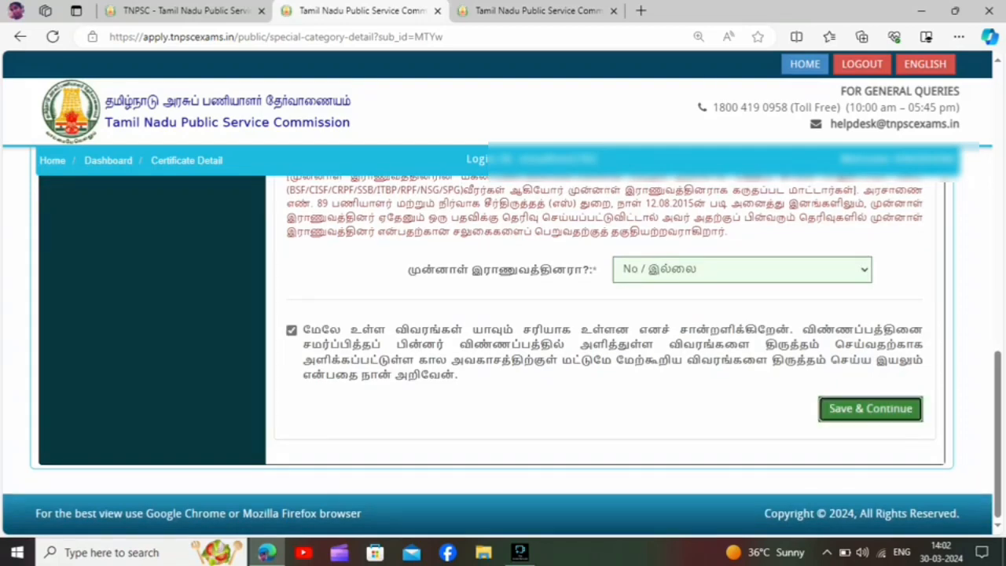
left_click(870, 408)
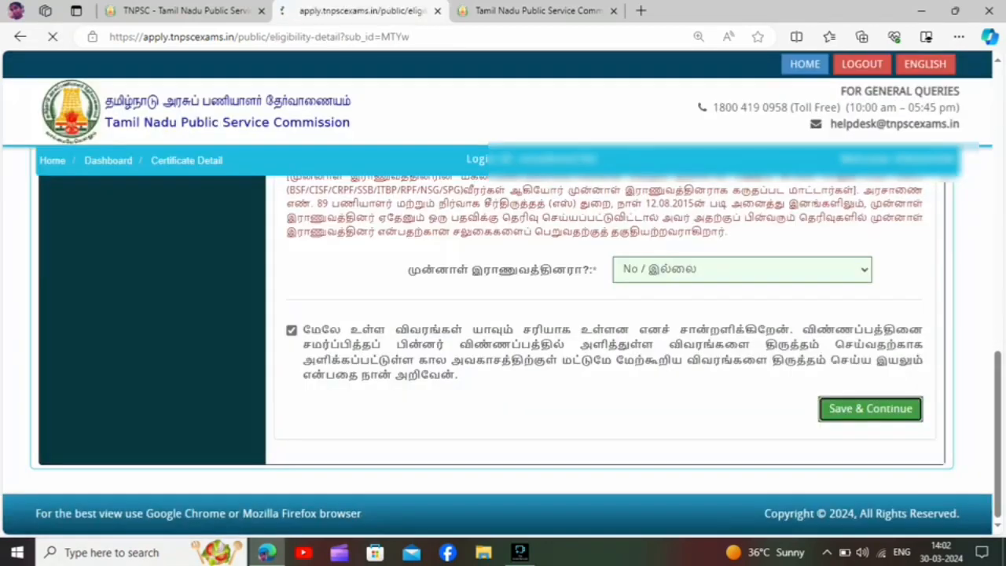
Answer Yes to the current government employee question to bring up its employment fields.
scroll(519, 330, "down", 3)
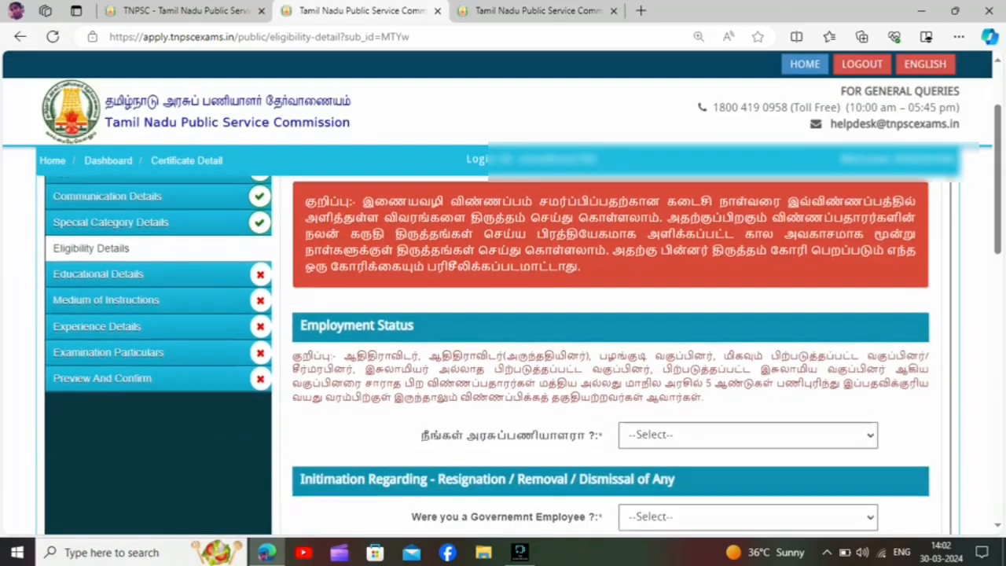
scroll(605, 354, "down", 1)
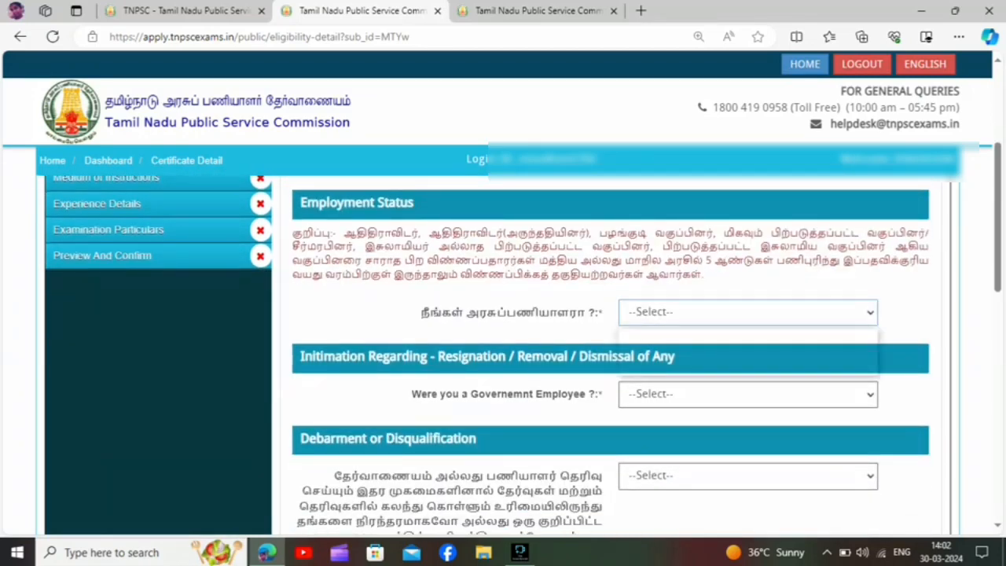
left_click(746, 312)
left_click(654, 352)
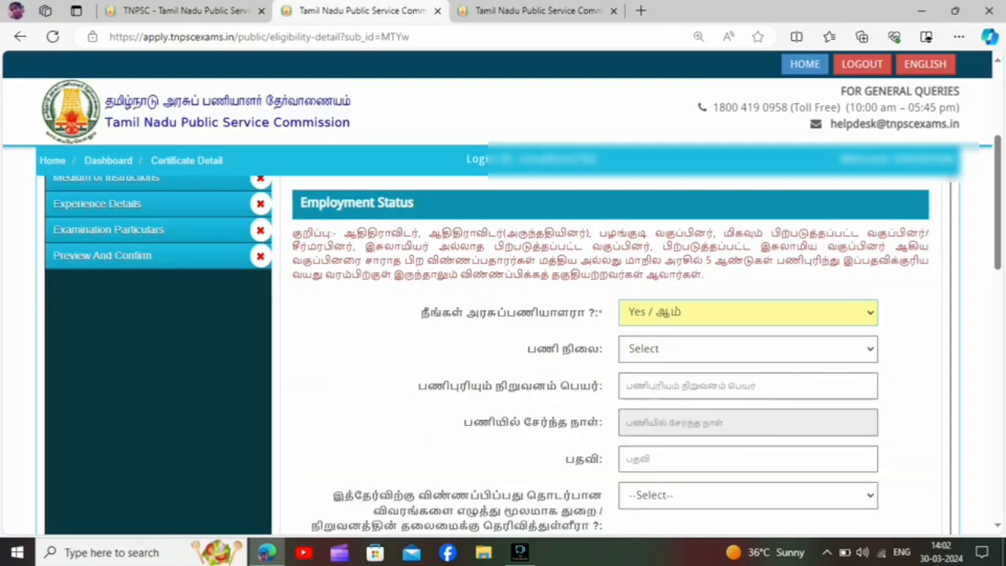
scroll(611, 354, "down", 1)
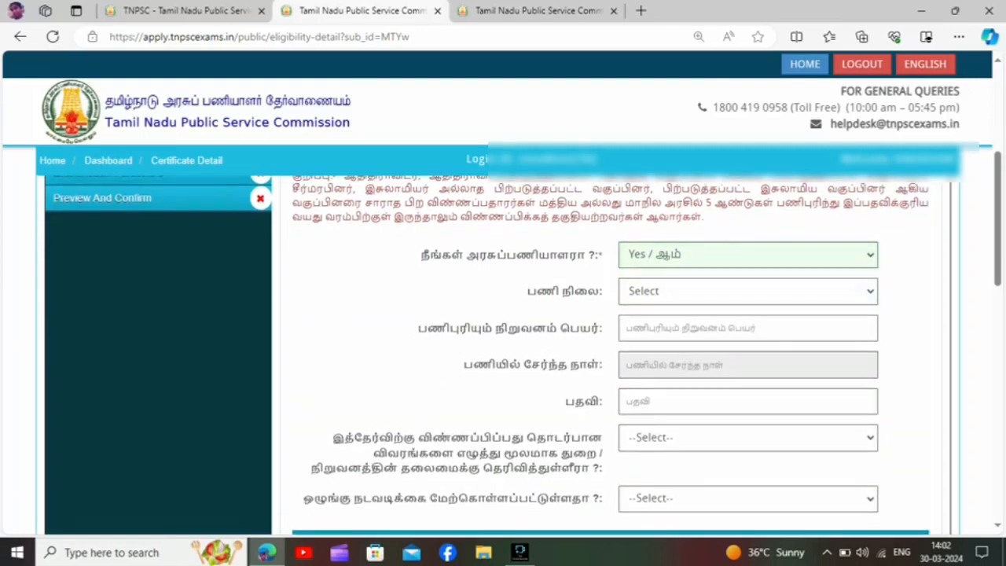
Review the employment status options offered to a government employee, from state government to part-time basis.
left_click(747, 289)
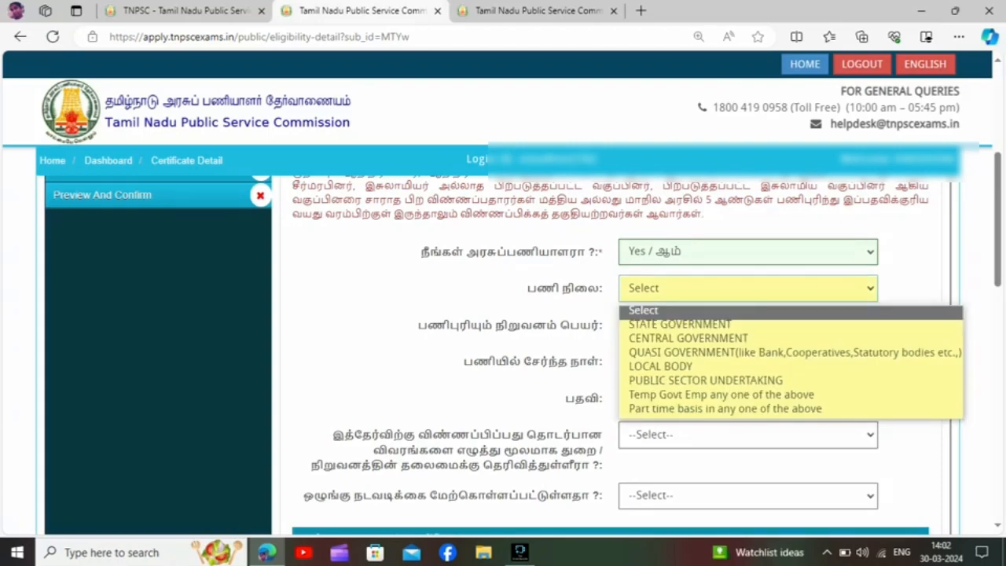
key("Down")
key("Down")
key("Down")
key("Down")
key("Down")
key("Down")
key("Down")
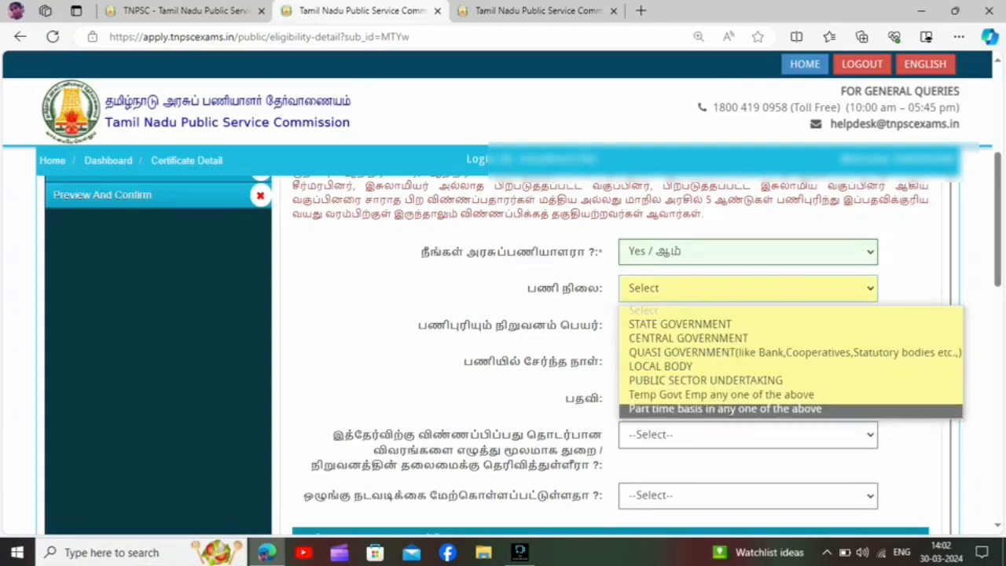
key("Up")
key("Up")
key("Up")
key("Up")
key("Up")
key("Up")
key("Up")
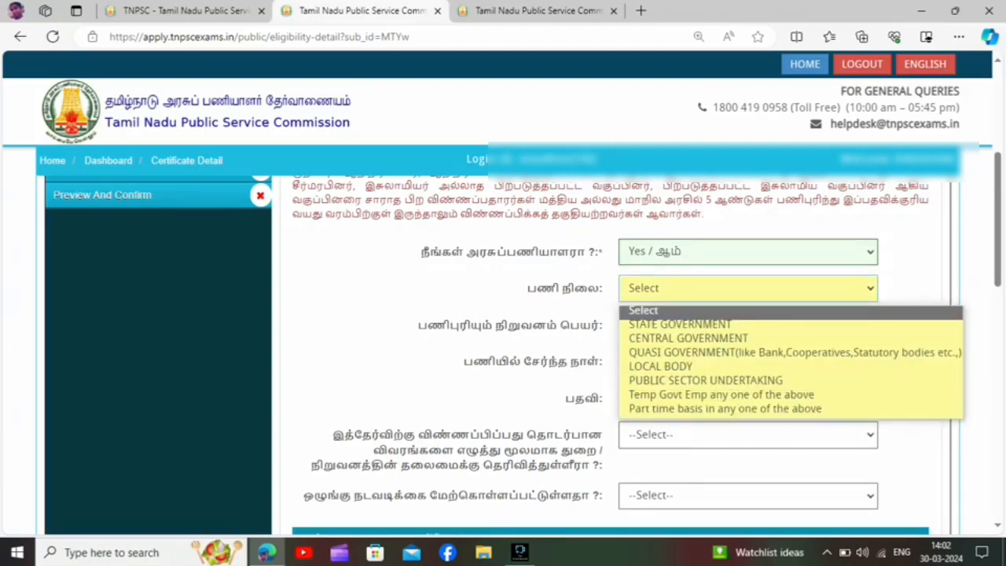
key("Return")
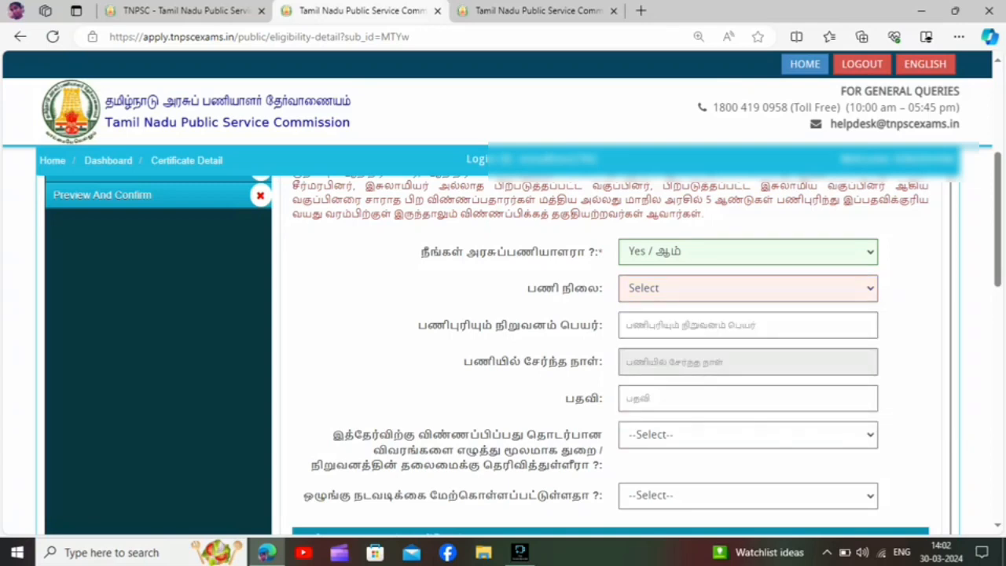
key("Tab")
Check the joining date field and the answer options for informing the department head and for disciplinary action.
left_click(748, 361)
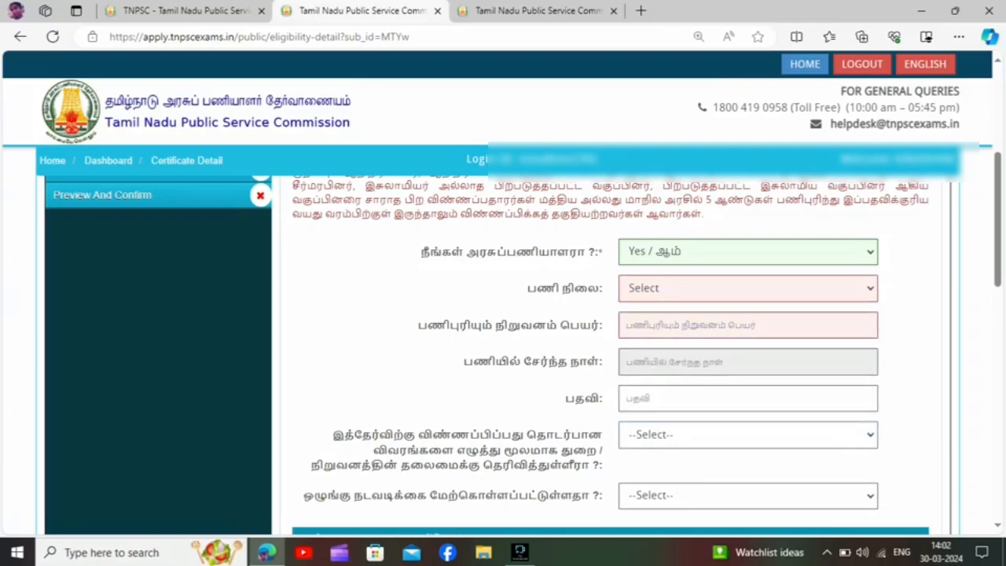
left_click(748, 435)
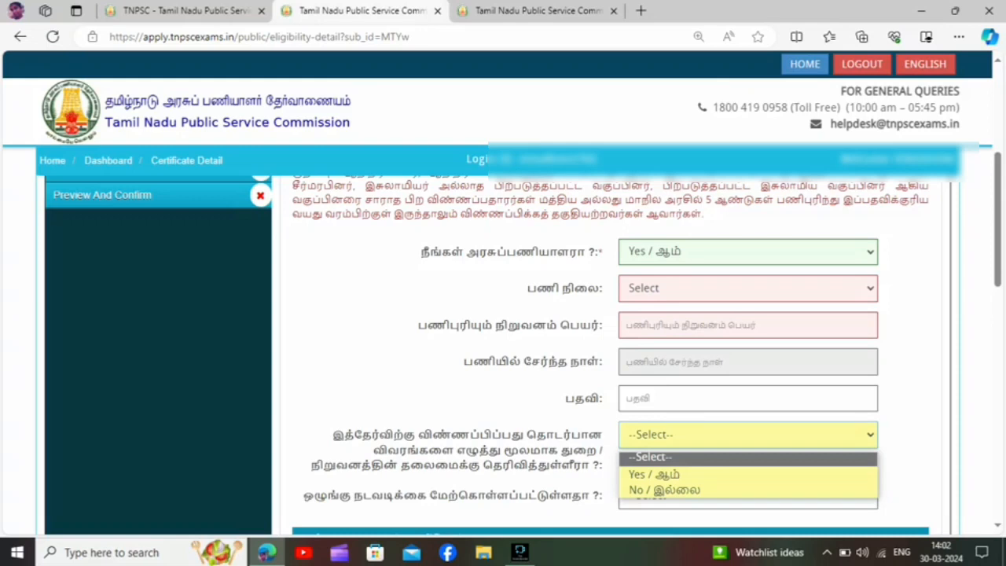
key("Return")
key("Tab")
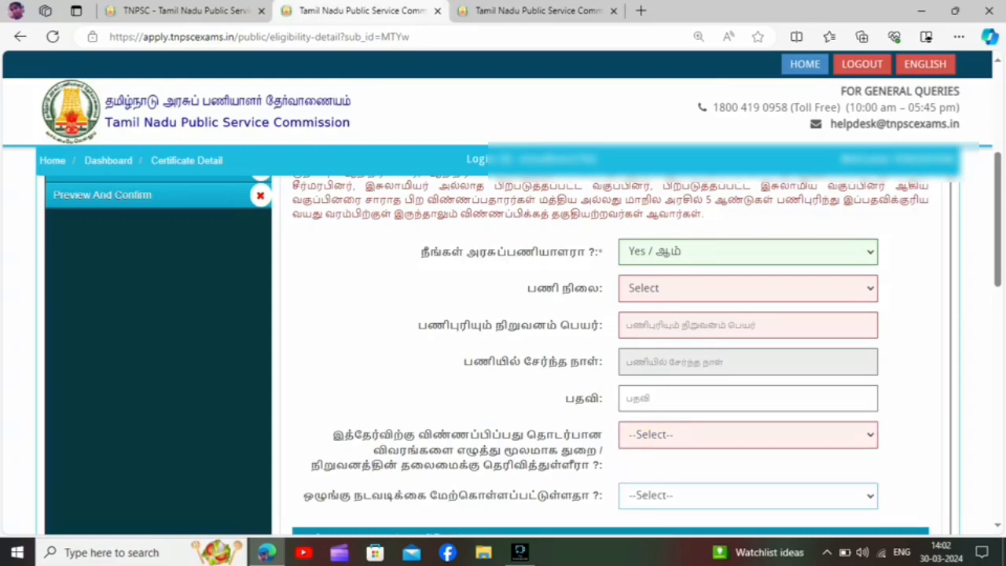
left_click(748, 495)
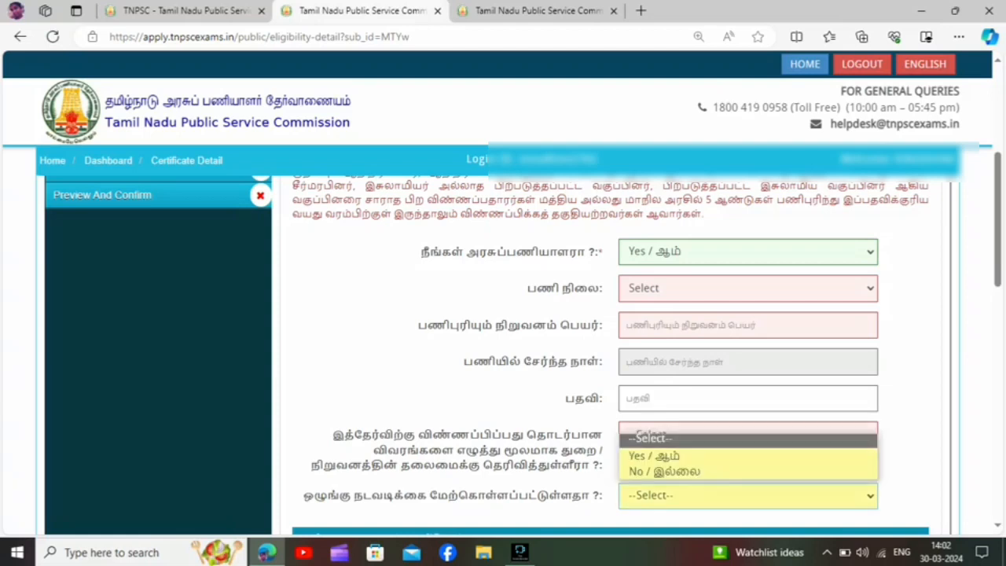
key("Escape")
Set the current government employee question to No and the employment status to UNEMPLOYED.
left_click(747, 252)
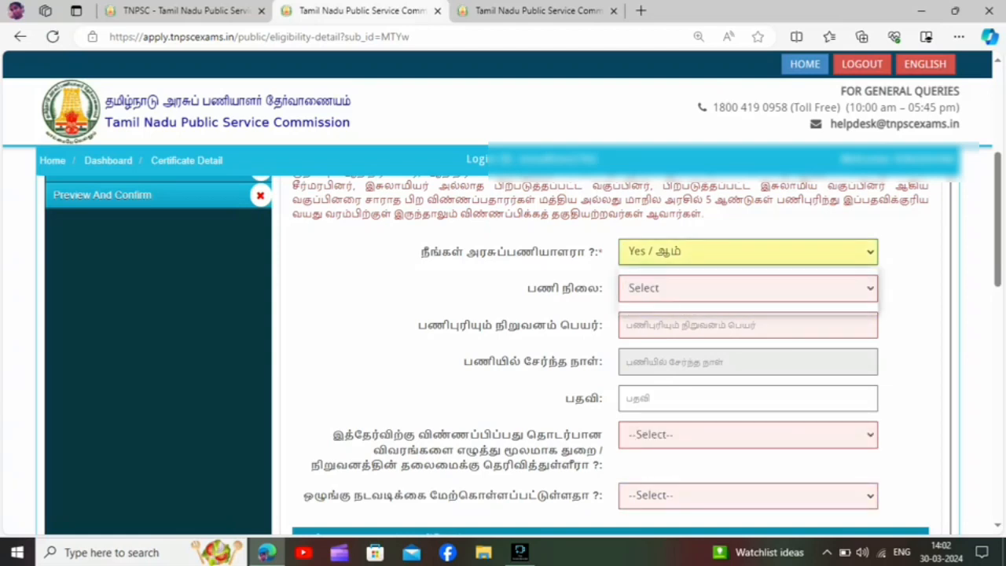
left_click(684, 306)
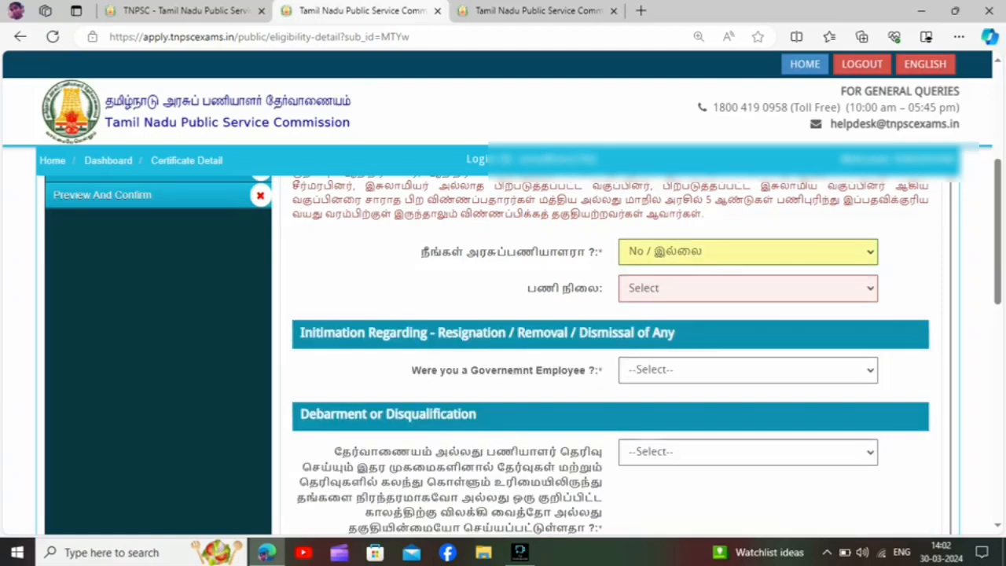
left_click(747, 288)
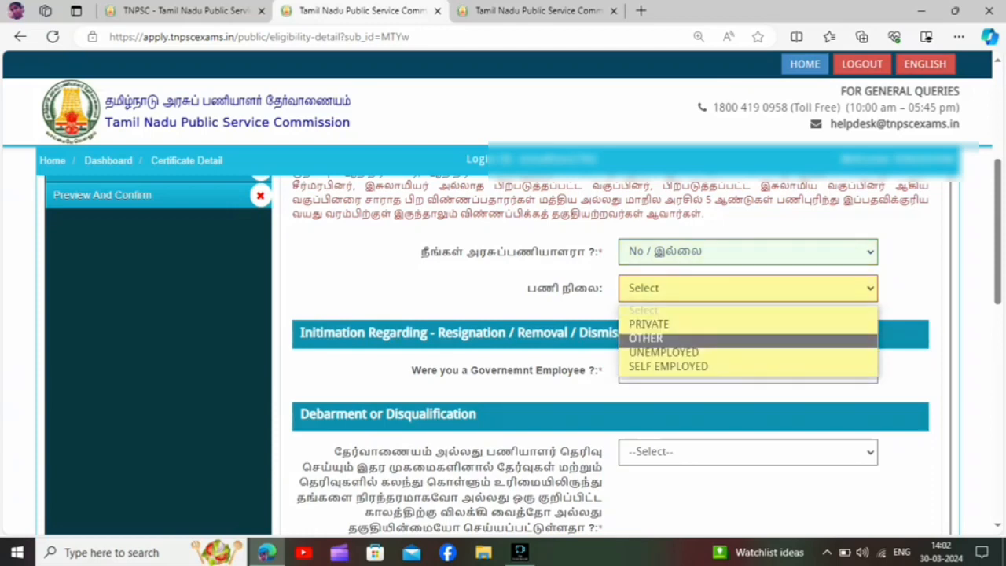
left_click(663, 352)
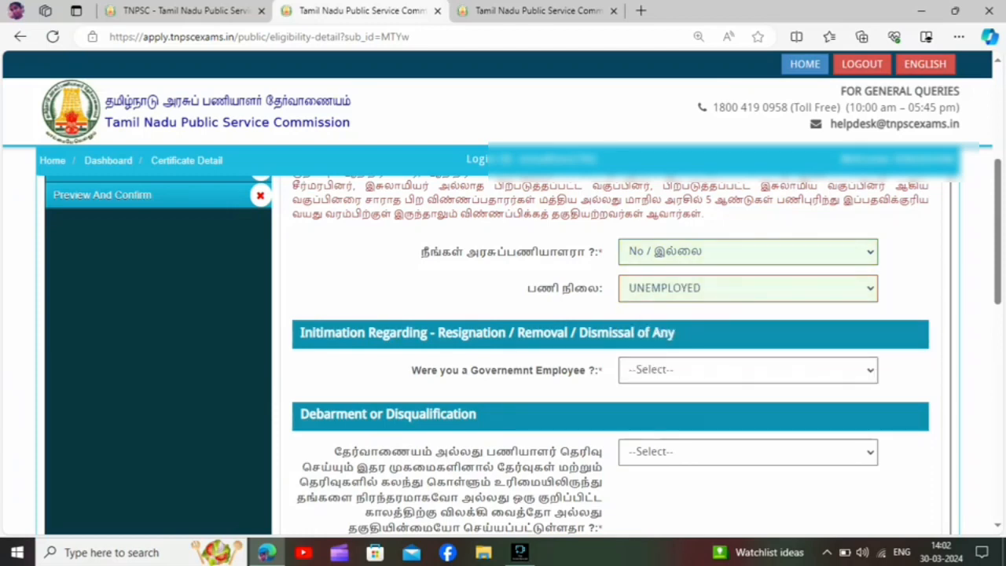
Answer Yes to having been a government employee to view the resignation, removal or dismissal fields.
scroll(610, 353, "down", 3)
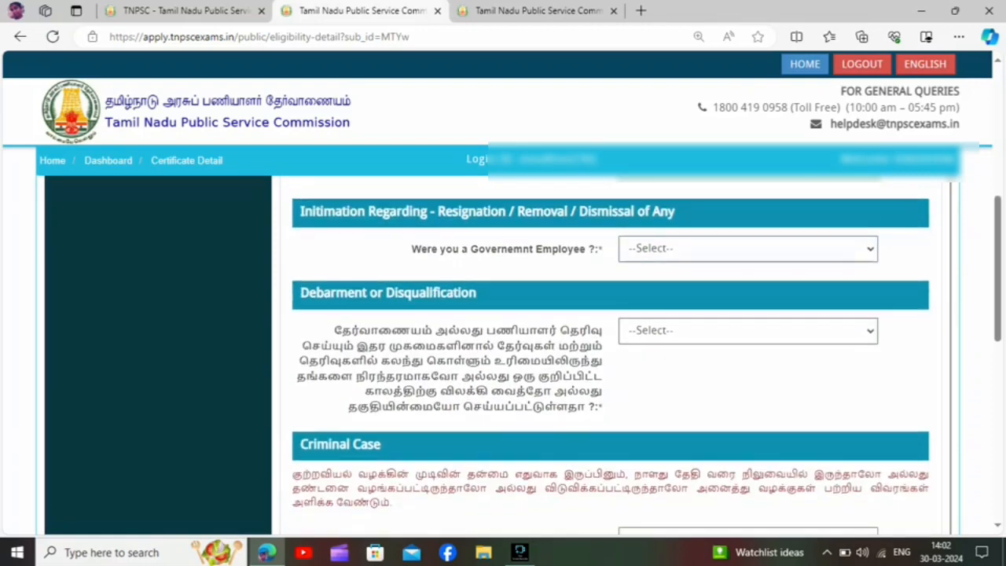
left_click(747, 248)
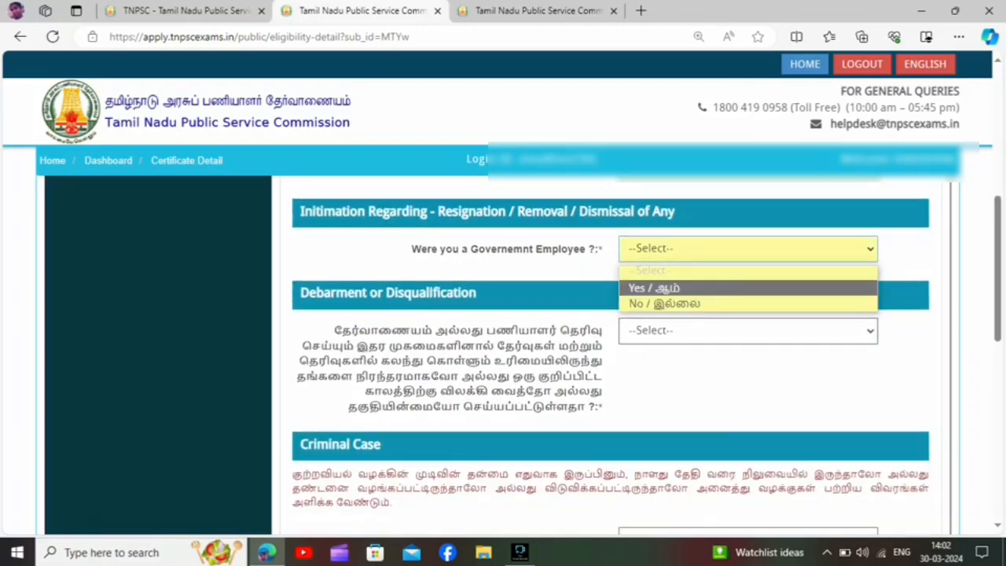
left_click(654, 287)
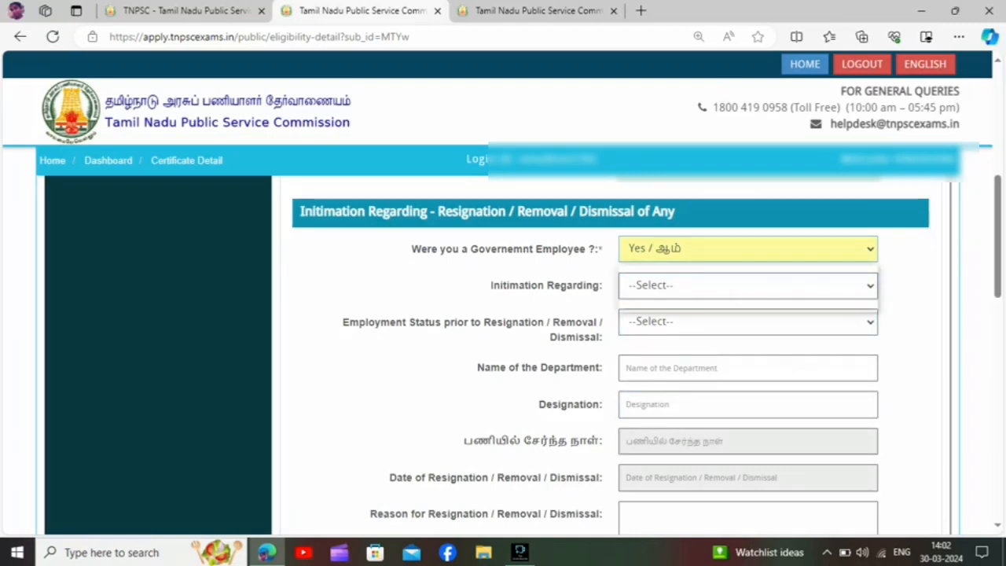
Answer No to both the former government employee question and the debarment or disqualification question.
left_click(747, 248)
left_click(660, 303)
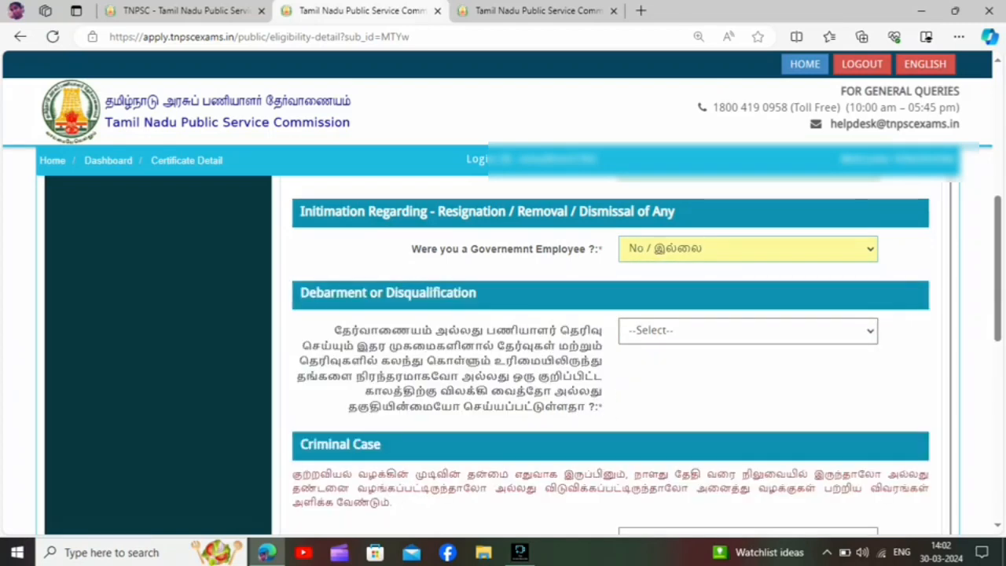
left_click(748, 331)
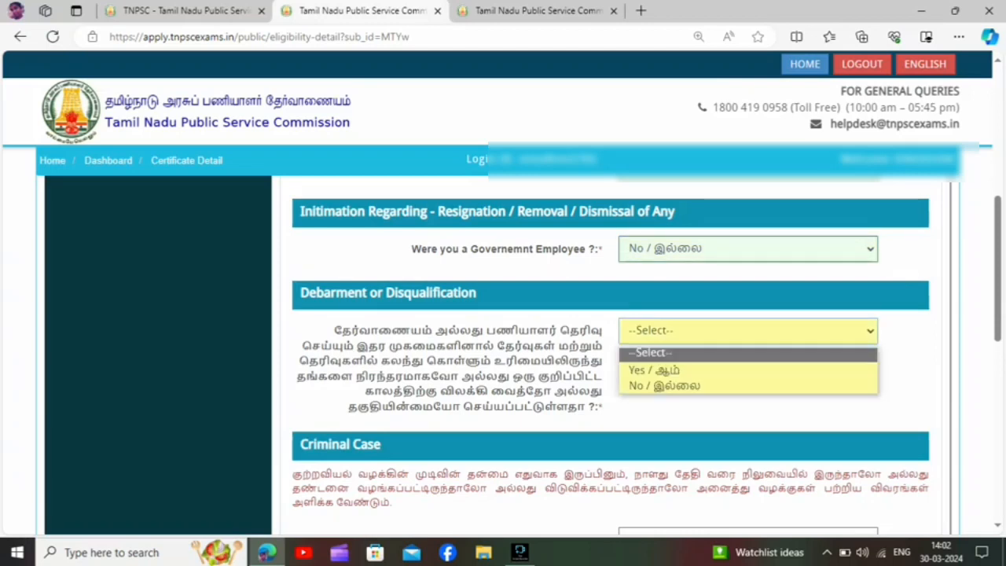
left_click(654, 370)
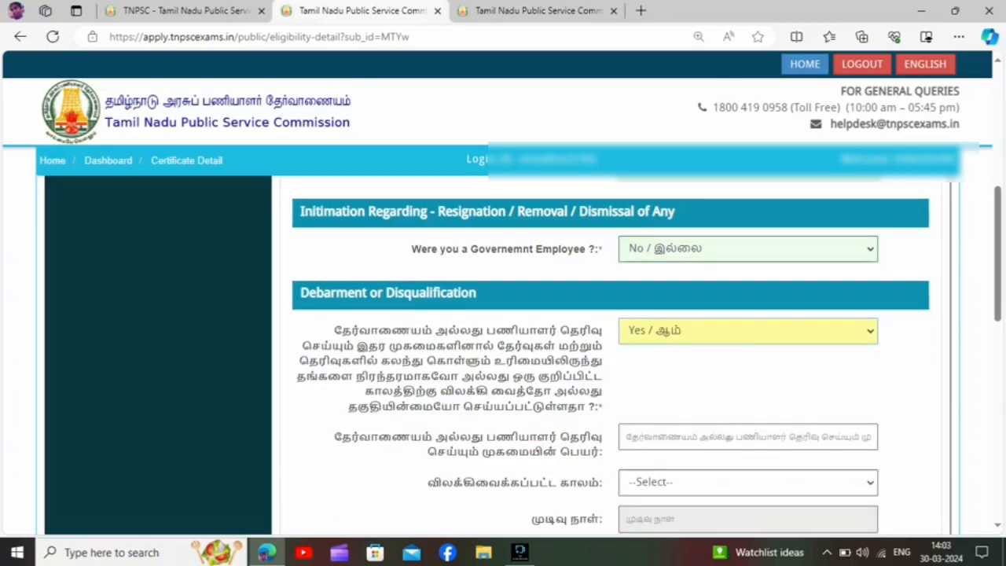
key("Down")
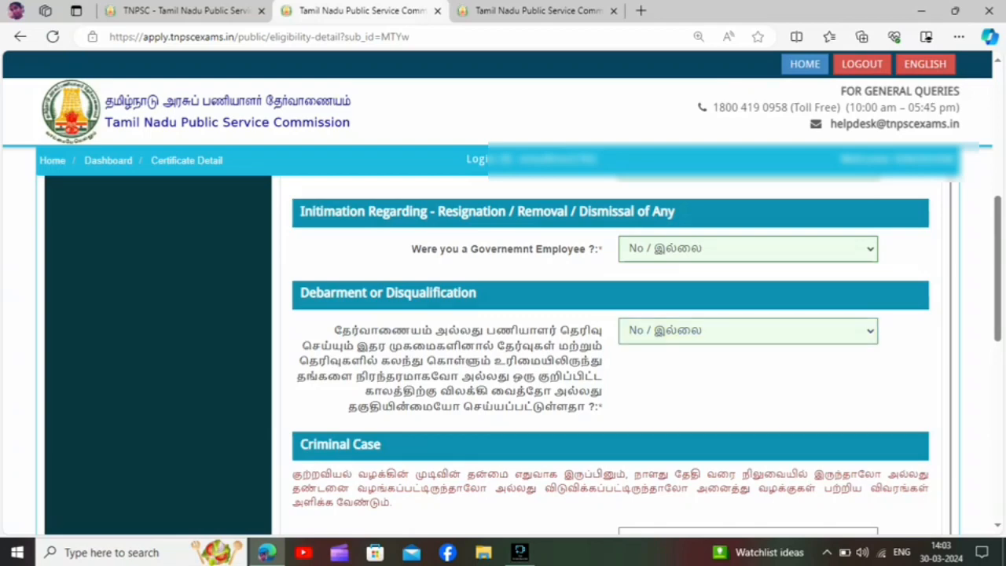
Answer Yes to the criminal case question and check the follow-up questions on cases before and after age 18.
scroll(610, 354, "down", 3)
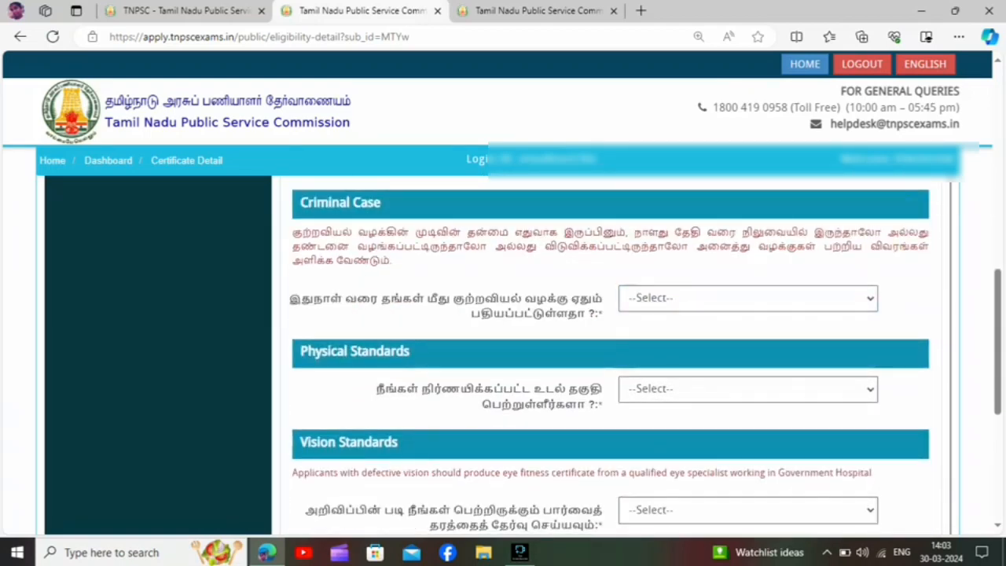
left_click(747, 299)
left_click(655, 336)
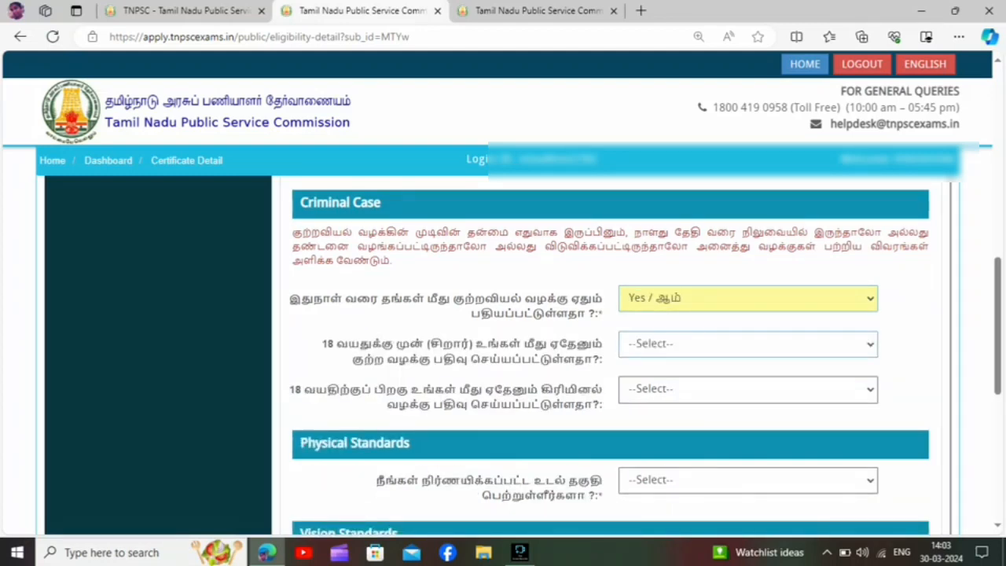
left_click(747, 344)
left_click(748, 344)
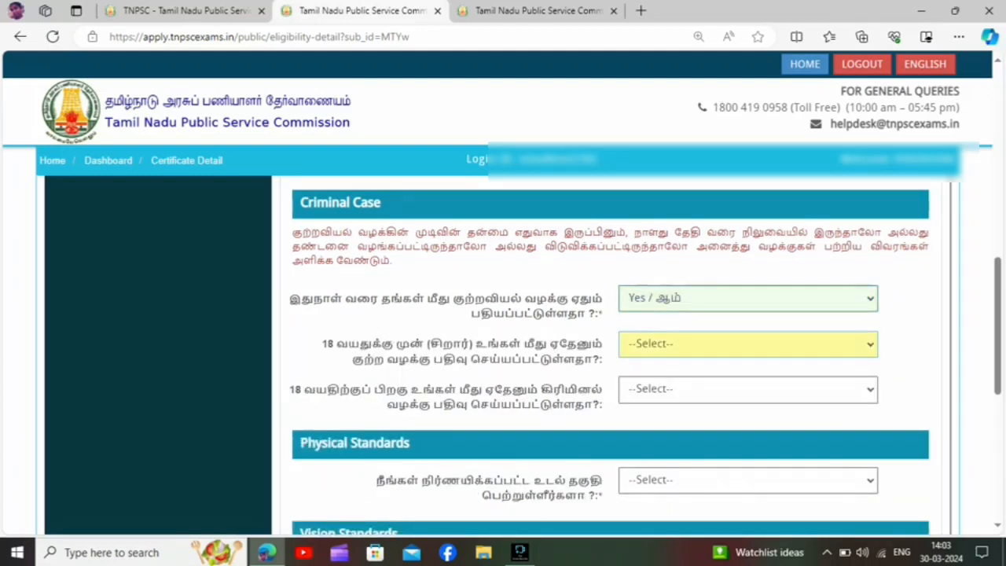
left_click(747, 390)
left_click(747, 390)
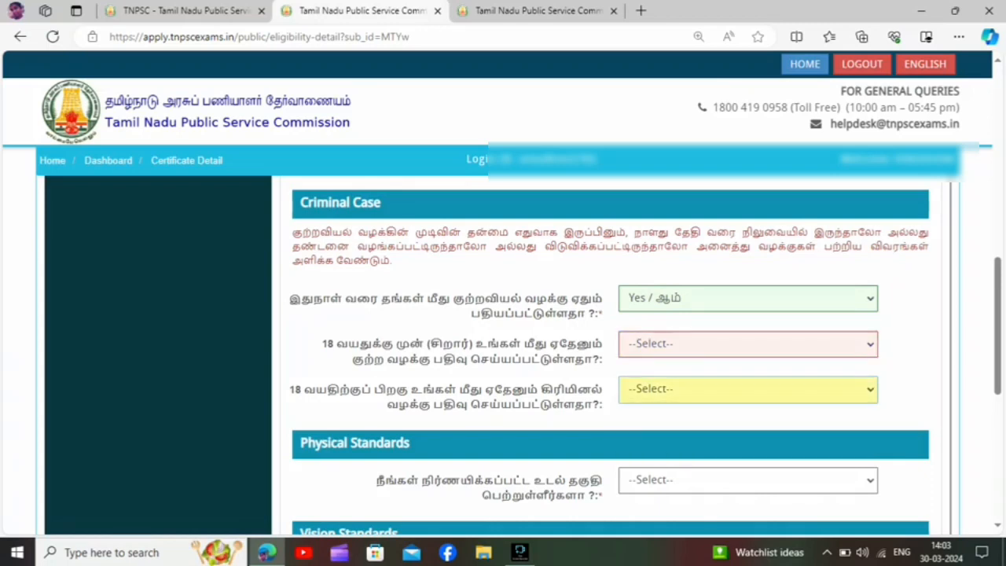
Change the answer to the criminal case question to No.
left_click(748, 299)
left_click(748, 353)
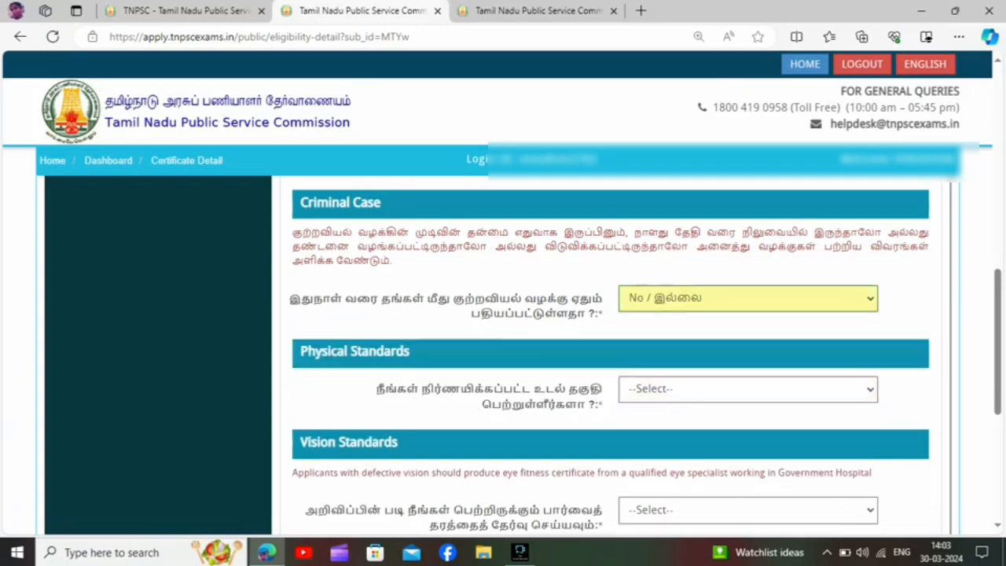
Try answering No to the physical standards question and dismiss the notice.
left_click(747, 388)
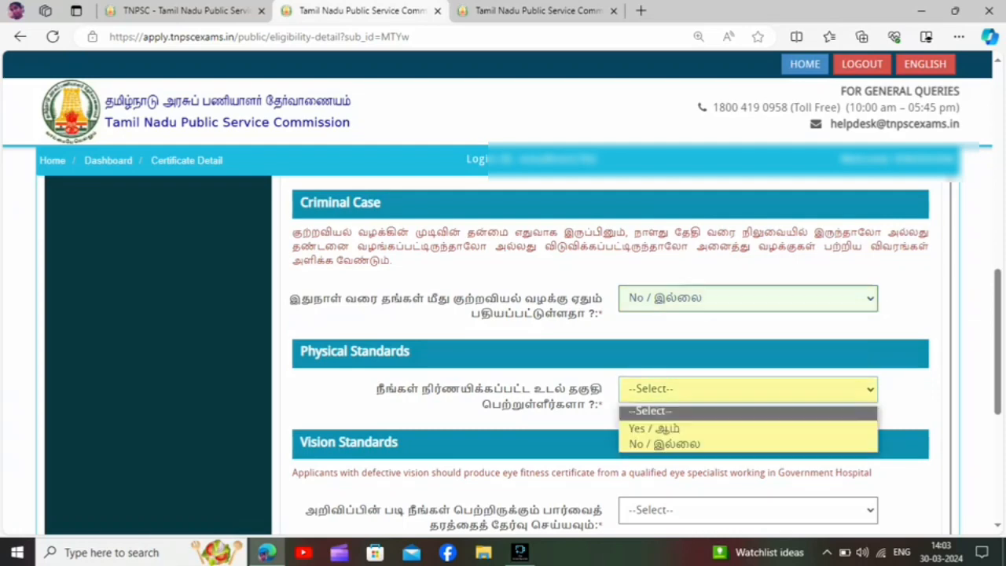
left_click(665, 444)
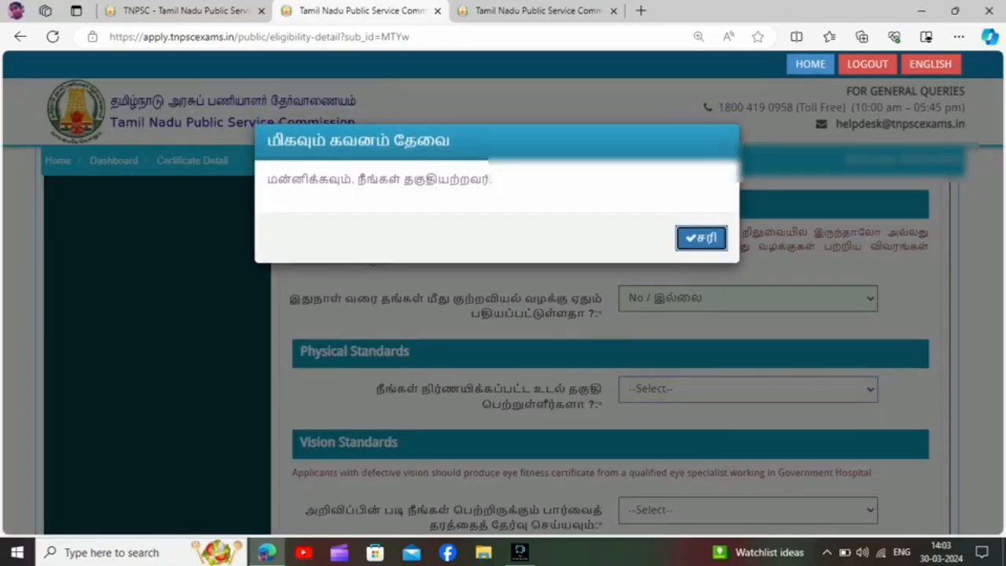
key("Return")
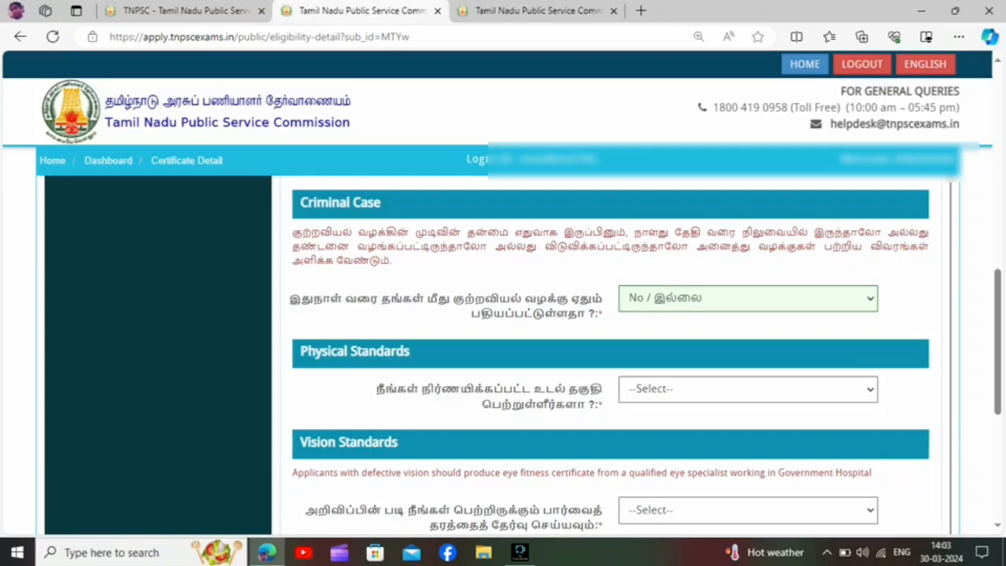
Answer Yes to the physical standards question and set the vision standard to VISION STANDARD III OR BETTER.
left_click(748, 389)
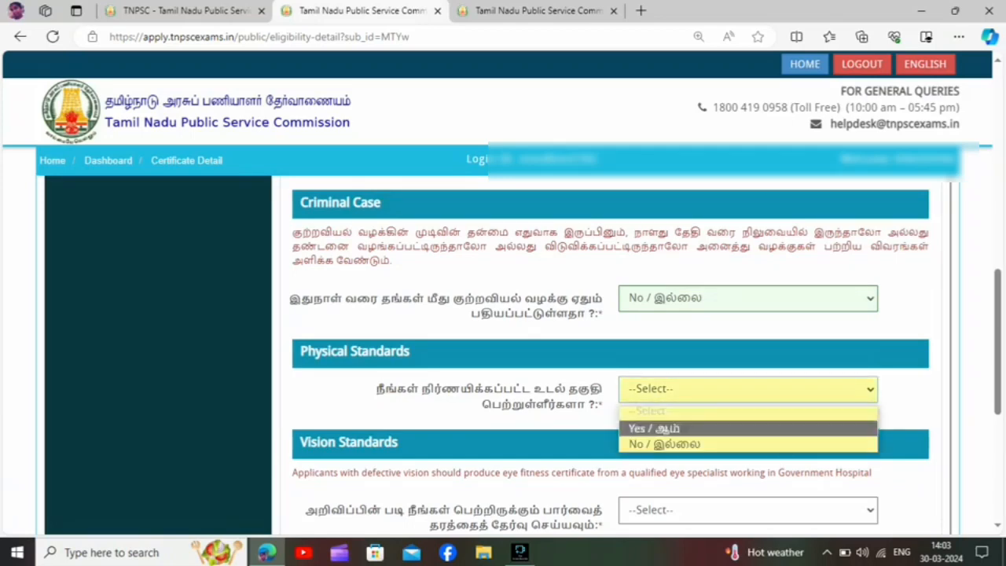
left_click(665, 428)
scroll(609, 354, "down", 3)
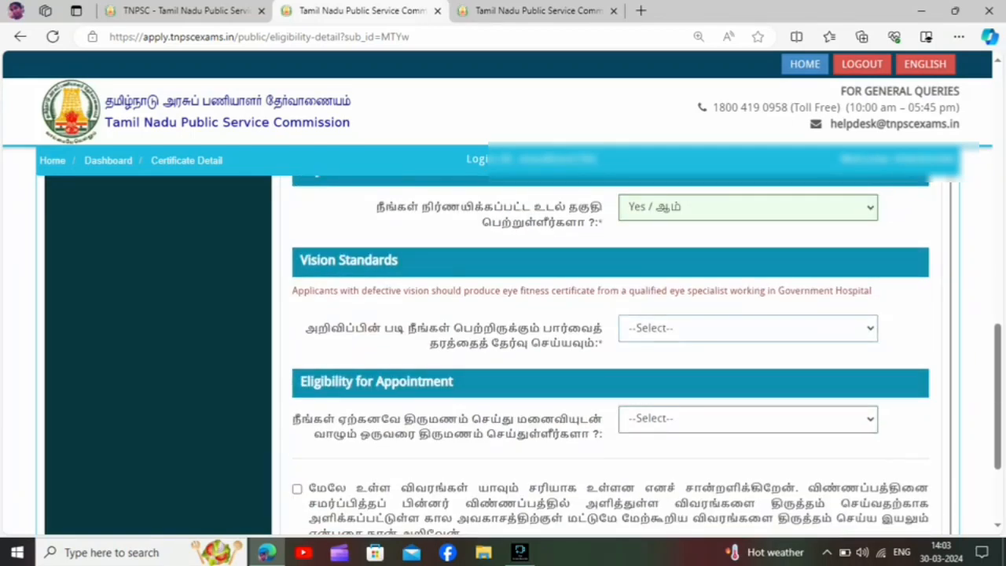
left_click(748, 328)
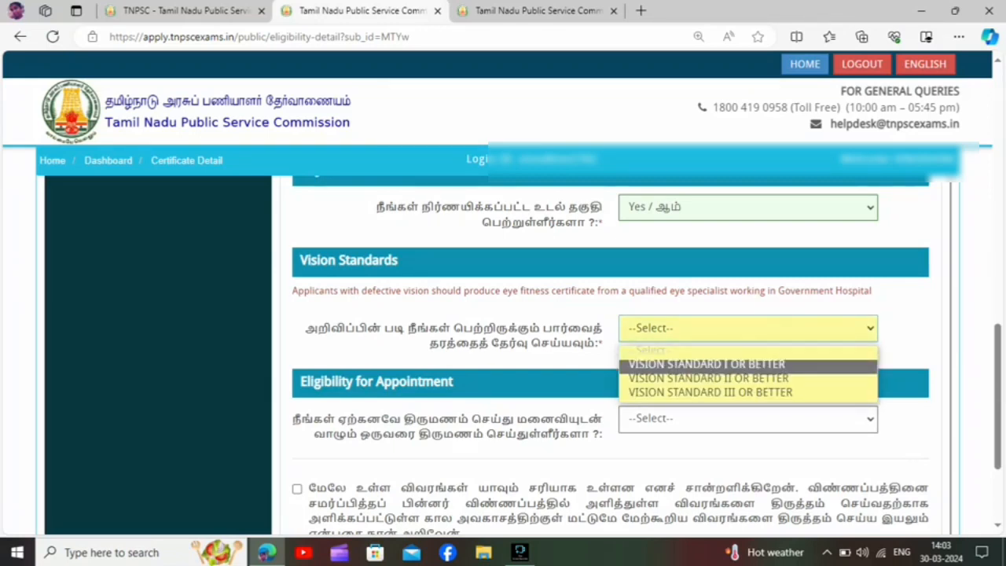
left_click(710, 392)
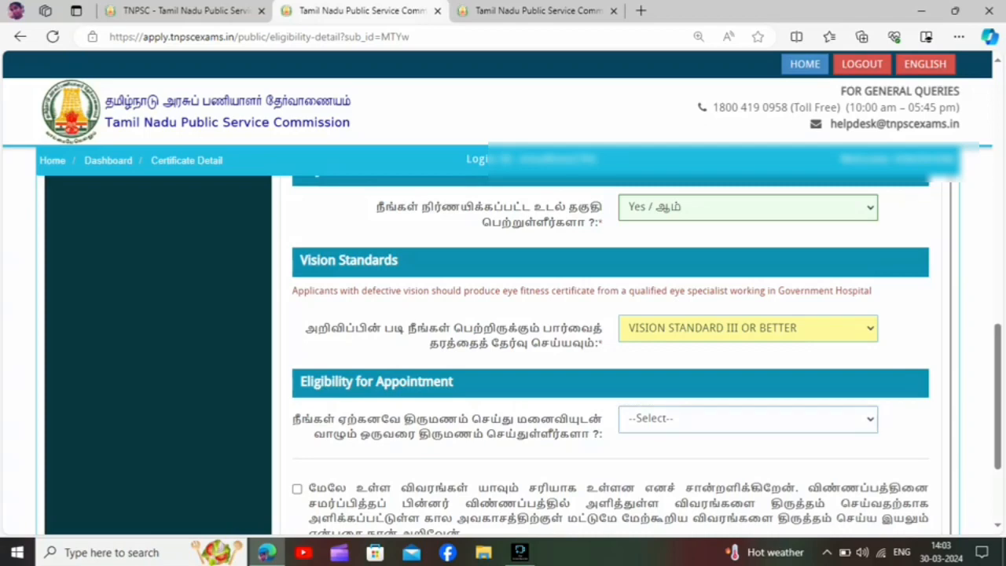
Try answering Yes to the Eligibility for Appointment question about marrying a person with a living spouse.
left_click(748, 419)
left_click(710, 458)
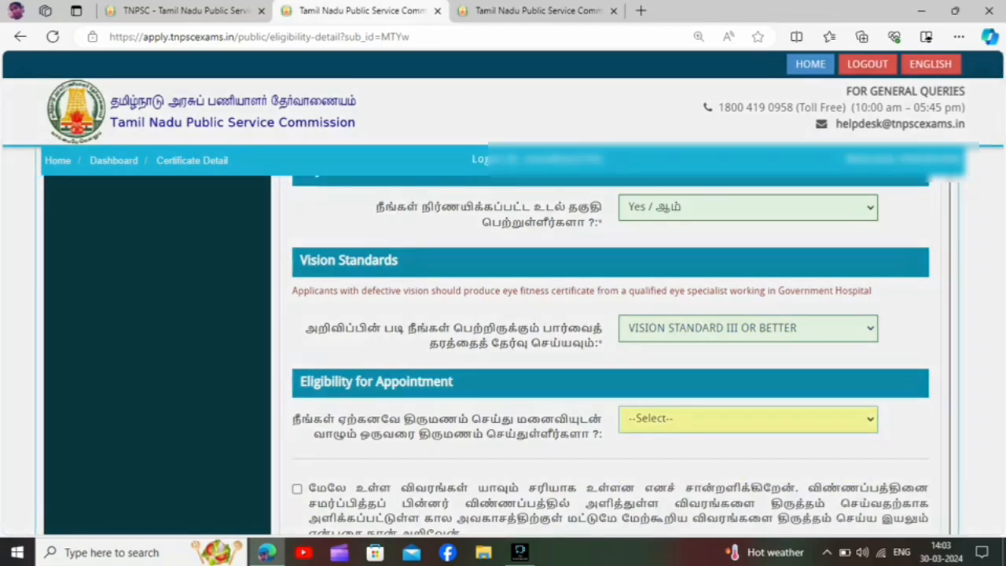
key("Return")
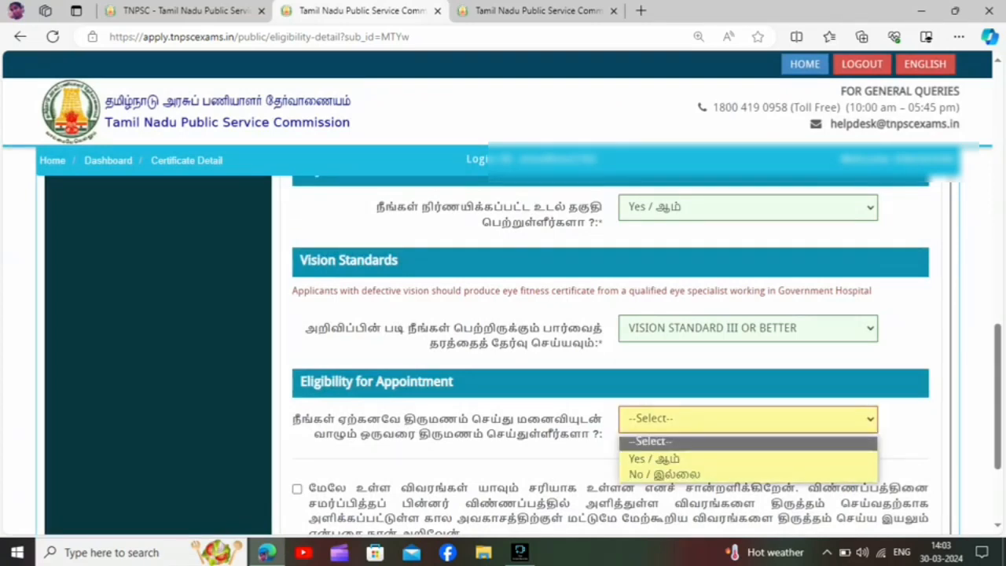
Answer No to the Eligibility for Appointment question, then accept the declaration and save the eligibility details.
left_click(710, 474)
scroll(610, 354, "down", 3)
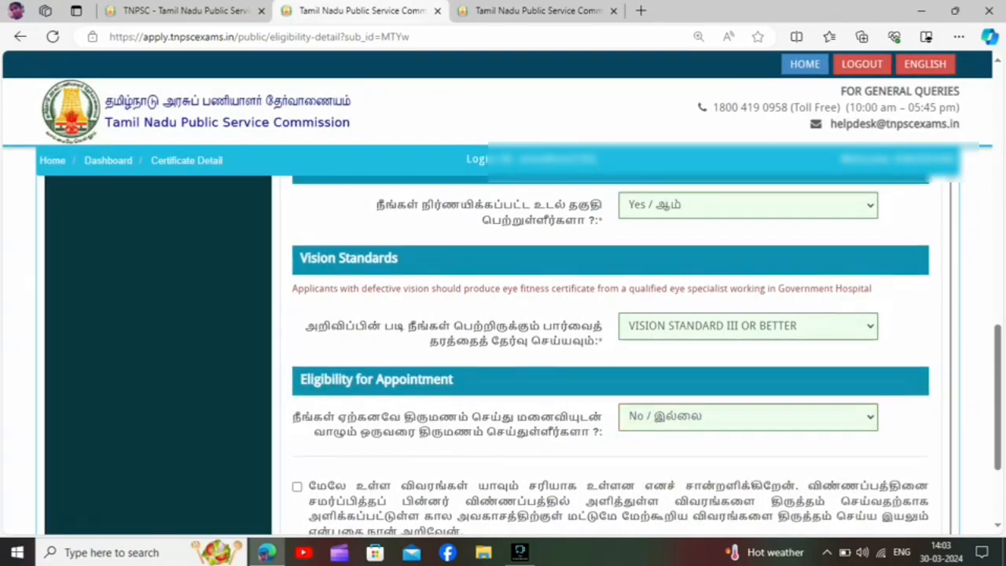
left_click(297, 331)
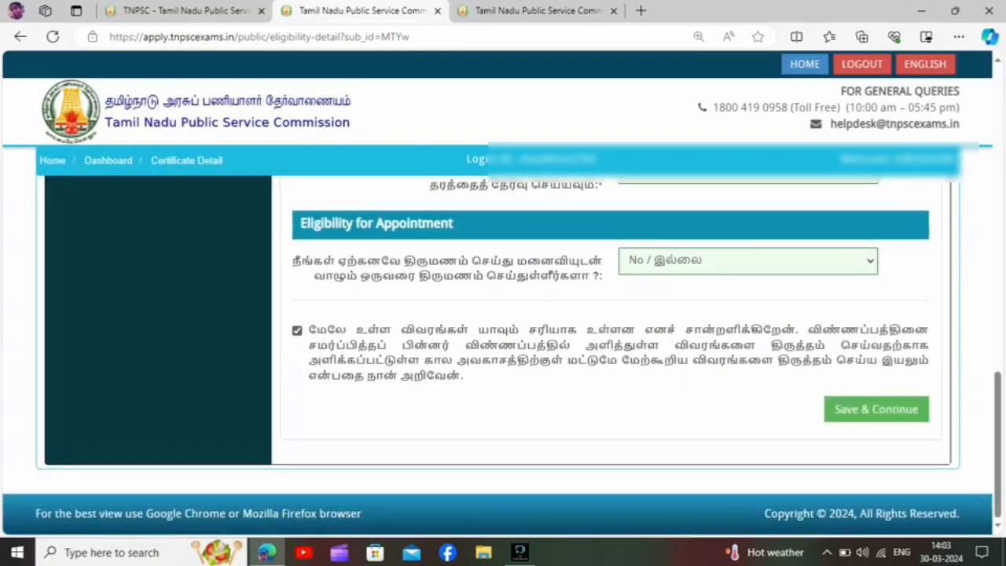
left_click(877, 409)
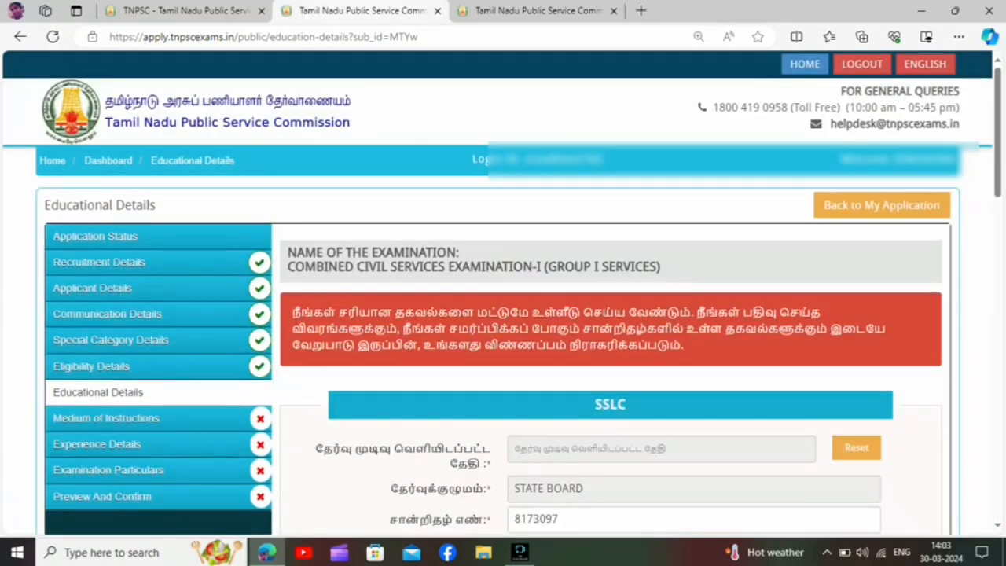
Set the SSLC result publication date to 19-05-2017 and answer Yes to having passed with Tamil as a subject.
scroll(610, 354, "down", 2)
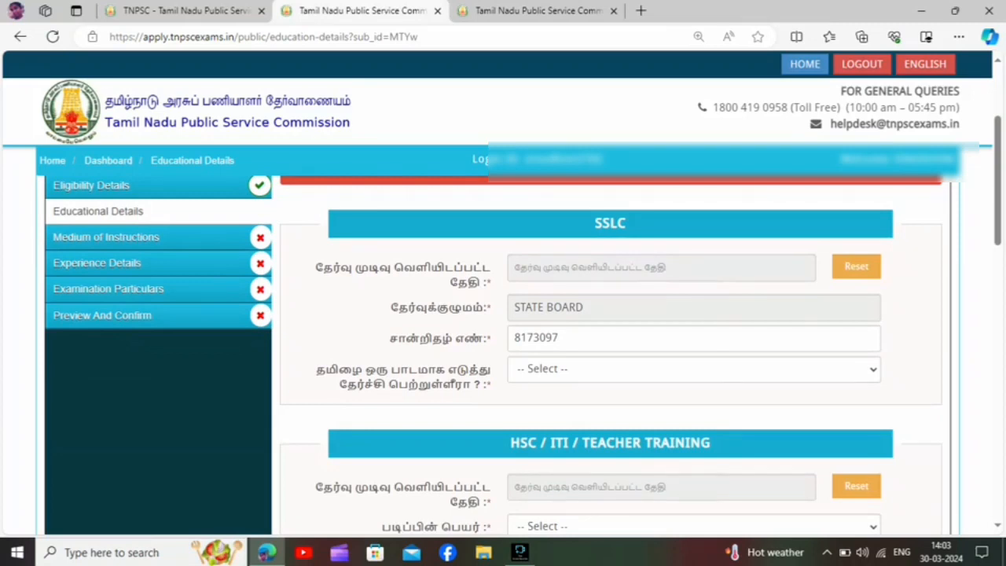
left_click(661, 268)
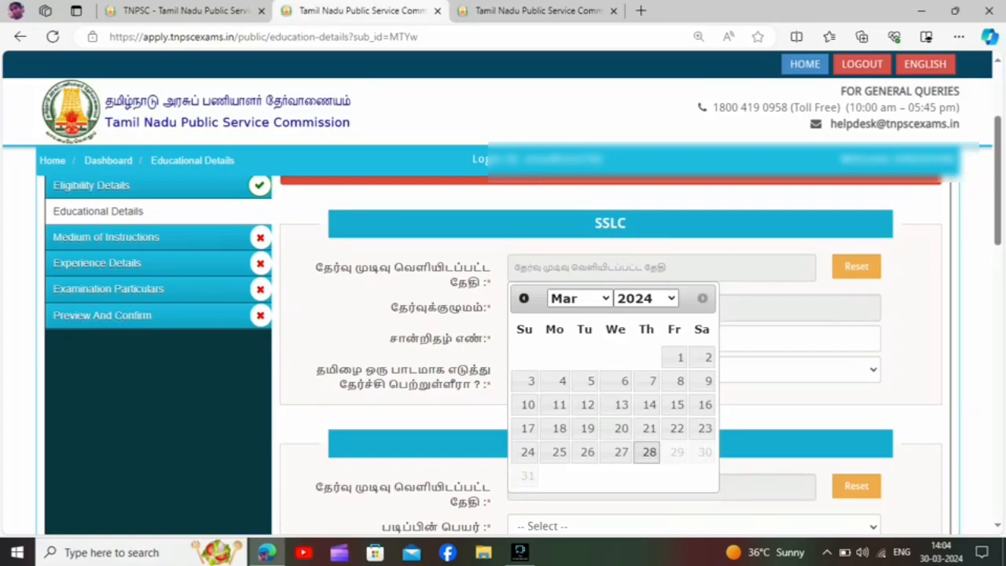
left_click(646, 298)
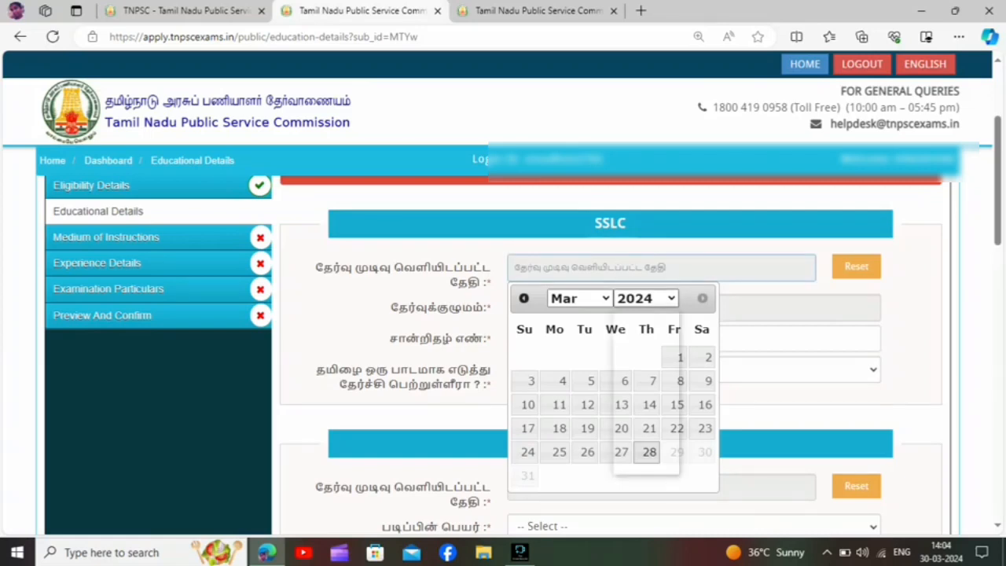
left_click(633, 351)
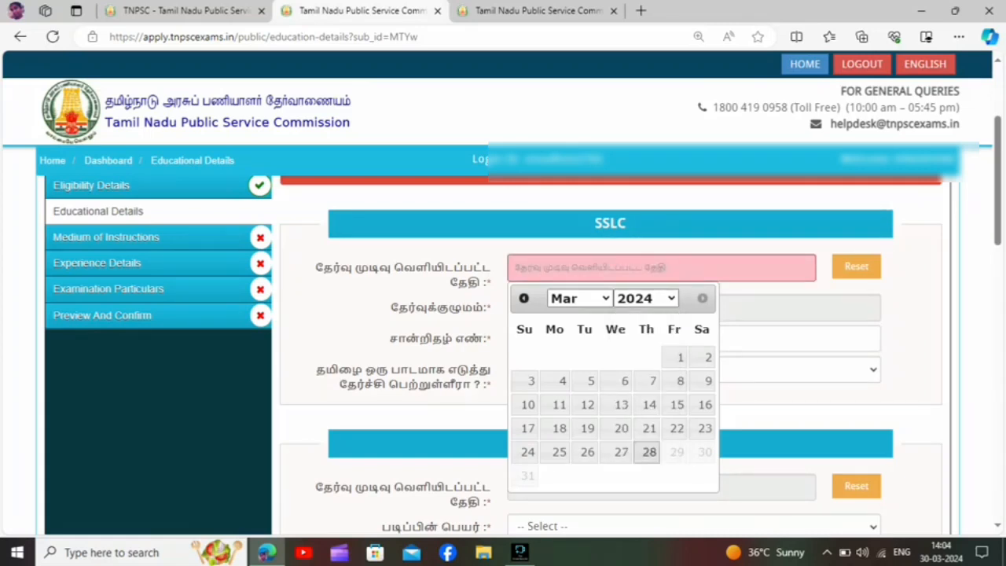
left_click(579, 299)
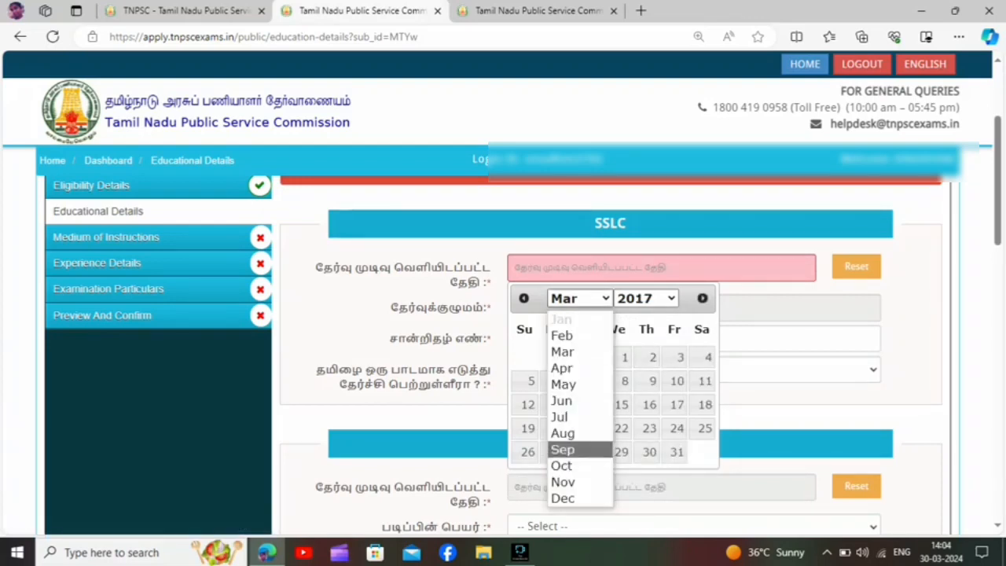
left_click(563, 385)
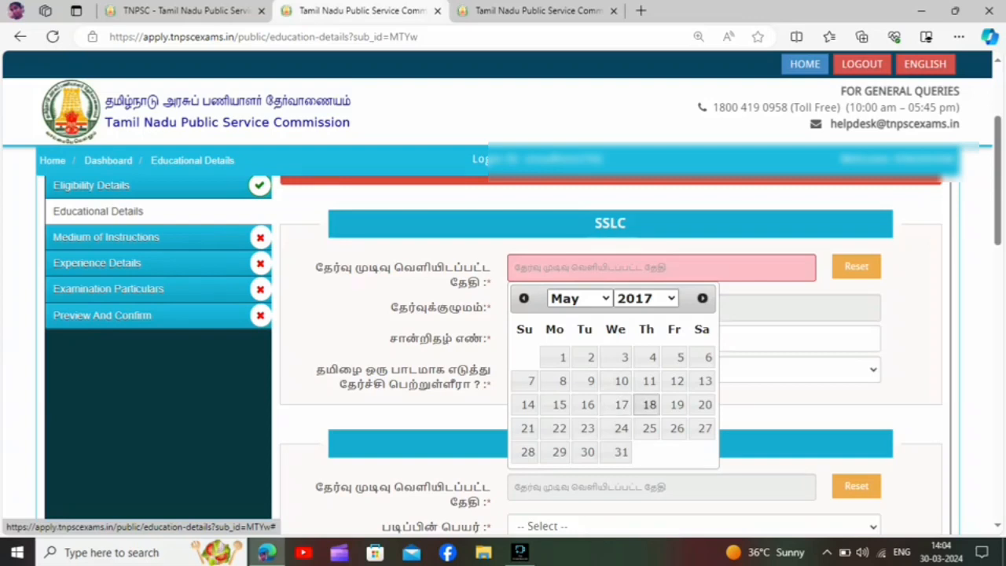
left_click(677, 404)
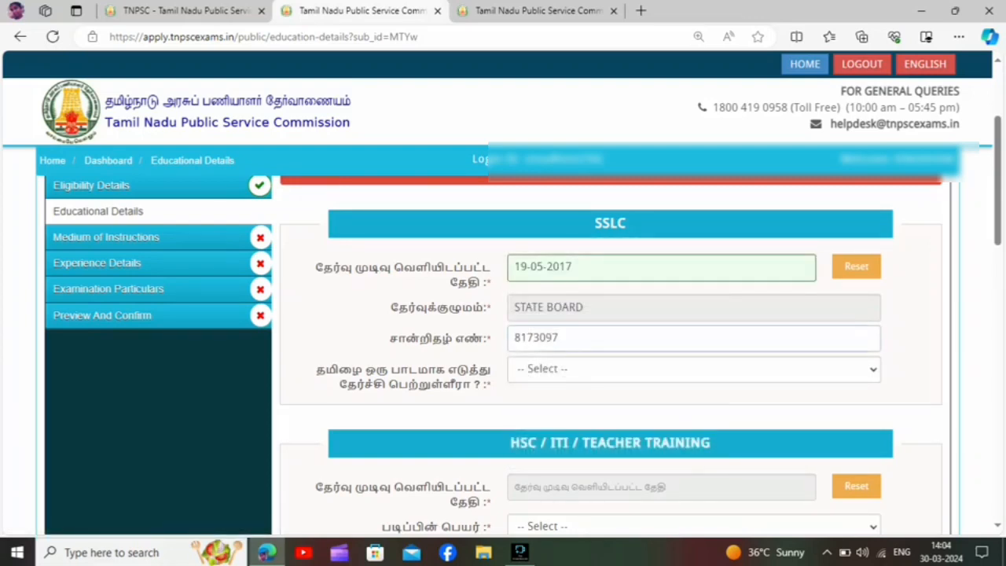
left_click(693, 369)
left_click(676, 409)
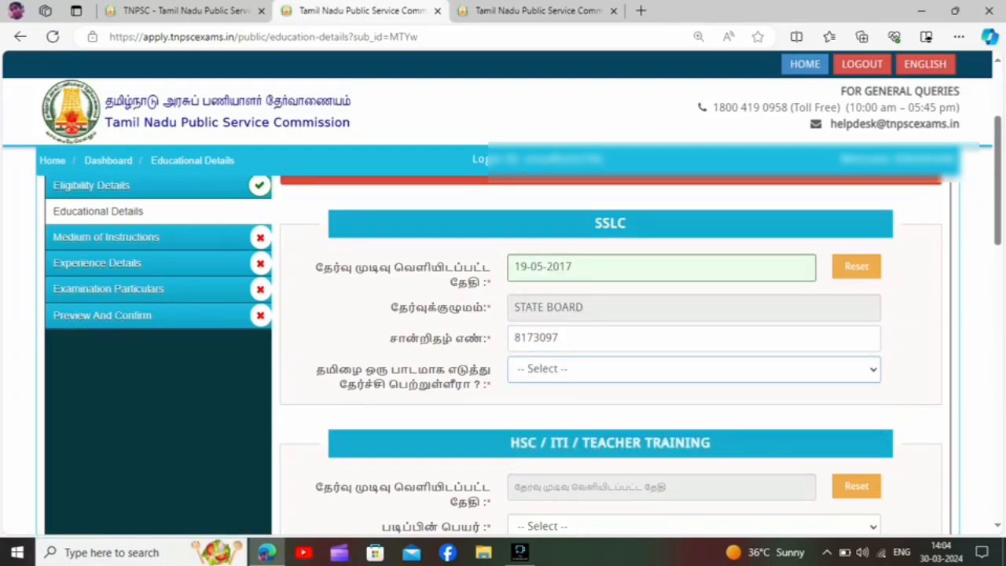
Set the result publication date in the HSC / ITI / Teacher Training section to the result day in April 2019.
scroll(524, 330, "down", 3)
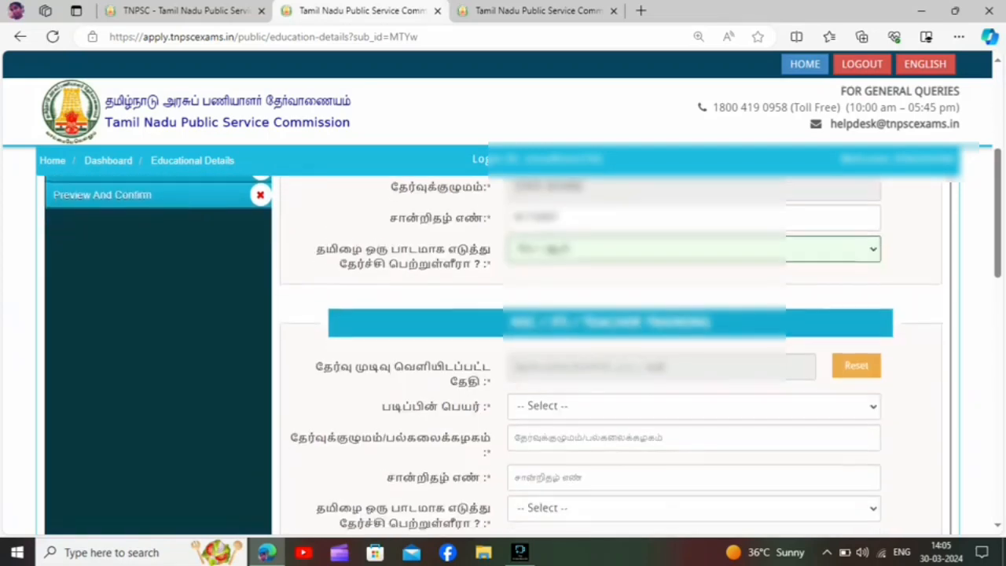
scroll(524, 330, "down", 1)
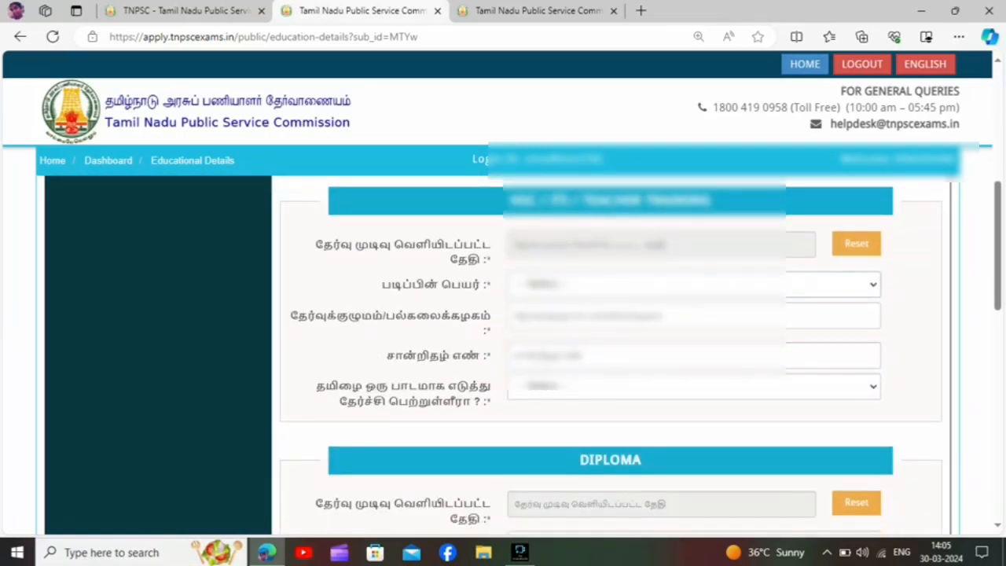
left_click(620, 245)
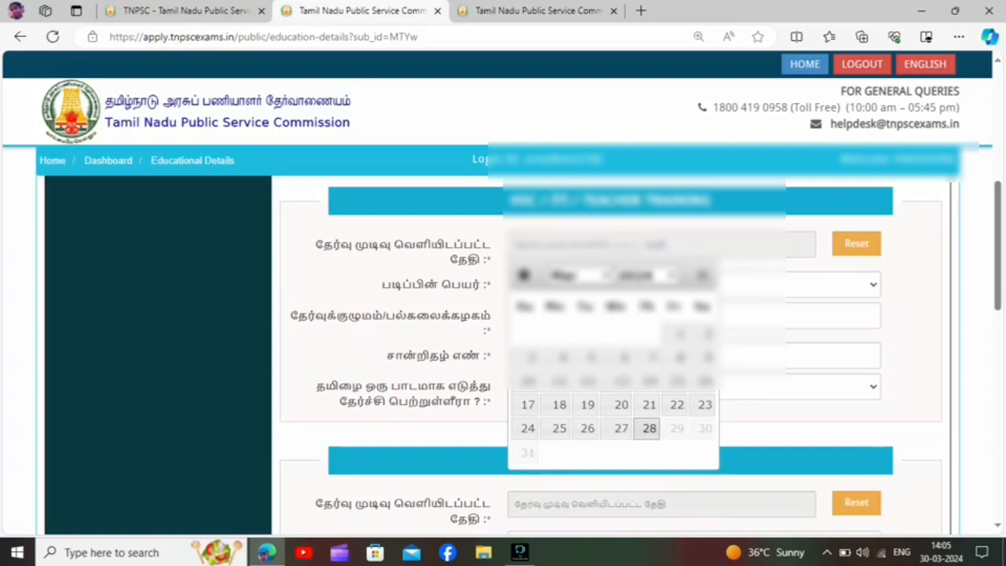
left_click(638, 275)
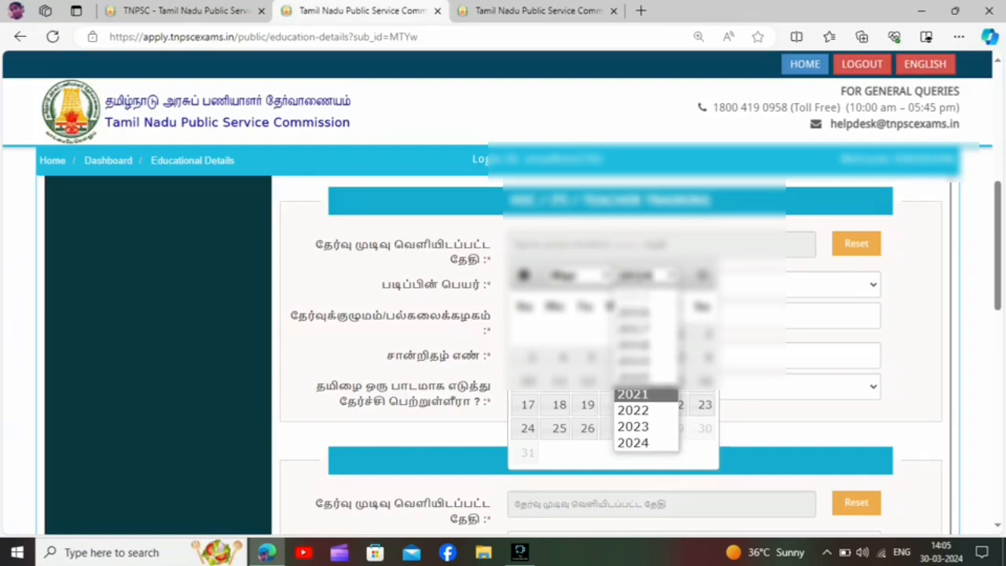
left_click(638, 361)
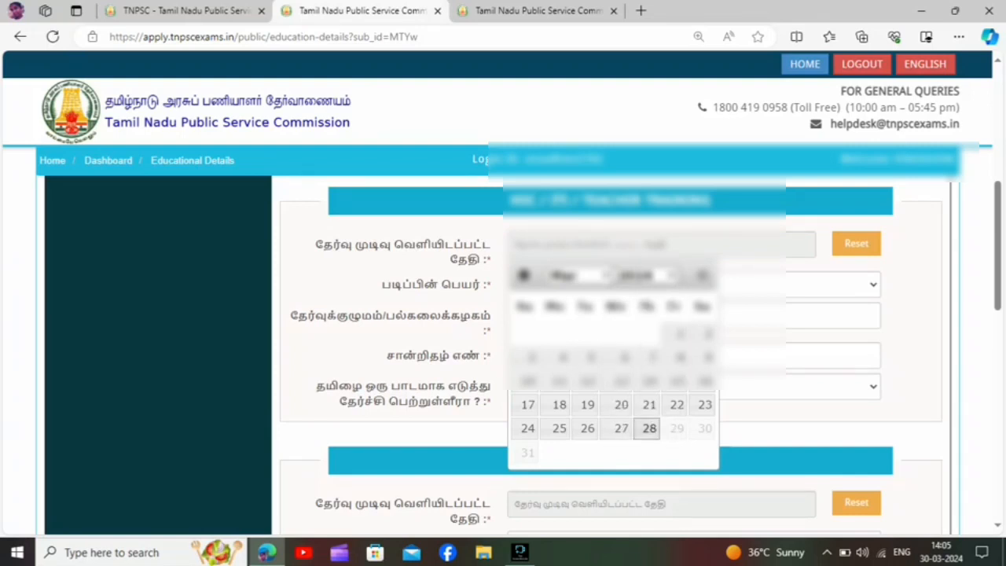
left_click(580, 275)
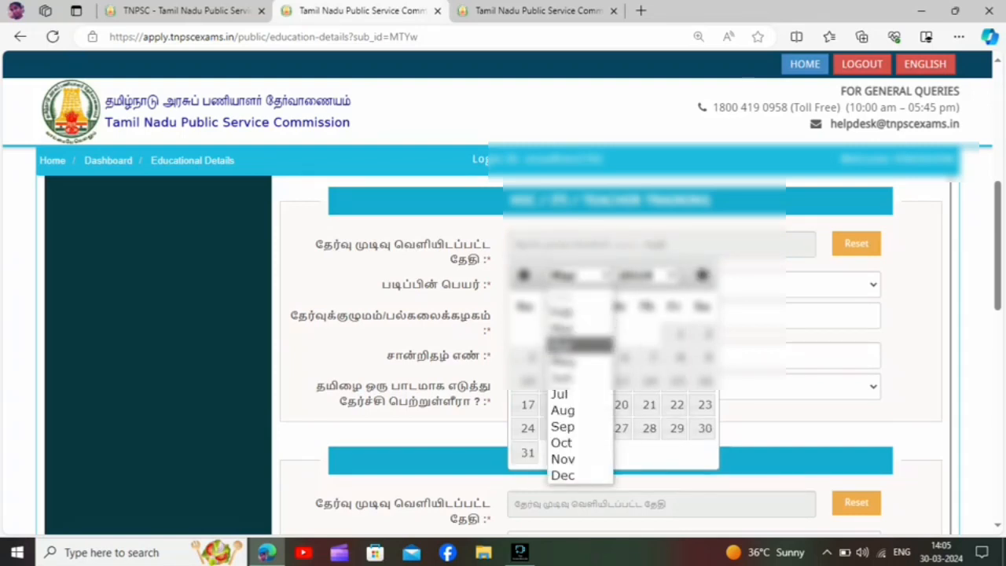
left_click(580, 345)
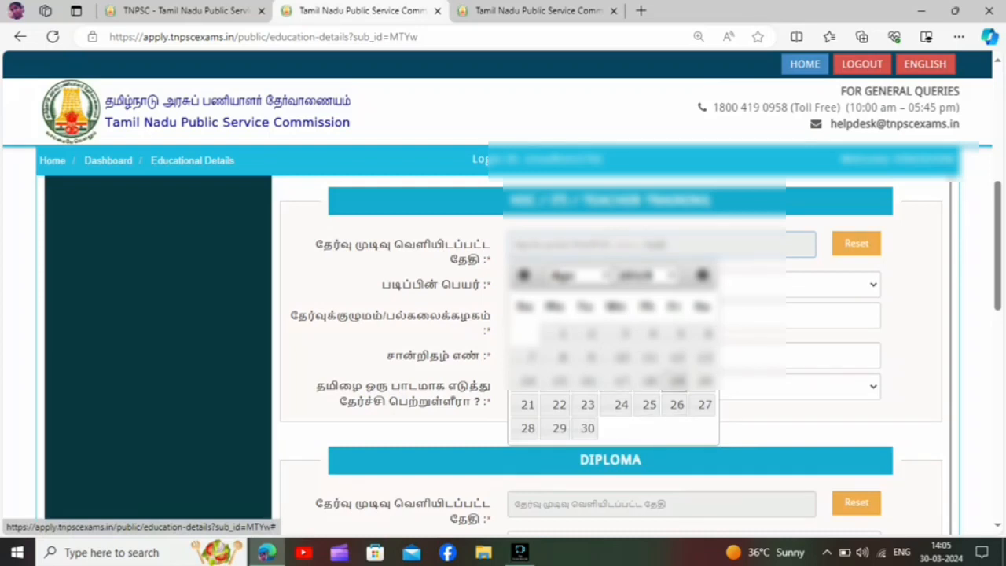
left_click(677, 404)
Choose the PRE UNIVERSITY option as the HSC course name and enter STATE BOARD as the board or university.
left_click(668, 285)
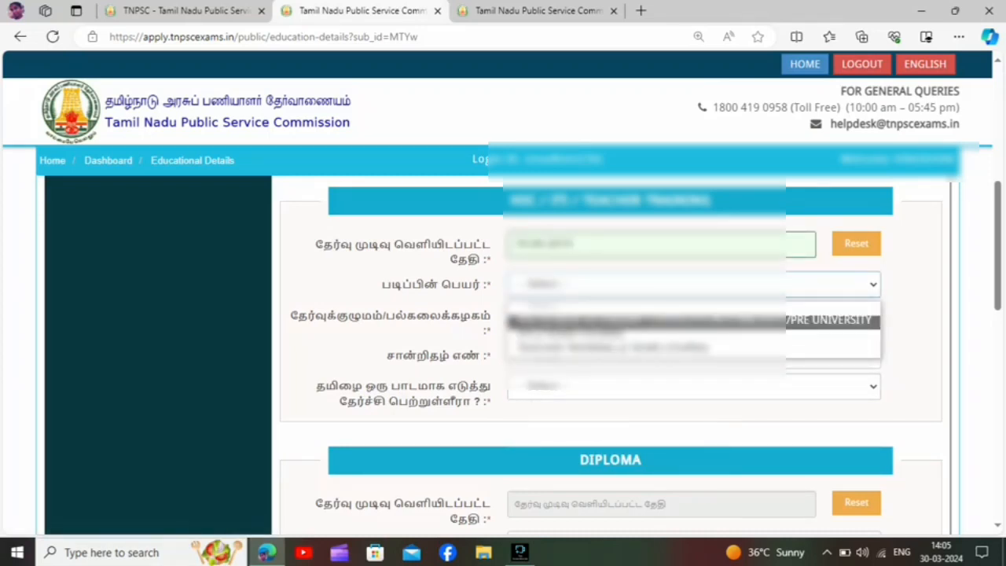
left_click(668, 320)
left_click(668, 316)
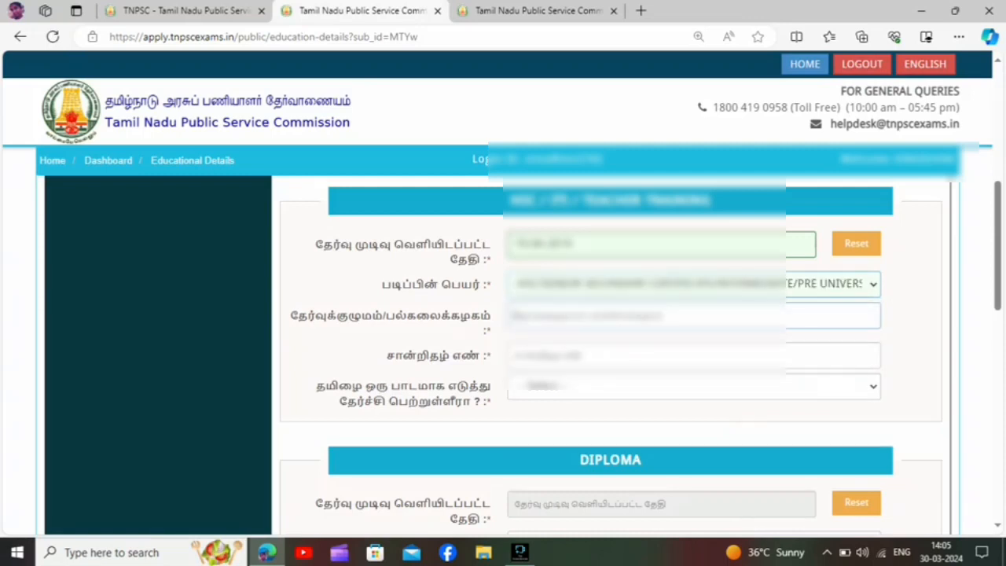
type("STAT")
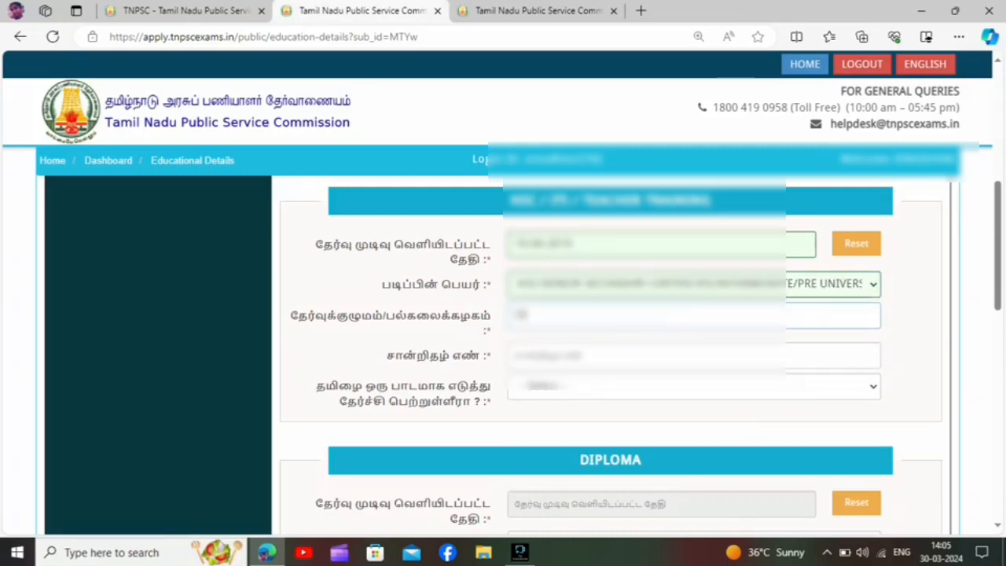
type("E BOARD")
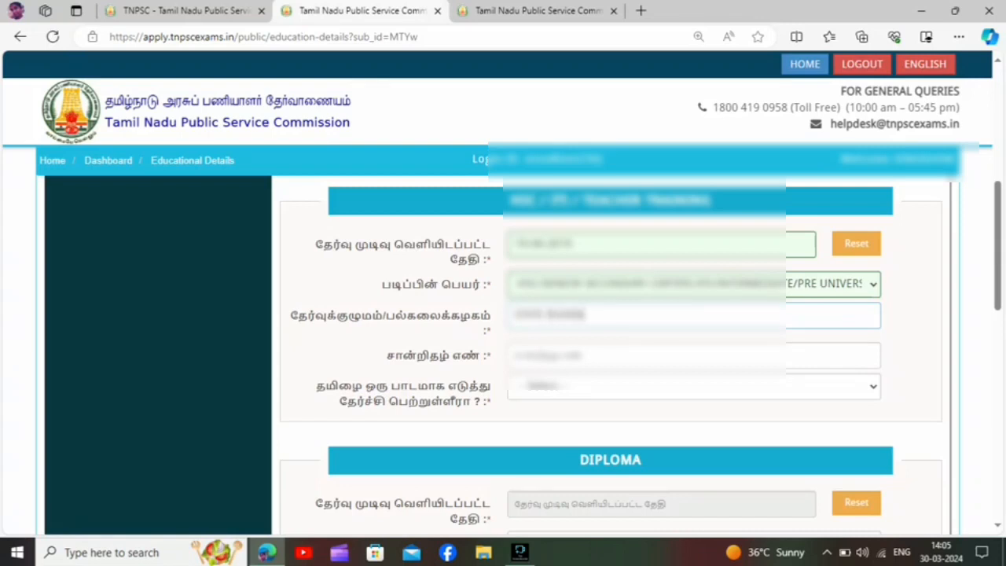
key("Tab")
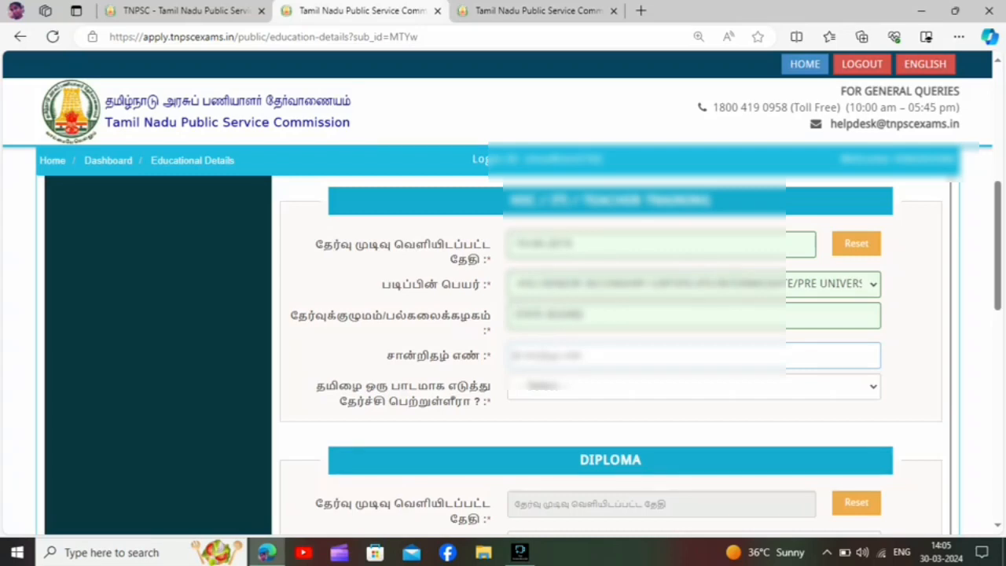
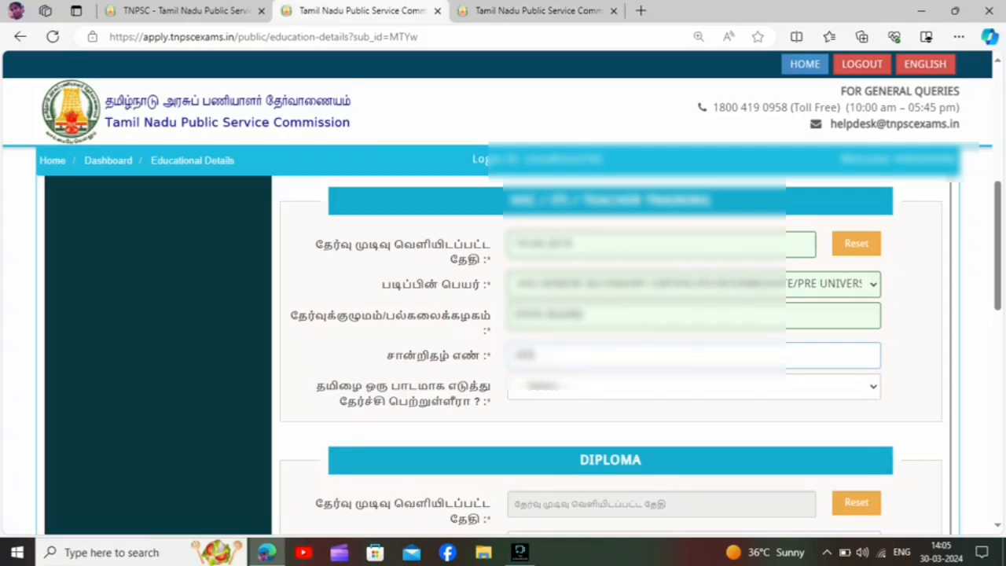
Enter the HSC certificate number and answer Yes to having passed with Tamil as a subject.
left_click(694, 387)
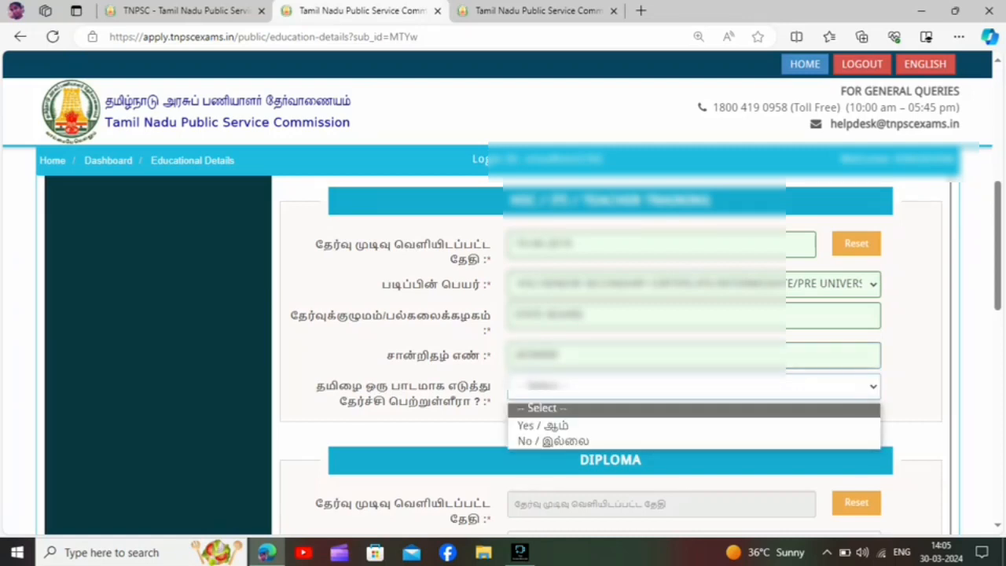
left_click(550, 426)
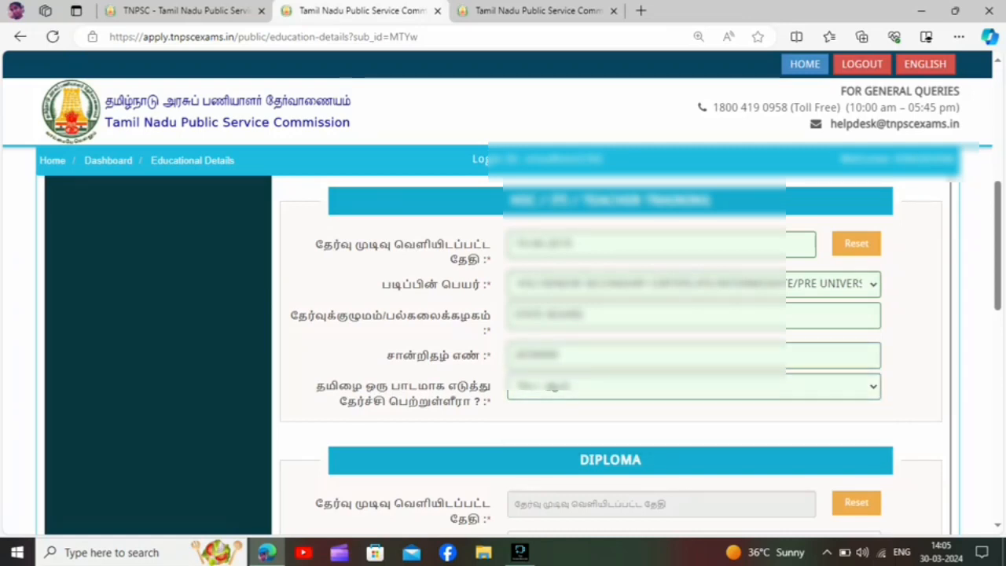
Declare in the Degree - Completed / Final Year section that the prescribed qualification has been passed, rather than awaiting final-year results.
scroll(610, 354, "down", 1)
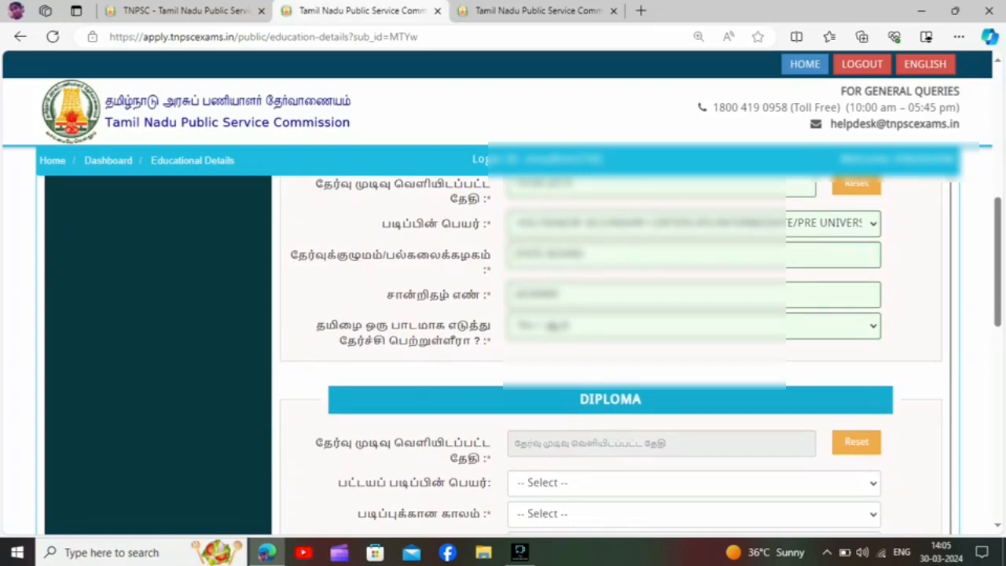
scroll(610, 354, "down", 7)
scroll(610, 354, "up", 1)
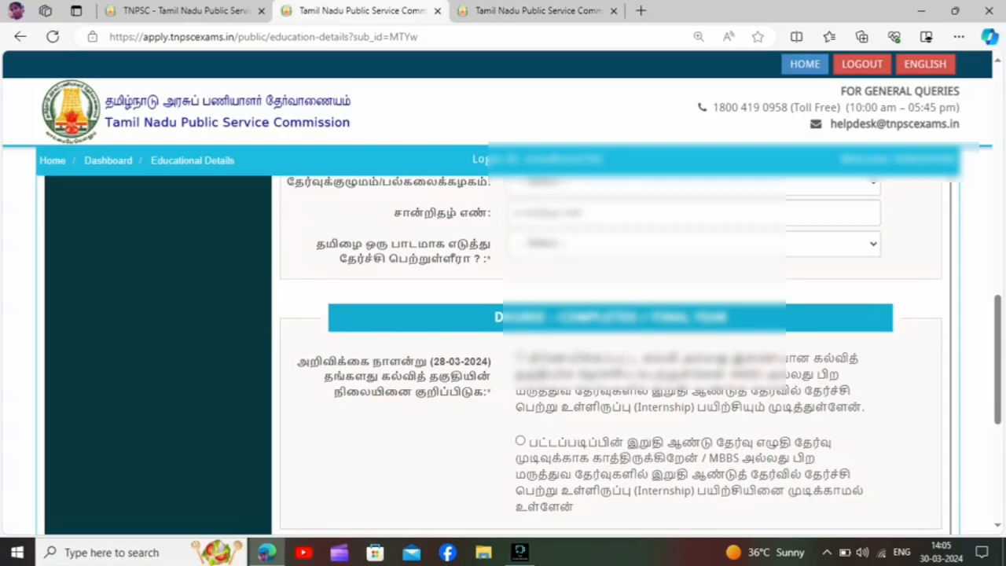
left_click(520, 357)
left_click(521, 441)
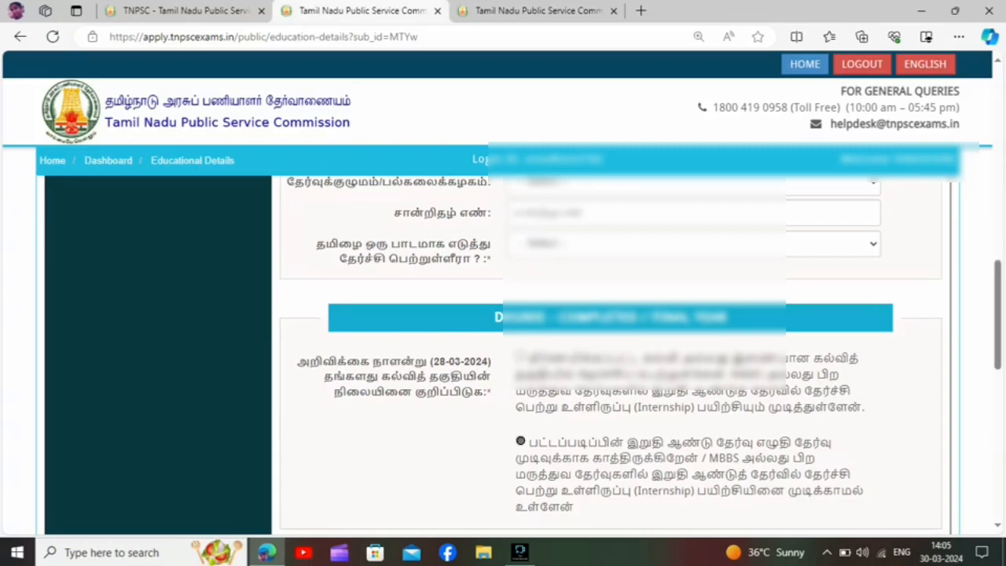
left_click(520, 357)
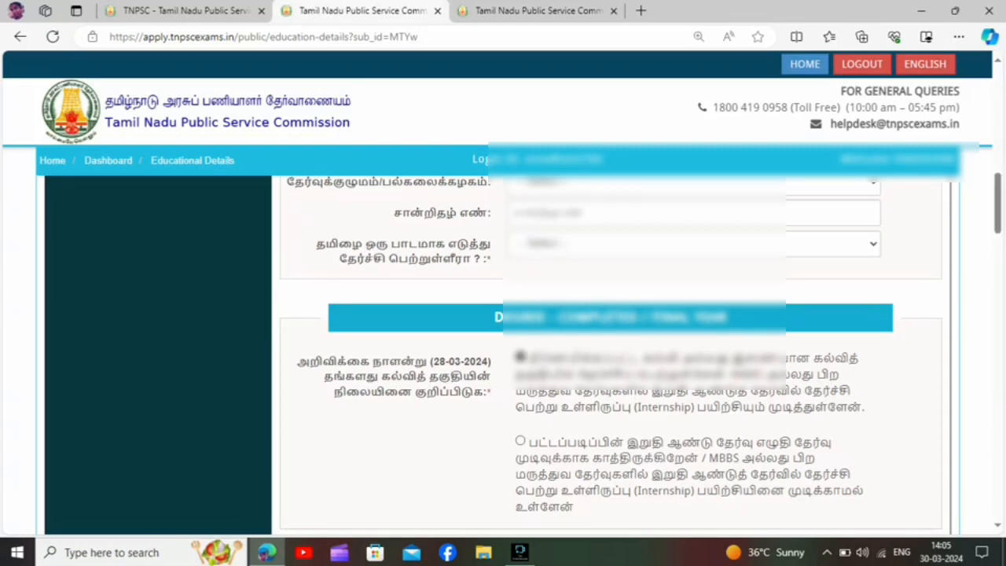
Set the result publication date in the UG Degree section to 08-11-2022.
scroll(610, 354, "down", 4)
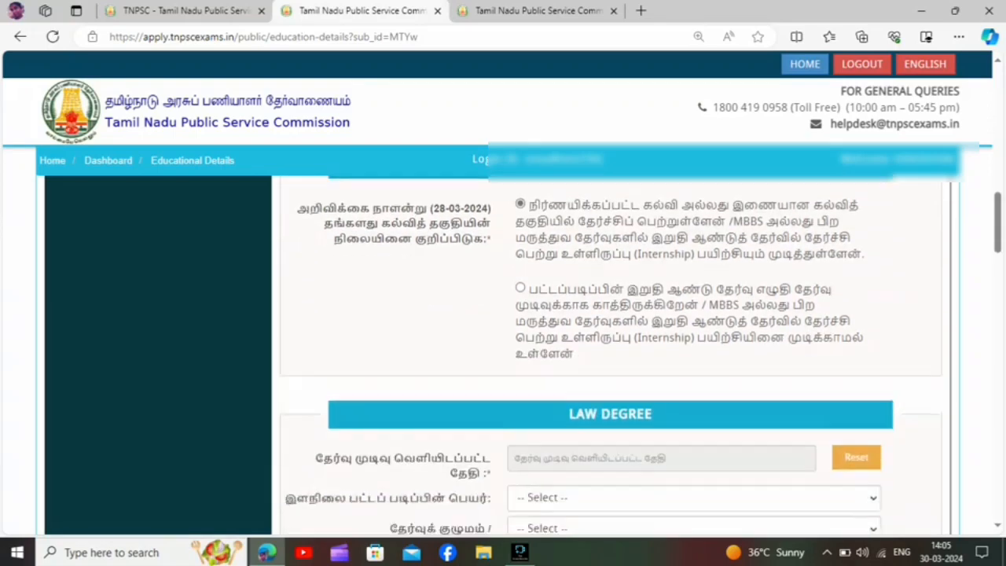
scroll(610, 353, "down", 5)
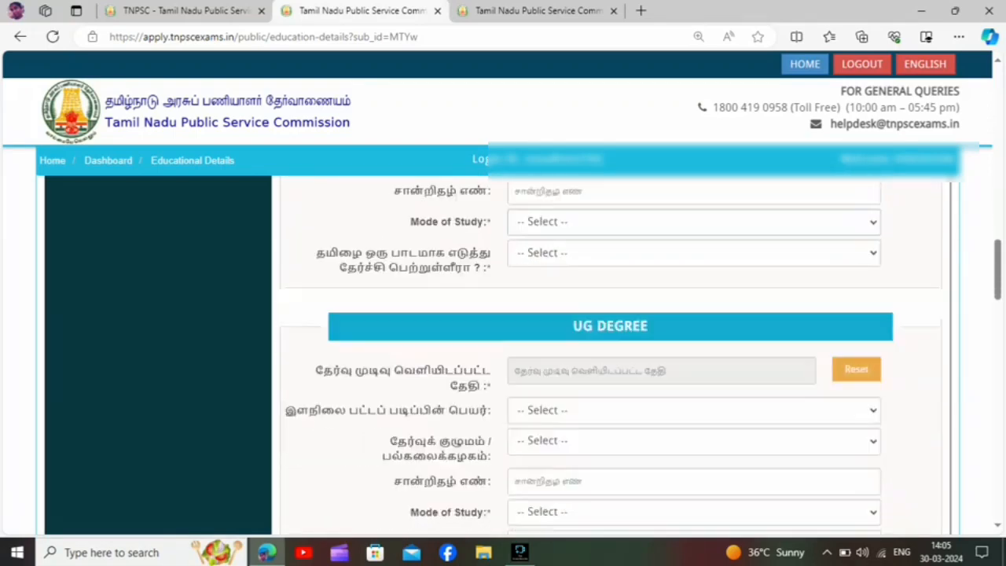
left_click(662, 237)
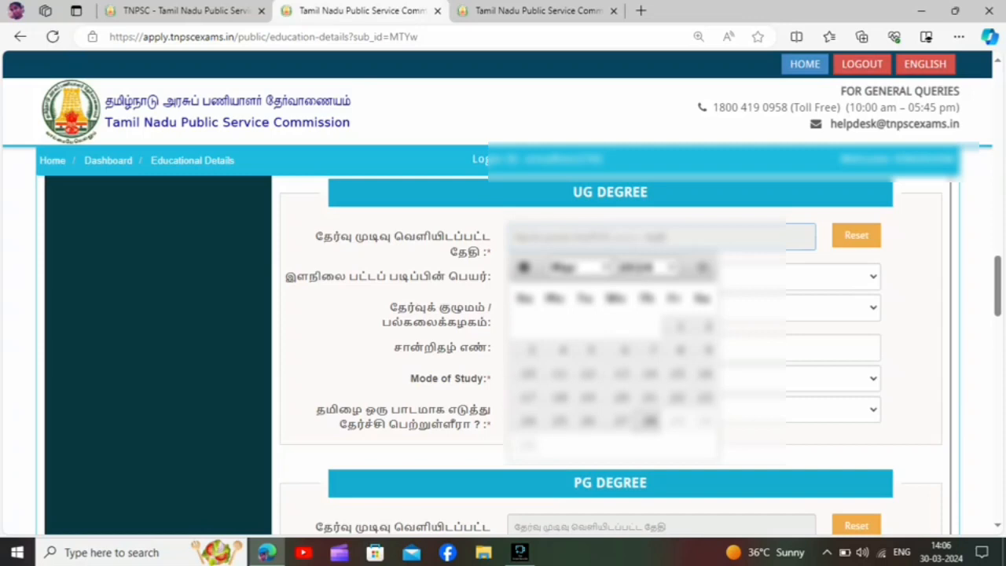
left_click(646, 268)
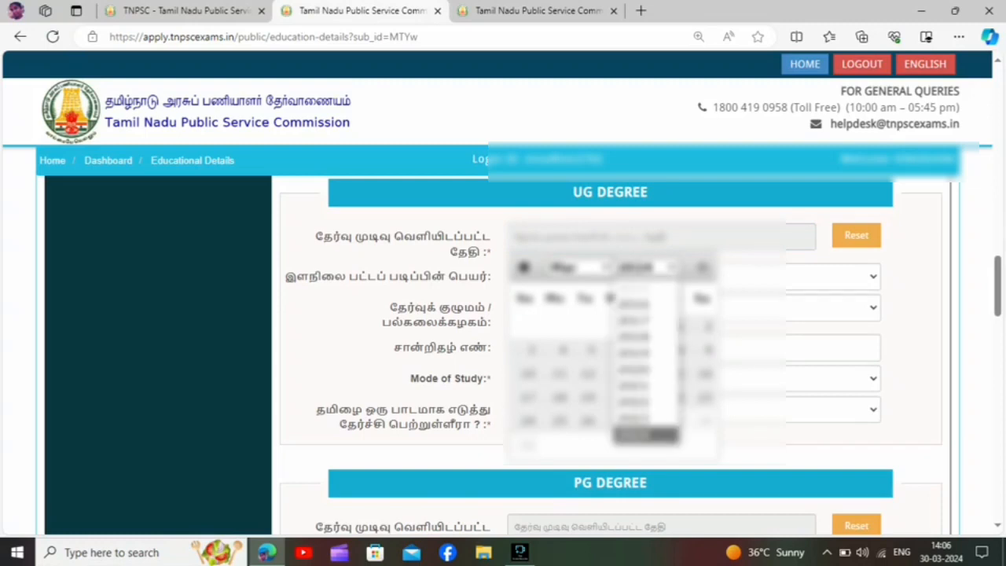
left_click(648, 402)
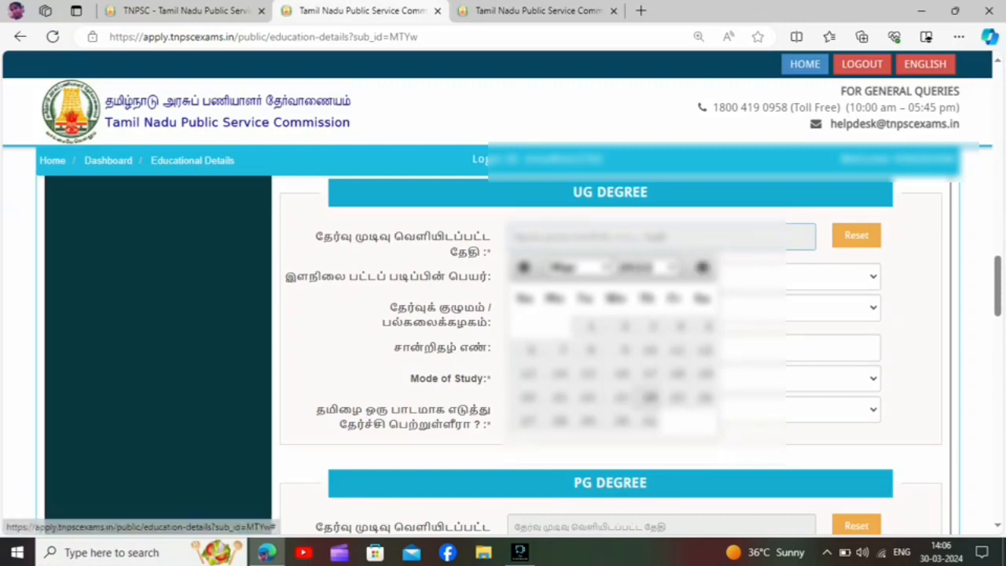
left_click(578, 268)
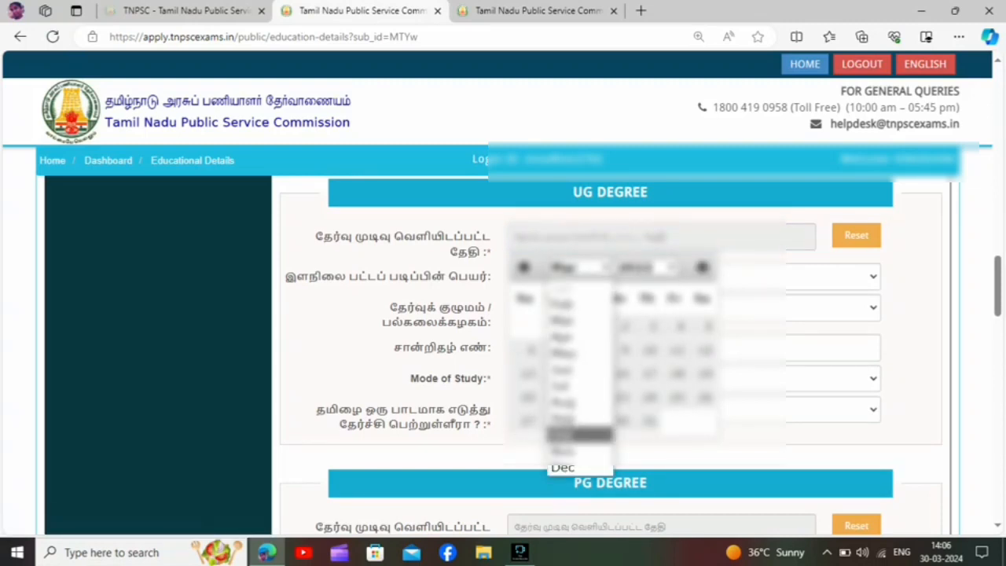
left_click(578, 451)
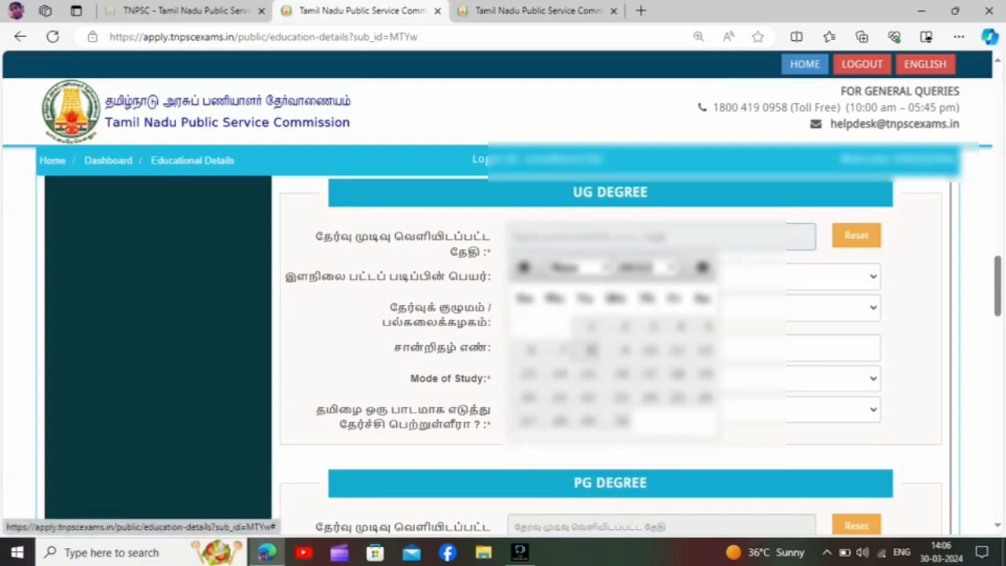
left_click(589, 350)
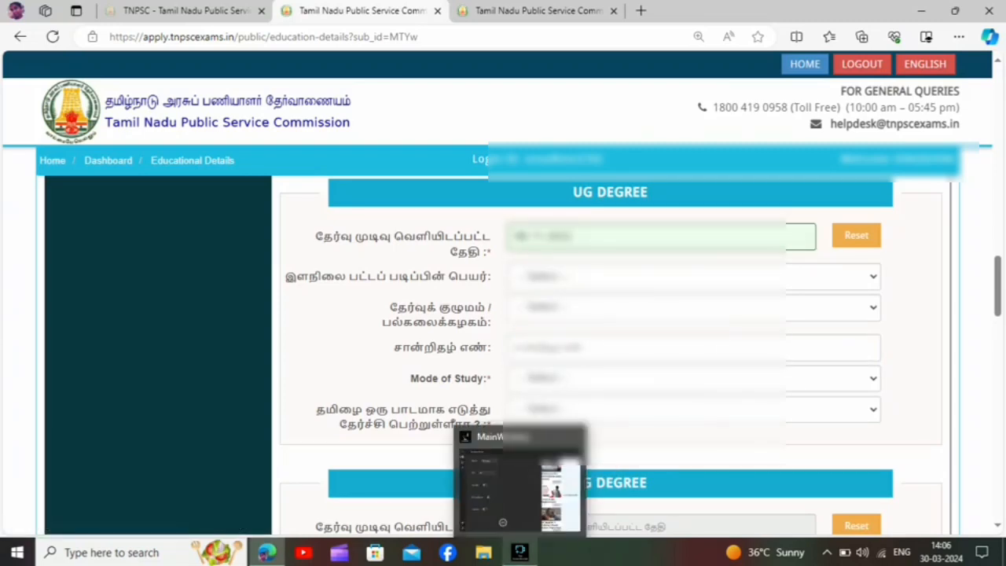
left_click(519, 552)
left_click(822, 29)
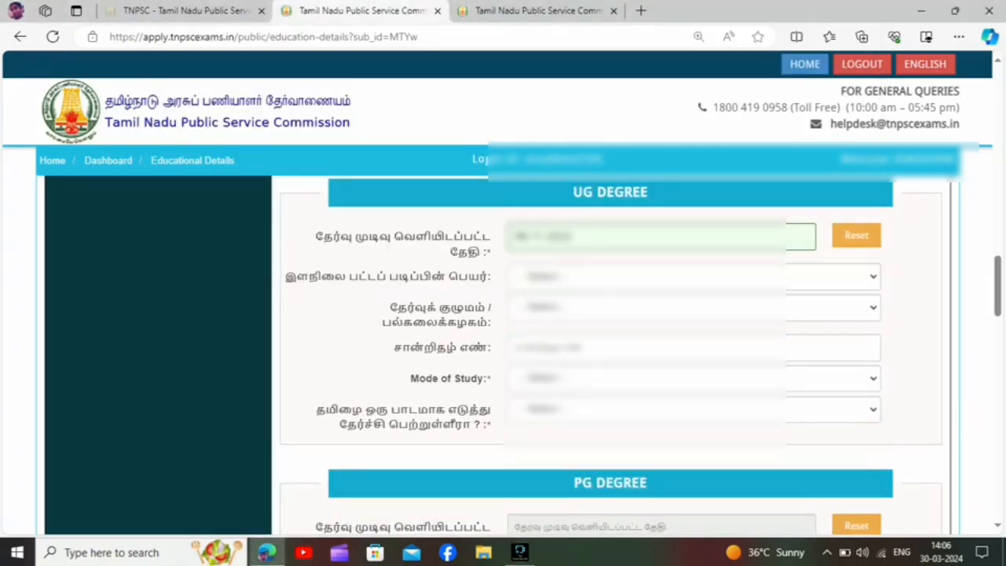
Choose Bachelor of Science (B.Sc) as the undergraduate degree name in the UG Degree section.
left_click(693, 277)
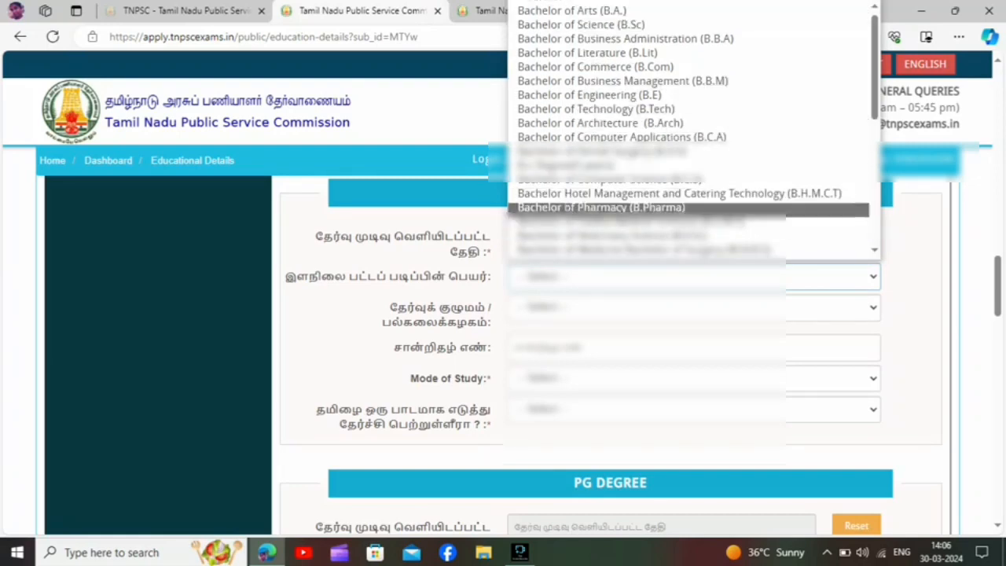
key("Down")
key("Down")
key("Down")
key("Down")
key("Down")
key("Down")
key("Down")
key("Down")
key("Down")
key("Down")
key("Down")
key("Down")
key("Down")
key("Down")
key("Down")
key("Down")
key("Down")
key("Down")
key("Down")
key("Down")
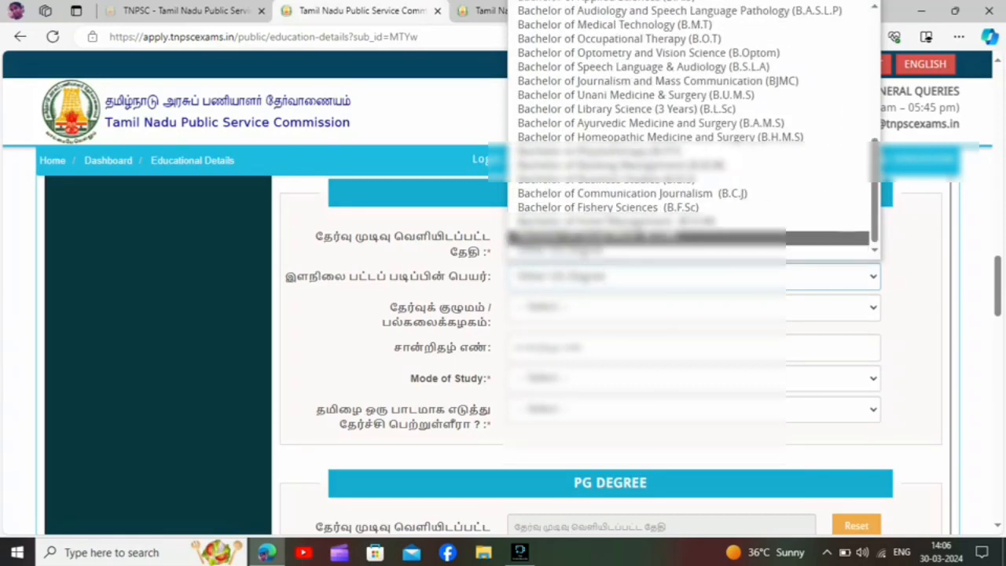
key("Up")
key("Up")
key("Up")
key("Up")
key("Up")
key("Up")
key("Up")
key("Up")
key("Up")
key("Up")
key("Up")
key("Up")
key("Up")
key("Up")
key("Up")
key("Up")
key("Up")
key("Up")
key("Up")
key("Up")
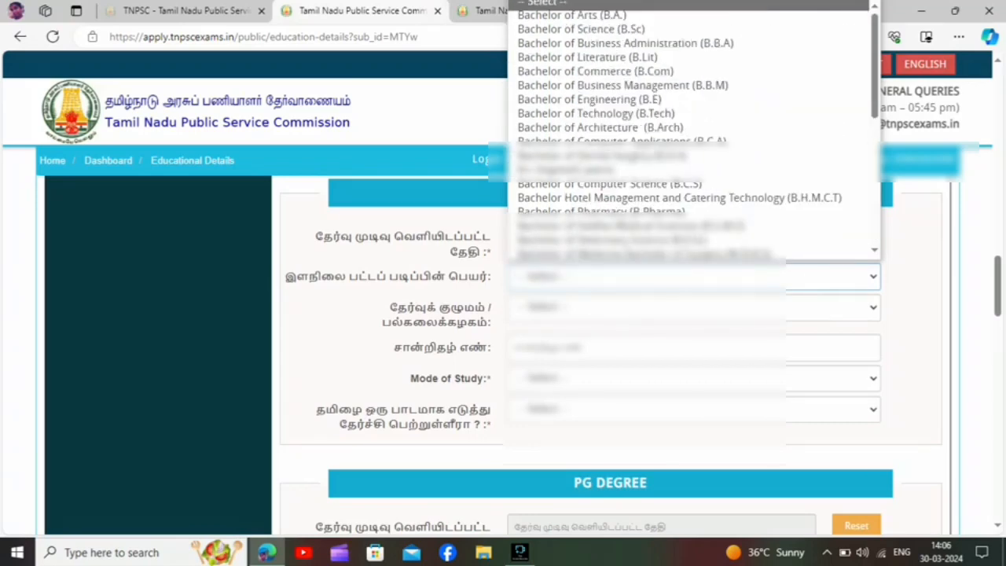
key("Down")
key("Down")
key("Return")
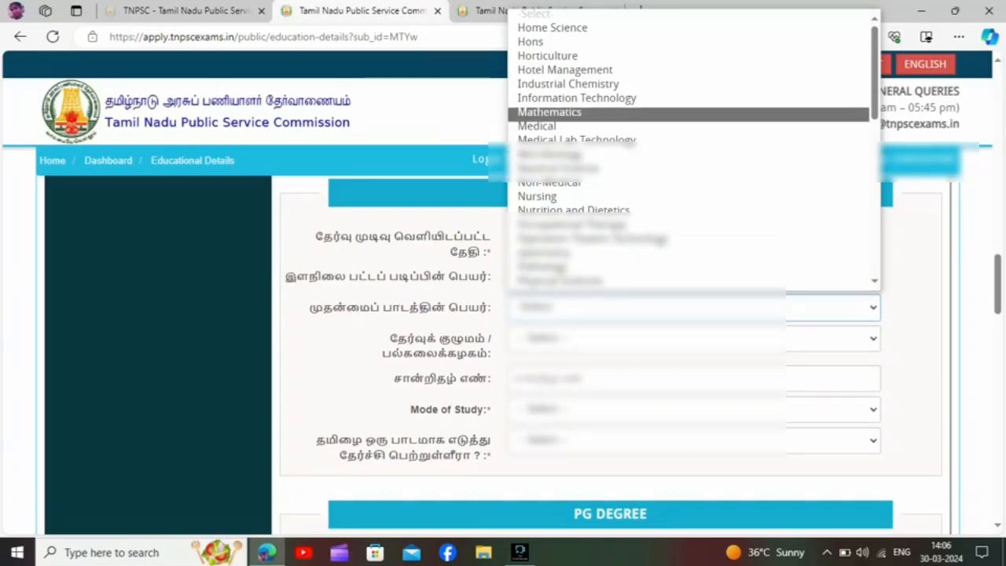
Choose Mathematics as the UG degree's main subject and University of Madras as its board or university.
key("Down")
key("Down")
key("Down")
key("Down")
key("Down")
key("Down")
key("Down")
key("Down")
key("Down")
key("Down")
key("Down")
key("Down")
key("Down")
key("Down")
key("Down")
key("Down")
key("Down")
key("Down")
key("Down")
key("Down")
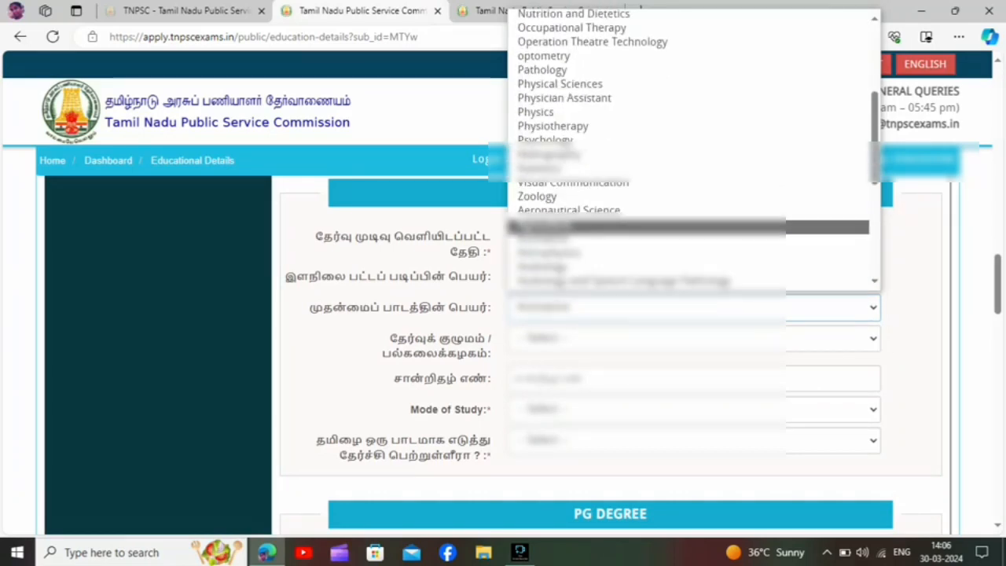
key("Up")
key("Up")
key("Up")
key("Up")
key("Up")
key("Up")
key("Up")
key("Up")
key("Up")
key("Up")
key("Up")
key("Up")
key("Up")
key("Up")
key("Up")
key("Up")
key("Up")
key("Up")
key("Up")
key("Up")
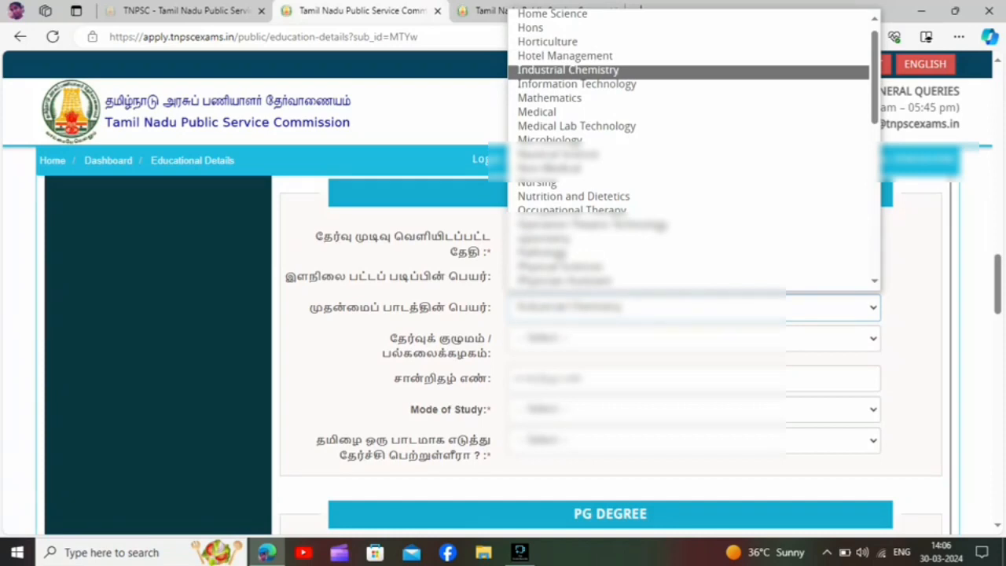
key("Down")
key("Down")
key("Return")
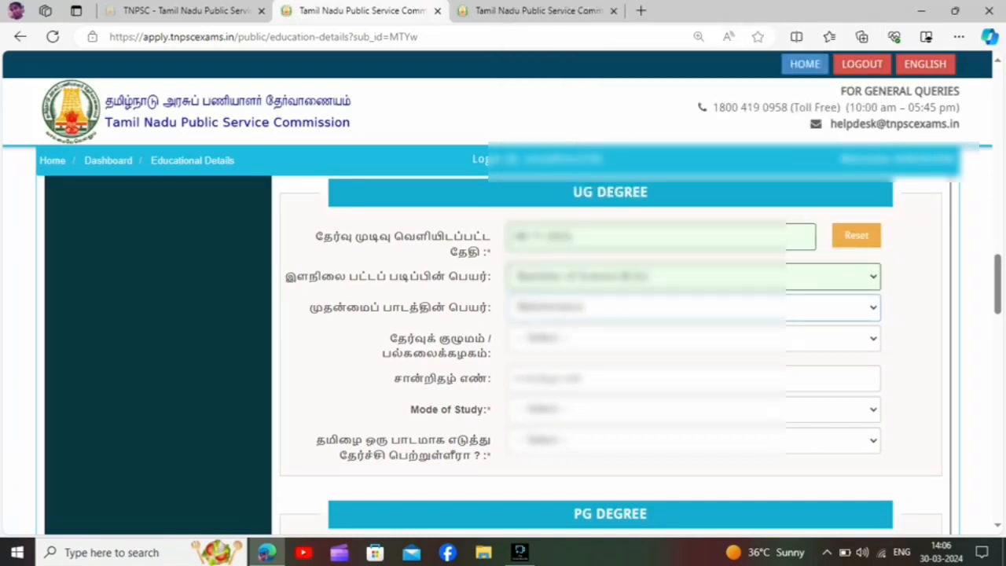
left_click(644, 339)
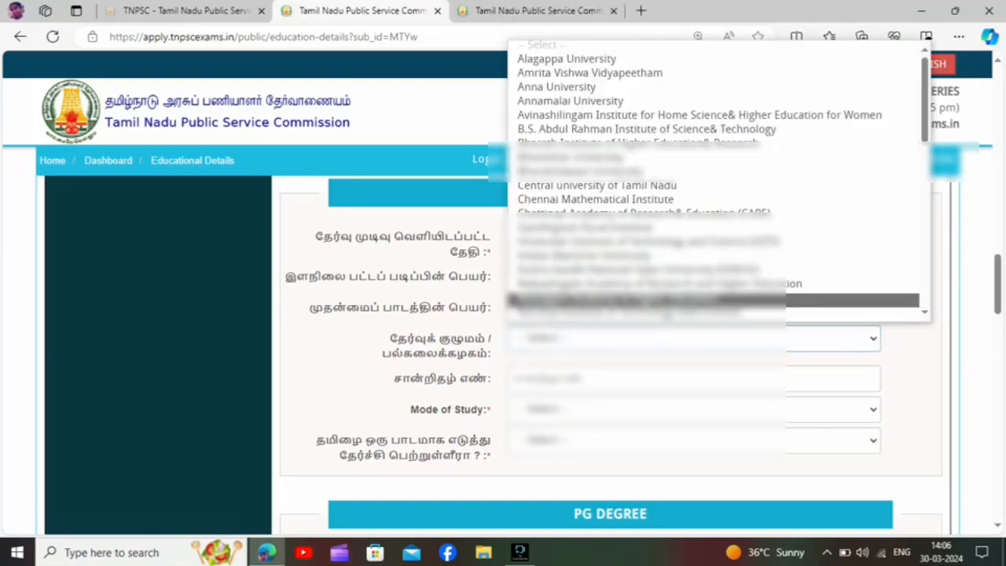
key("u")
key("Return")
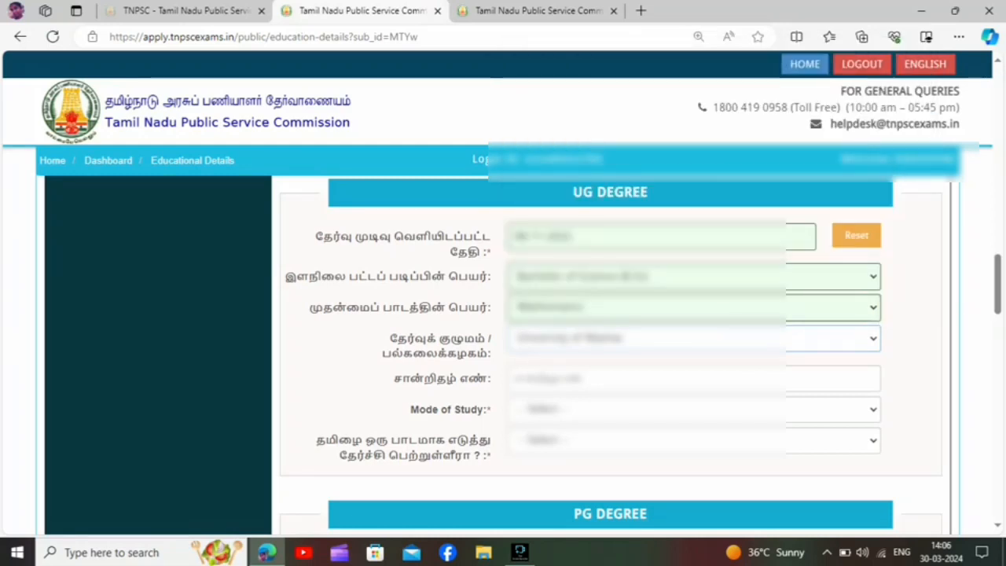
Enter the certificate number of the UG degree.
key("Tab")
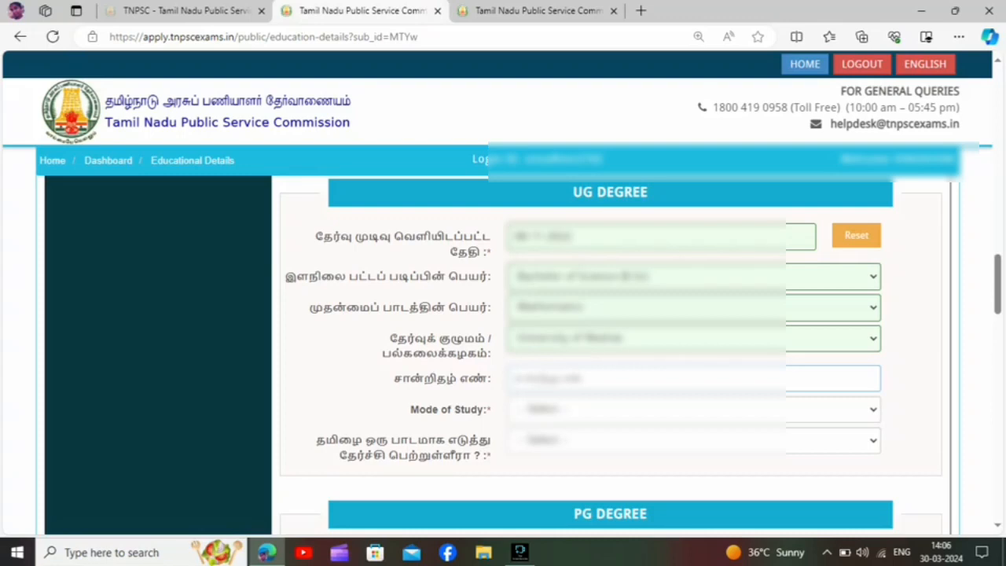
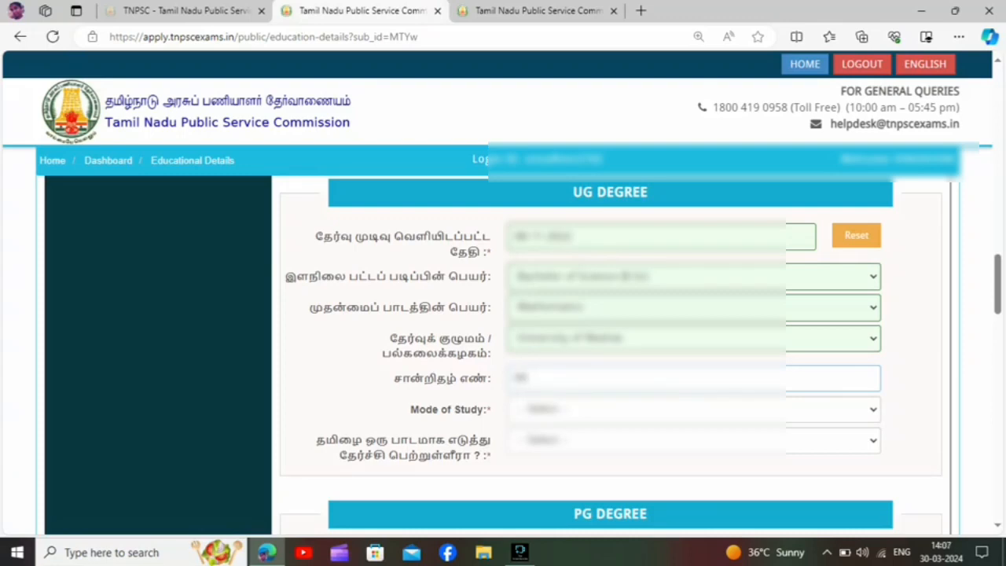
key("BackSpace")
key("BackSpace")
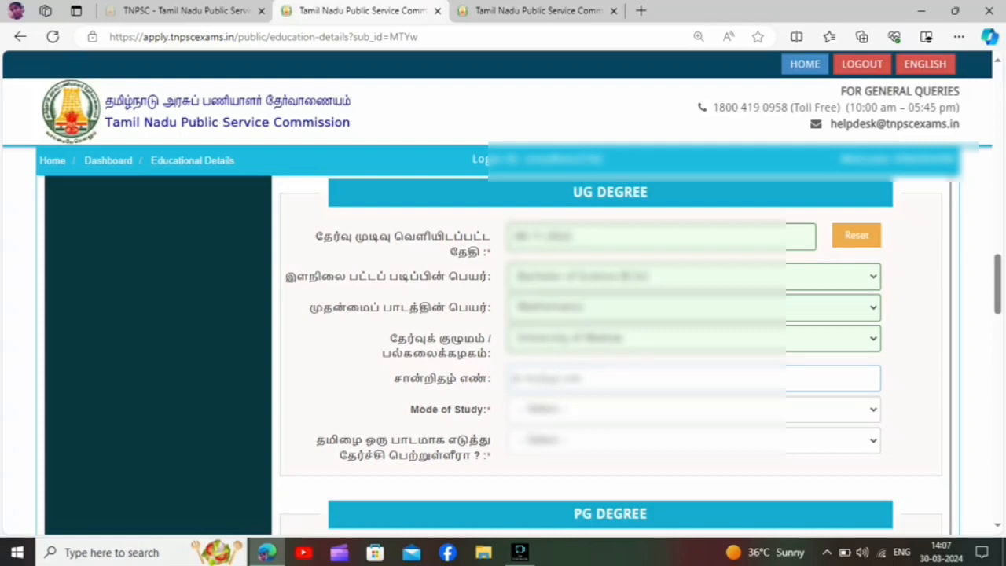
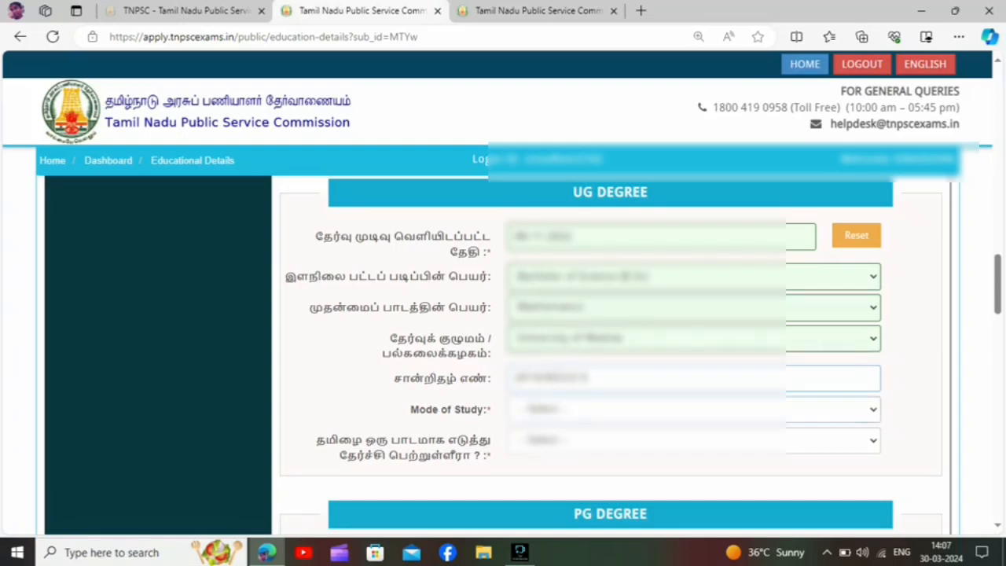
Set the UG degree's mode of study to Regular and answer Yes to having passed with Tamil as a subject.
left_click(694, 409)
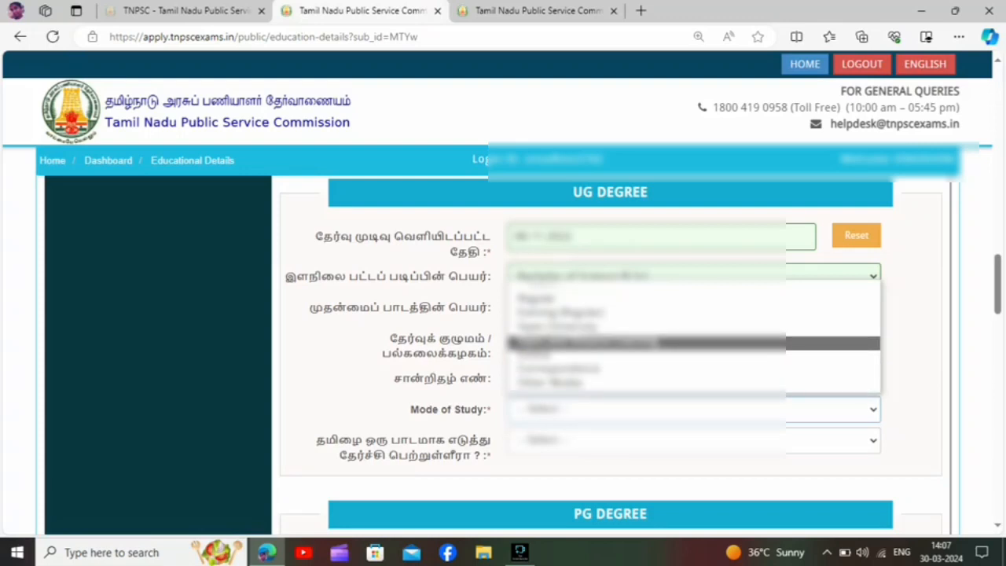
left_click(550, 299)
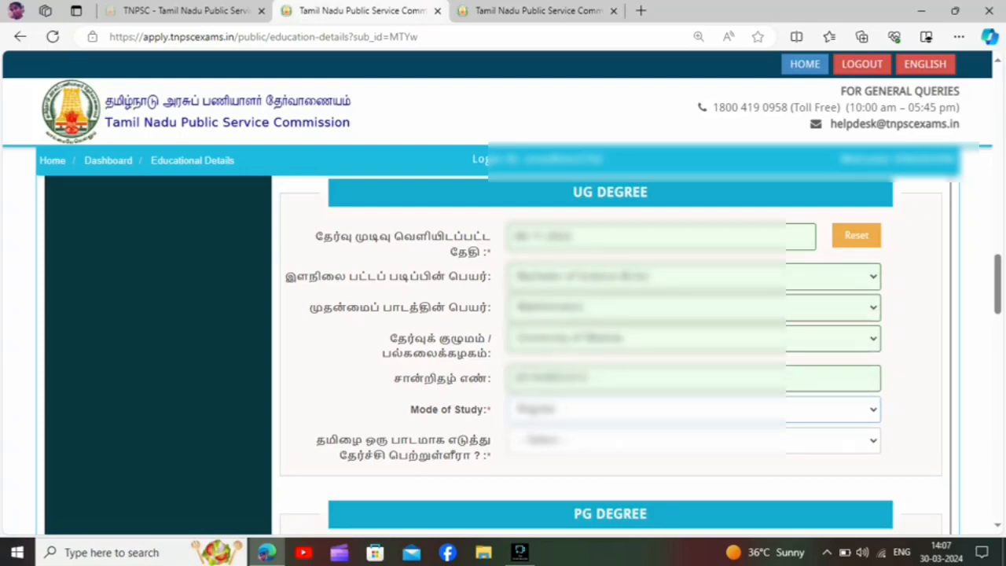
left_click(694, 440)
left_click(543, 480)
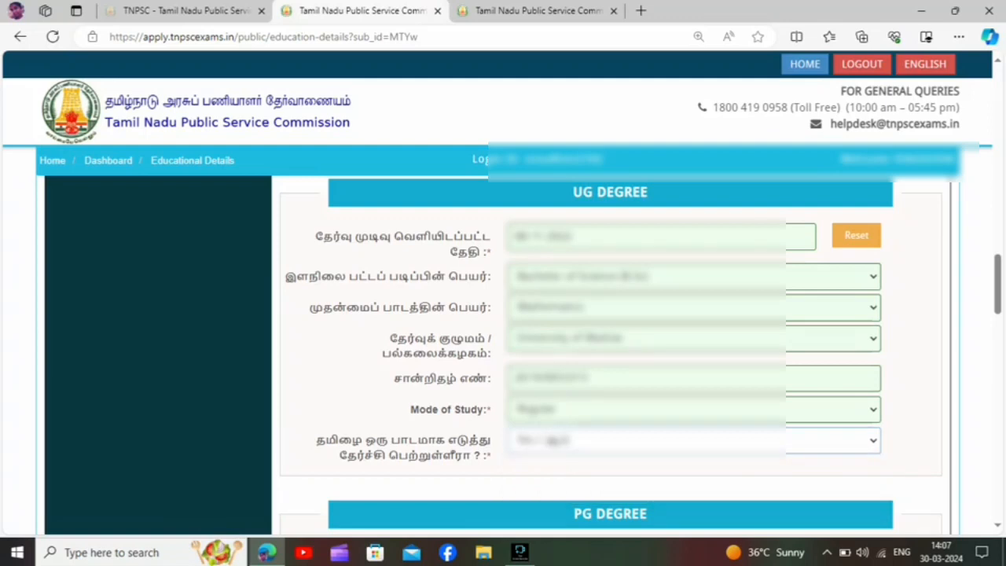
scroll(610, 354, "down", 5)
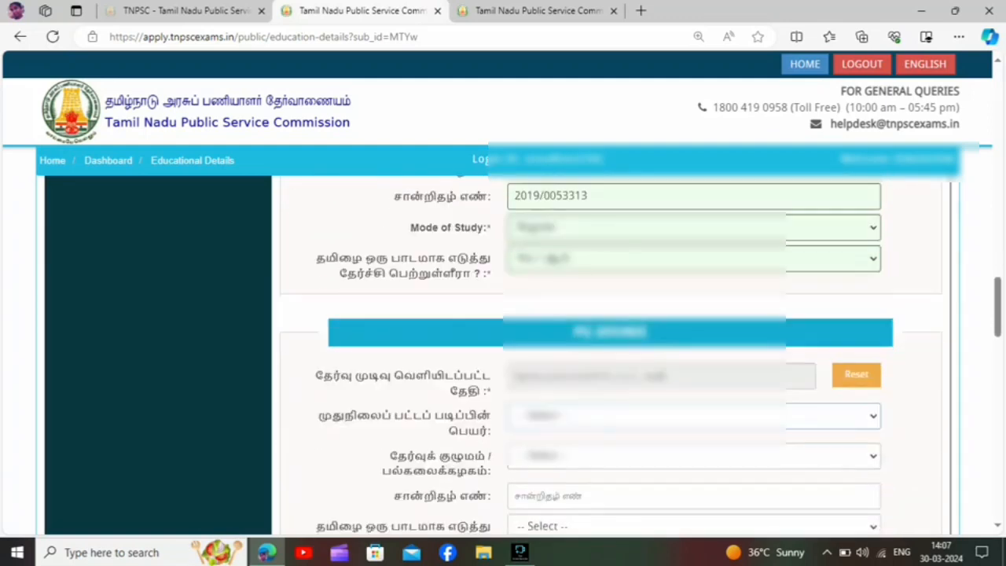
scroll(610, 354, "down", 2)
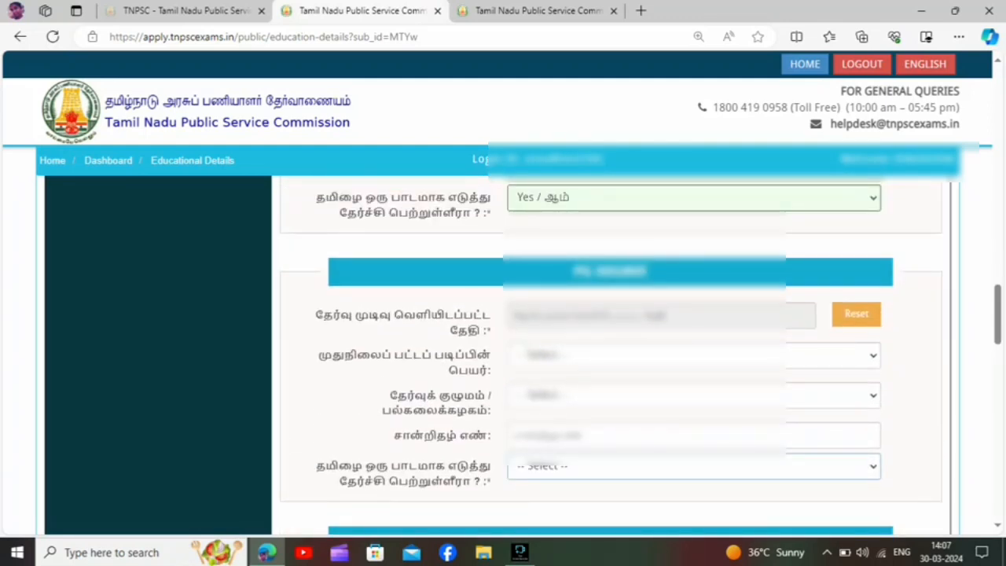
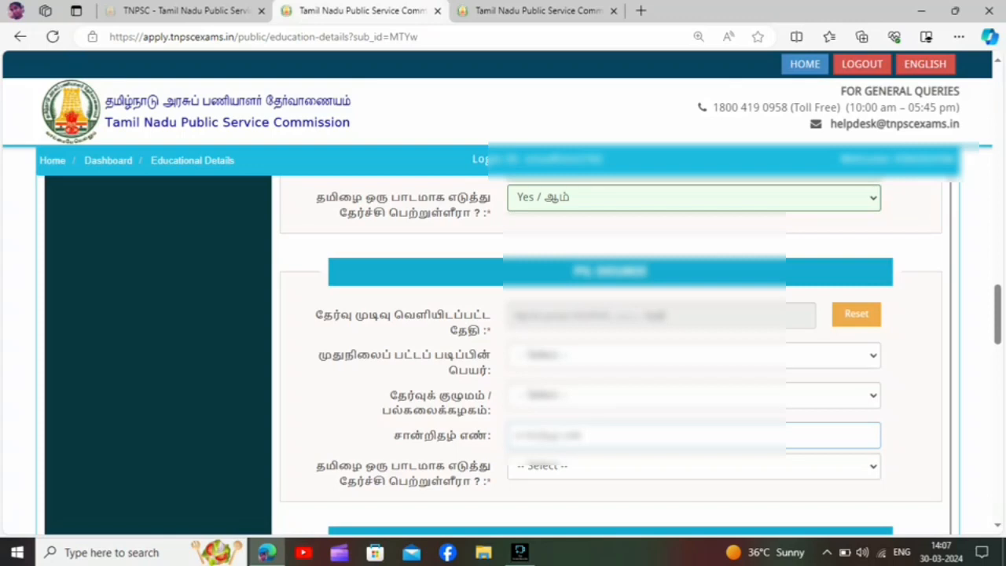
Enter 165 as the height in cms in the Physical Requirements section, leaving the preferential qualifications unselected.
scroll(613, 353, "down", 4)
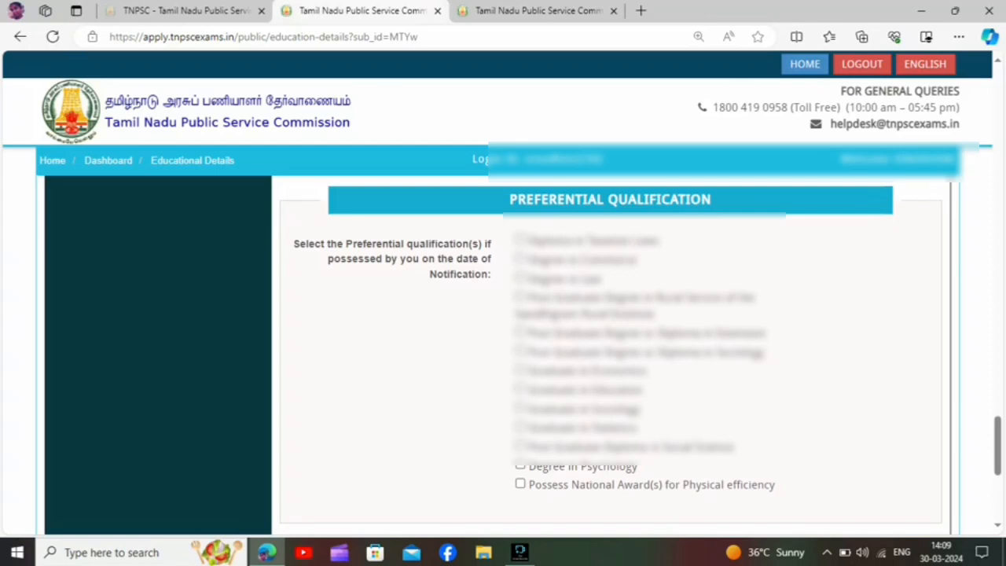
scroll(610, 354, "down", 3)
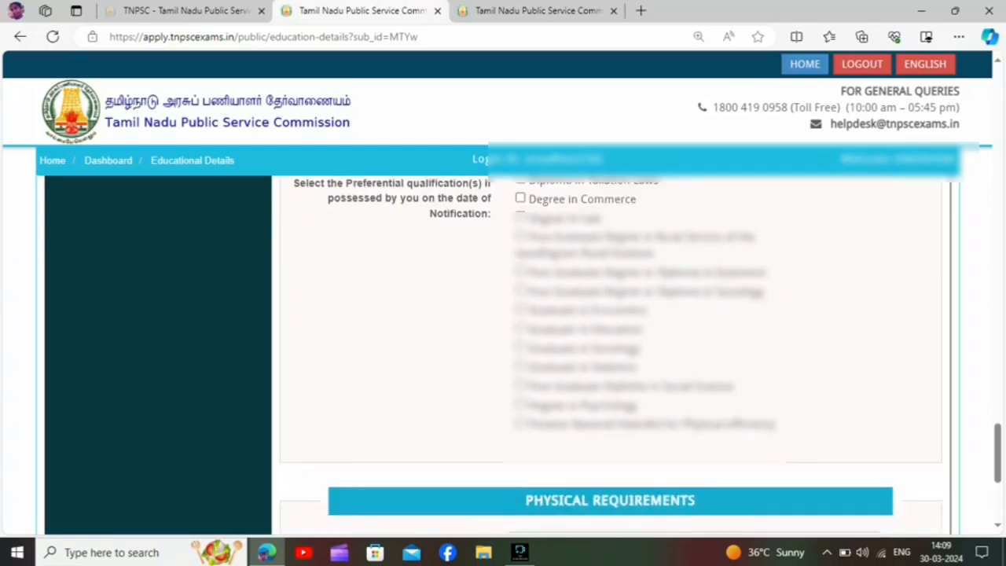
left_click(613, 423)
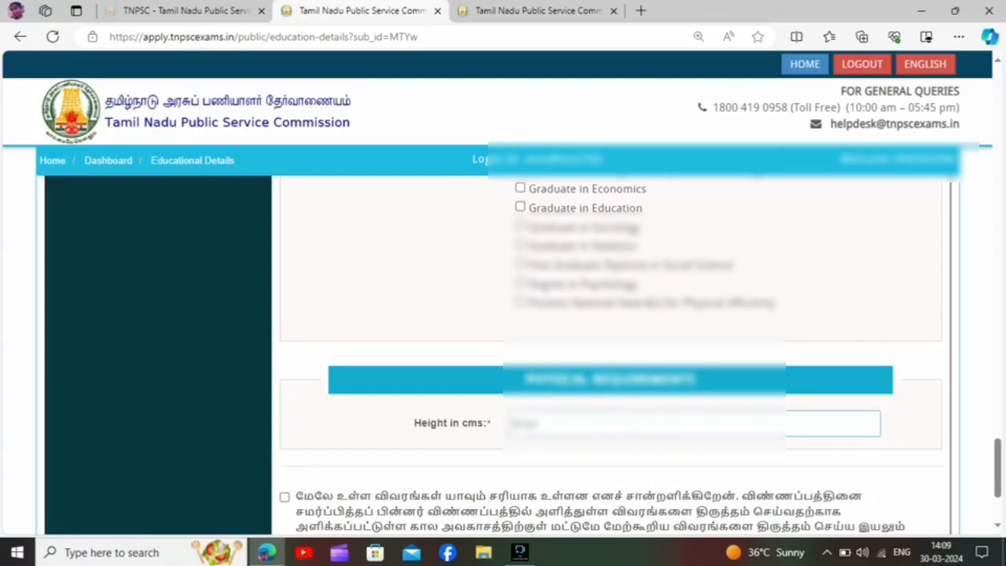
type("165")
key("Tab")
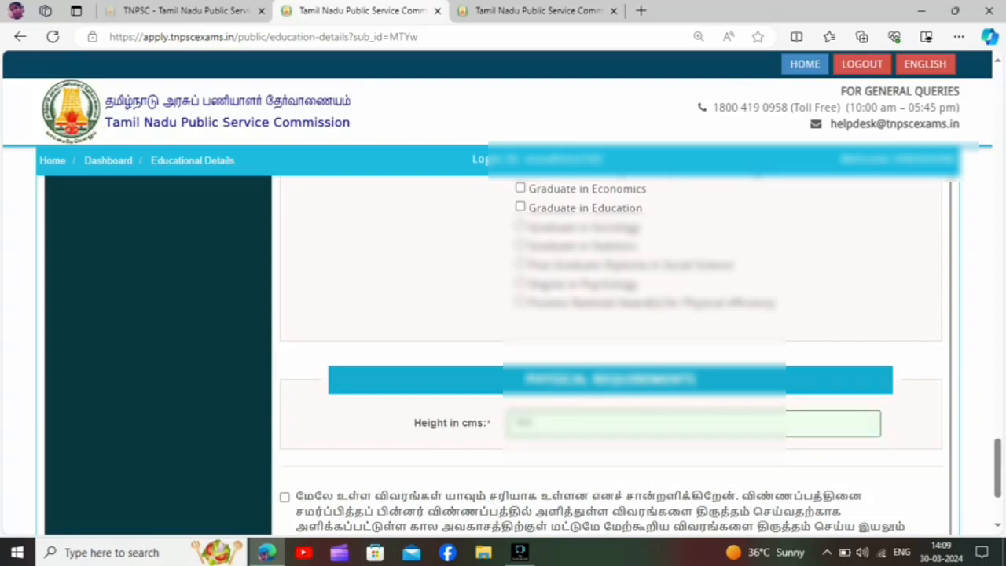
Accept the declaration under the educational details, save the section and confirm that the furnished details are correct.
scroll(611, 354, "down", 2)
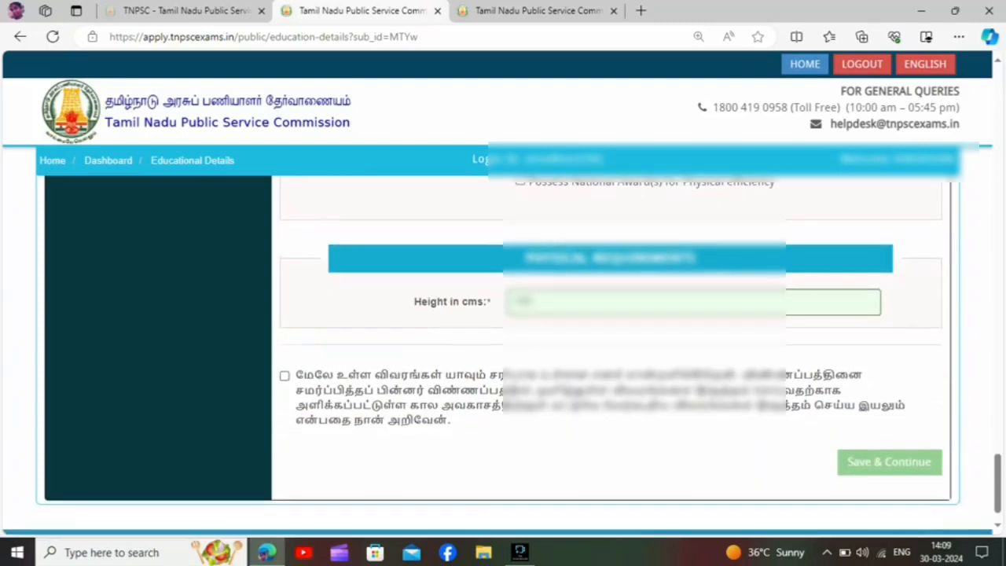
double_click(411, 374)
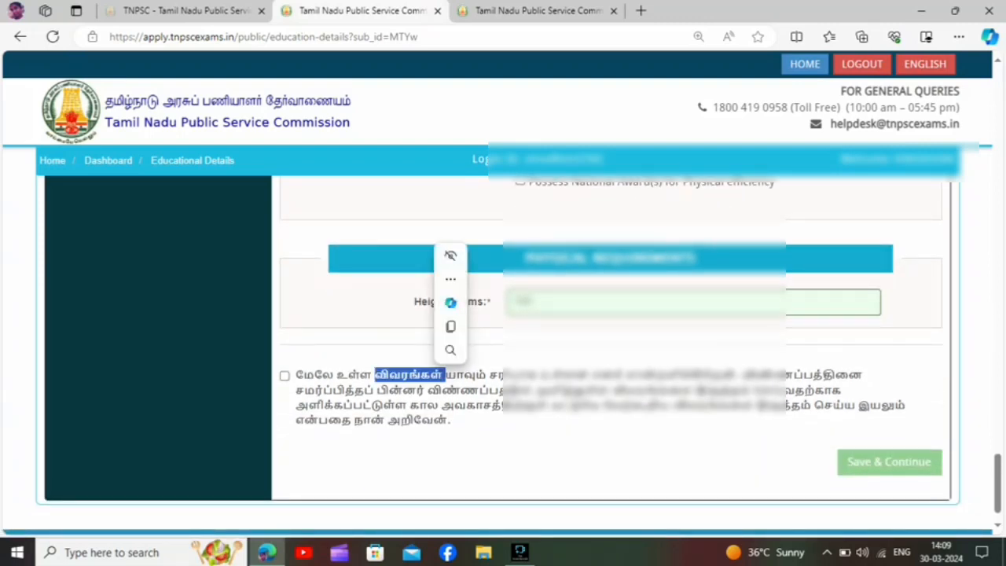
left_click(284, 376)
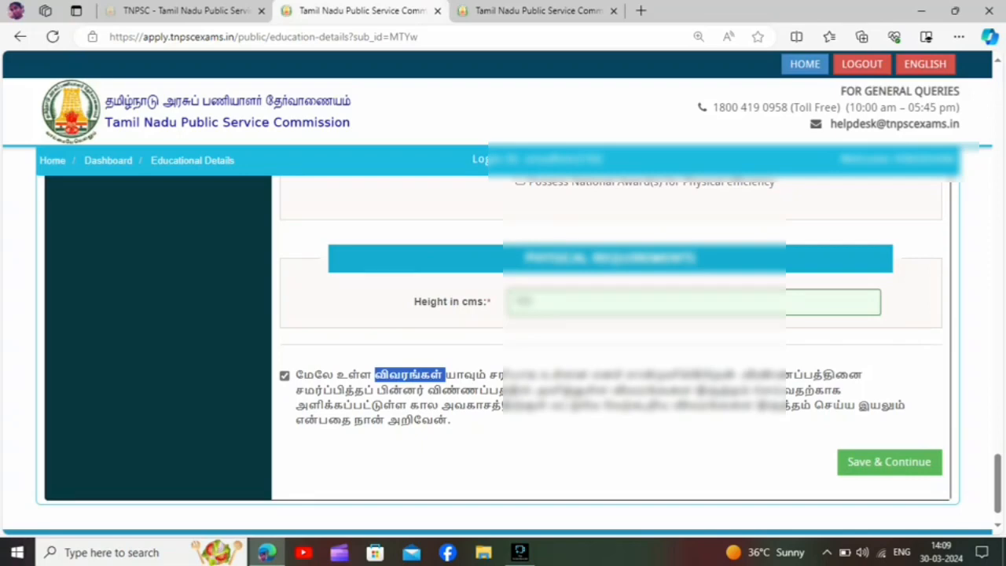
left_click(889, 463)
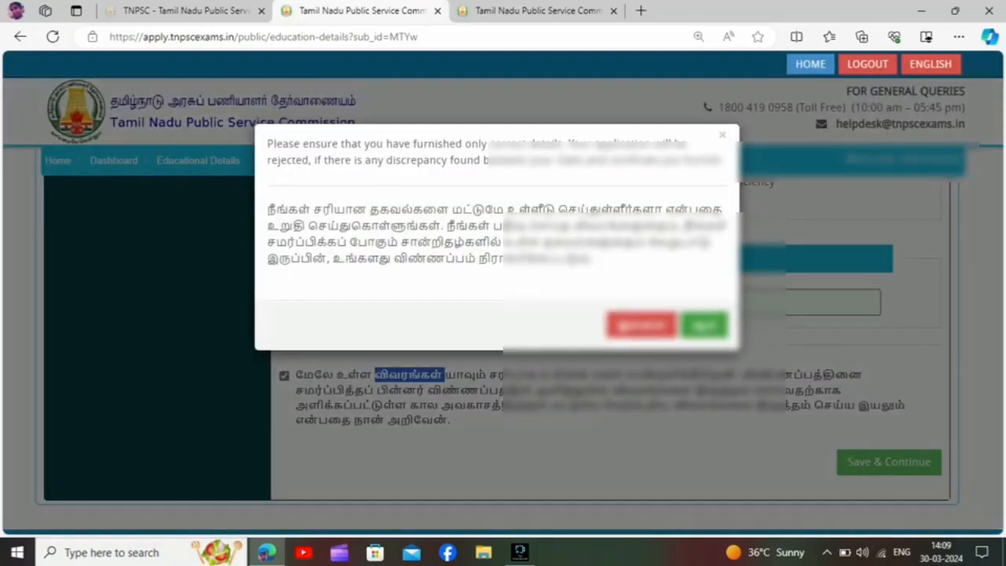
left_click(705, 324)
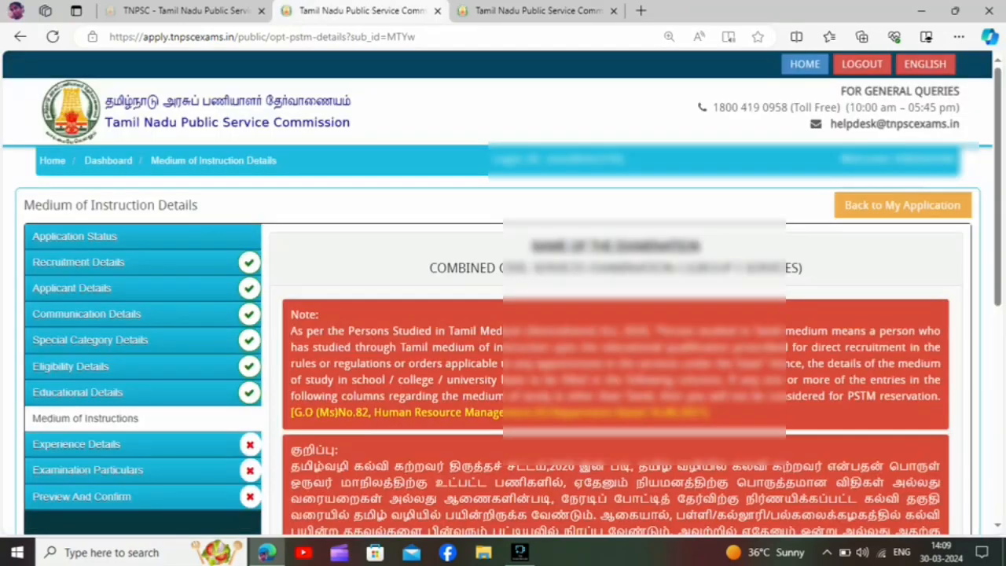
Answer No (இல்லை) to claiming the Tamil-medium (PSTM) reservation and confirm giving up the claim.
scroll(613, 354, "down", 7)
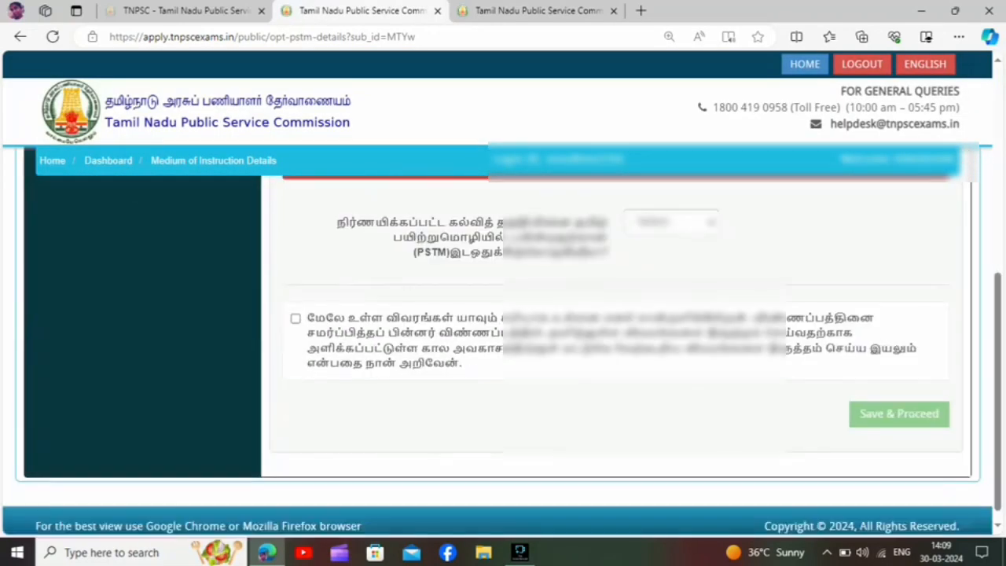
scroll(613, 353, "up", 1)
left_click(670, 271)
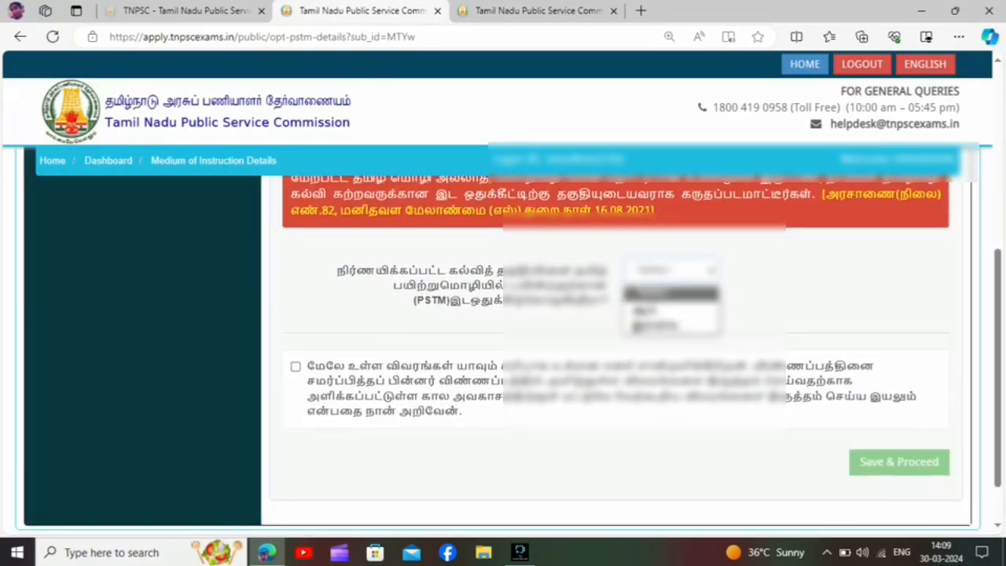
left_click(661, 310)
key("Down")
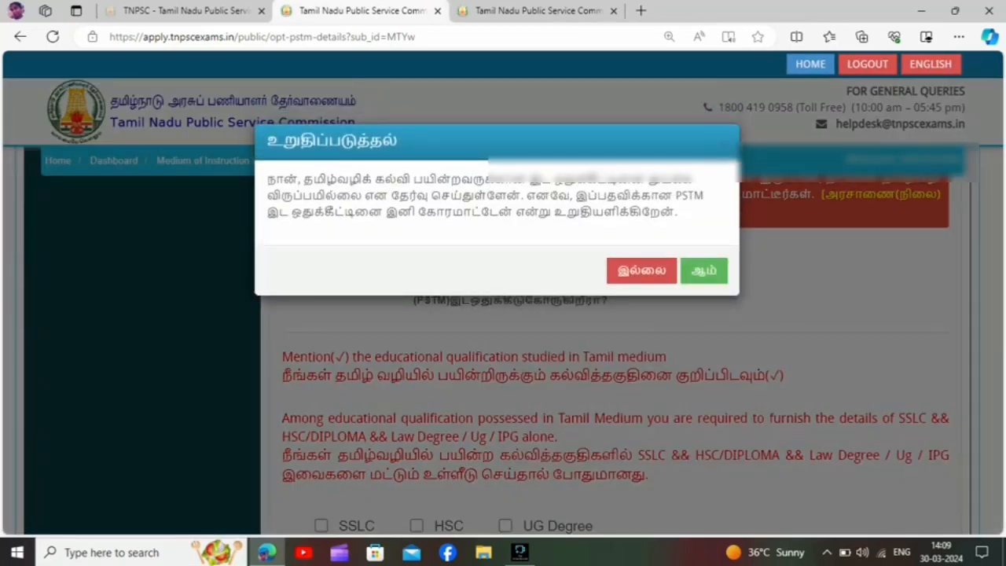
left_click(703, 271)
Change the PSTM reservation answer to Yes (ஆம்) and request certificate details for SSLC, HSC and UG Degree.
left_click(671, 270)
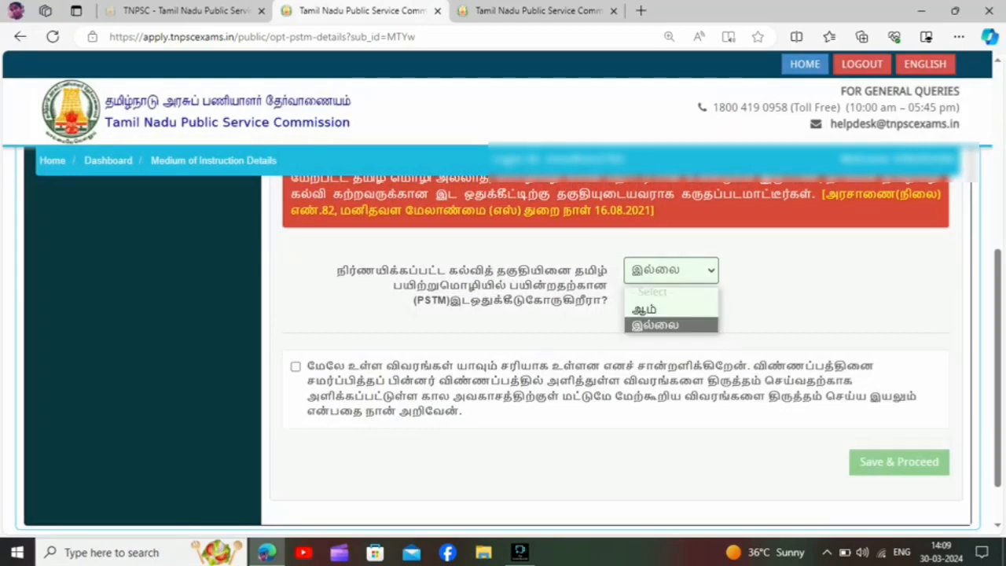
left_click(661, 310)
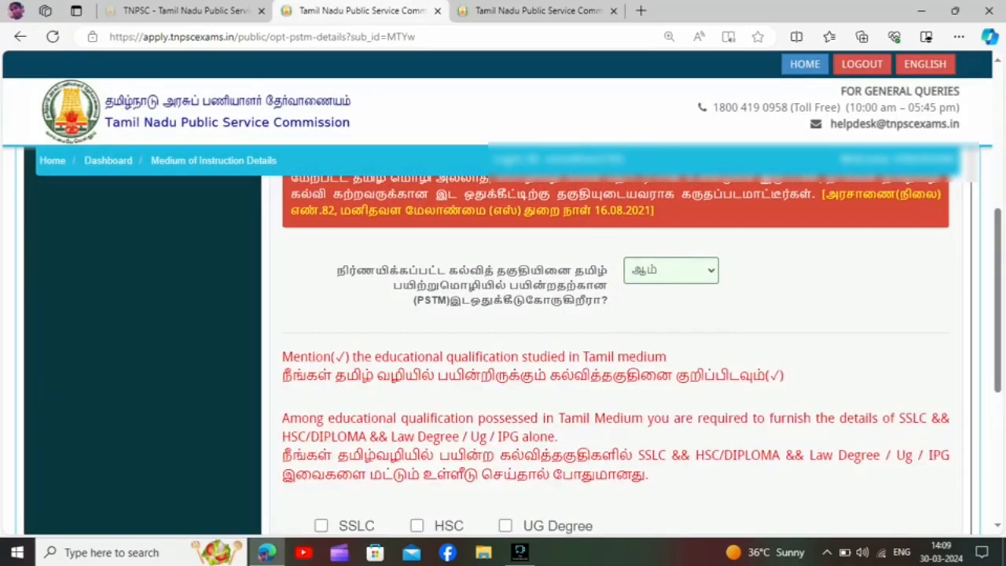
scroll(616, 354, "down", 2)
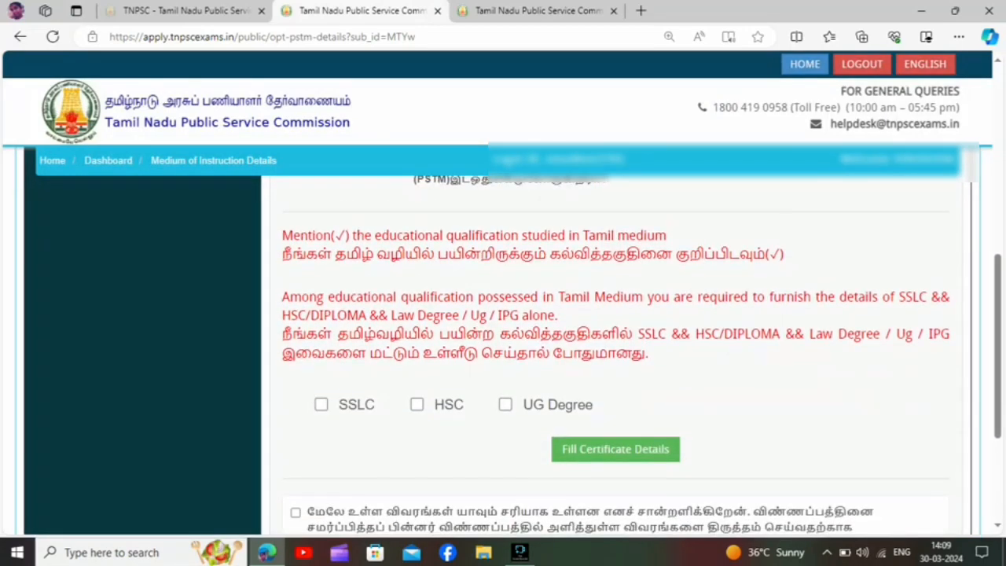
scroll(615, 354, "down", 1)
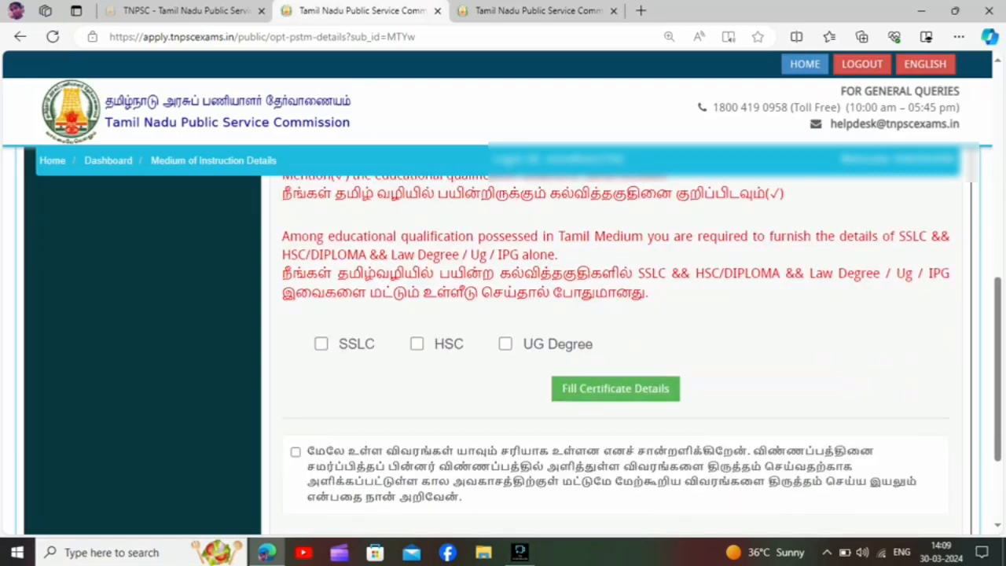
left_click(322, 343)
left_click(417, 343)
left_click(506, 343)
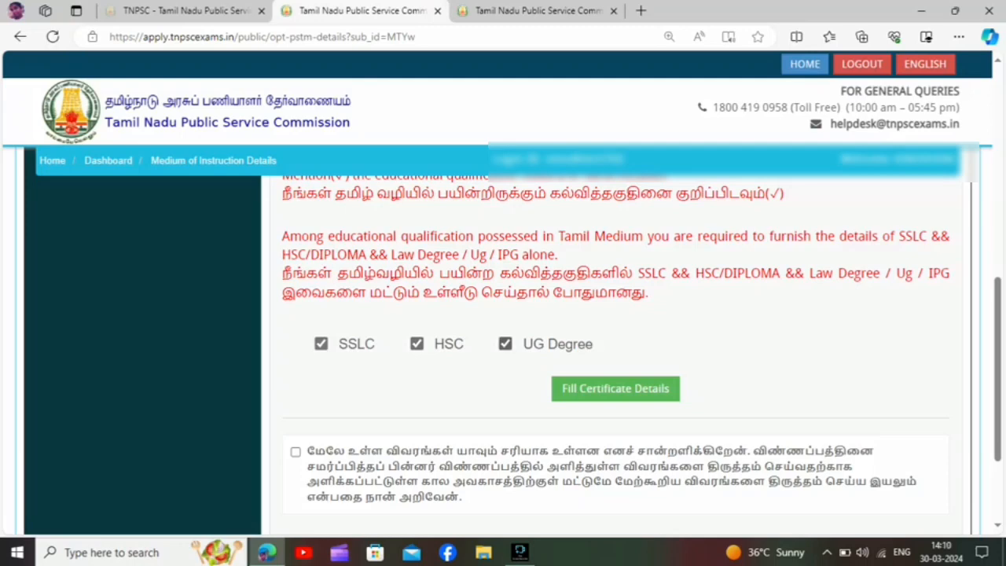
left_click(616, 389)
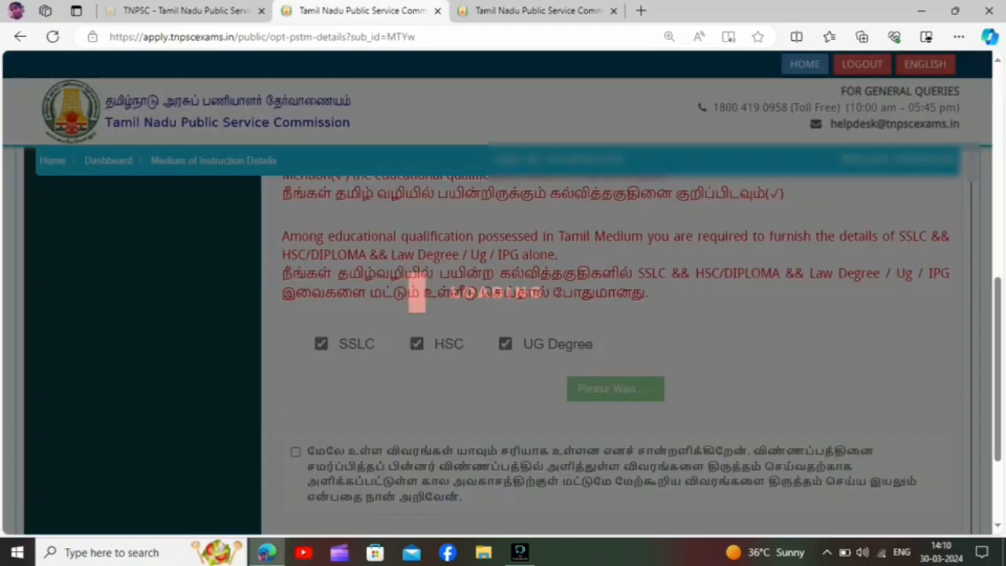
Examine the medium-of-instruction tables for classes 1 to 10, higher secondary and UG degree, including their class and year options.
scroll(617, 346, "down", 4)
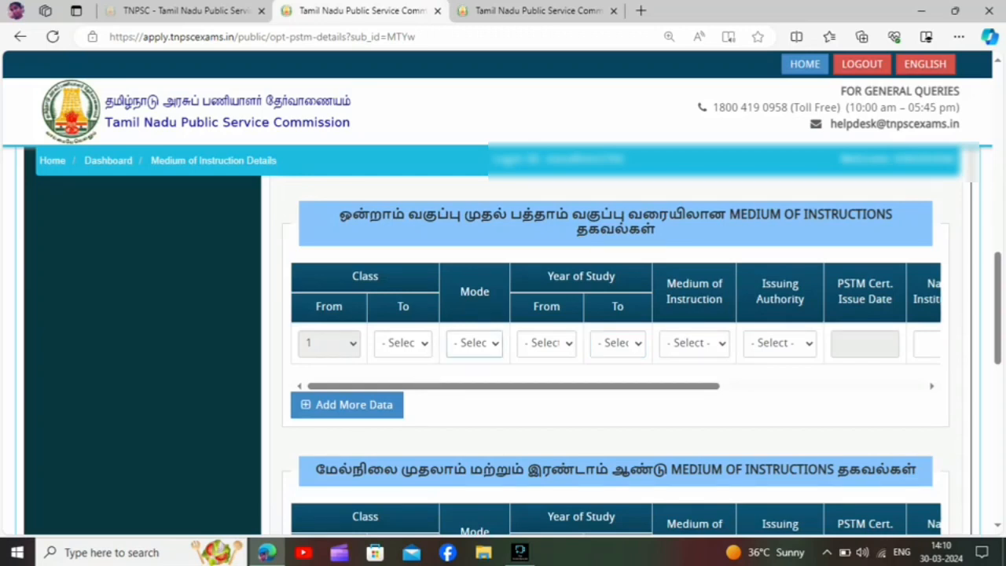
left_click(403, 343)
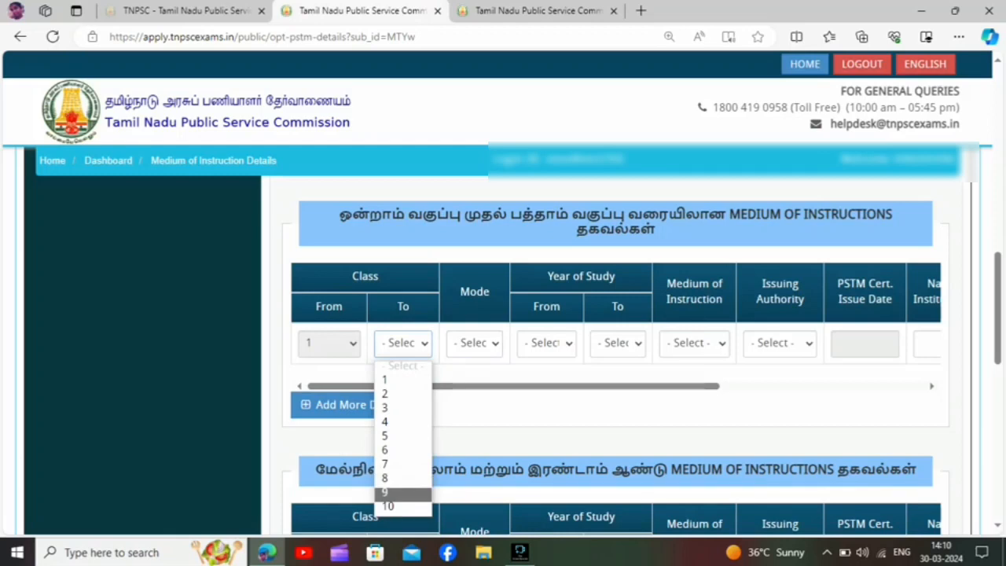
left_click(503, 409)
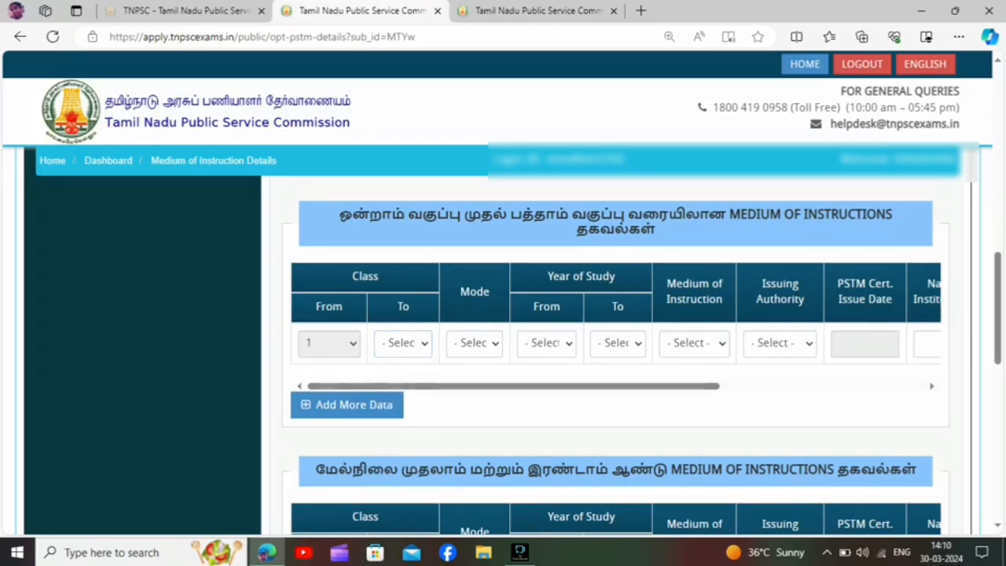
scroll(503, 409, "down", 2)
scroll(503, 354, "down", 1)
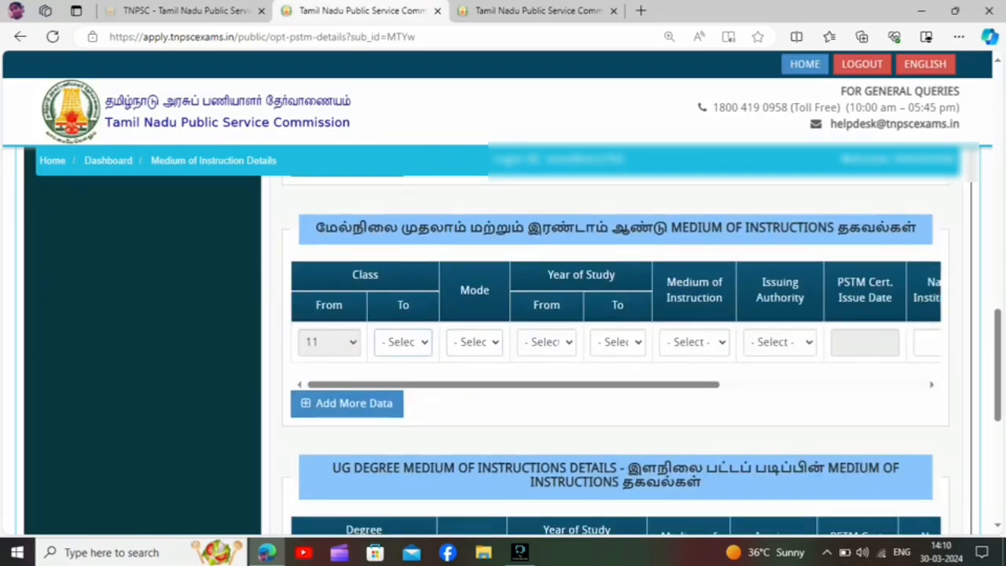
left_click(404, 343)
scroll(613, 354, "down", 3)
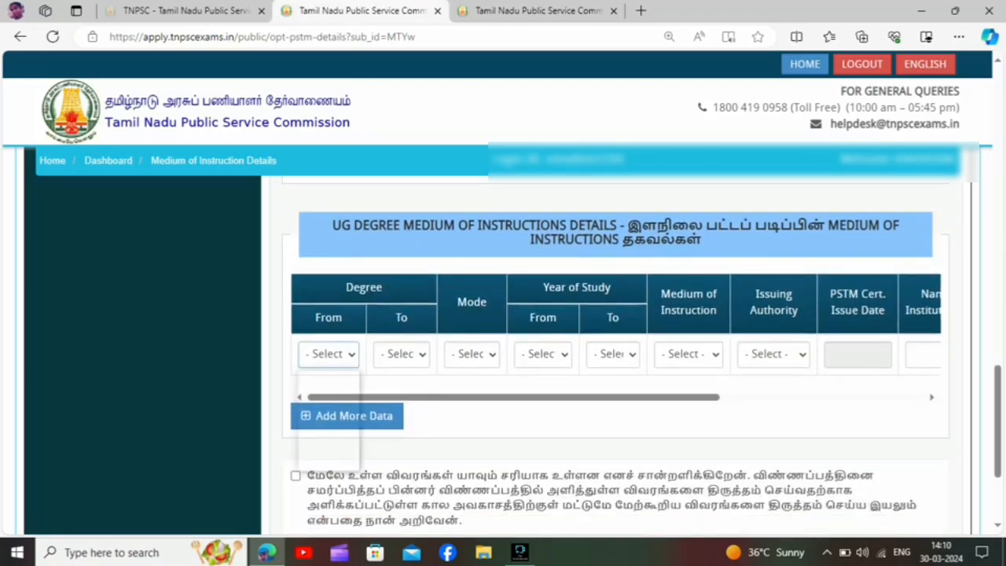
left_click(329, 354)
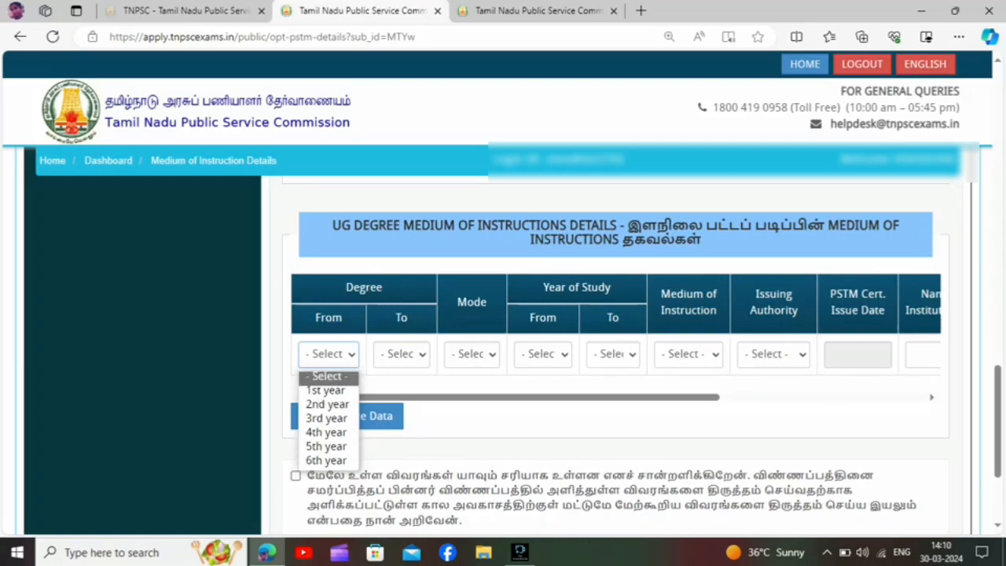
left_click(327, 377)
Set the PSTM reservation claim back to No (இல்லை) and confirm giving up the claim.
scroll(616, 354, "up", 9)
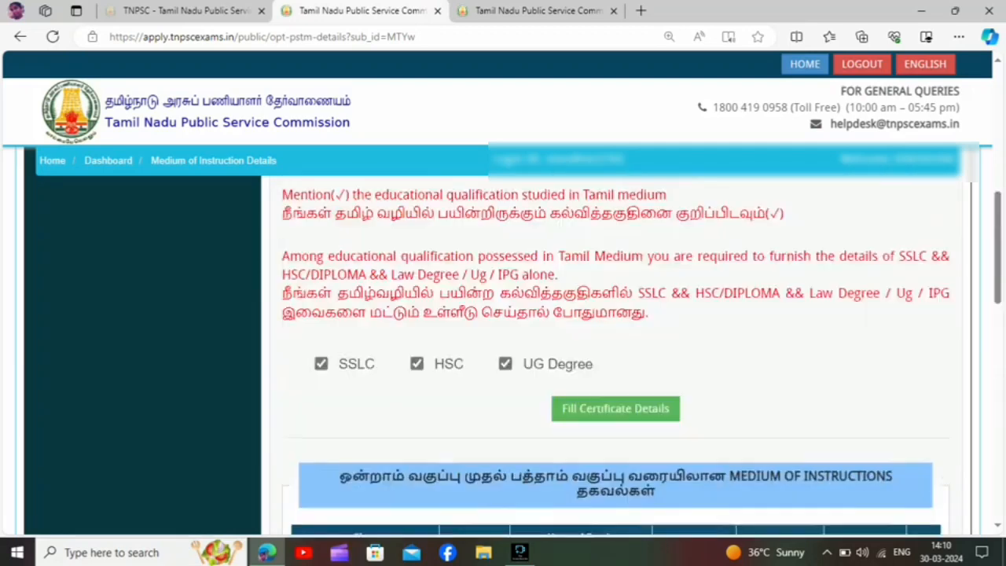
scroll(616, 354, "up", 1)
scroll(615, 353, "up", 3)
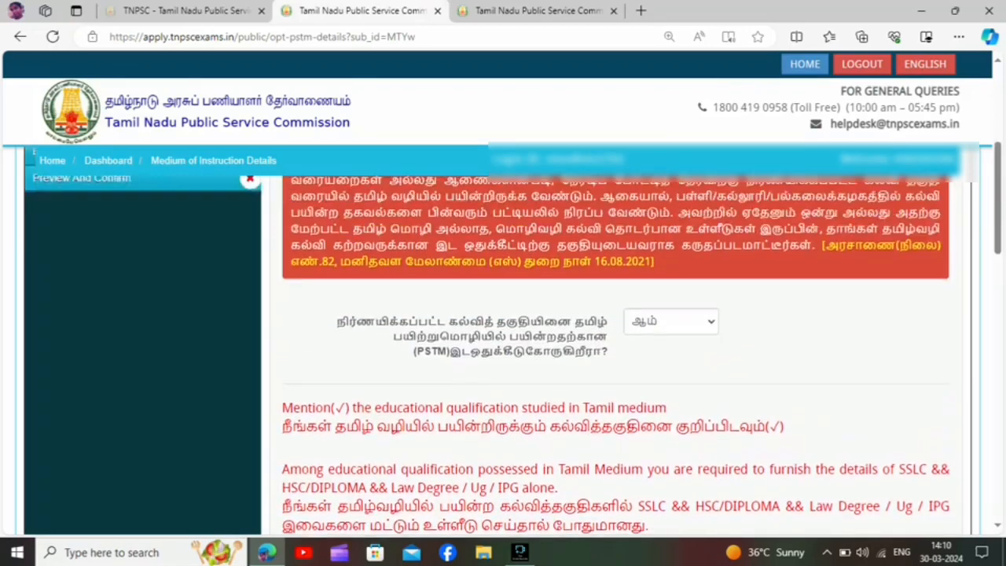
left_click(672, 391)
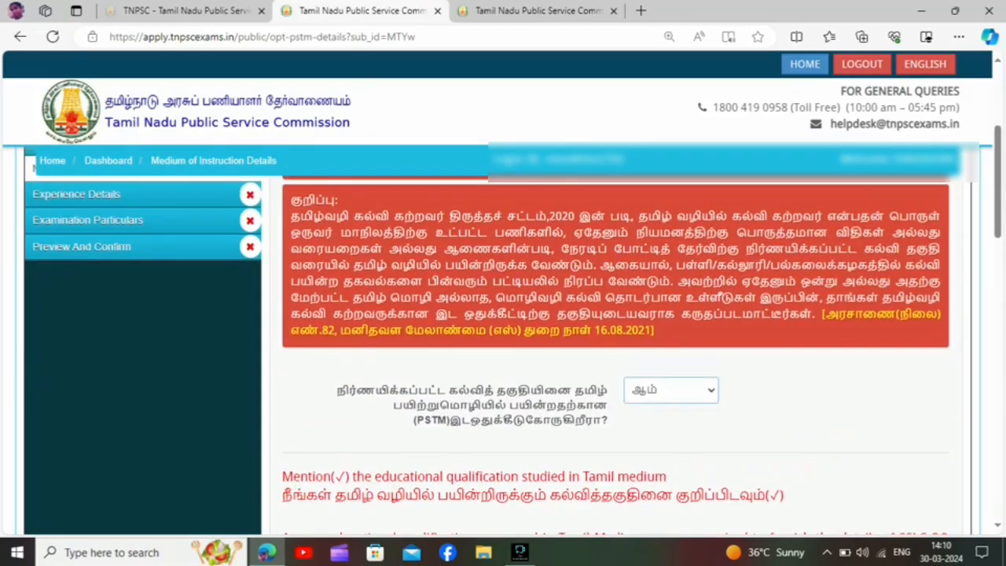
left_click(672, 445)
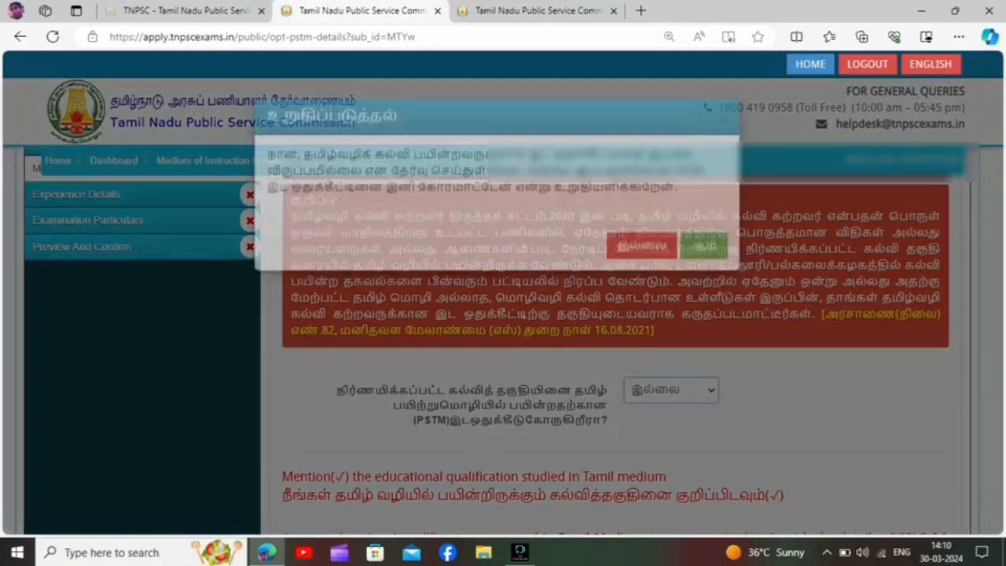
left_click(704, 270)
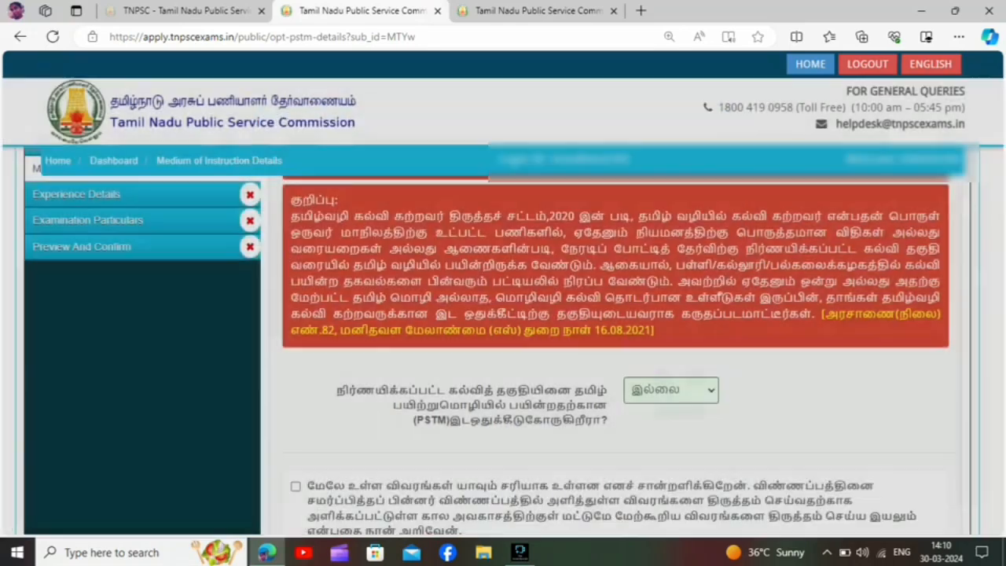
Accept the declaration on the Medium of Instruction page and save it to proceed to the experience details.
scroll(616, 354, "down", 2)
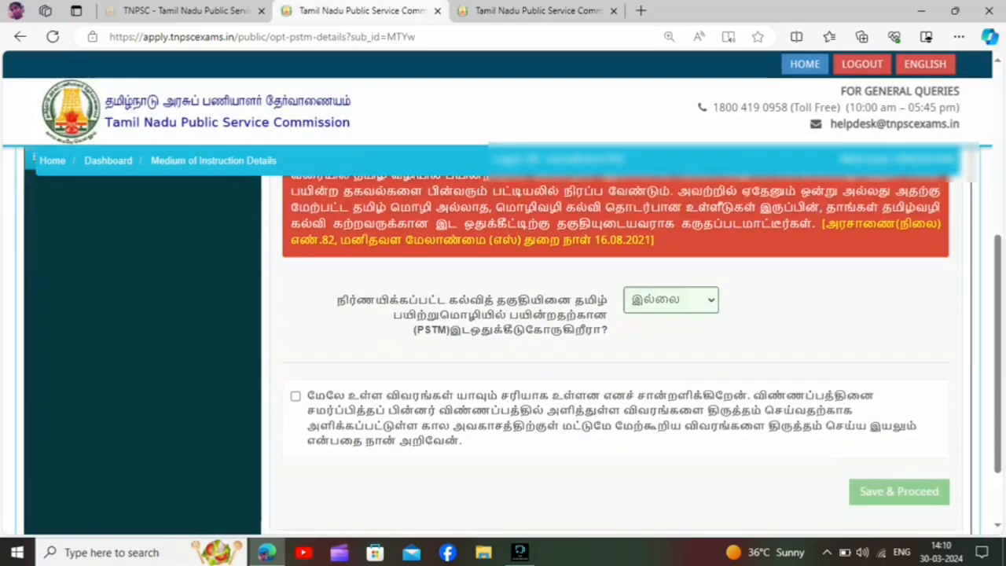
left_click(295, 366)
left_click(898, 460)
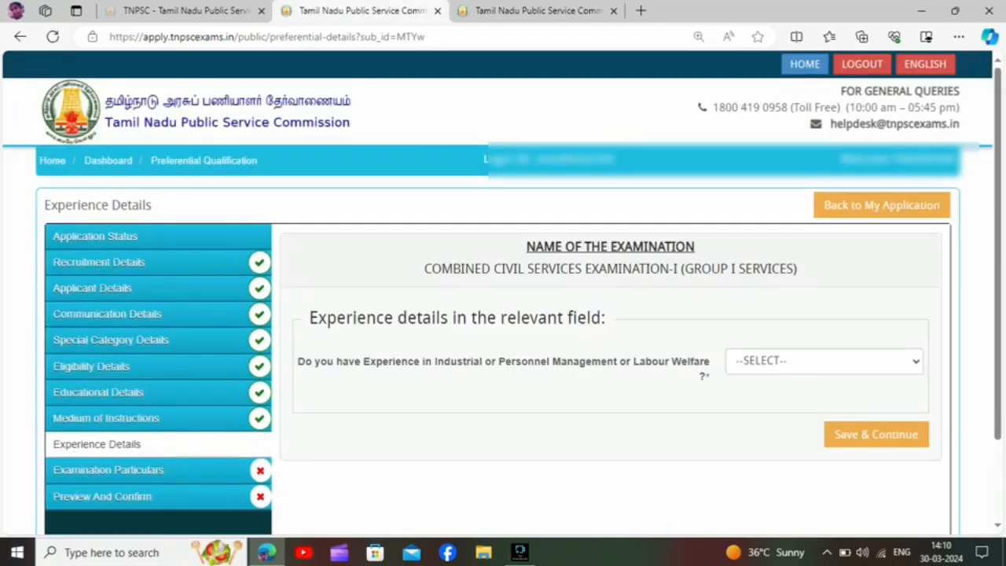
Answer NO / இல்லை to having experience in Industrial or Personnel Management or Labour Welfare.
left_click(824, 361)
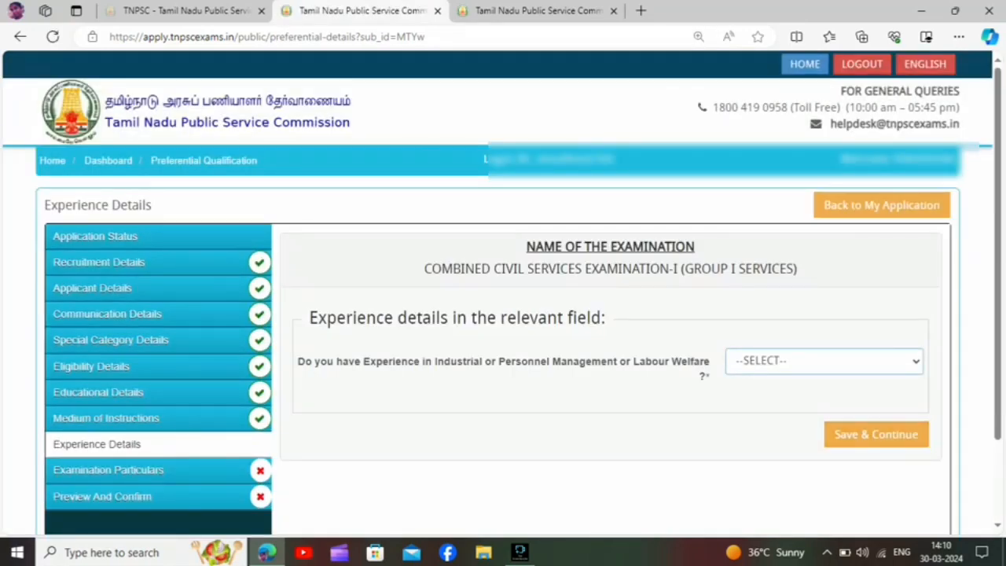
left_click(825, 361)
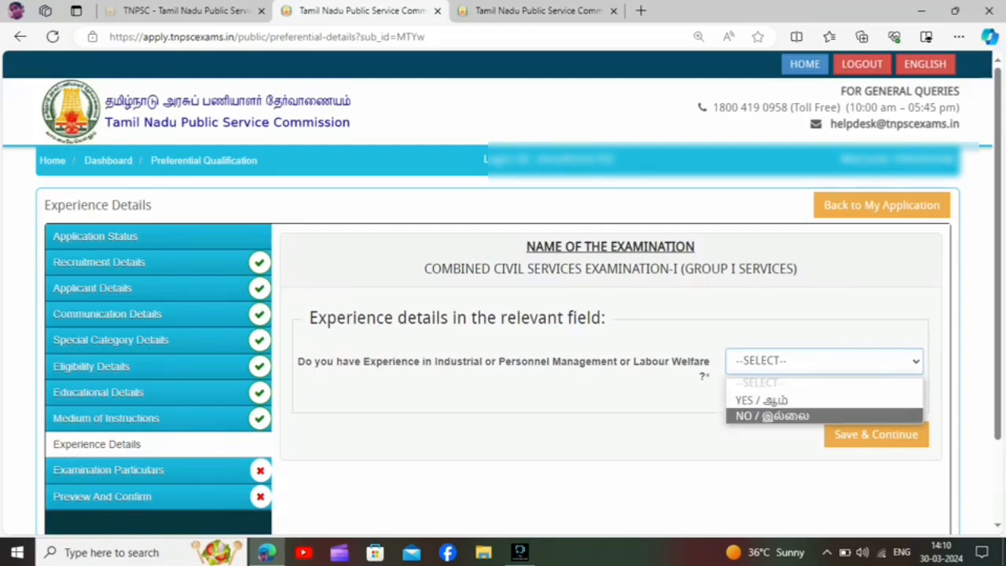
left_click(772, 415)
left_click(824, 360)
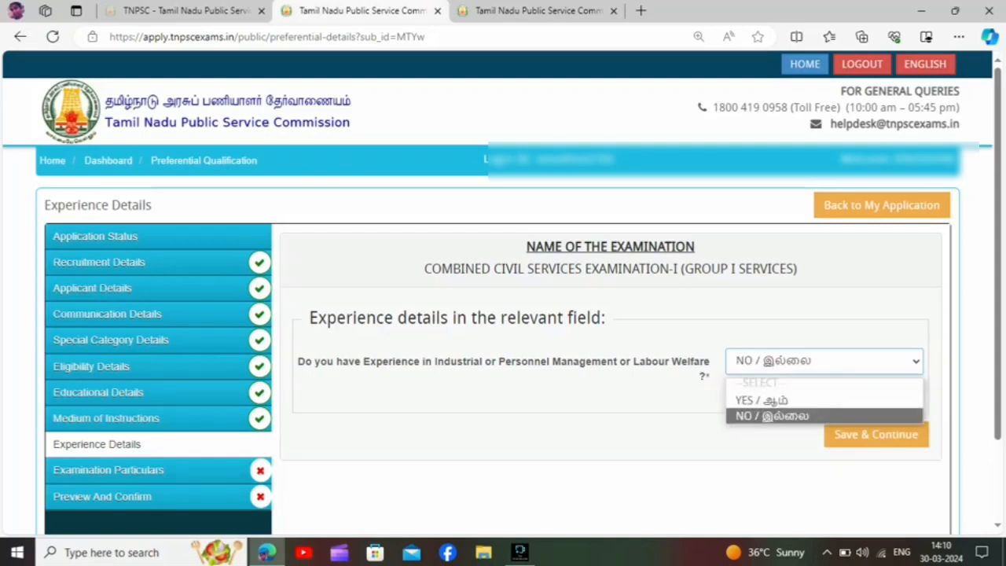
left_click(761, 400)
key("Down")
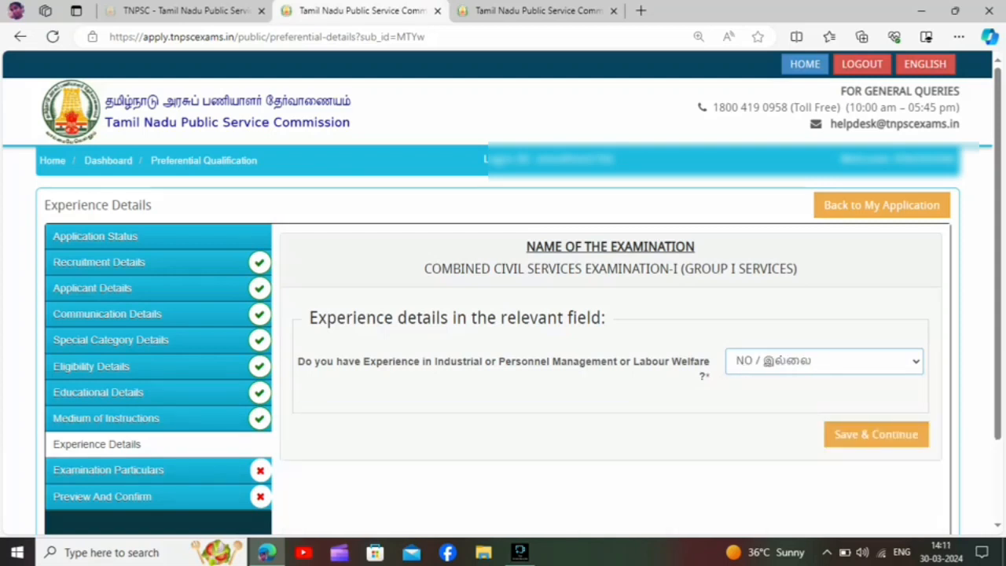
Answer YES / ஆம் to the experience question and examine the table for organisation, post, period and nature of work.
key("Up")
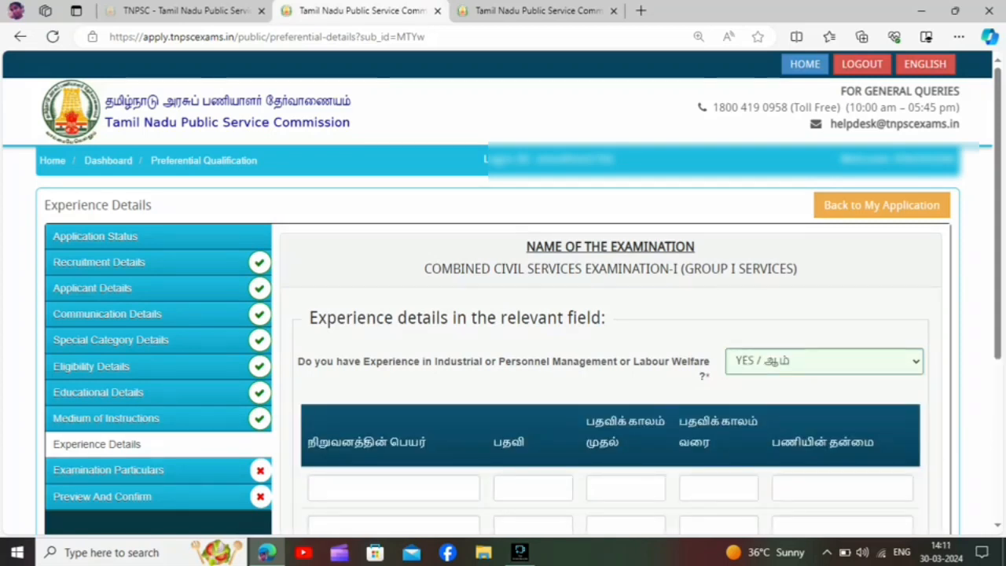
scroll(519, 338, "down", 3)
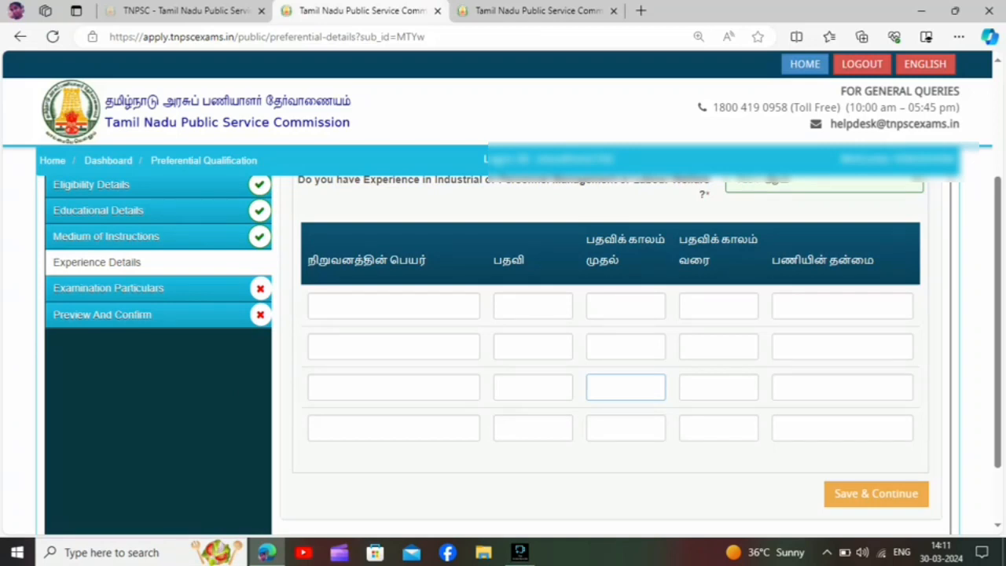
scroll(613, 330, "up", 1)
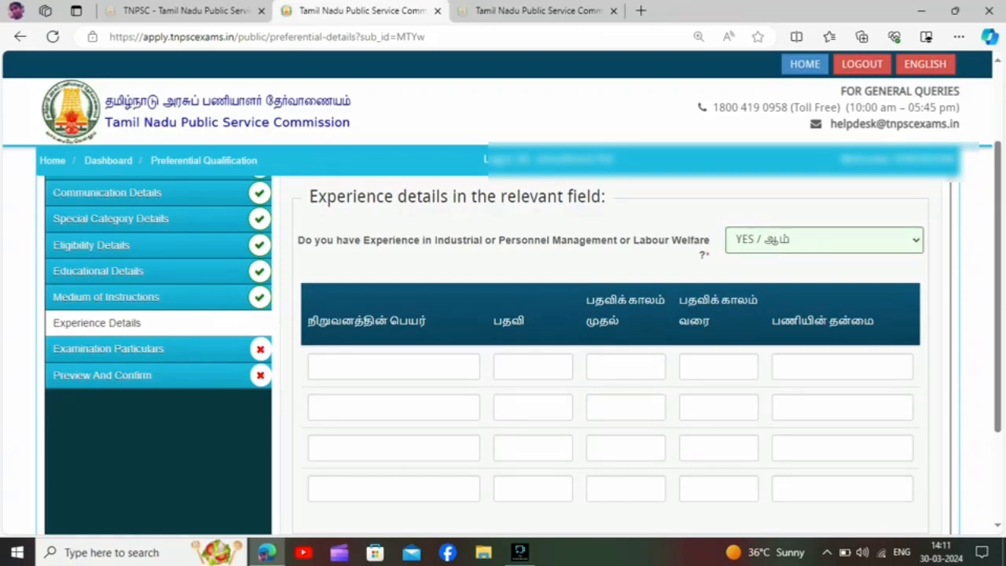
Set the experience answer back to NO / இல்லை and save the experience details to proceed to the examination particulars.
left_click(823, 239)
left_click(824, 296)
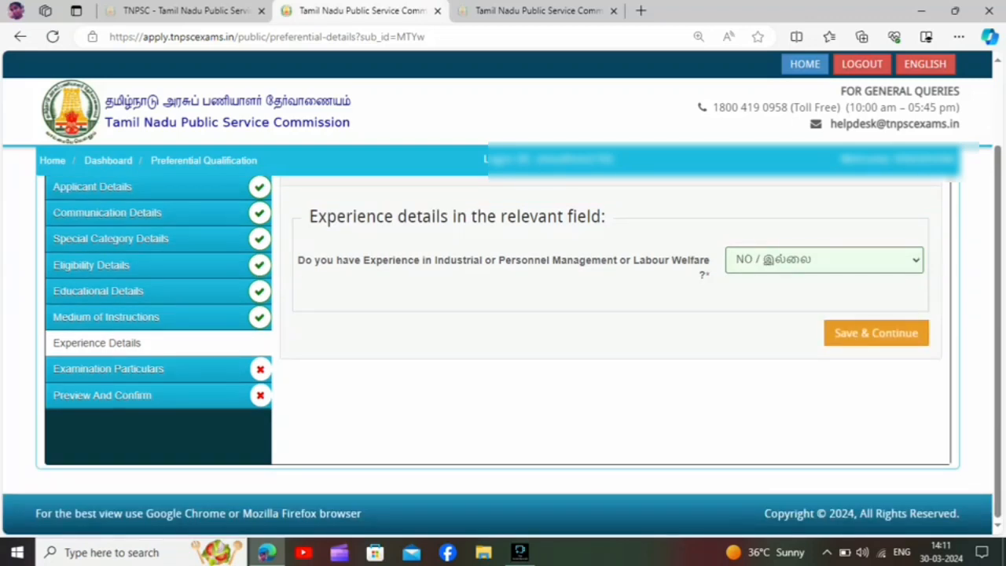
left_click(875, 333)
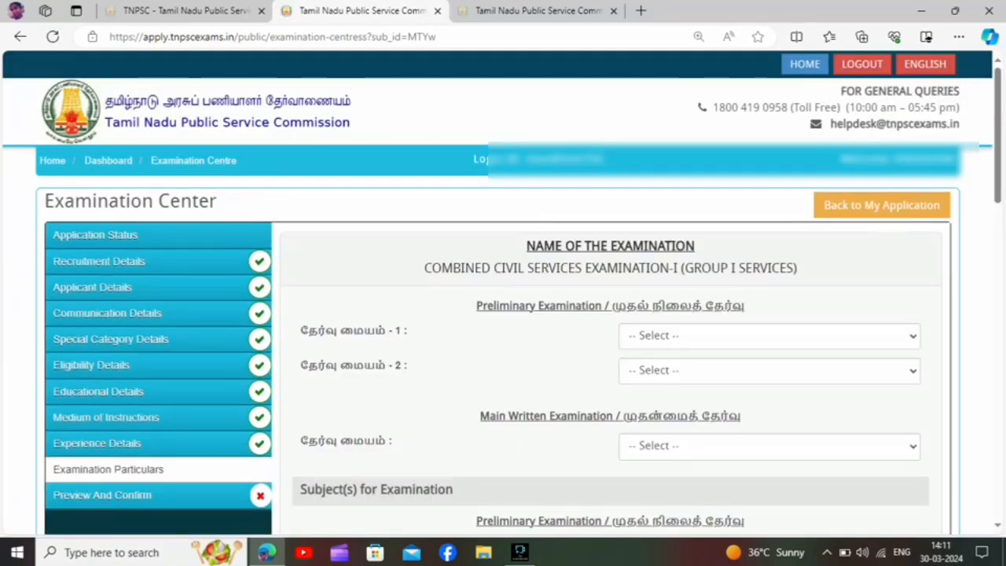
Choose Chengalpattu (3301) and Chennai (0101) as the preliminary examination centres and Chennai (0101) as the main written examination centre.
scroll(610, 353, "down", 2)
left_click(768, 214)
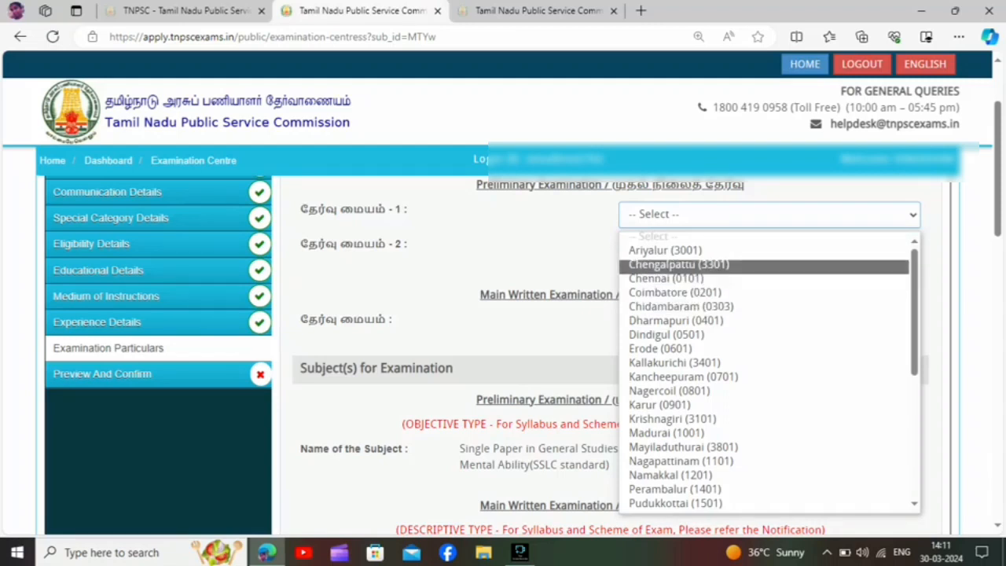
left_click(678, 264)
left_click(768, 248)
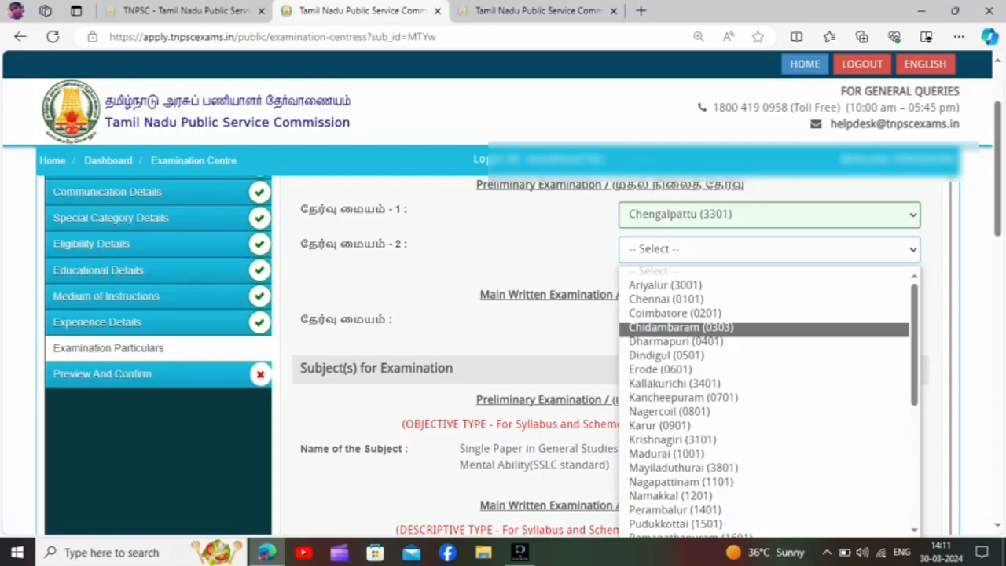
left_click(665, 299)
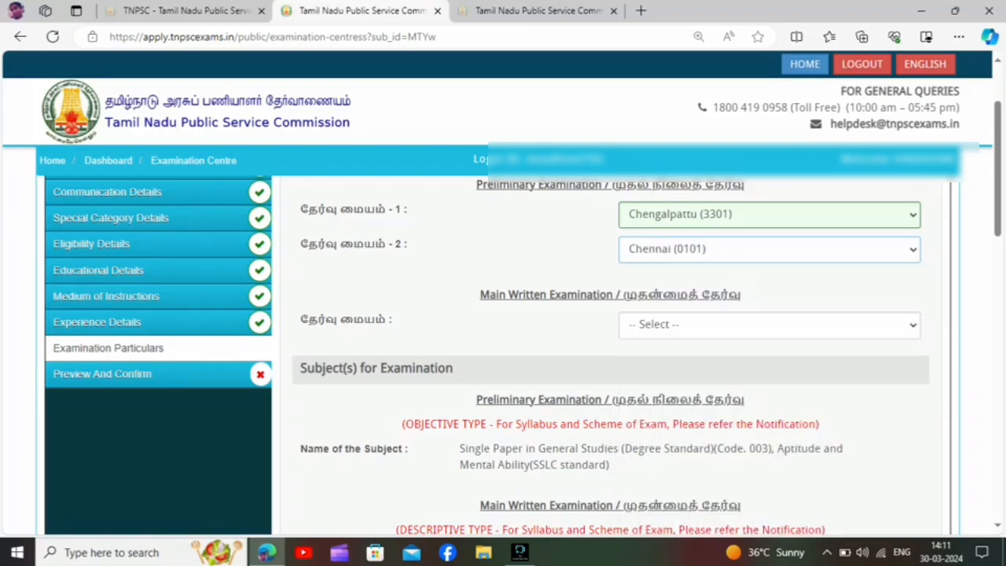
left_click(768, 324)
left_click(665, 362)
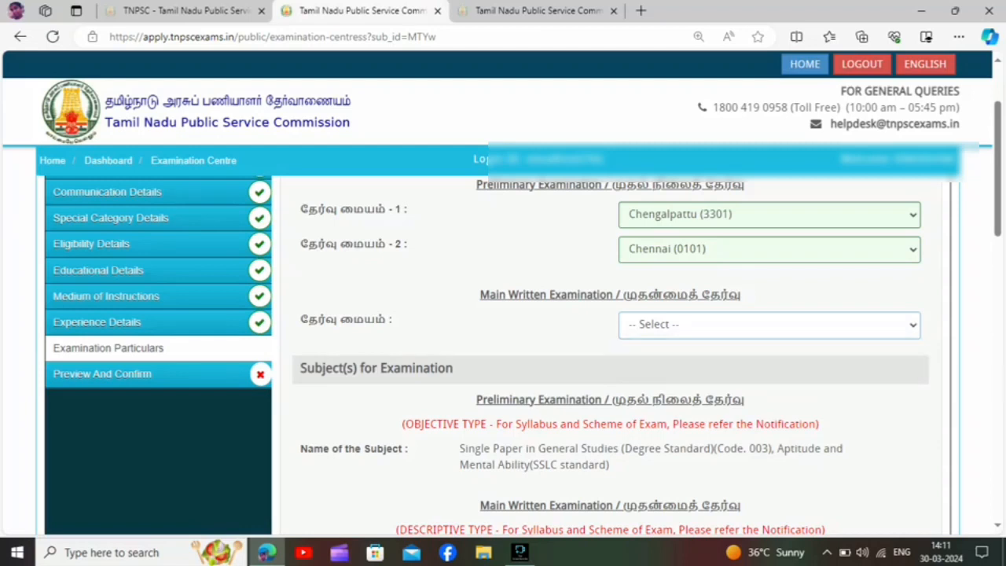
Browse the district options for preliminary examination centre 1, keeping Chengalpattu (3301) selected.
left_click(769, 215)
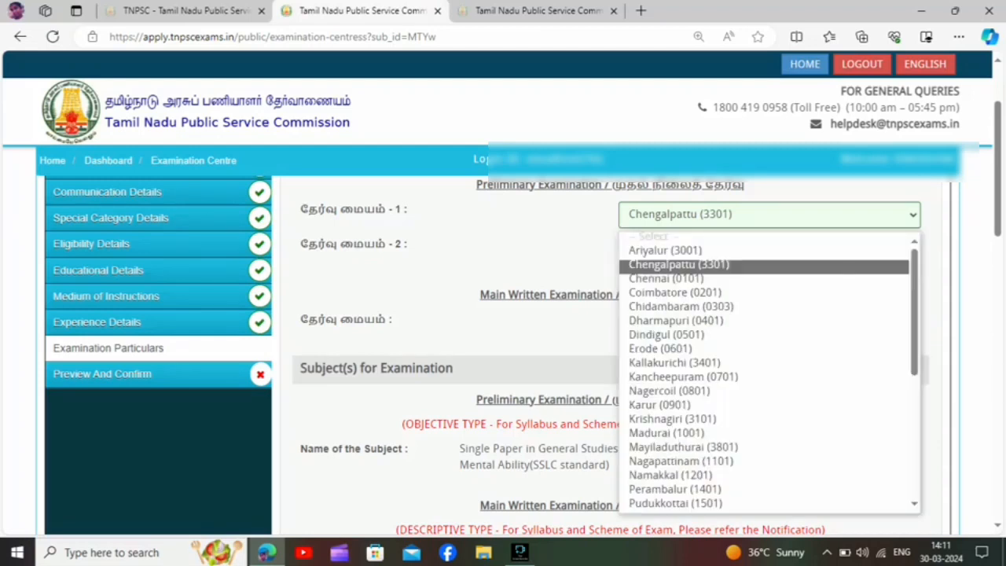
key("Down")
key("Down")
key("Down")
key("Down")
key("Down")
key("Down")
key("Down")
key("Down")
key("Down")
key("Down")
key("Down")
key("Down")
key("Down")
key("Down")
key("Down")
key("Down")
key("Down")
key("Down")
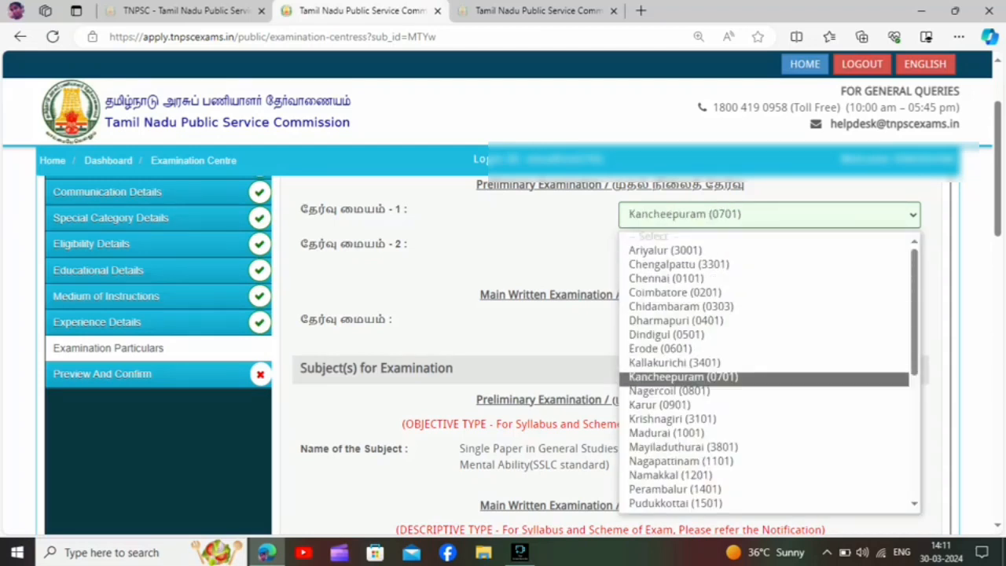
key("Down")
key("Down")
key("Down")
key("Down")
key("Down")
key("Down")
key("Down")
key("Up")
key("Up")
key("Up")
key("Up")
key("Up")
key("Up")
key("Up")
key("Up")
key("Up")
key("Up")
key("Up")
key("Up")
key("Up")
key("Up")
key("Up")
key("Up")
key("Up")
key("Up")
key("Up")
key("Up")
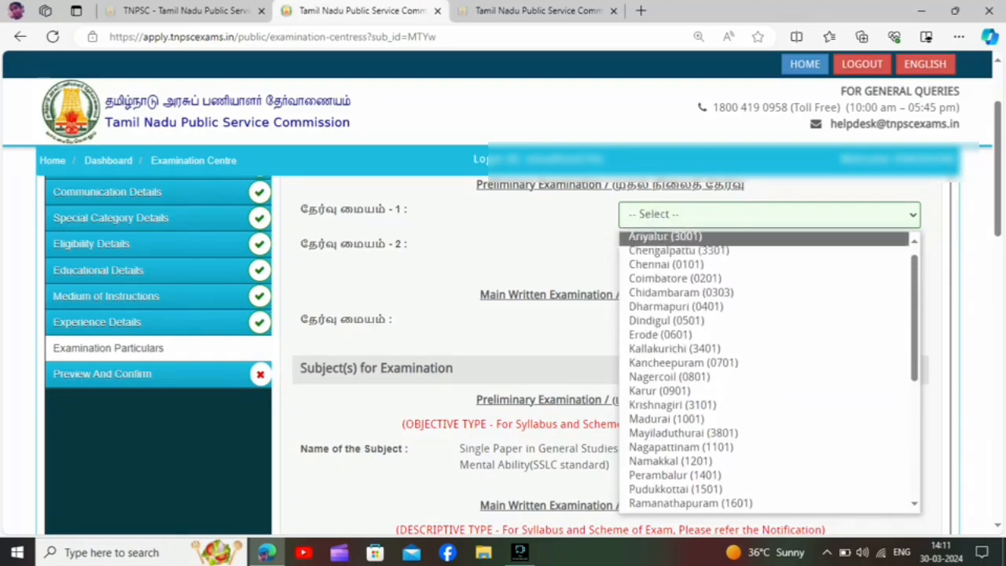
key("Down")
key("Down")
key("Return")
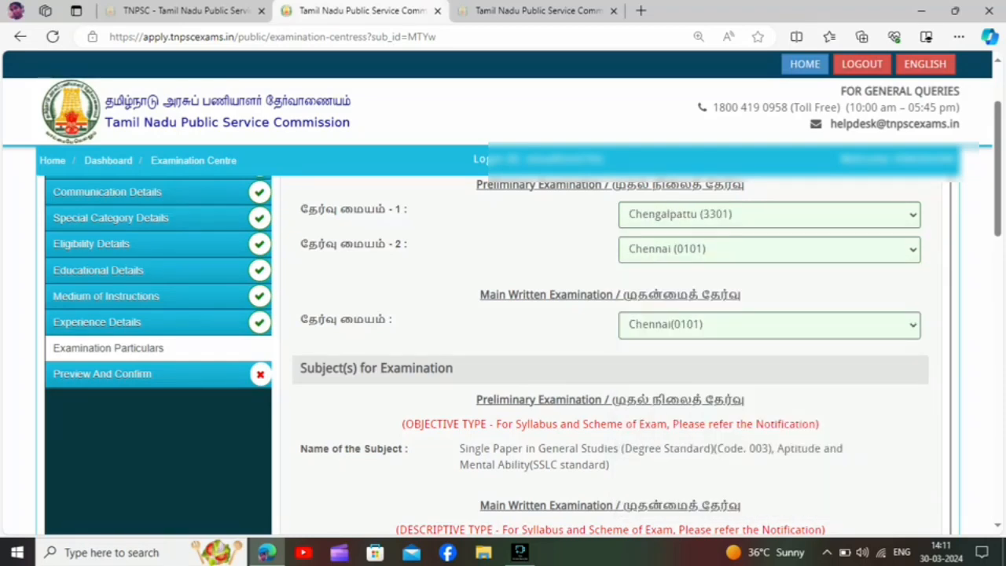
Decline the fee concession with No / இல்லை and save the examination particulars with the declaration accepted.
scroll(503, 353, "down", 3)
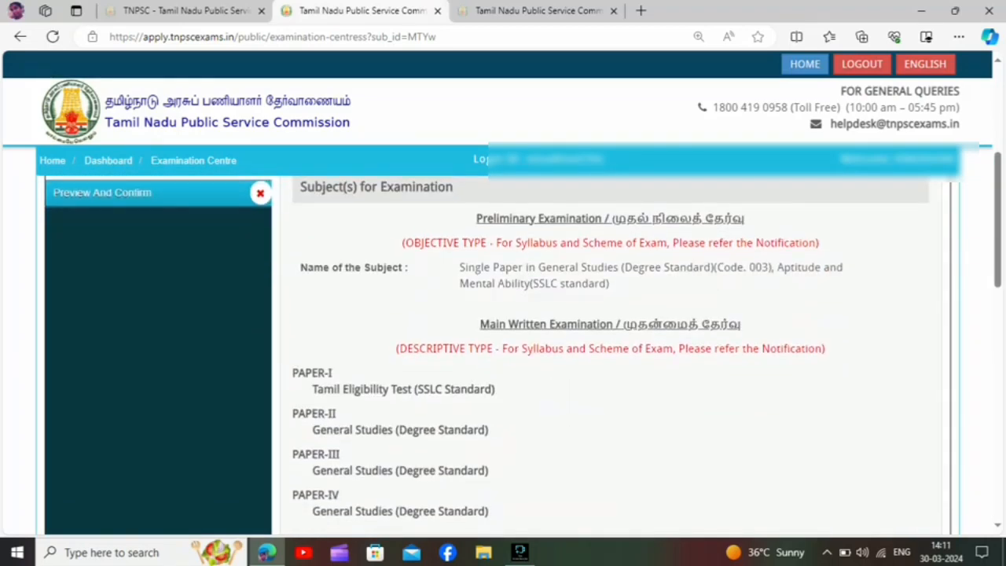
scroll(503, 354, "down", 3)
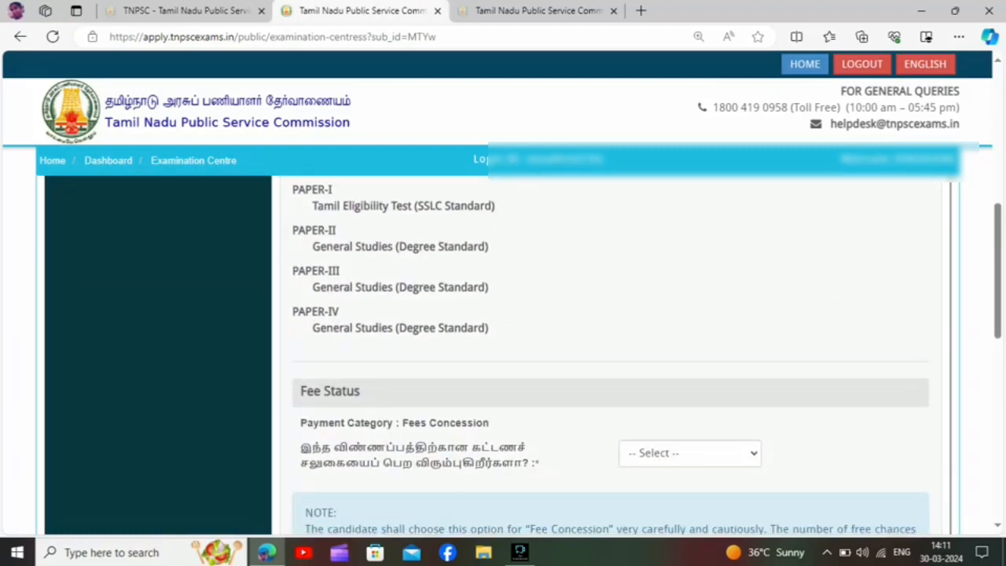
left_click(690, 395)
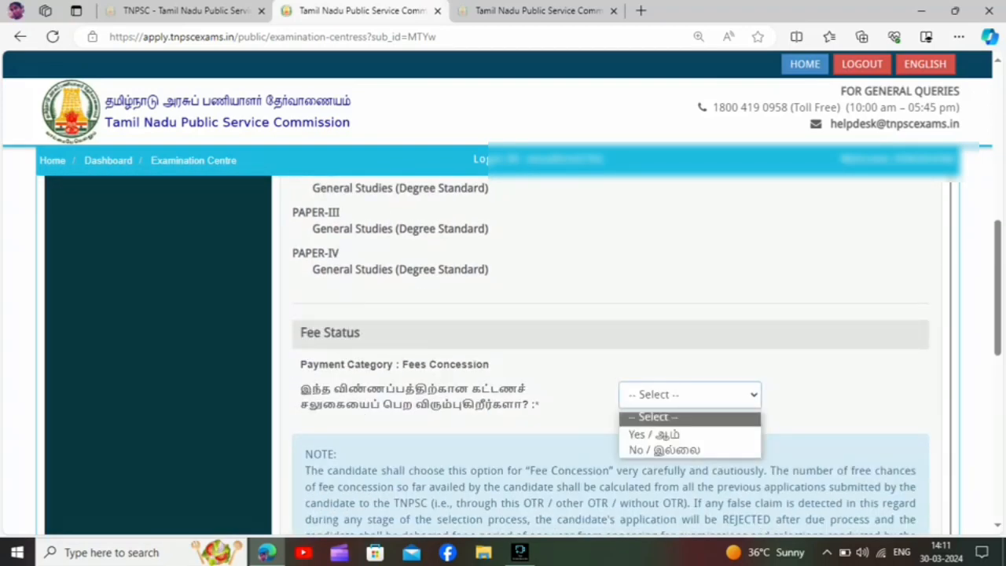
left_click(680, 450)
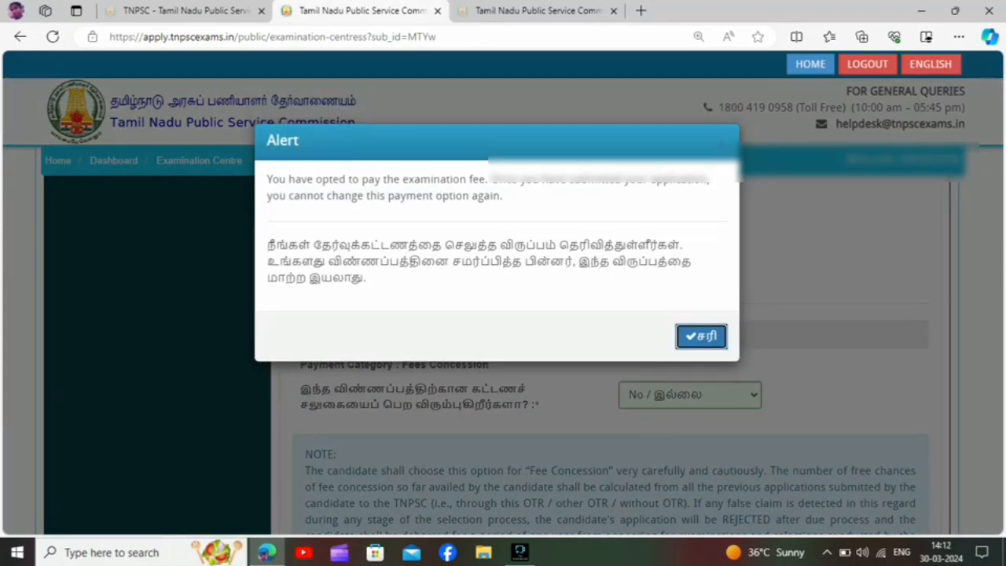
left_click(701, 337)
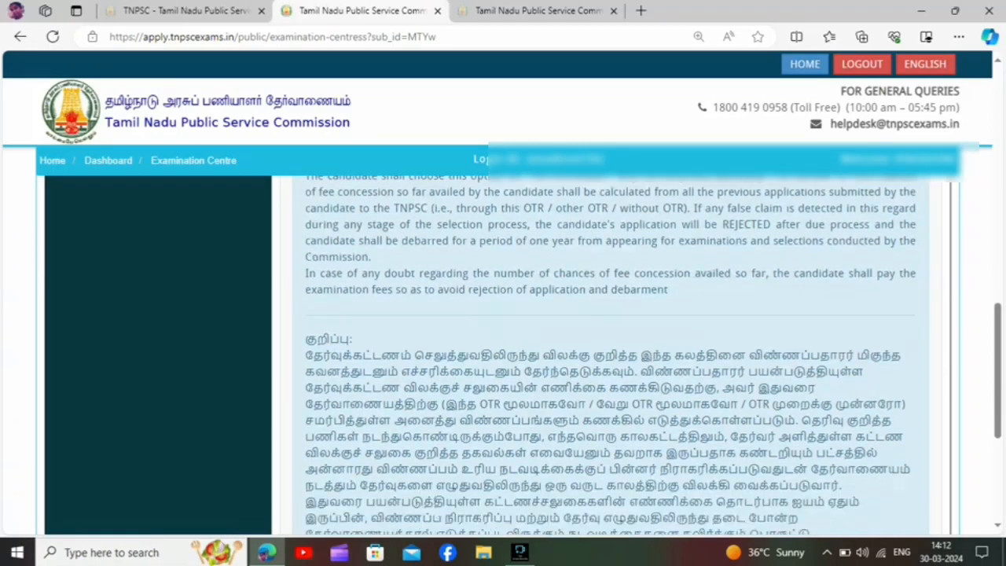
left_click(297, 340)
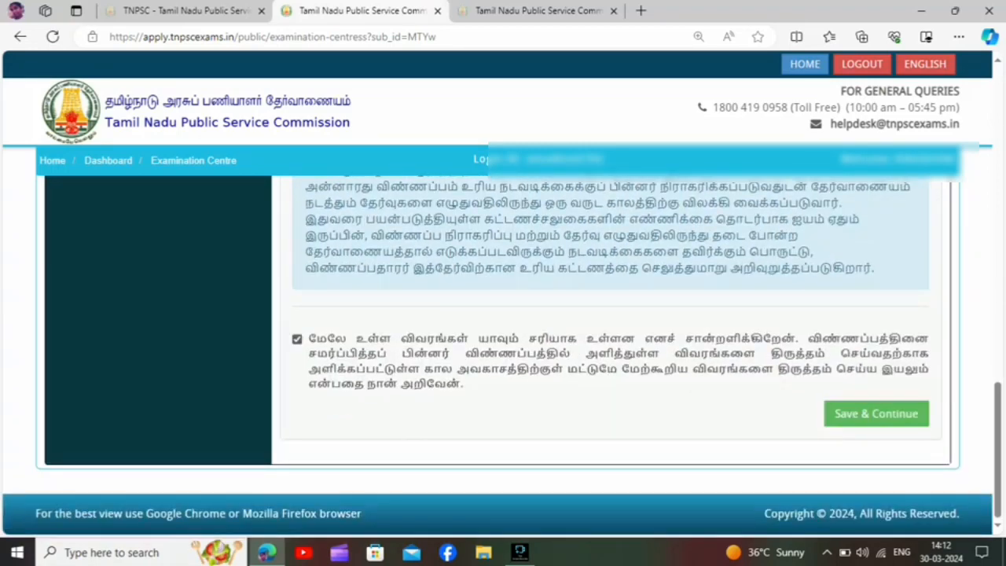
left_click(877, 413)
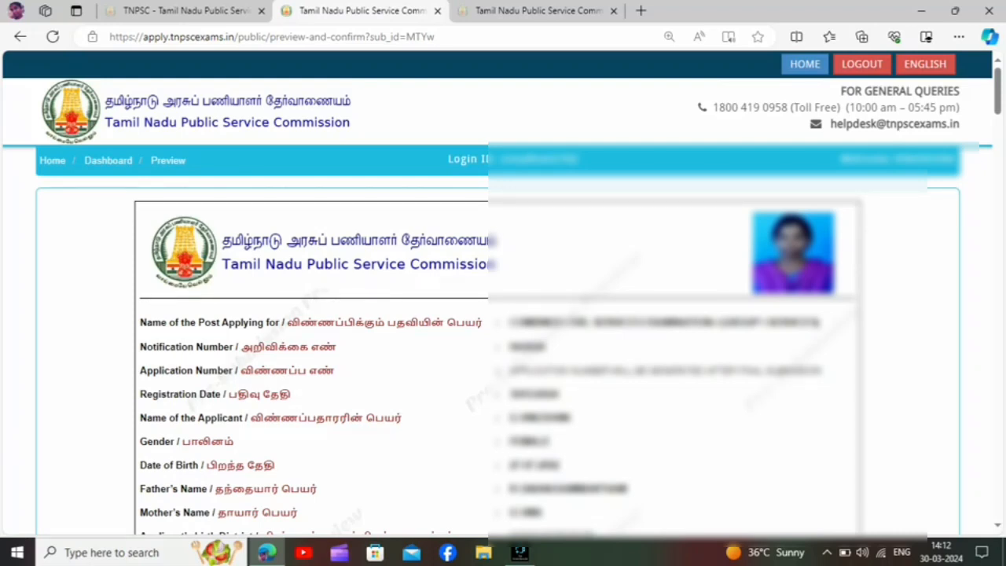
Review the application preview from the applicant details through special category, education, PSTM, examination centres, subjects and fee category.
scroll(503, 354, "down", 1)
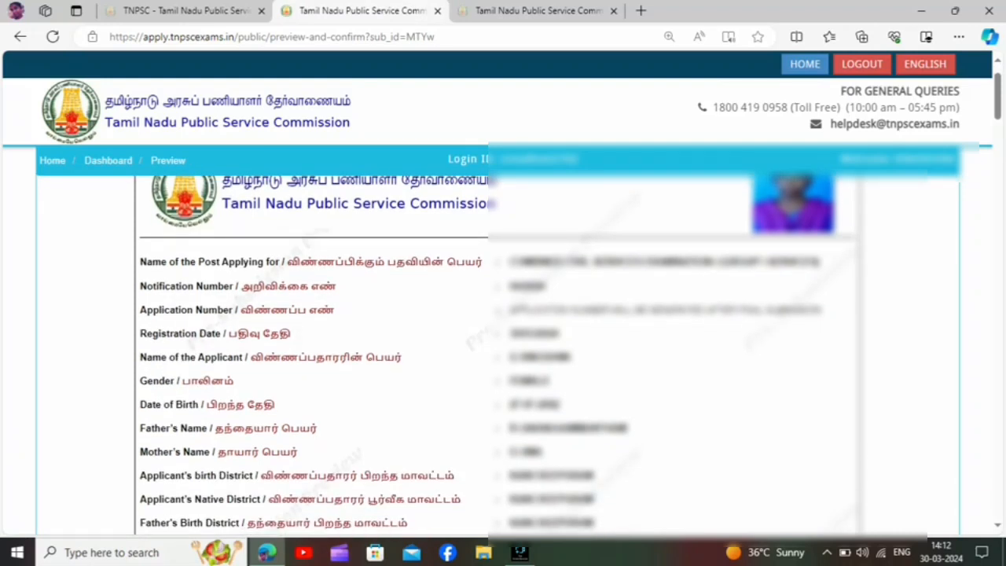
scroll(503, 354, "down", 1)
scroll(503, 354, "down", 1)
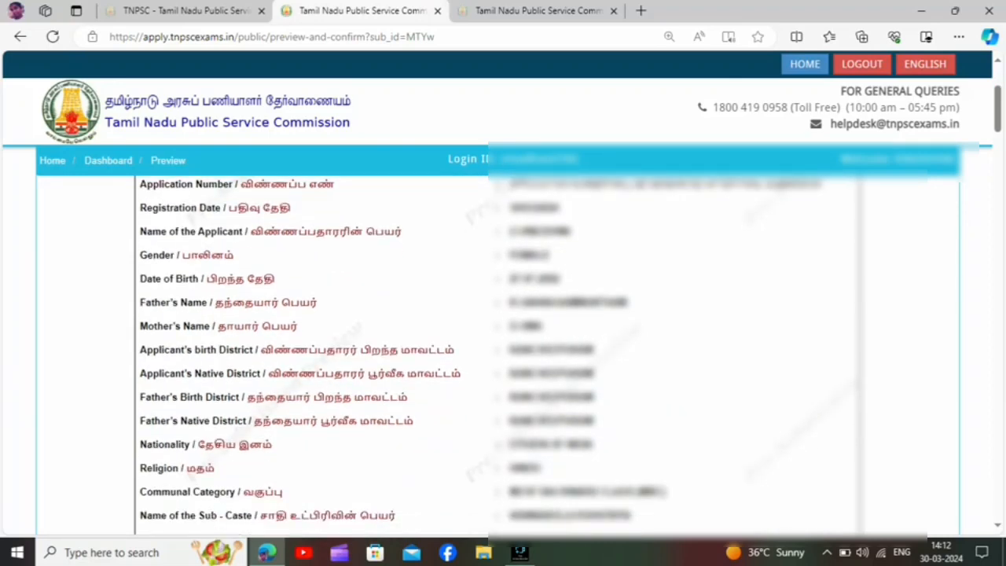
scroll(504, 353, "down", 3)
scroll(503, 354, "down", 1)
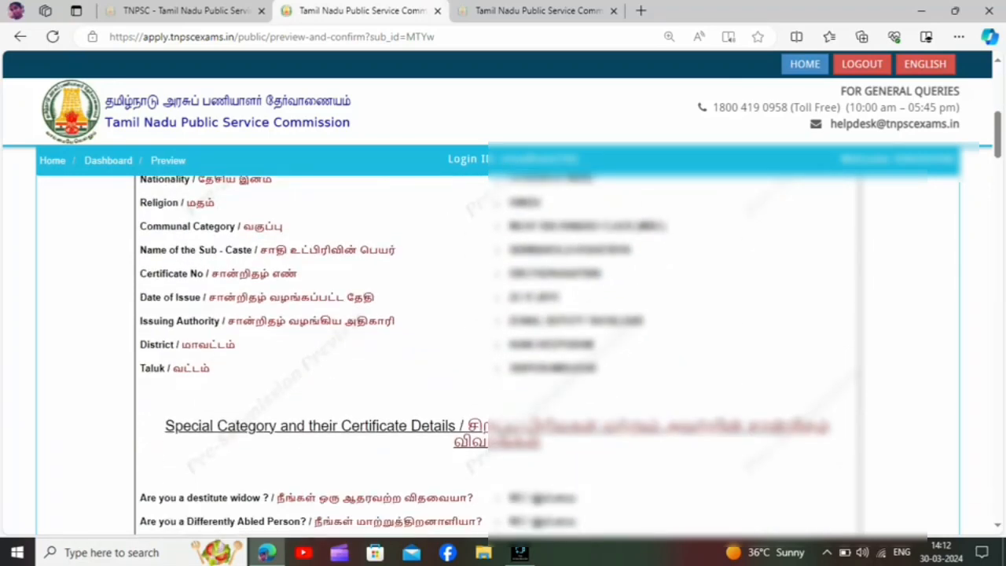
scroll(503, 354, "down", 4)
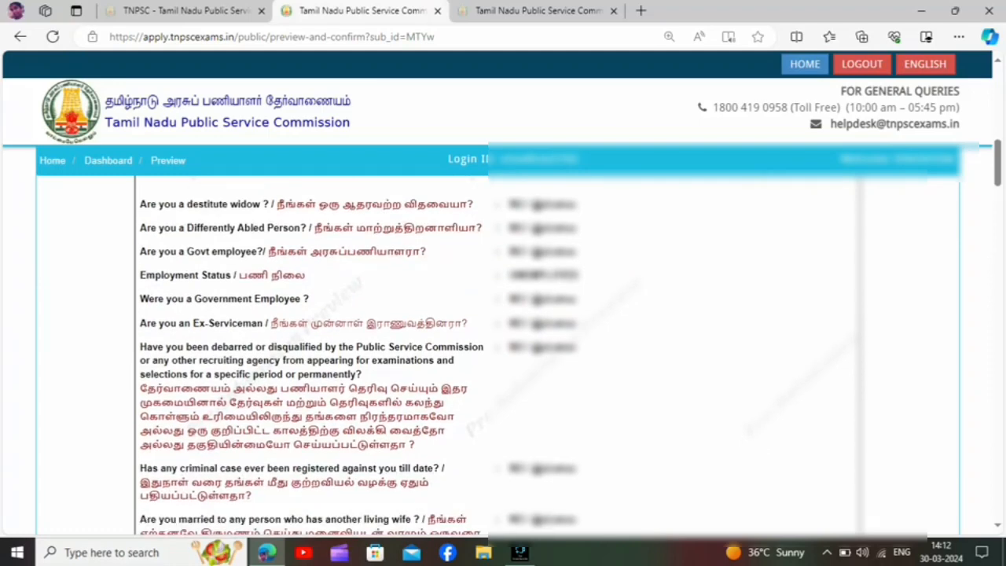
scroll(503, 354, "down", 2)
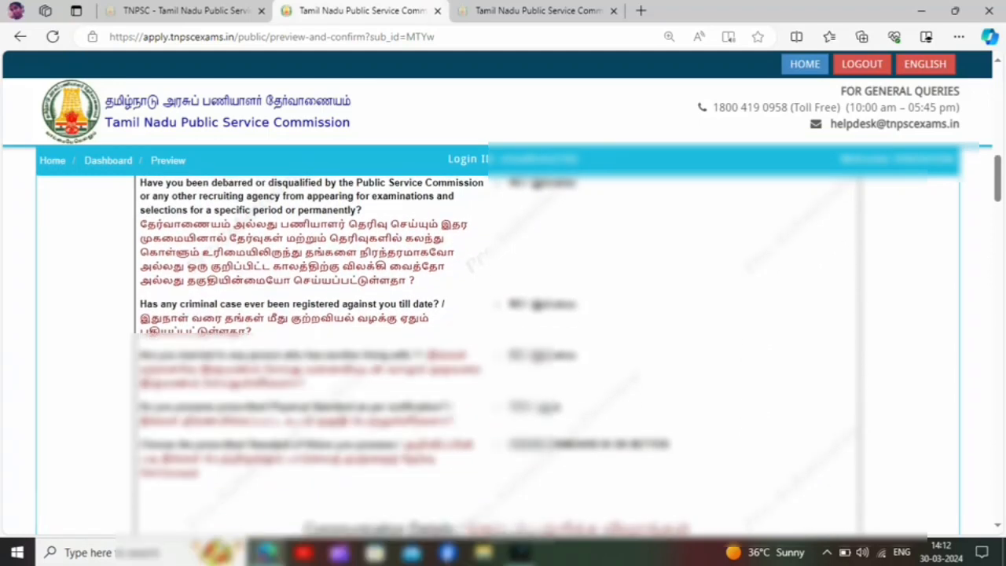
scroll(503, 354, "down", 2)
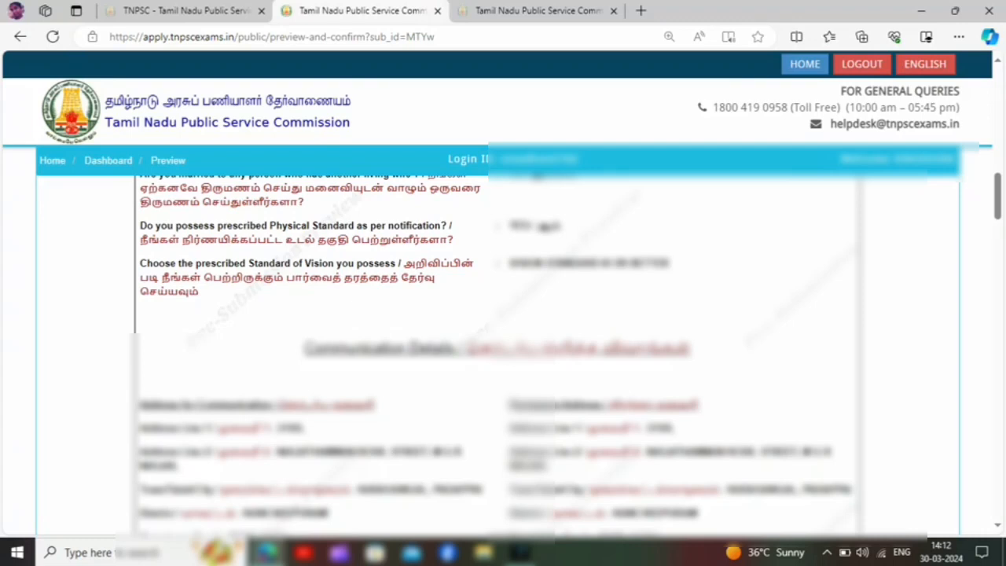
scroll(503, 354, "down", 10)
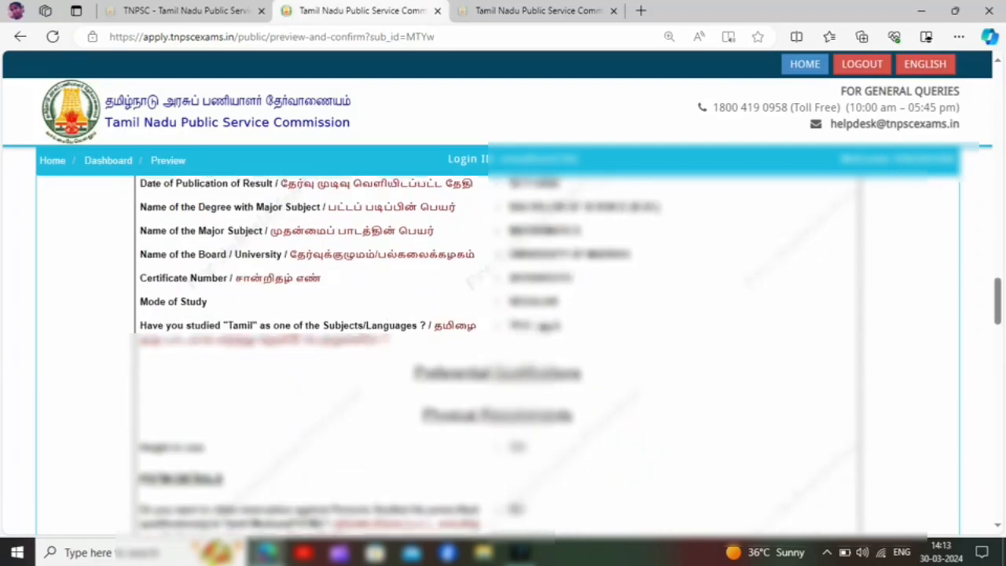
scroll(503, 353, "down", 3)
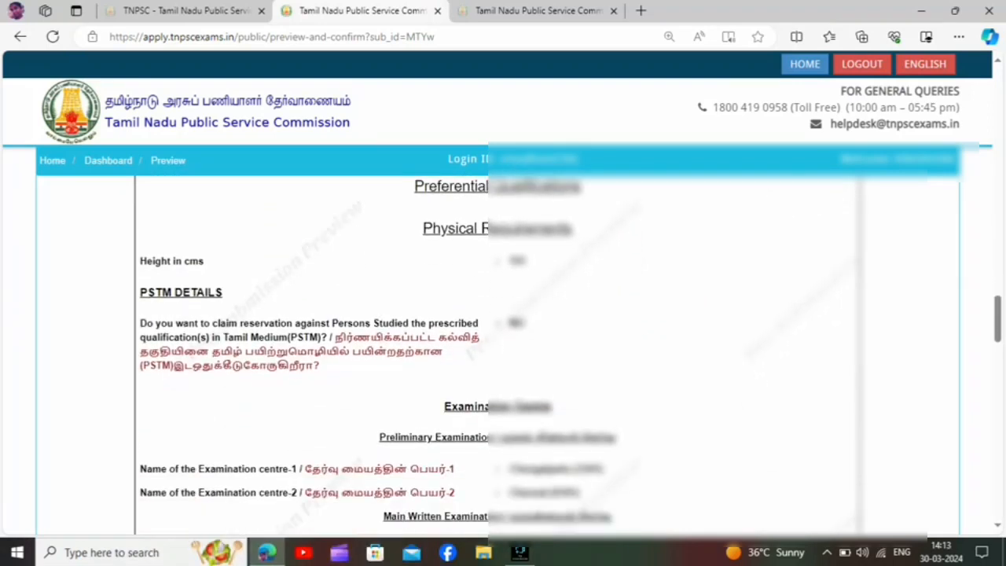
scroll(503, 354, "down", 4)
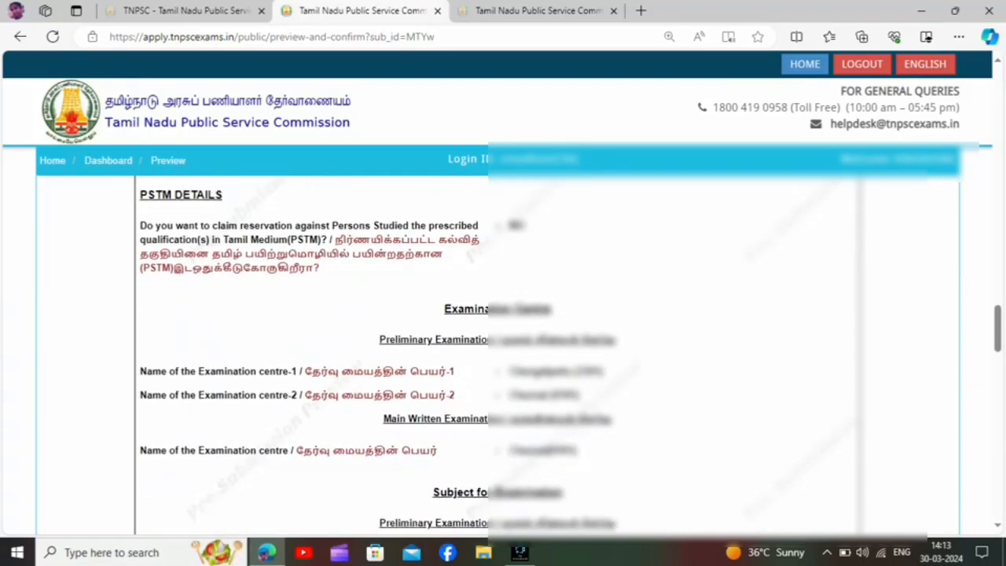
scroll(503, 354, "down", 1)
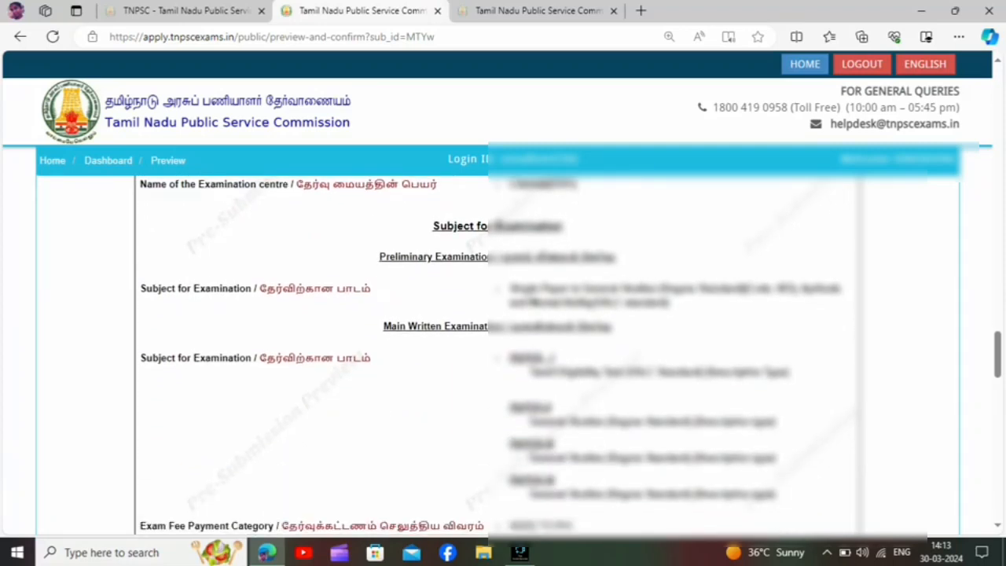
scroll(503, 354, "down", 3)
scroll(503, 353, "down", 1)
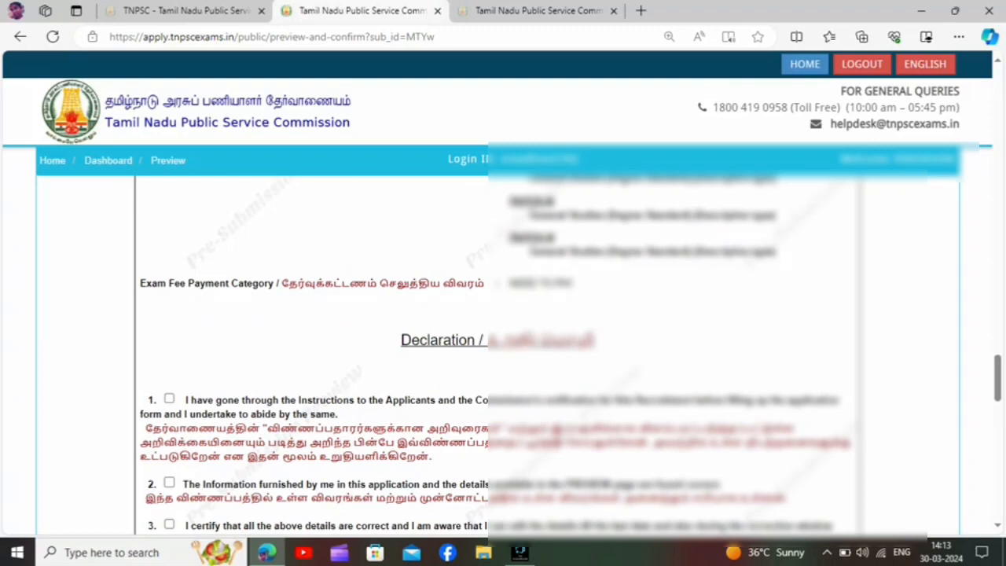
Accept declarations 1 to 5 in the preview, covering the instructions, correctness of details and liability for rejection.
scroll(503, 353, "down", 2)
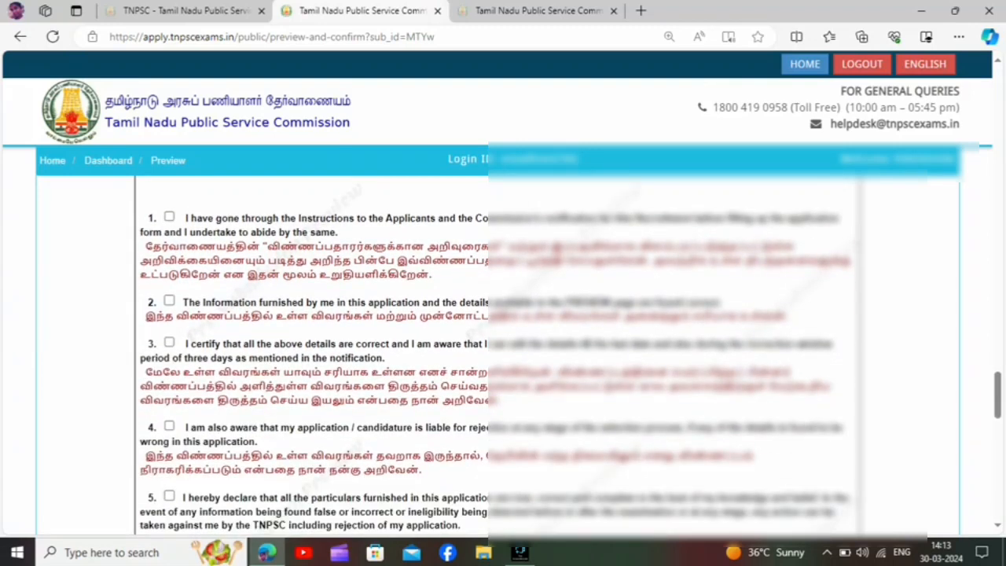
left_click_drag(501, 302, 347, 247)
left_click(348, 259)
left_click(169, 216)
left_click(169, 300)
left_click(169, 342)
left_click(169, 496)
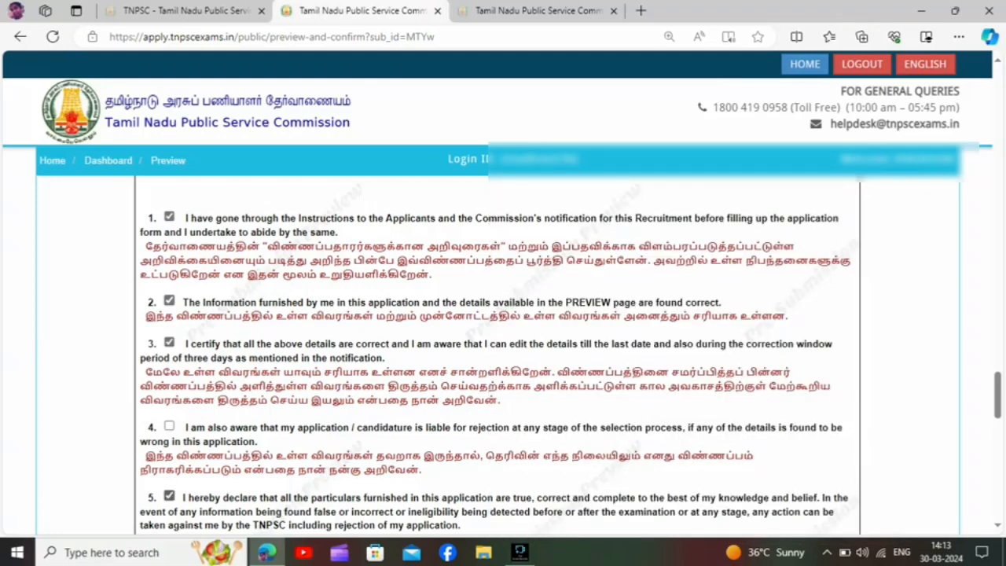
left_click(169, 426)
Accept declarations 6 to 11, covering canvassing, eligibility, physical standards, debarment, criminal cases and the hard copy printout.
scroll(504, 353, "down", 5)
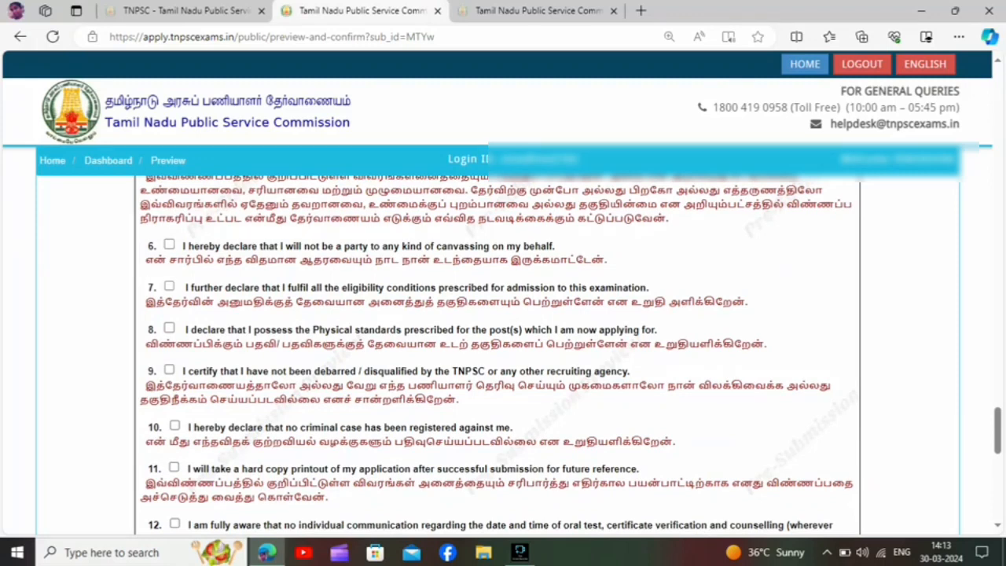
left_click(169, 286)
left_click(169, 244)
left_click(169, 328)
left_click(169, 369)
left_click(175, 425)
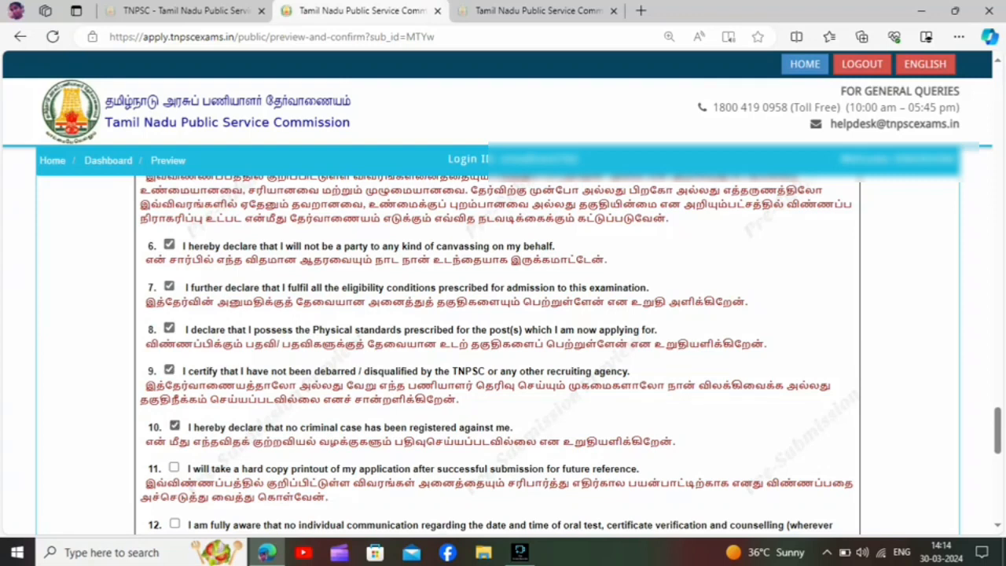
left_click(174, 467)
Accept declarations 12 to 16, covering individual communication, marital status, checked details, website updates and SMS or e-mail alerts.
scroll(503, 354, "down", 3)
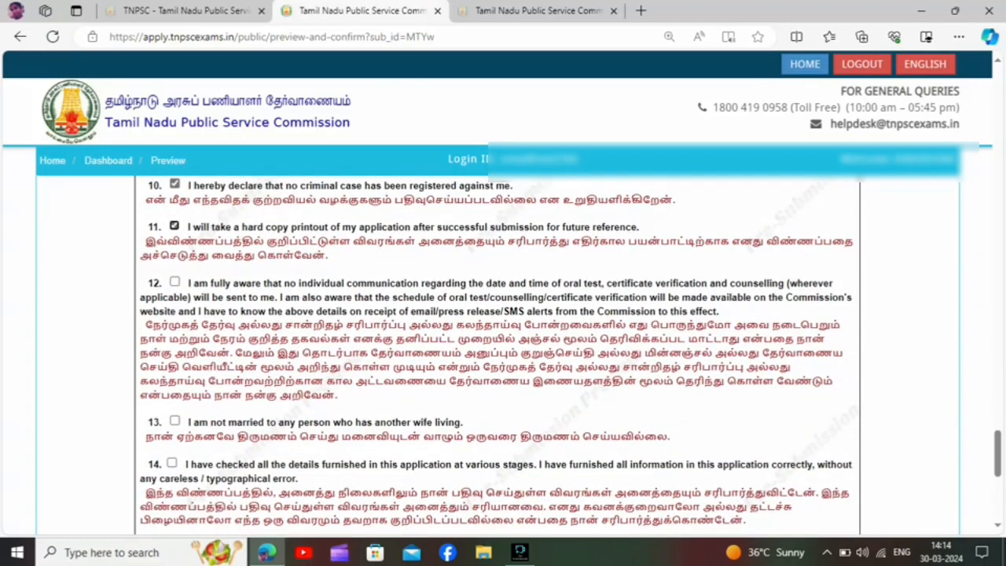
left_click(175, 281)
left_click(175, 421)
left_click(172, 463)
scroll(498, 355, "down", 2)
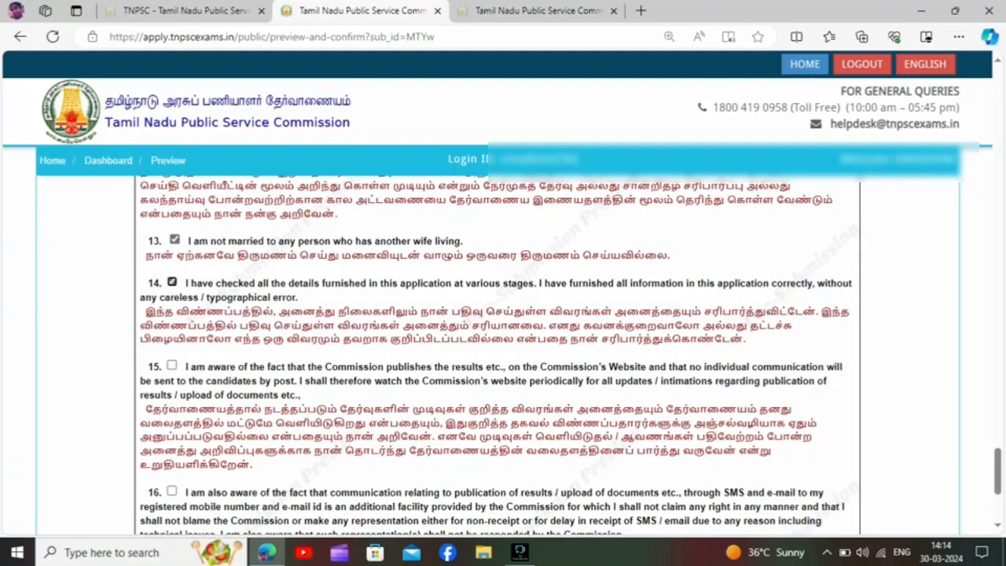
left_click(173, 366)
left_click(172, 492)
Confirm all the declarations, agree to proceed in both confirmation prompts and submit the application preview.
scroll(497, 355, "down", 3)
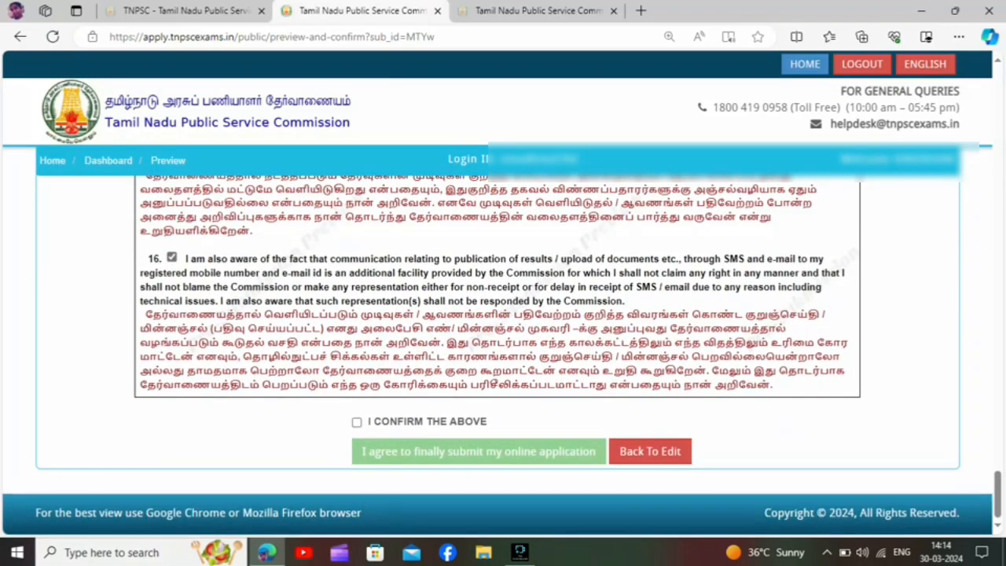
left_click(356, 422)
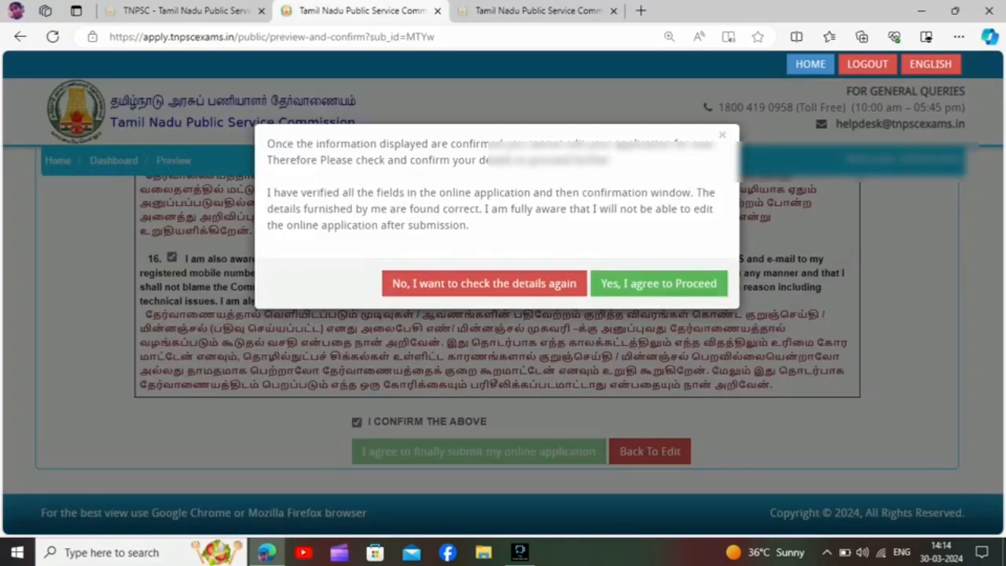
left_click(659, 282)
left_click(656, 270)
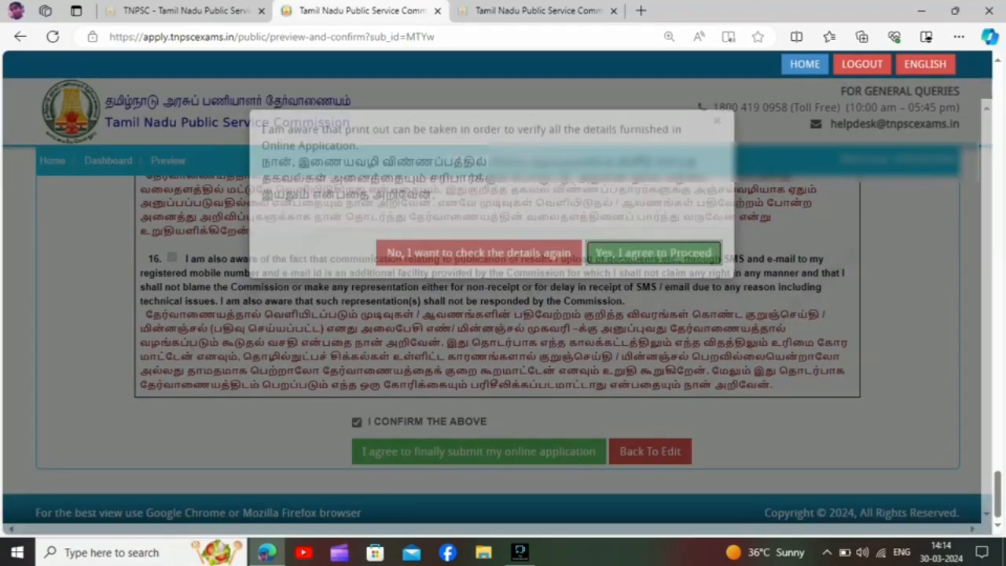
left_click(473, 452)
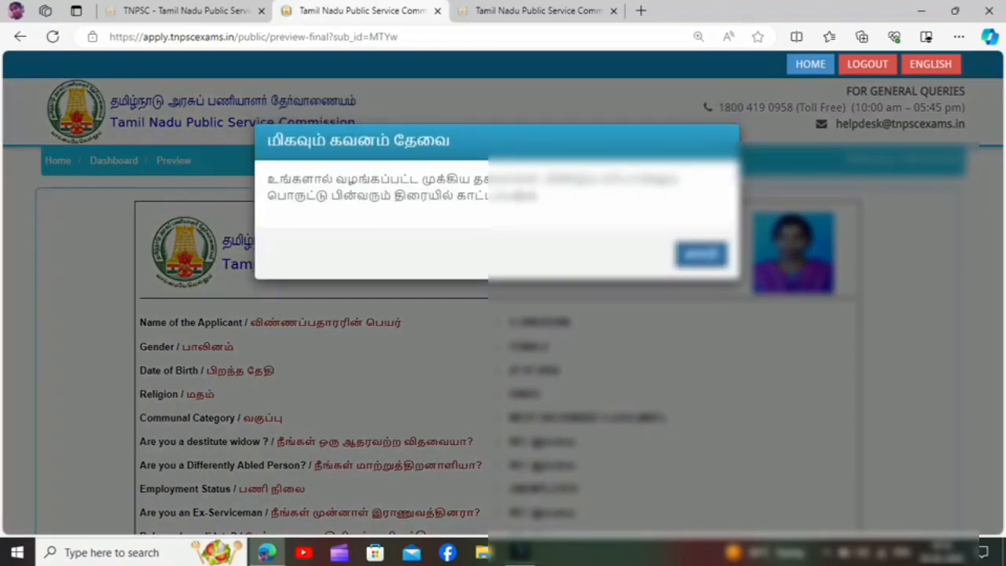
Dismiss the caution notice on the final preview and accept the declaration that all fields have been verified.
left_click(701, 254)
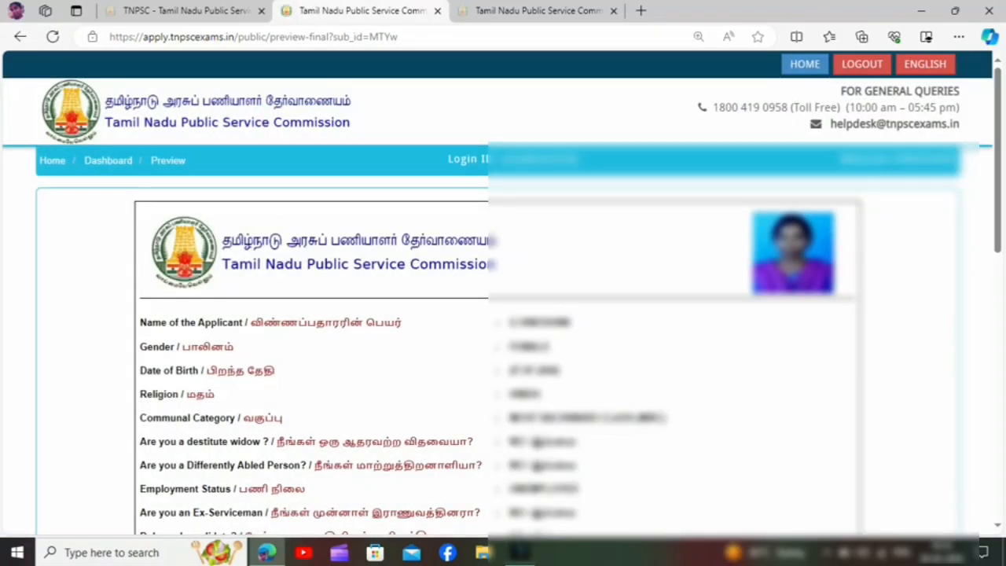
scroll(503, 330, "down", 2)
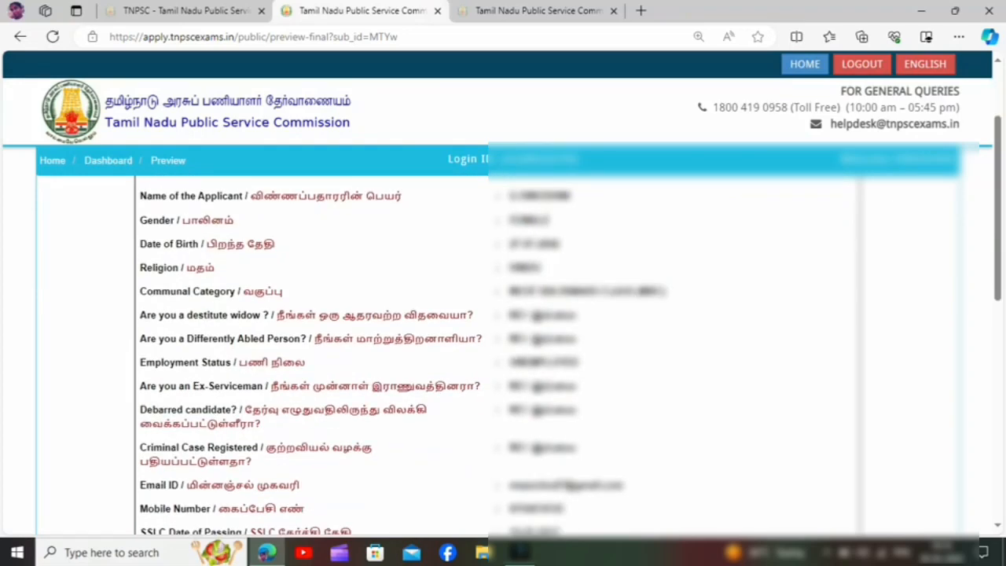
scroll(503, 354, "down", 5)
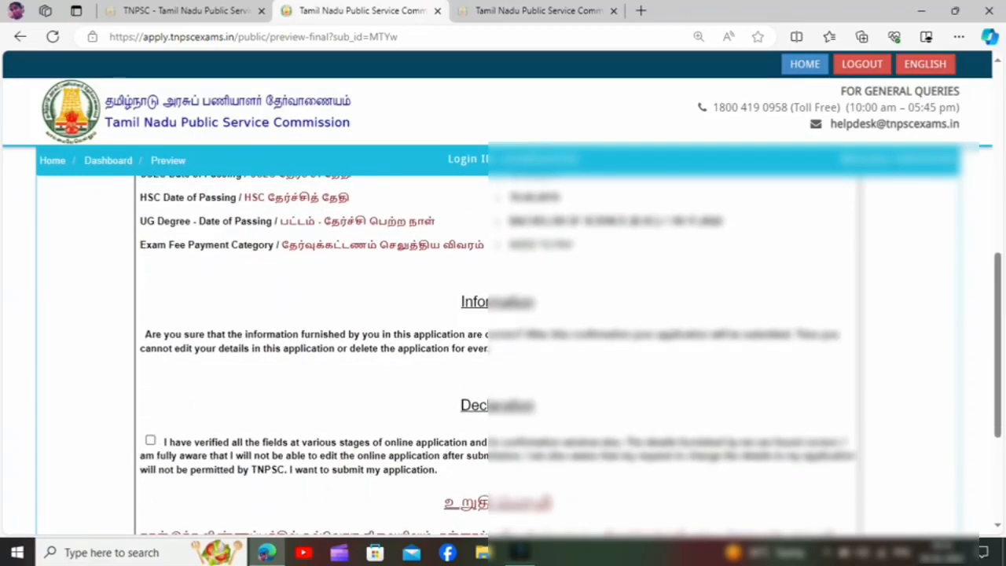
left_click(151, 440)
Confirm the final declaration, agree to proceed and finally submit the online application.
scroll(503, 354, "down", 2)
scroll(503, 353, "down", 1)
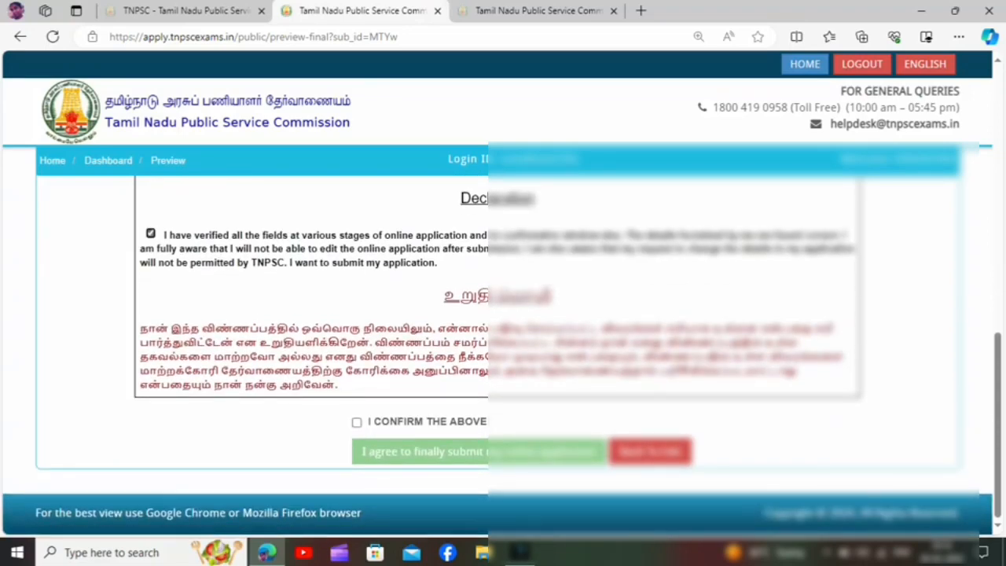
left_click(357, 422)
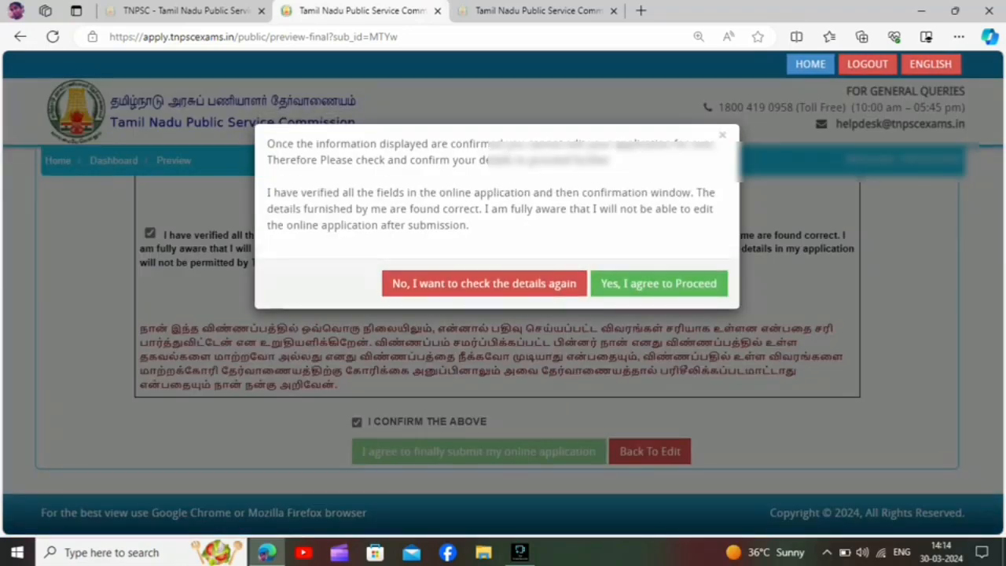
left_click(658, 283)
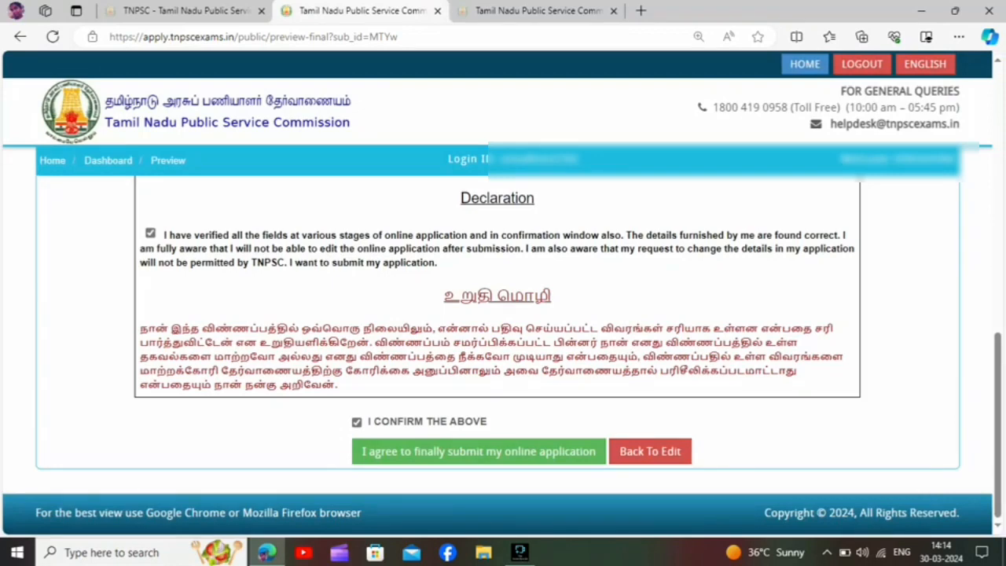
left_click(479, 451)
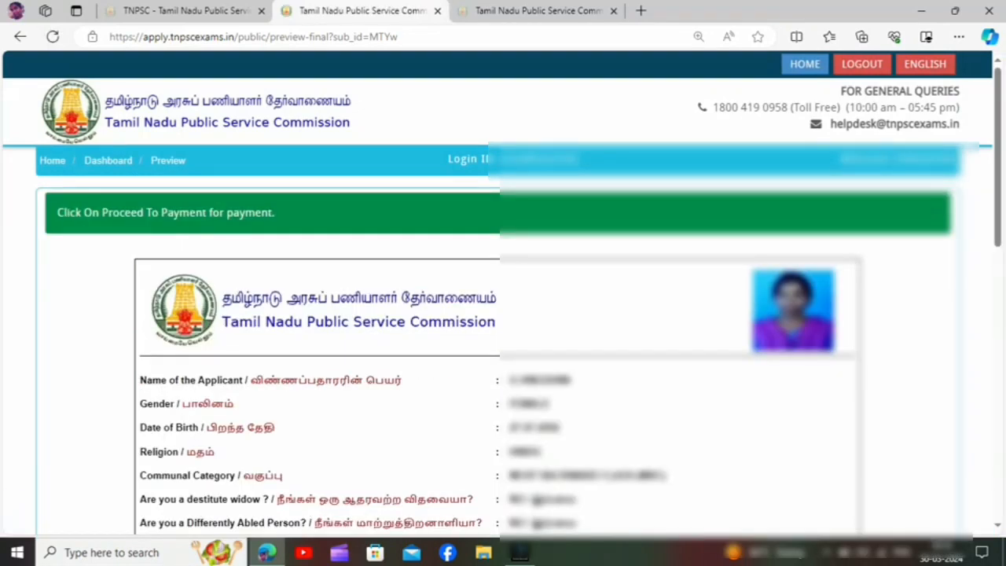
Accept the verification declaration again on the submitted preview and proceed to payment.
scroll(503, 353, "down", 10)
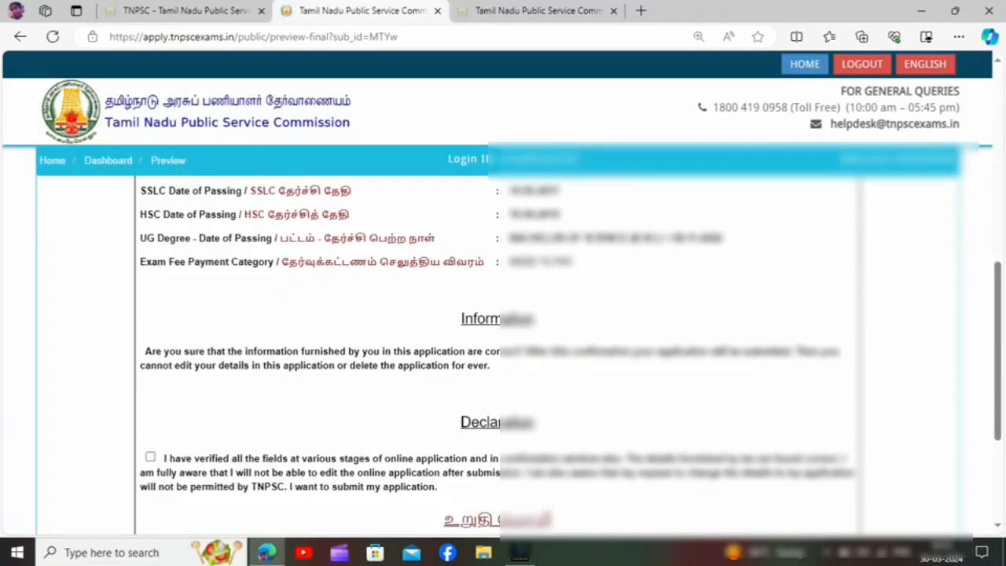
left_click(150, 377)
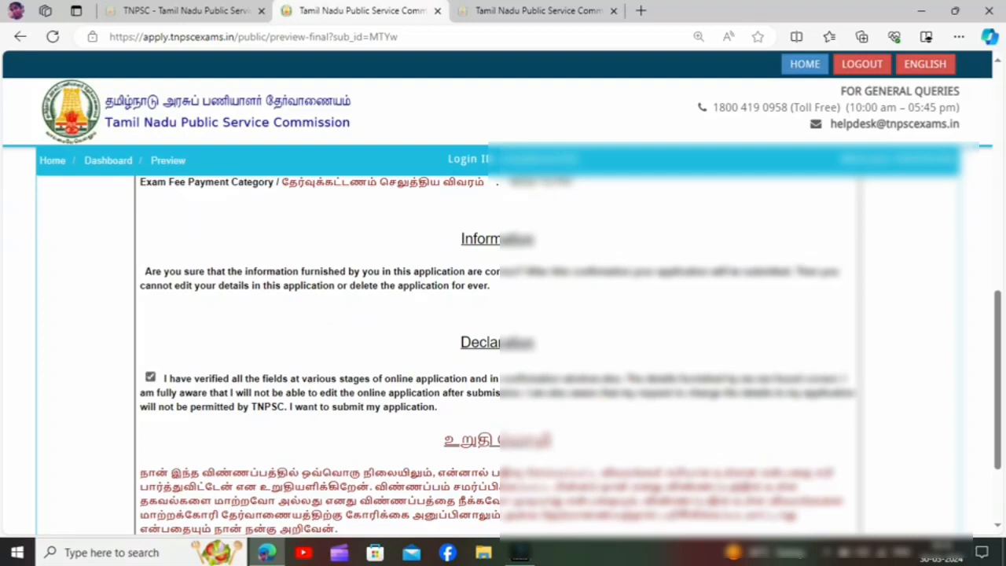
scroll(503, 354, "down", 3)
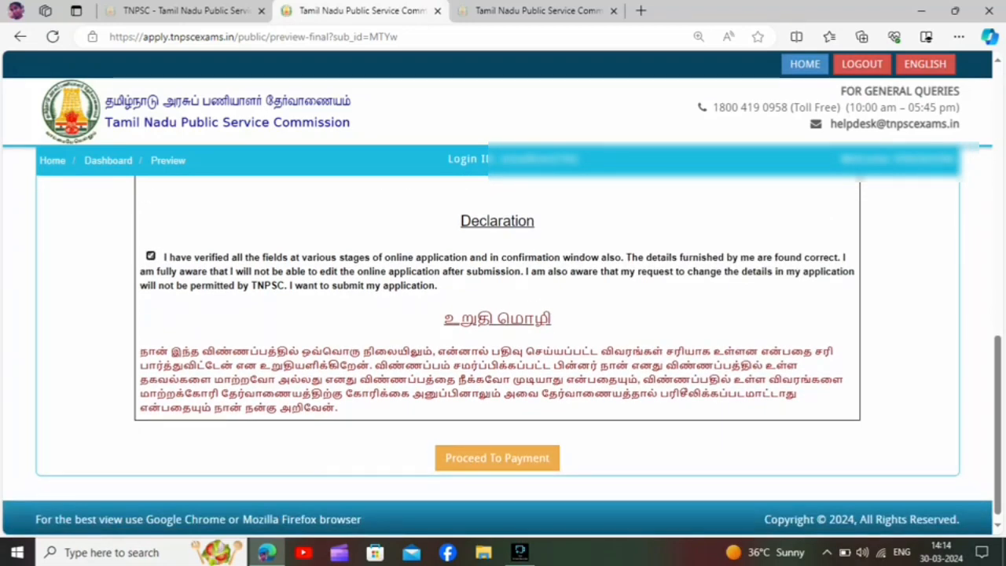
left_click(497, 458)
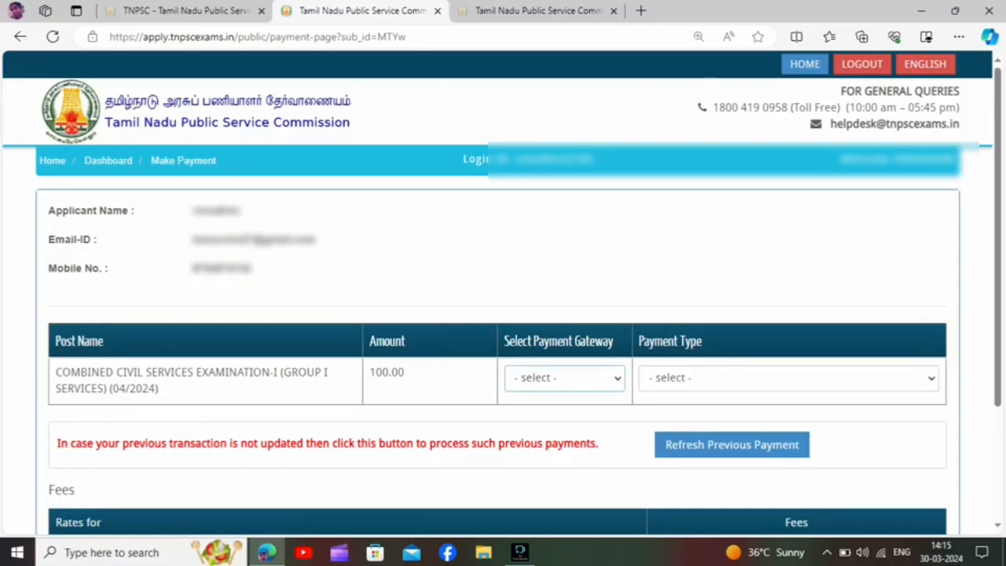
Choose SBI as the payment gateway, ONLINE as the payment type and Debit Card as the payment mode.
left_click(564, 378)
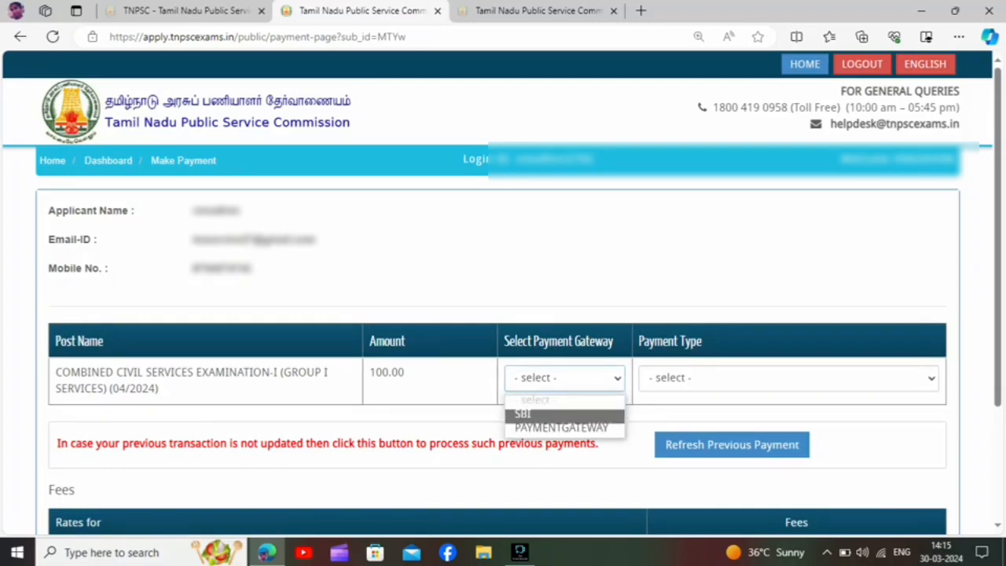
left_click(565, 414)
left_click(788, 378)
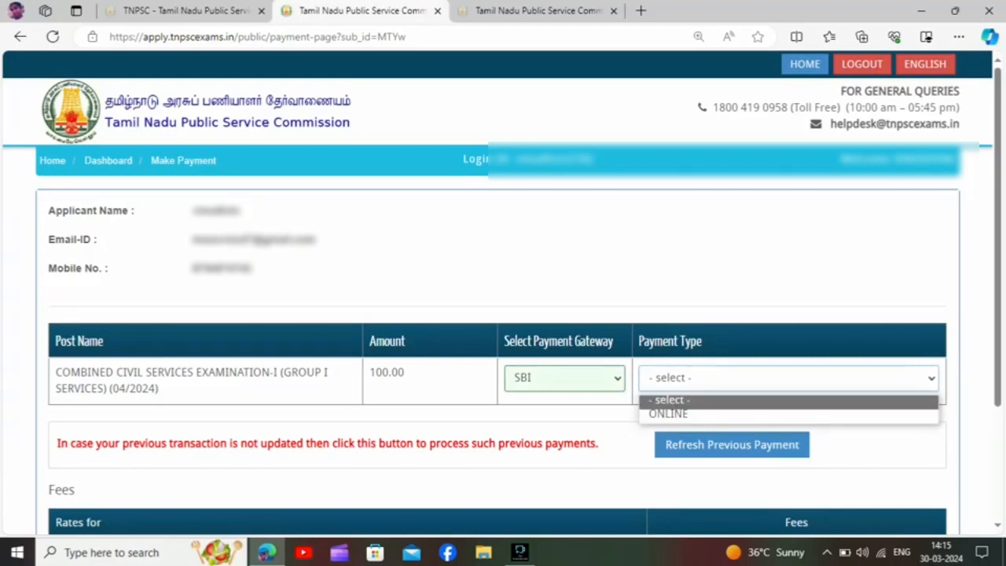
left_click(787, 414)
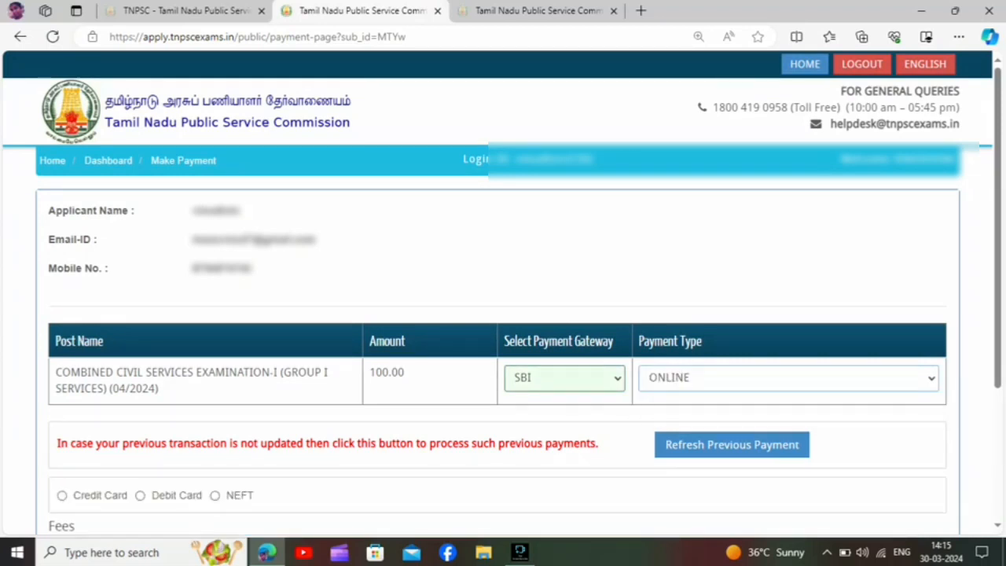
left_click(140, 496)
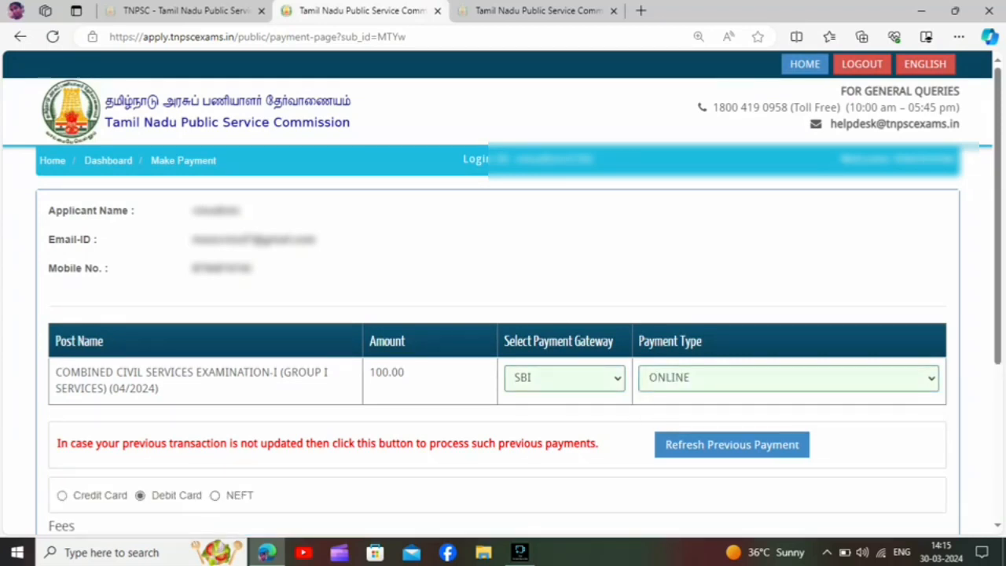
left_click(62, 495)
left_click(140, 495)
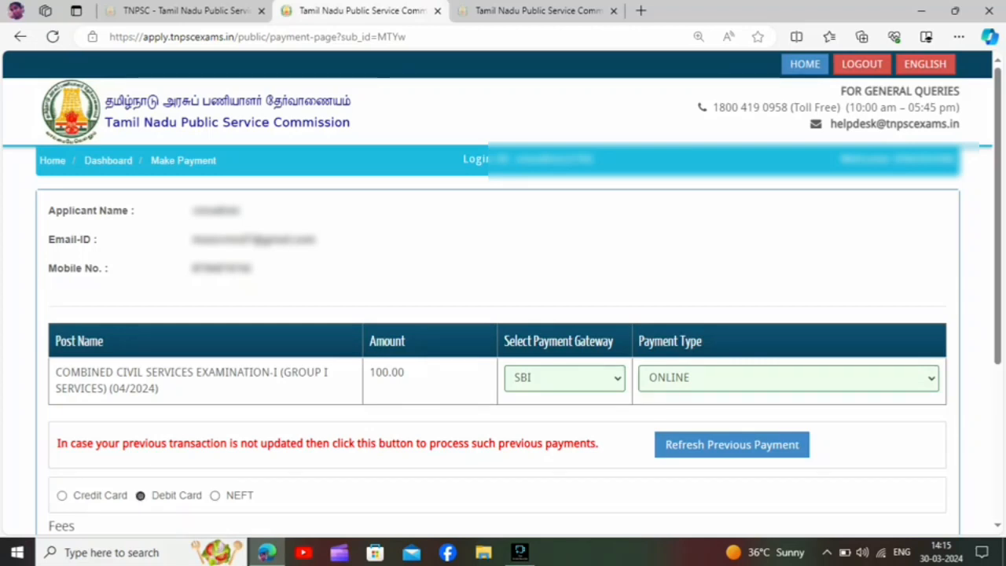
Proceed to pay the application fee, then choose to pay now and submit the application from the payment summary.
scroll(497, 354, "down", 3)
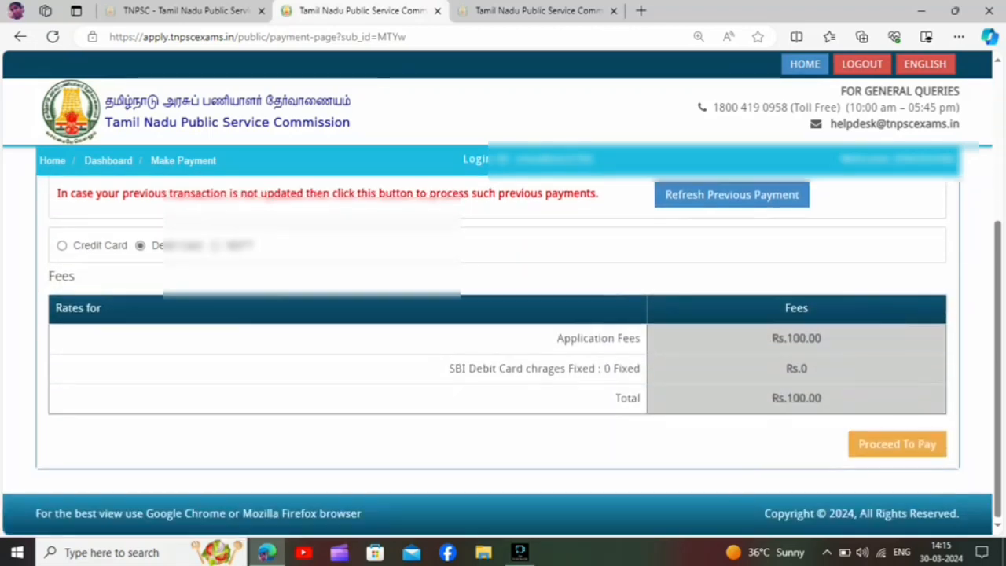
left_click(897, 444)
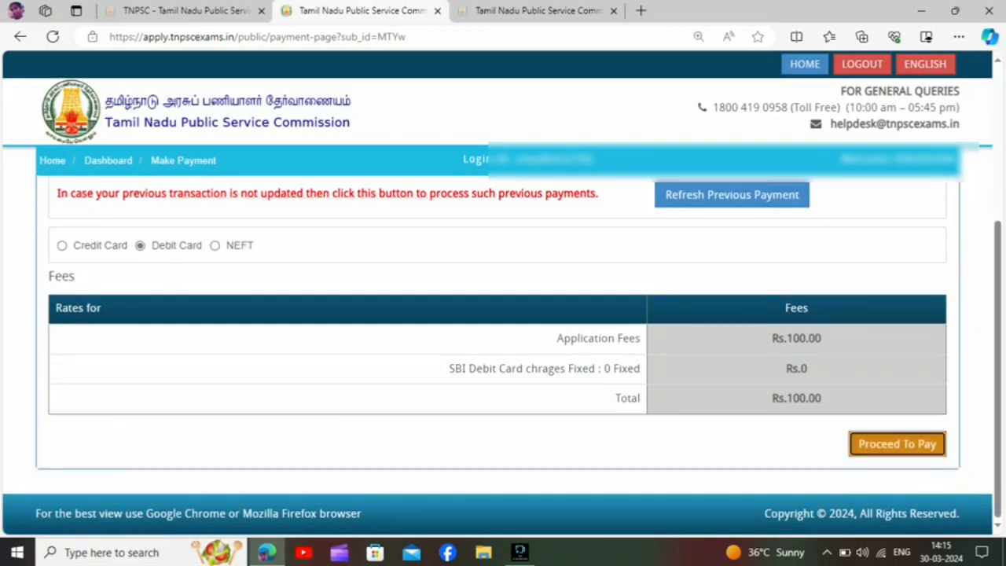
scroll(503, 315, "down", 2)
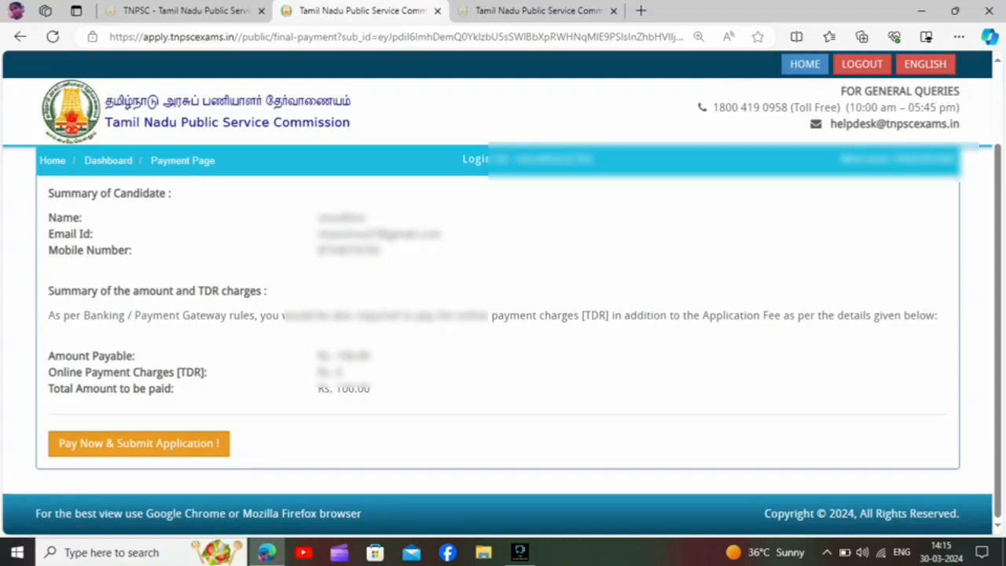
left_click(139, 444)
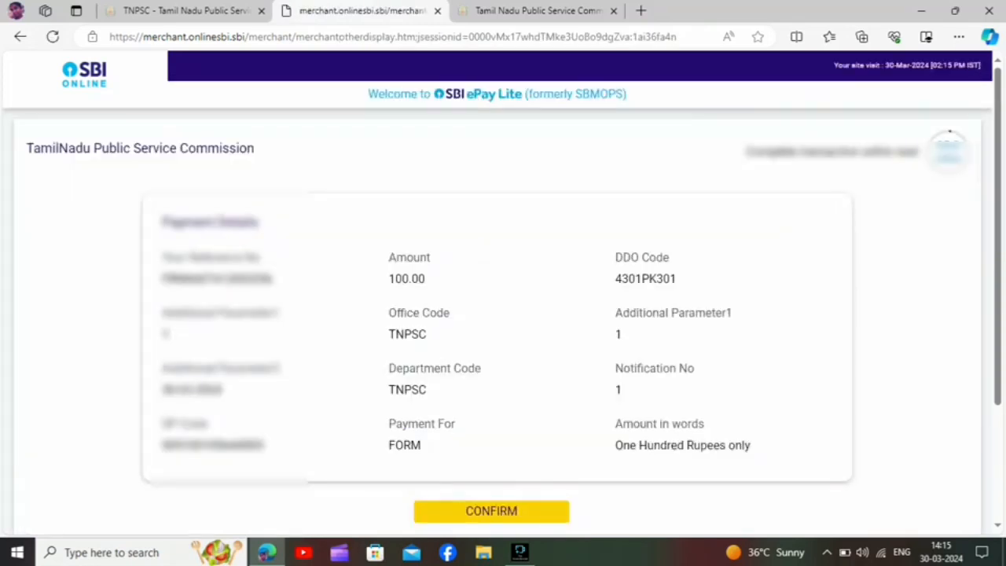
Confirm the TNPSC payment details on both SBI ePay Lite pages to reach the card entry form.
scroll(503, 314, "down", 1)
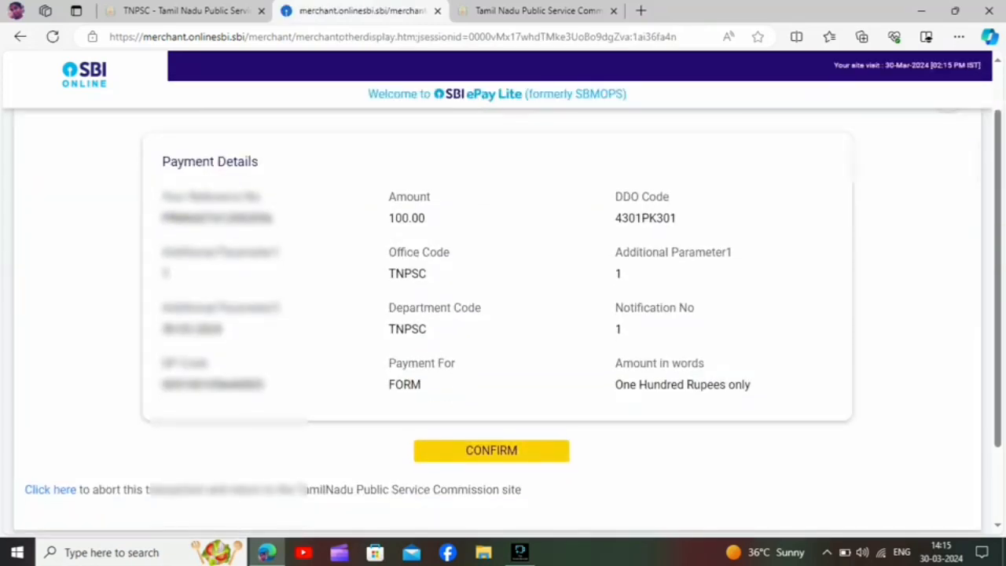
left_click(491, 449)
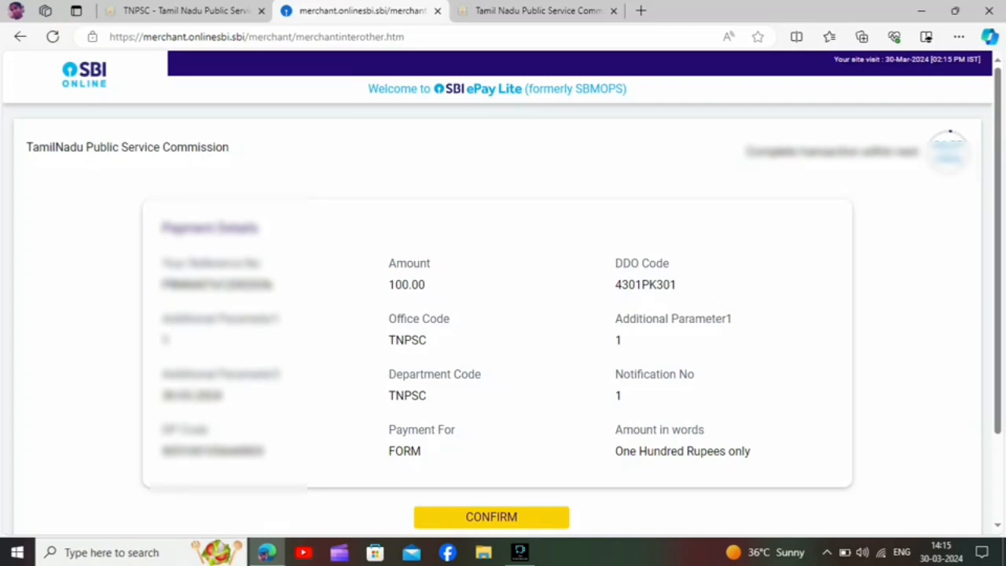
scroll(503, 315, "down", 1)
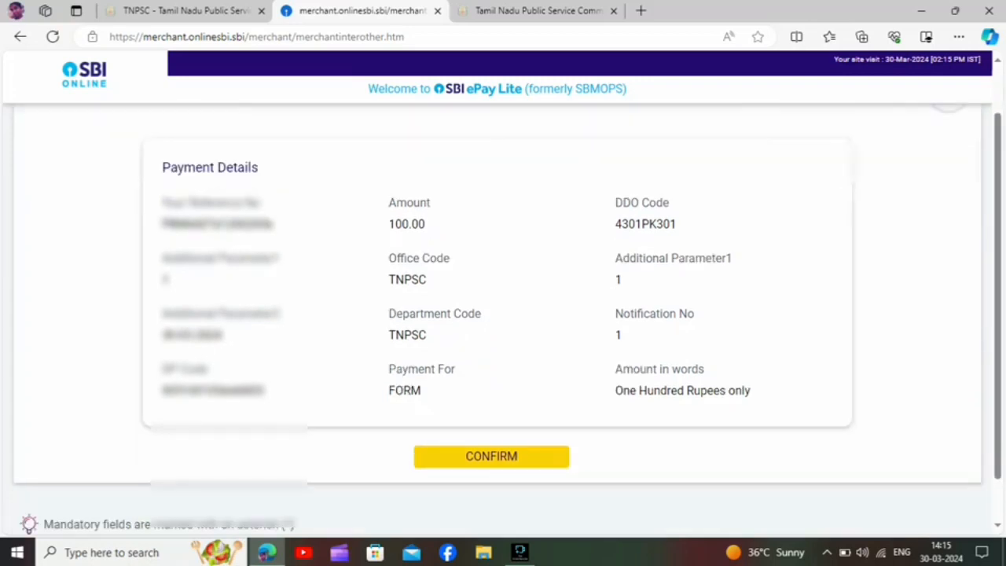
left_click(491, 457)
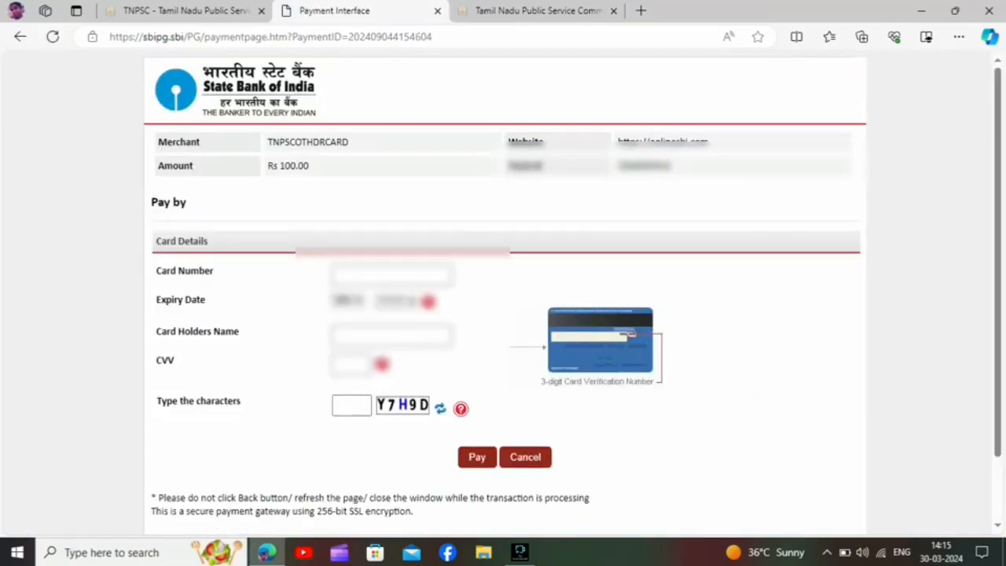
Fill in the card number from the saved card and choose the card's expiry month and year.
left_click(358, 275)
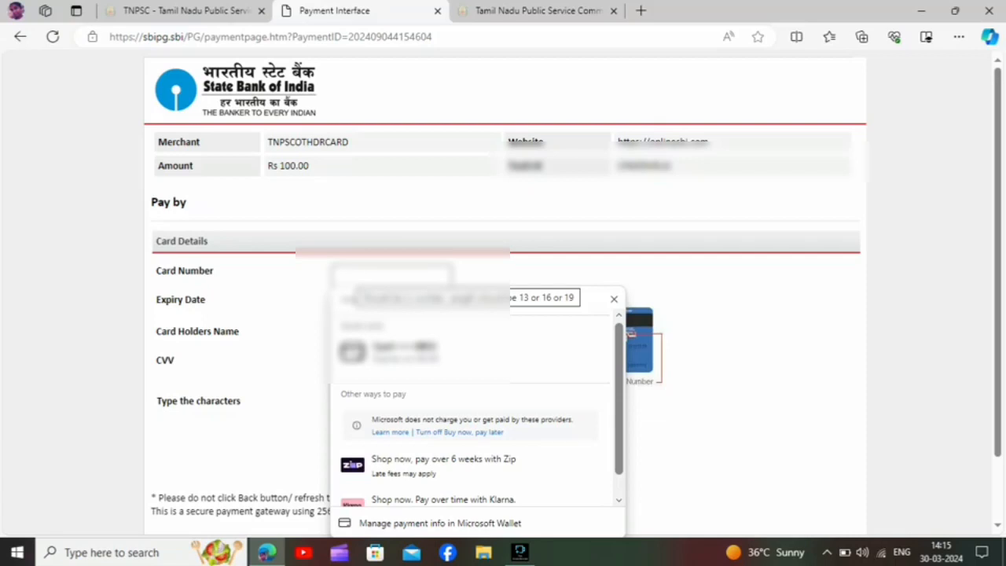
key("Down")
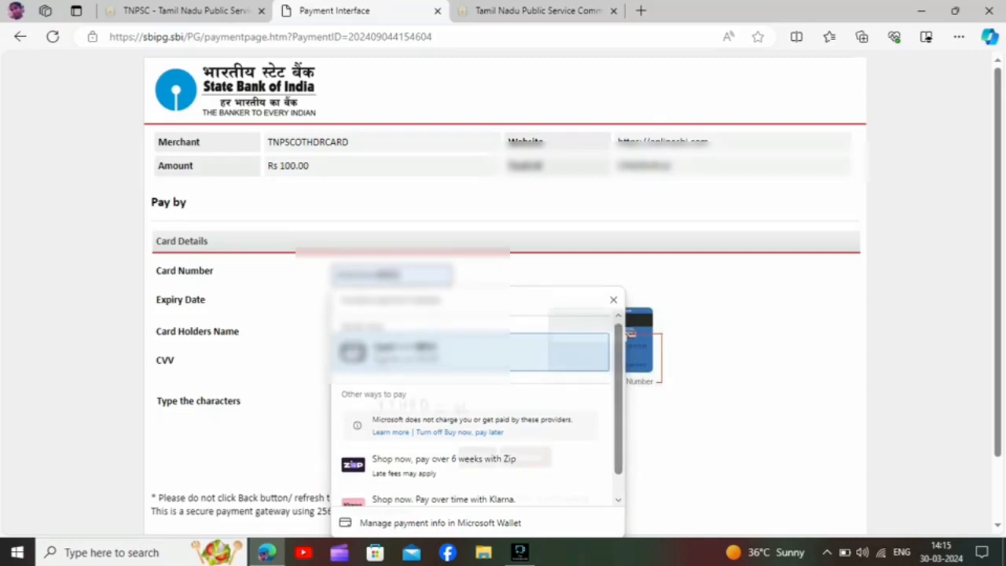
left_click(417, 352)
left_click(348, 301)
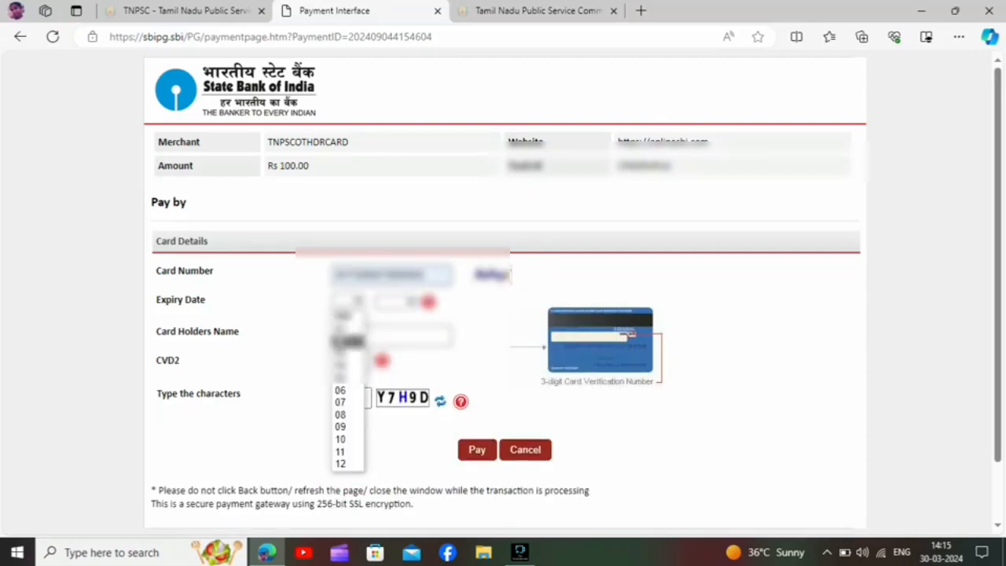
left_click(348, 365)
left_click(399, 302)
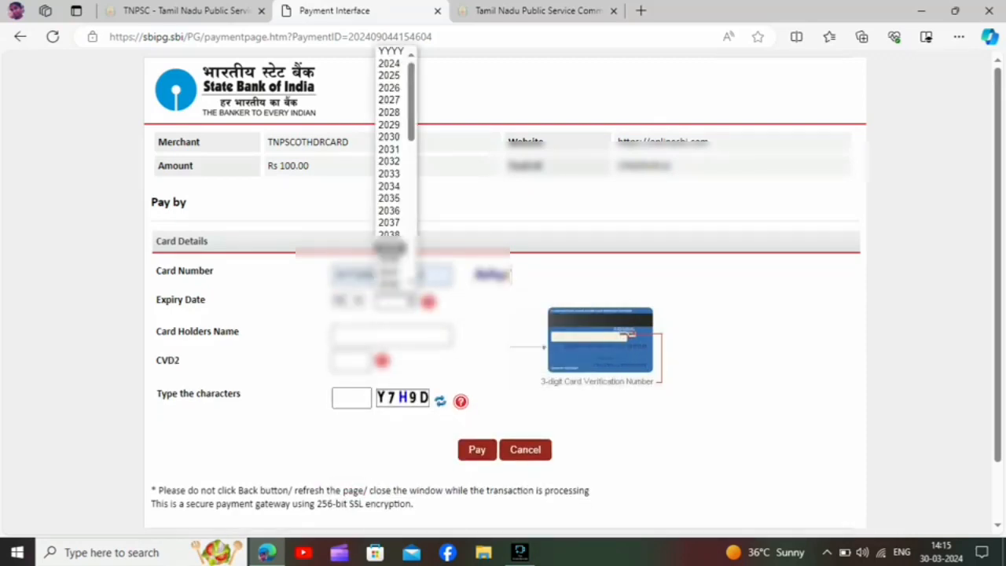
left_click(389, 89)
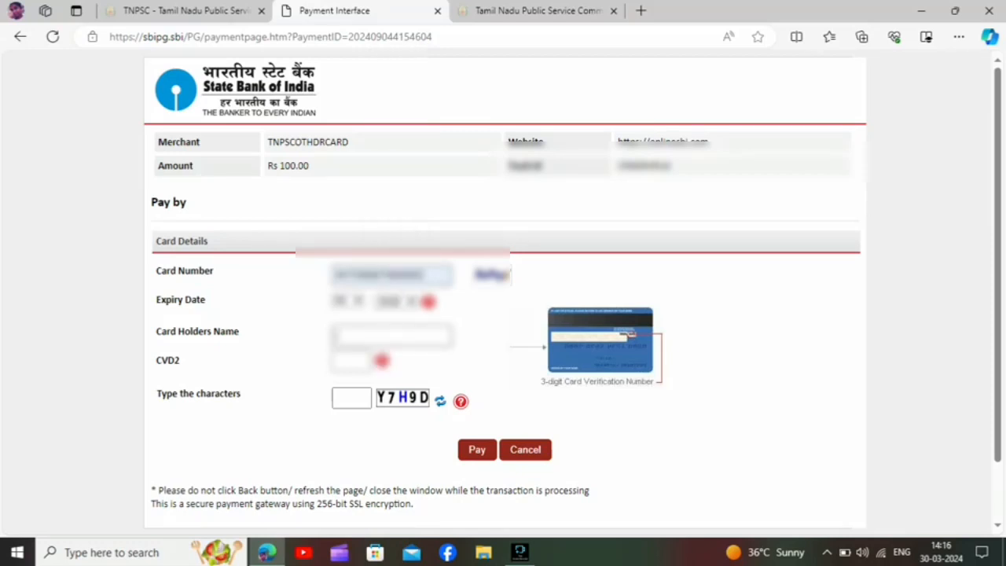
Enter the card holder's name and the card's CVV code.
type("VINOD**** *")
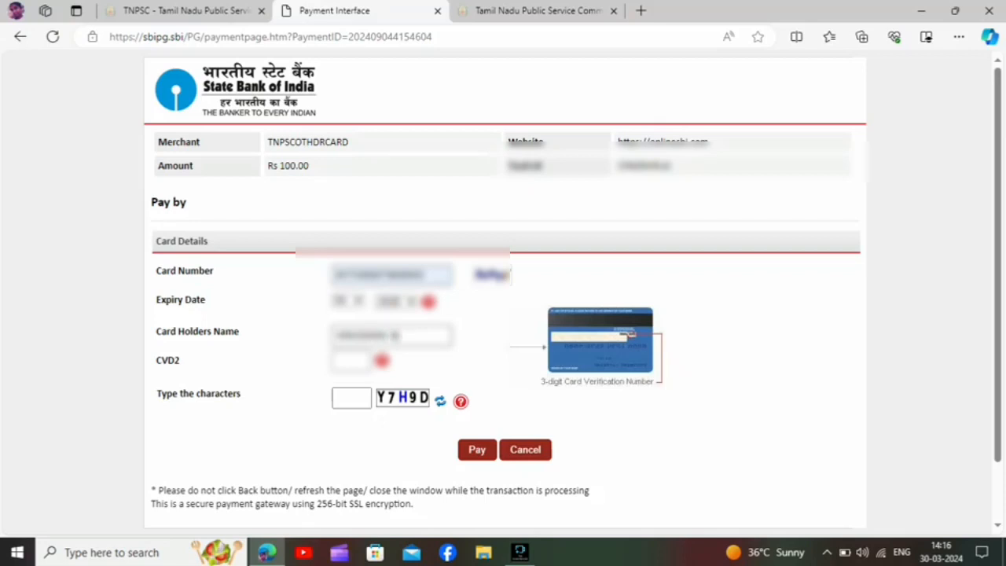
left_click(343, 361)
type("**")
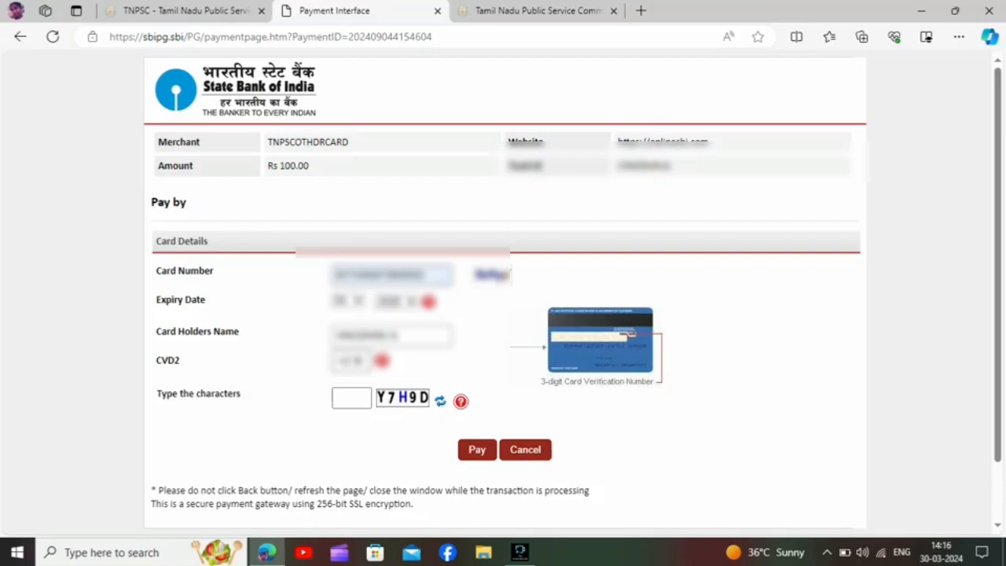
type("*")
Enter the displayed captcha characters and submit the card payment.
left_click(352, 399)
type("Y7H9D")
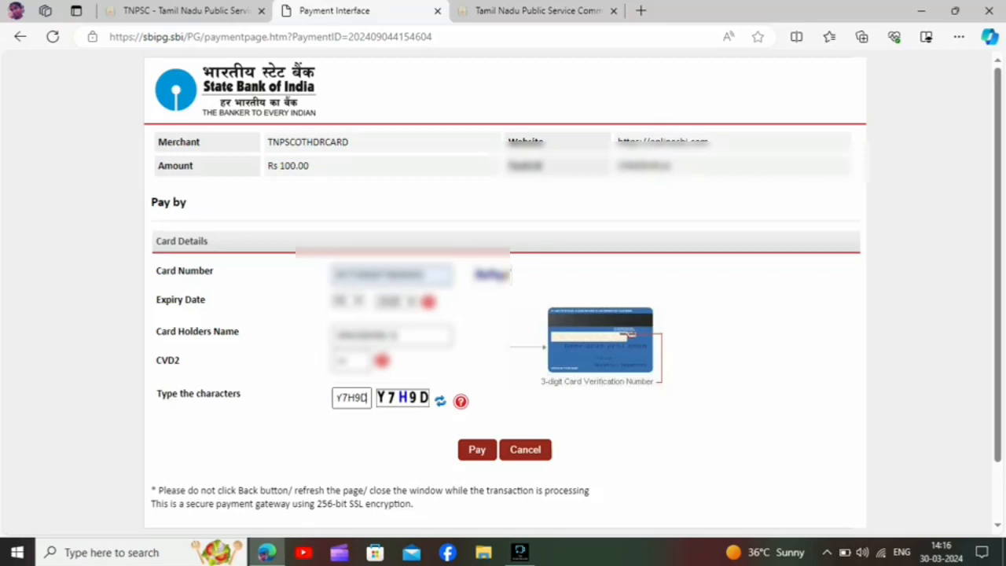
key("Return")
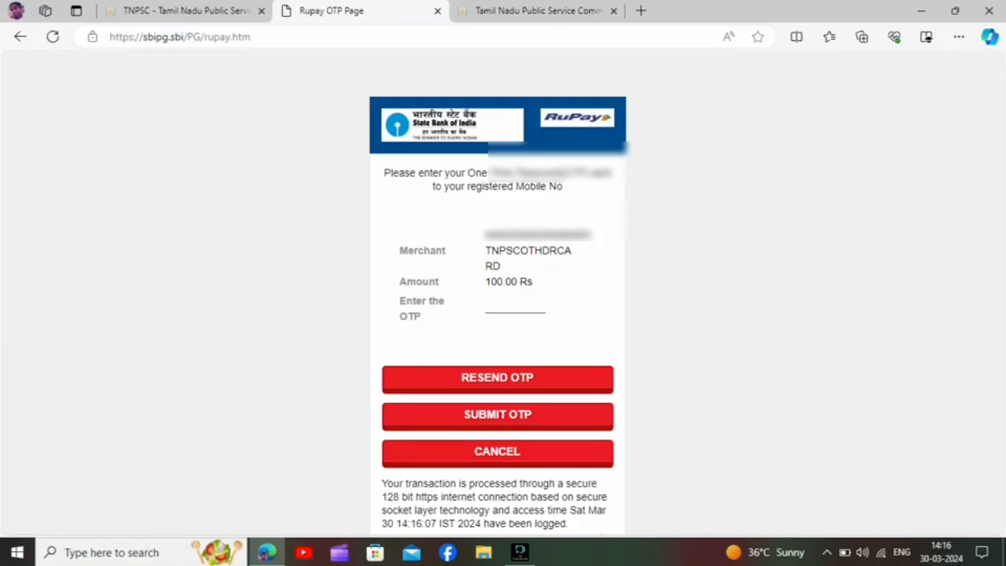
Enter the OTP sent to the registered mobile, check it unmasked and submit it to authorise the payment.
type("••••••")
left_click(533, 304)
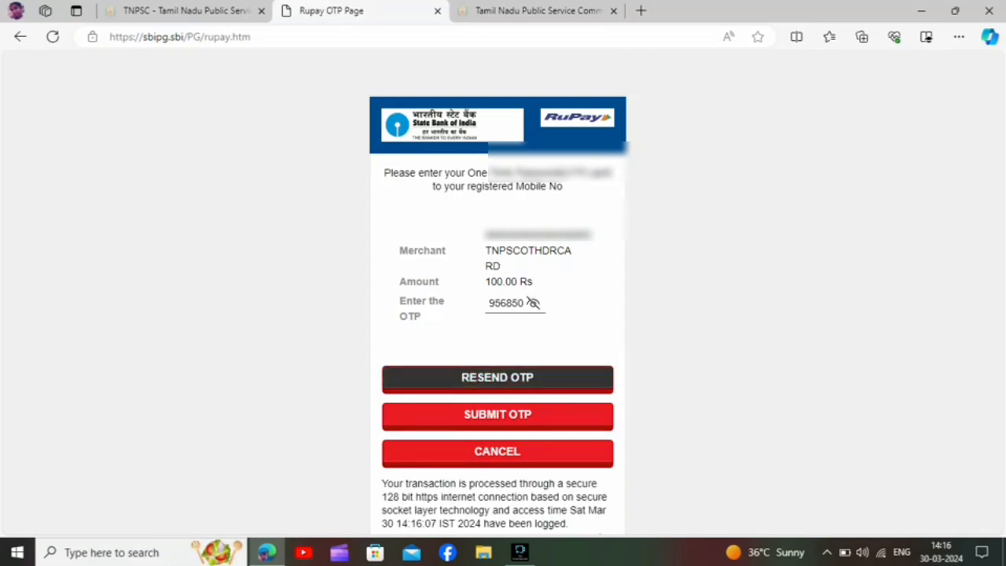
left_click(497, 414)
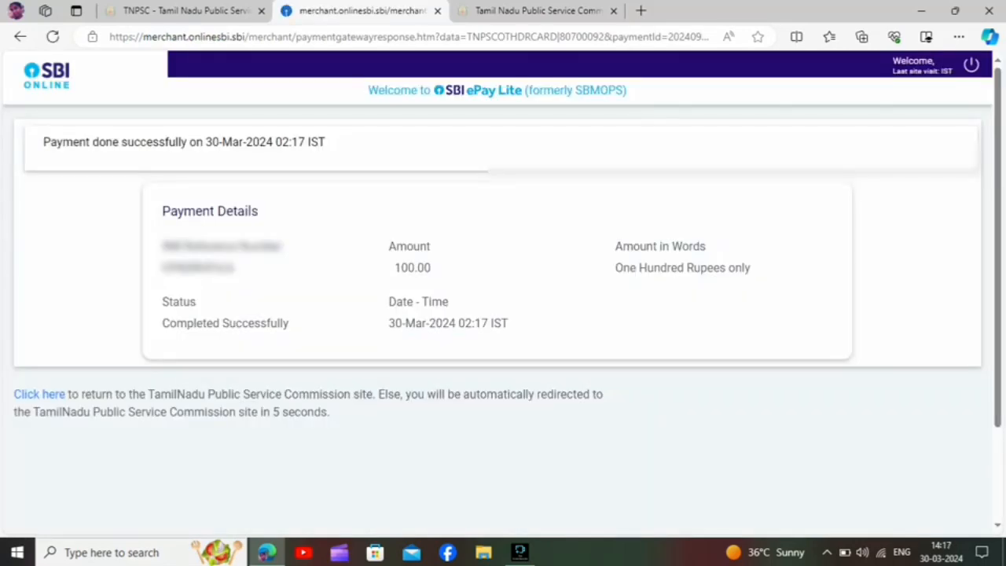
Capture a screenshot of the area with the payment confirmation details.
key("ctrl+shift+s")
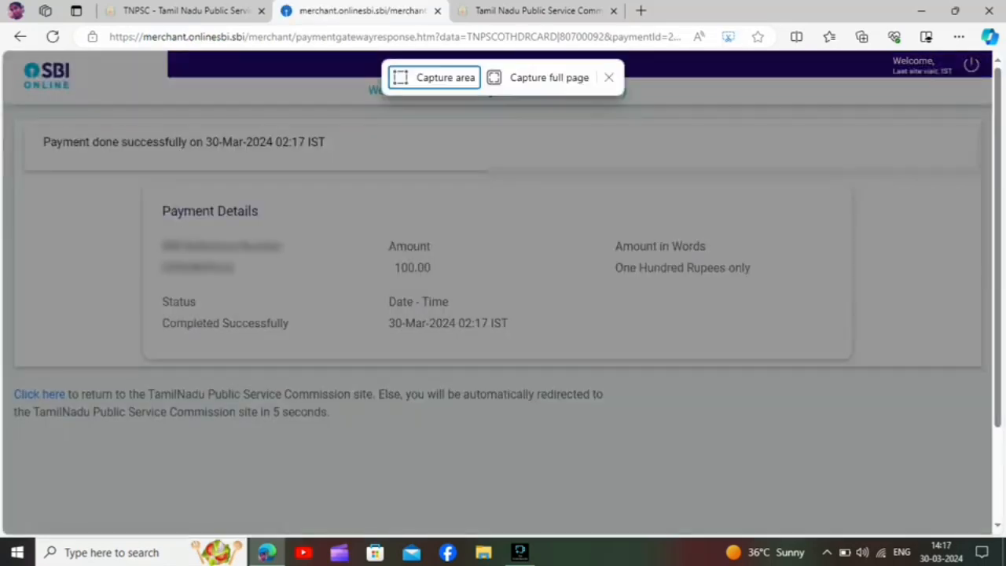
left_click_drag(105, 94, 751, 400)
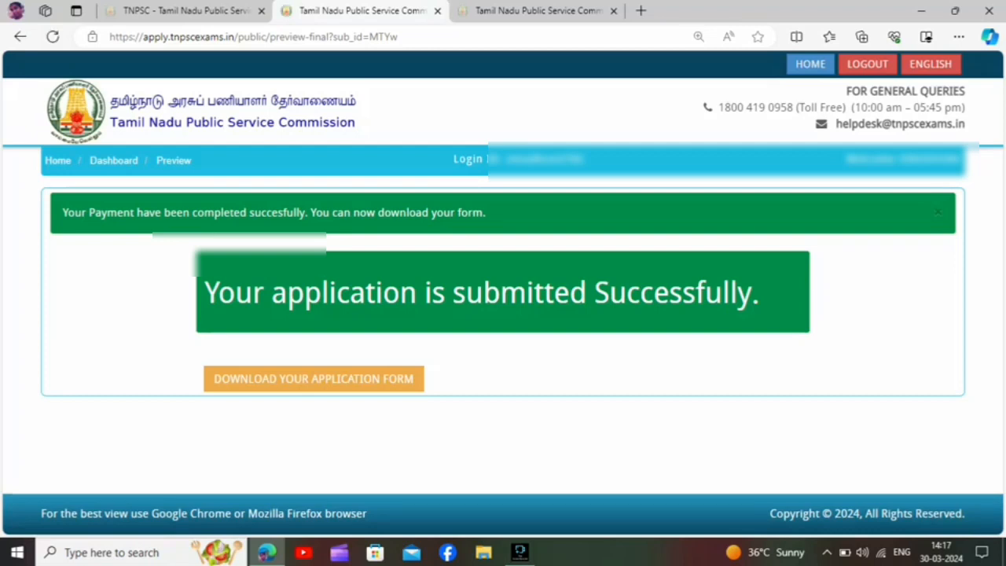
Open the submitted application form for download, look through it to the end and start printing it.
left_click(314, 378)
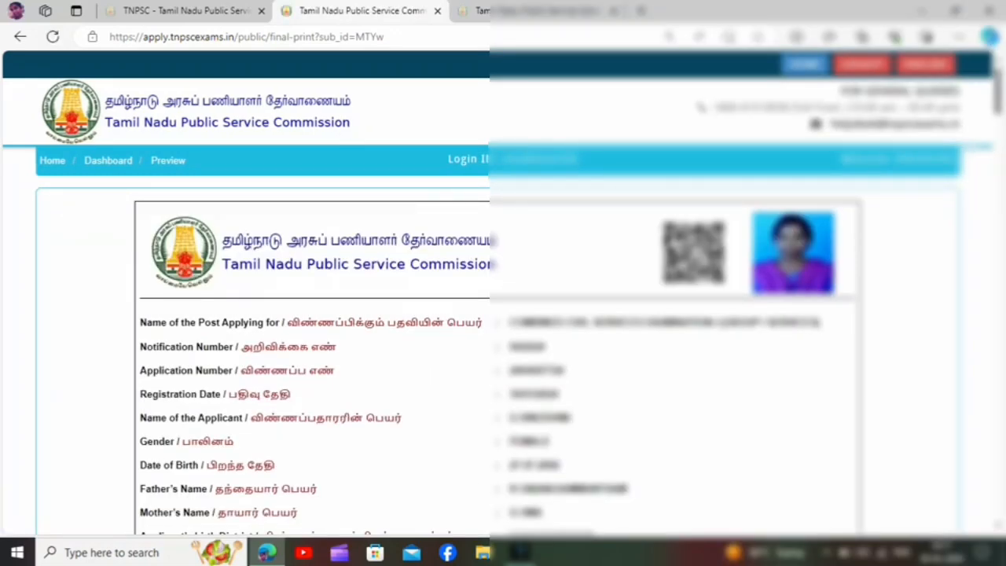
scroll(503, 353, "down", 2)
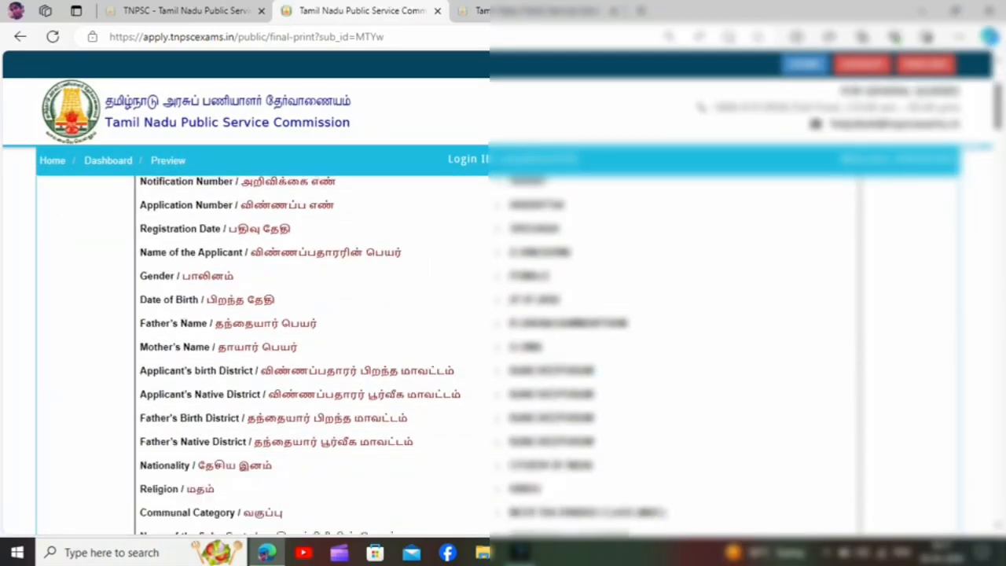
scroll(503, 354, "down", 3)
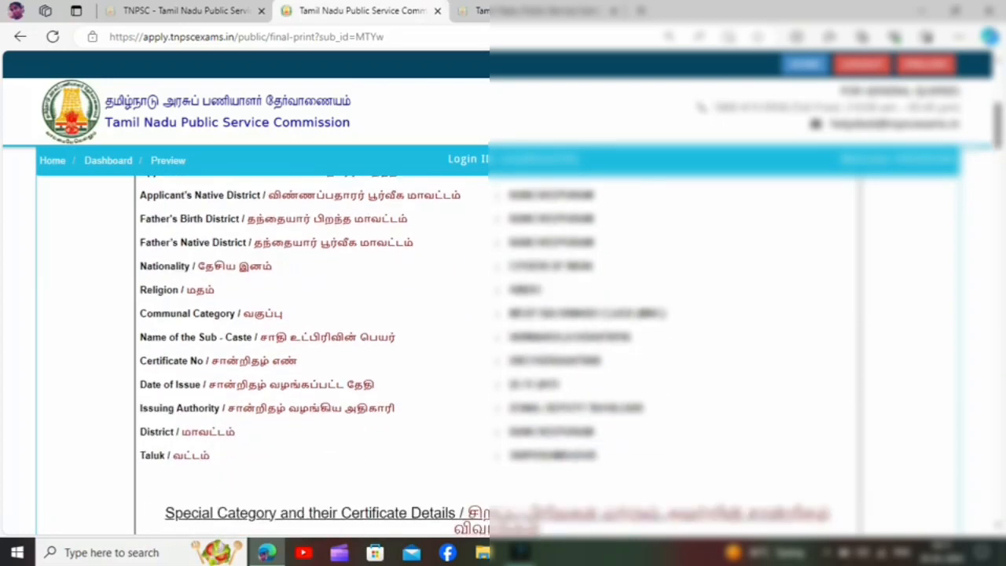
scroll(503, 353, "down", 15)
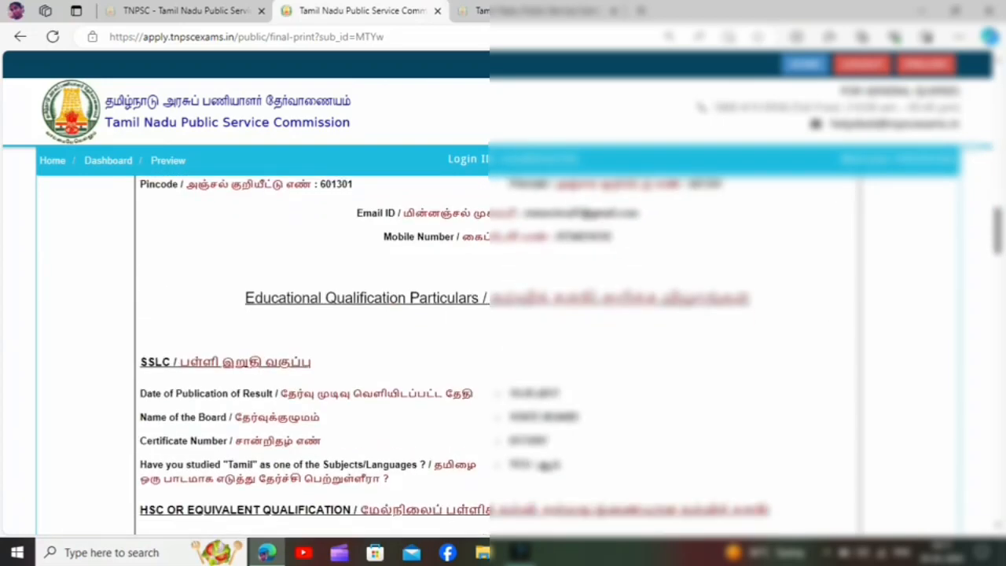
scroll(503, 354, "down", 15)
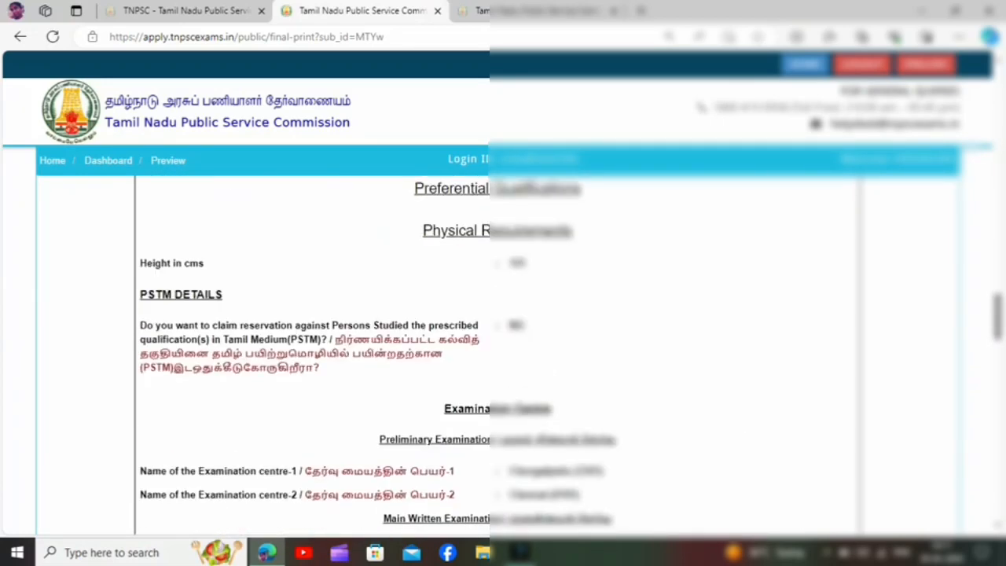
scroll(503, 353, "down", 15)
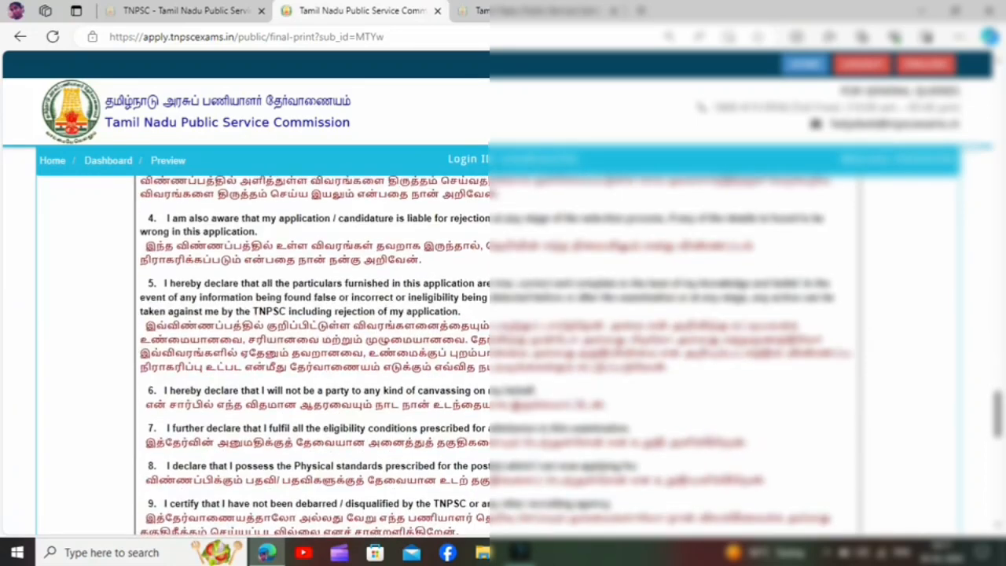
scroll(503, 354, "down", 10)
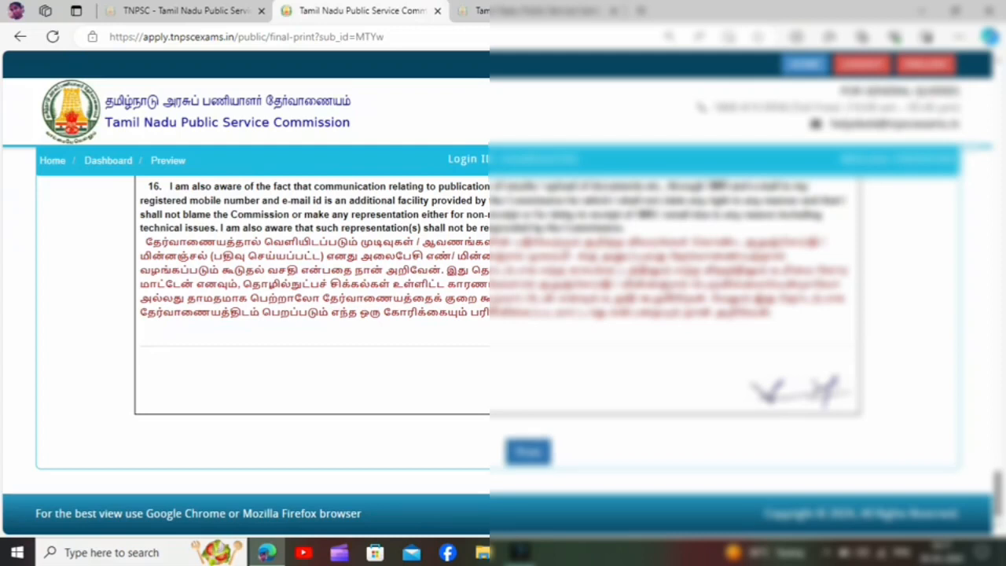
left_click(528, 452)
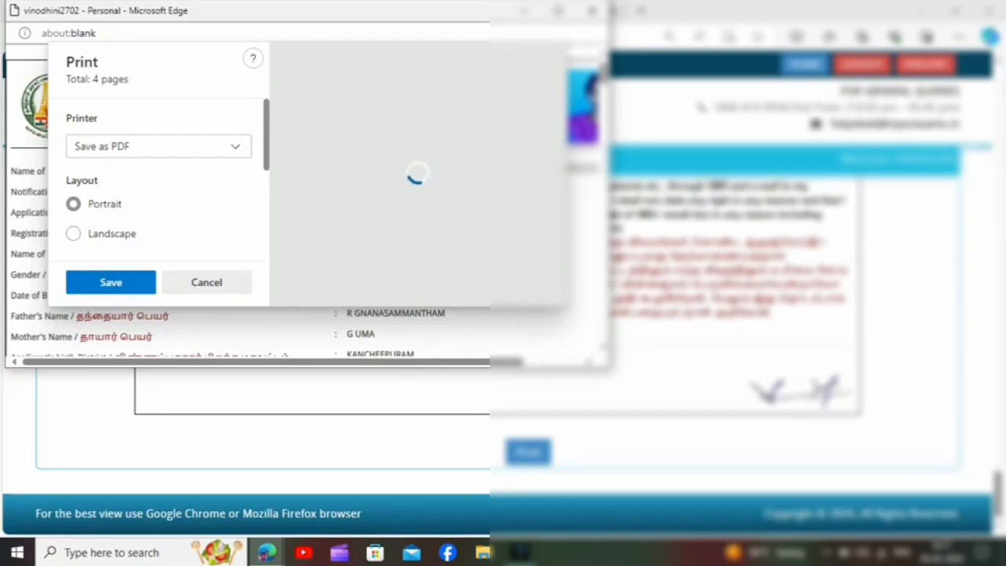
Maximize the print window and save all pages of the application form as a portrait PDF.
left_click(558, 11)
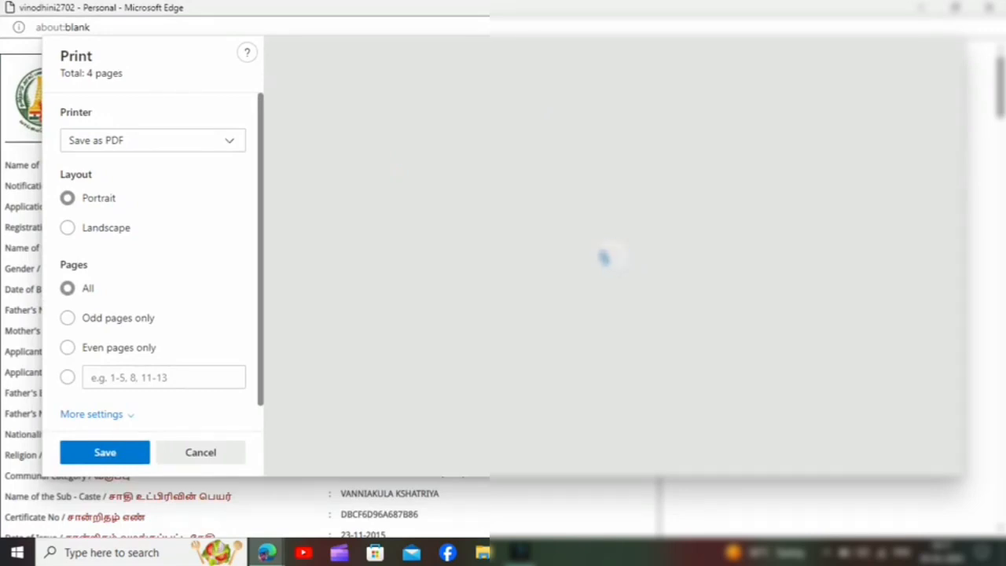
key("XF86MonBrightnessUp")
key("XF86MonBrightnessUp")
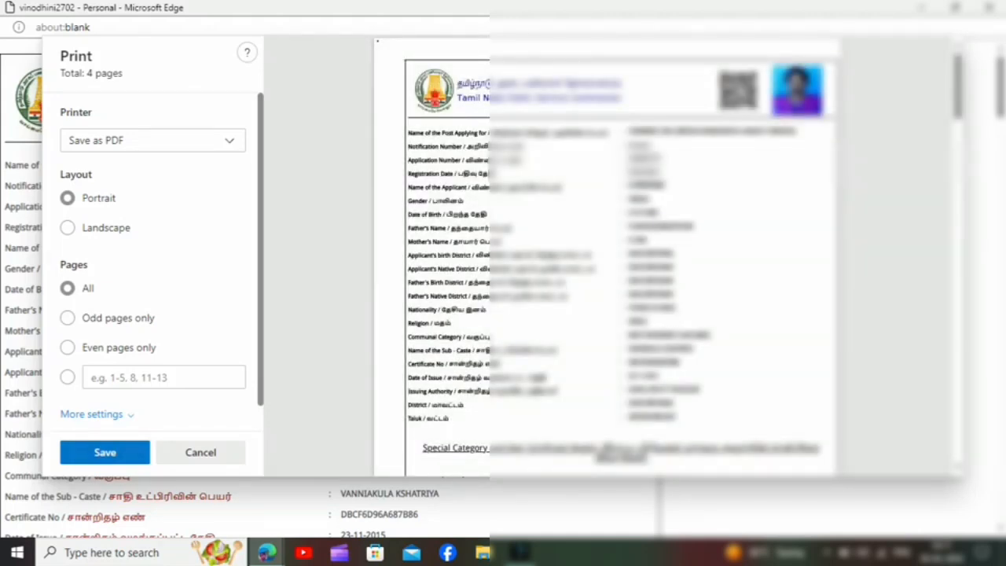
key("Return")
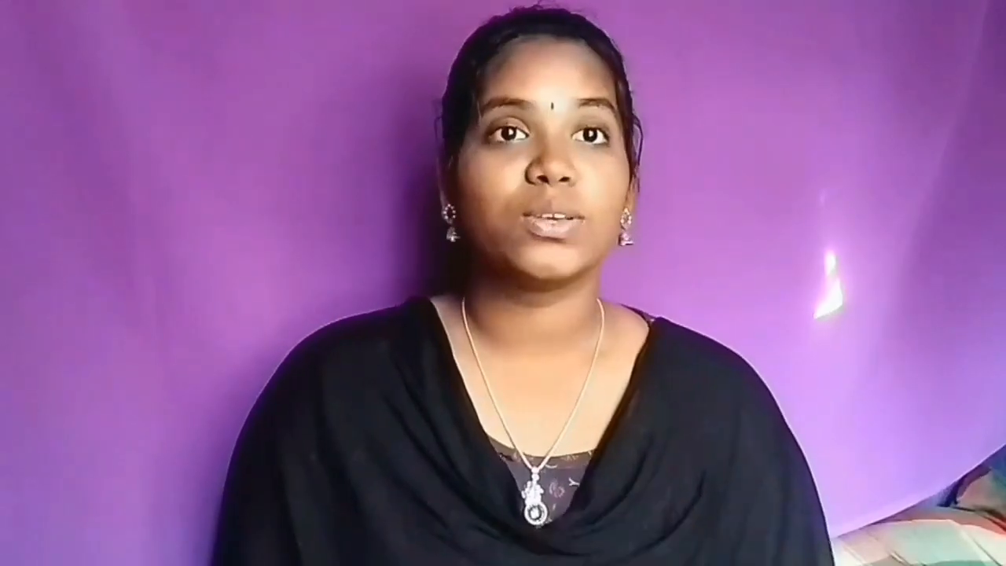